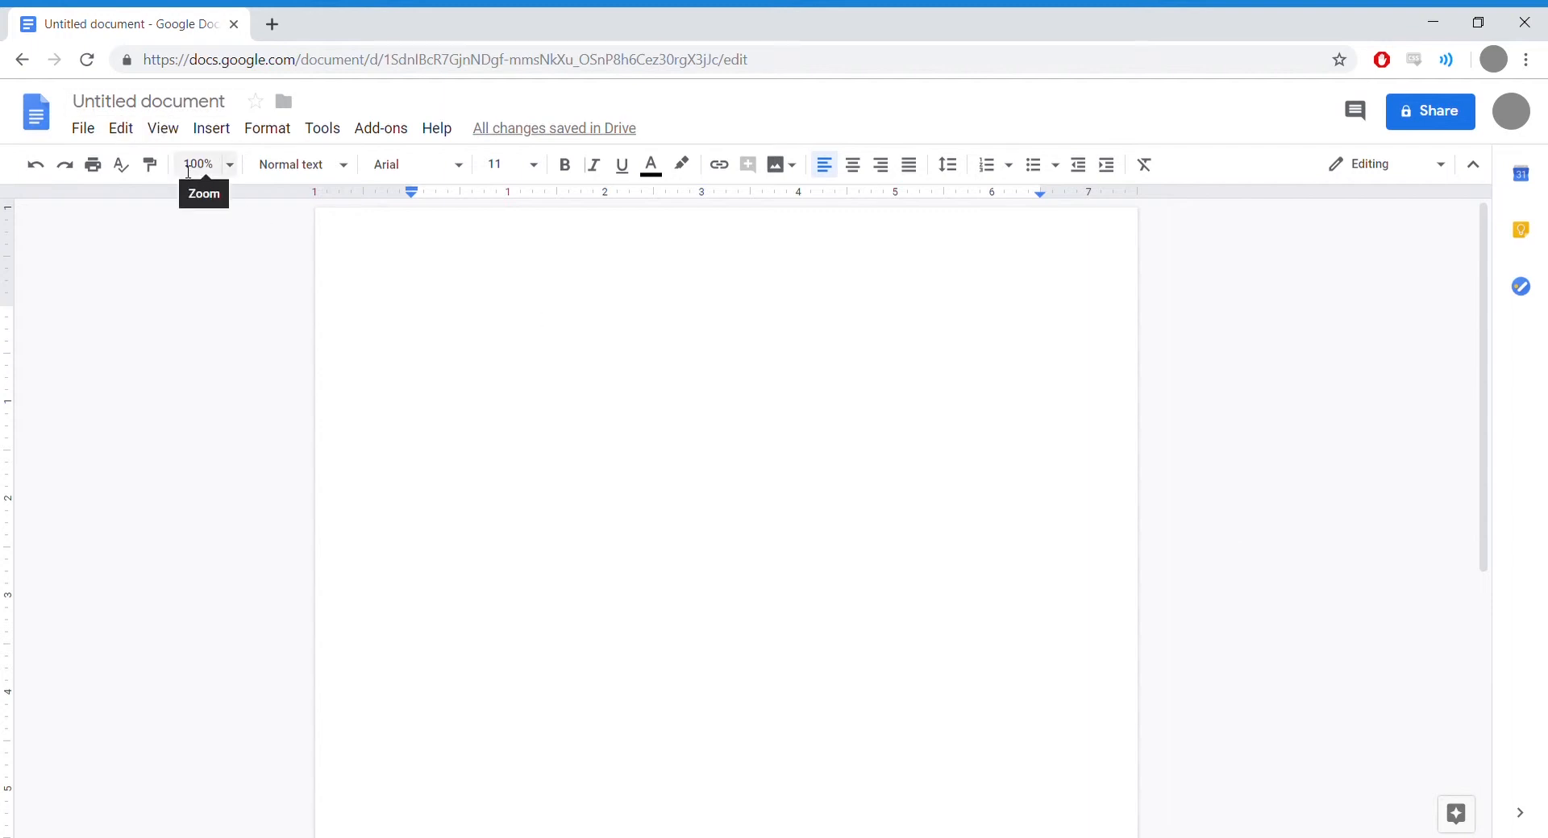
Step: Select the 'Untitled document' name box at the top left to rename the file
left_click(177, 102)
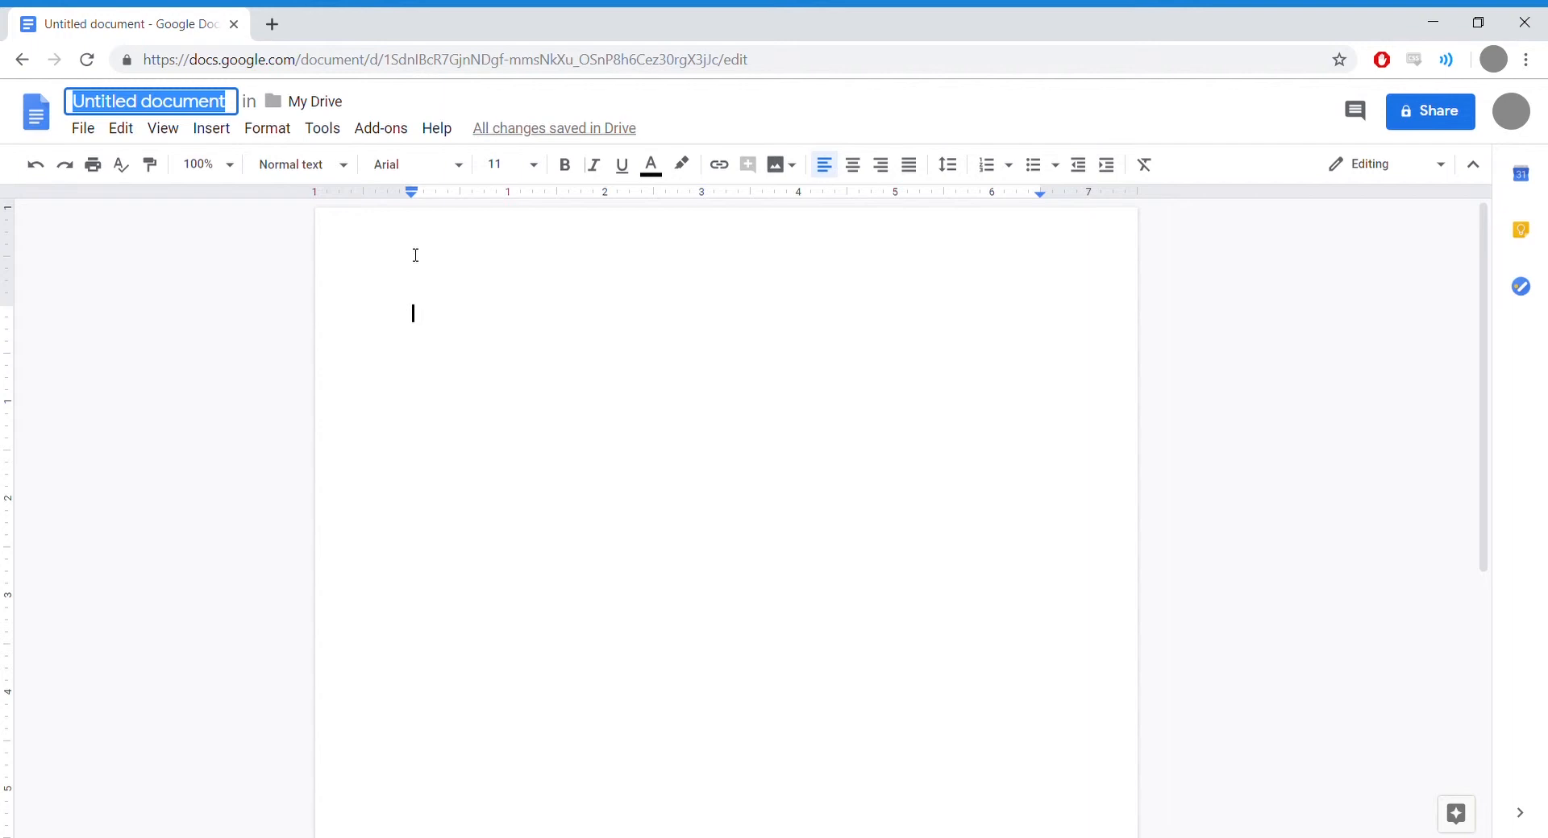
Step: Name the document 'Information About Interesting Things?'
type("Cd")
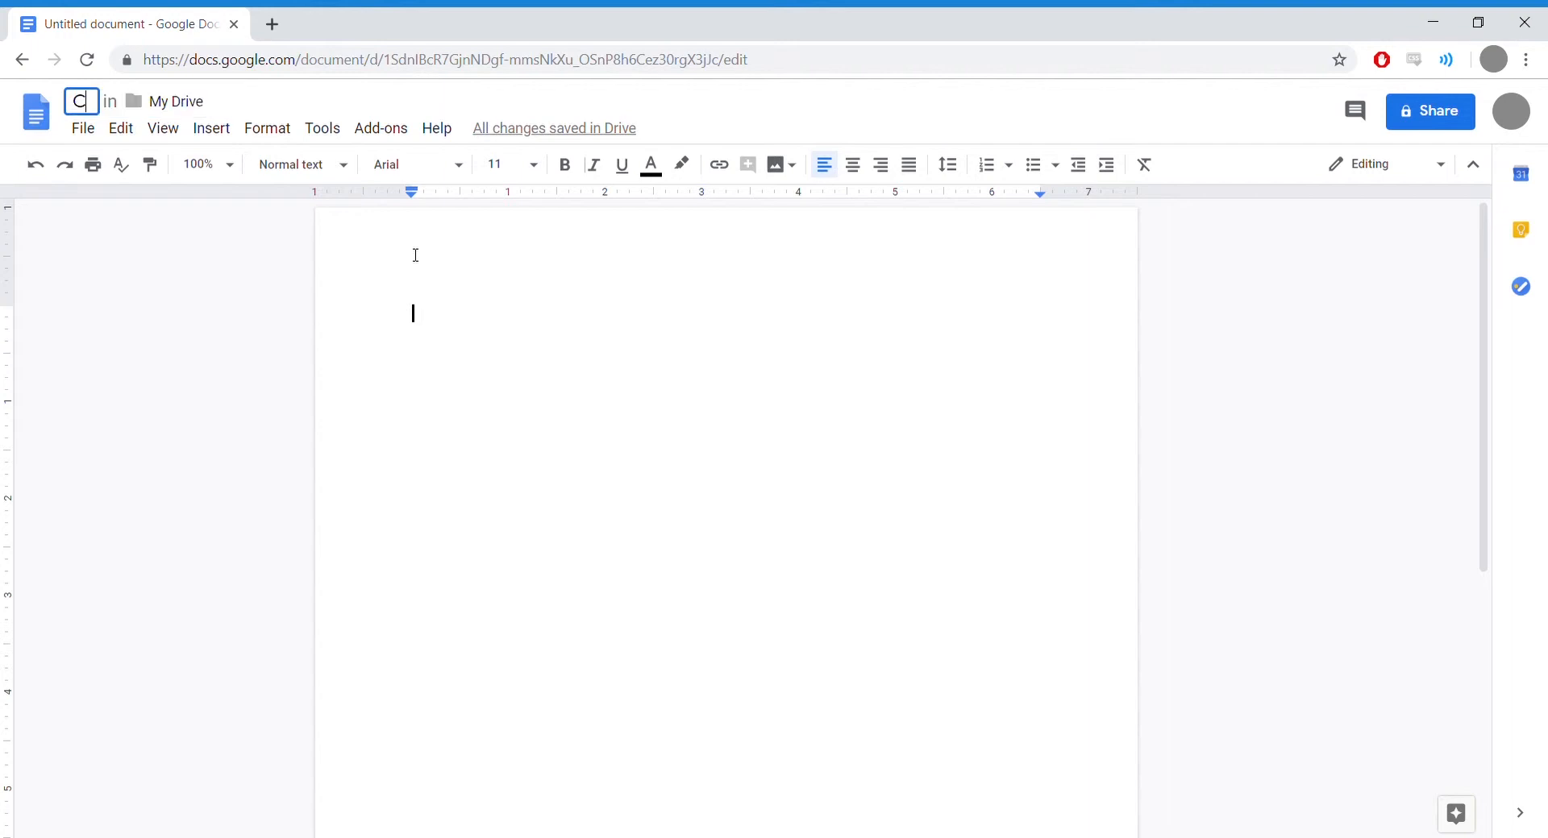
key("BackSpace")
key("BackSpace")
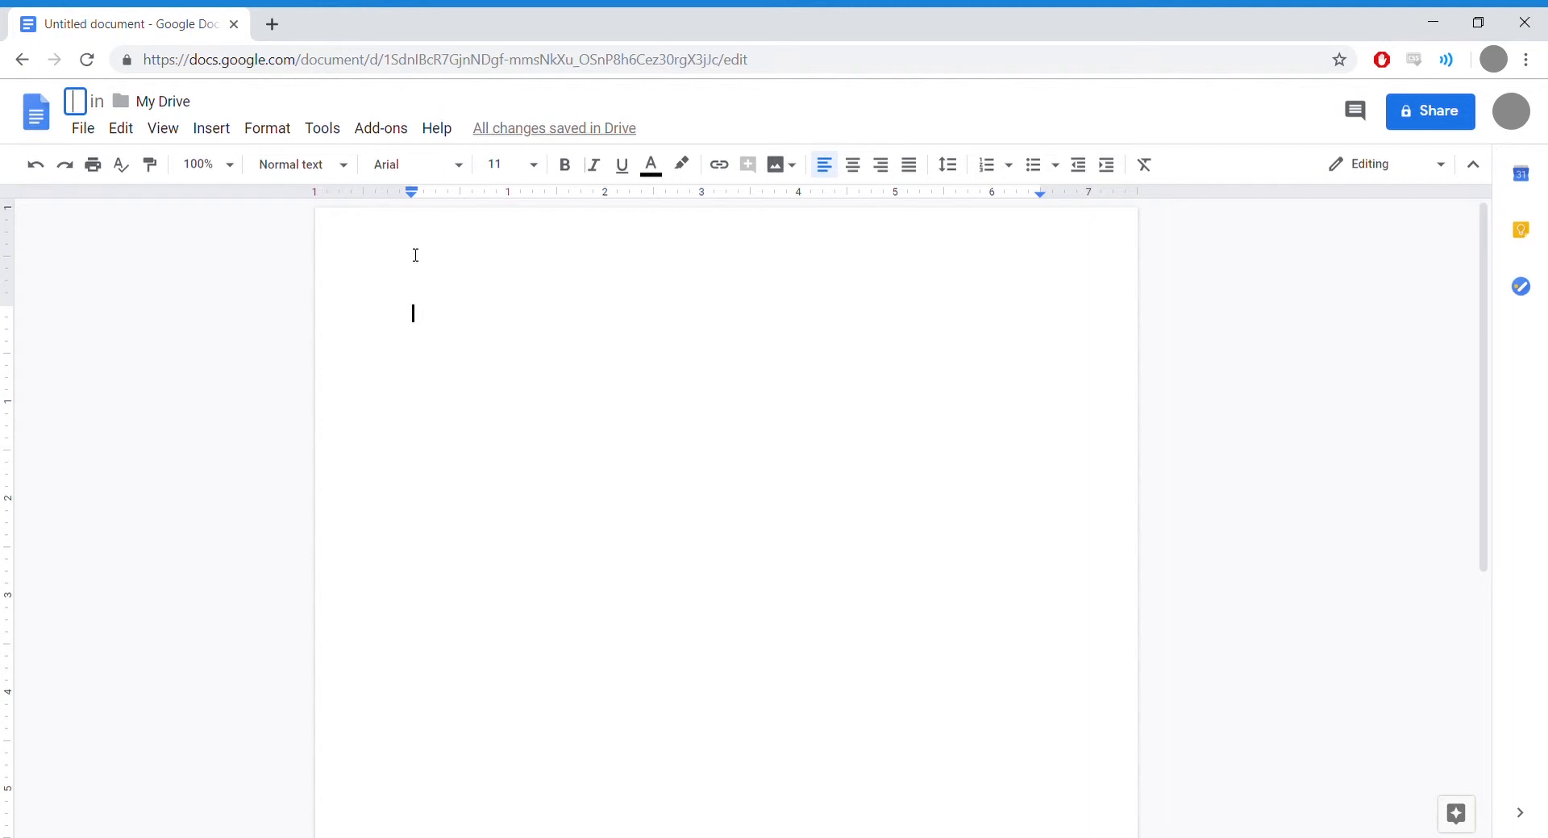
type("I")
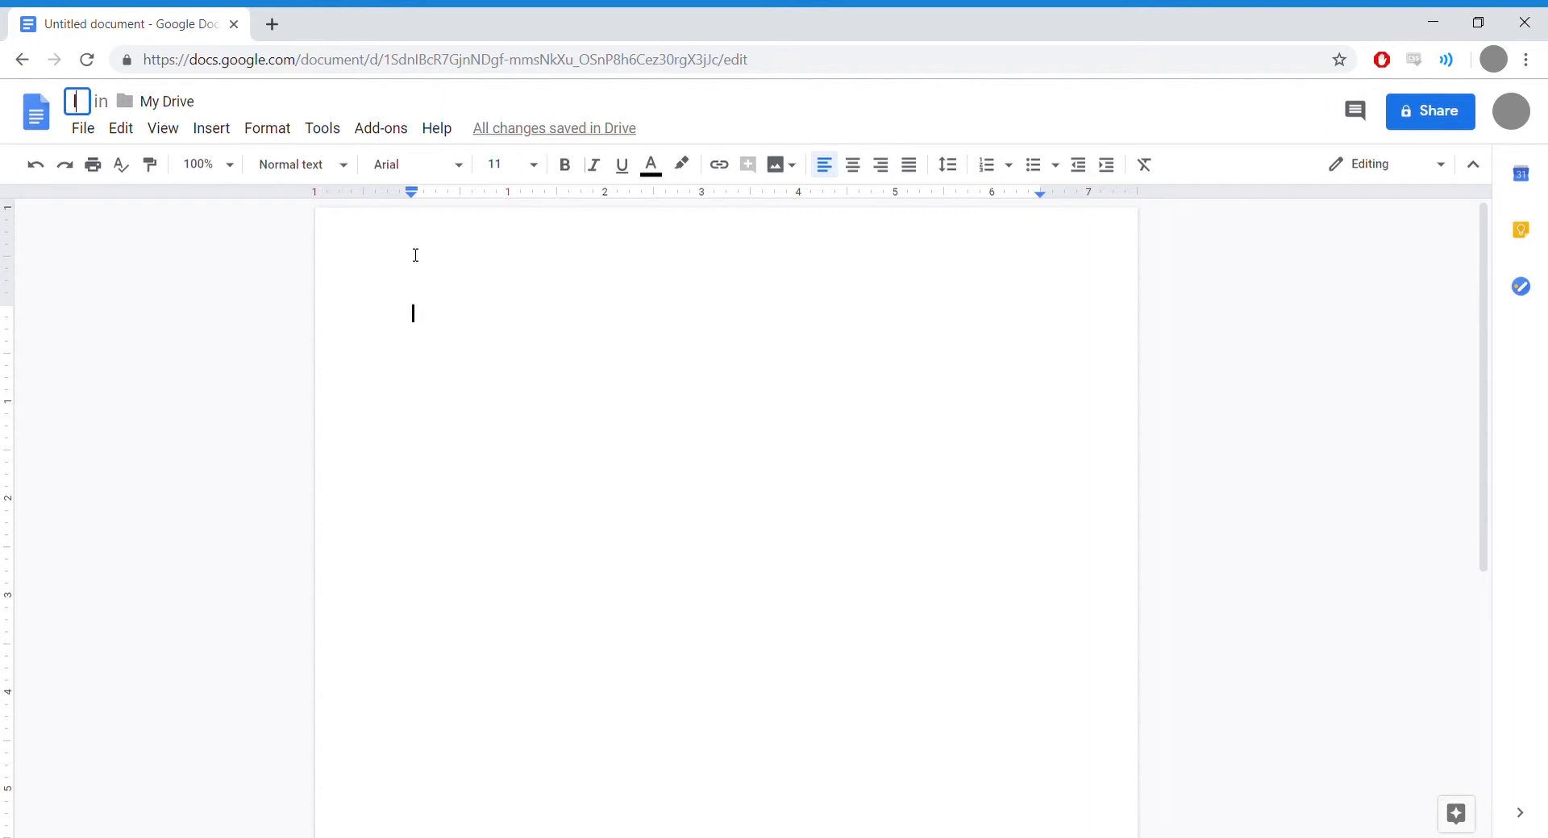
type("nformation About ")
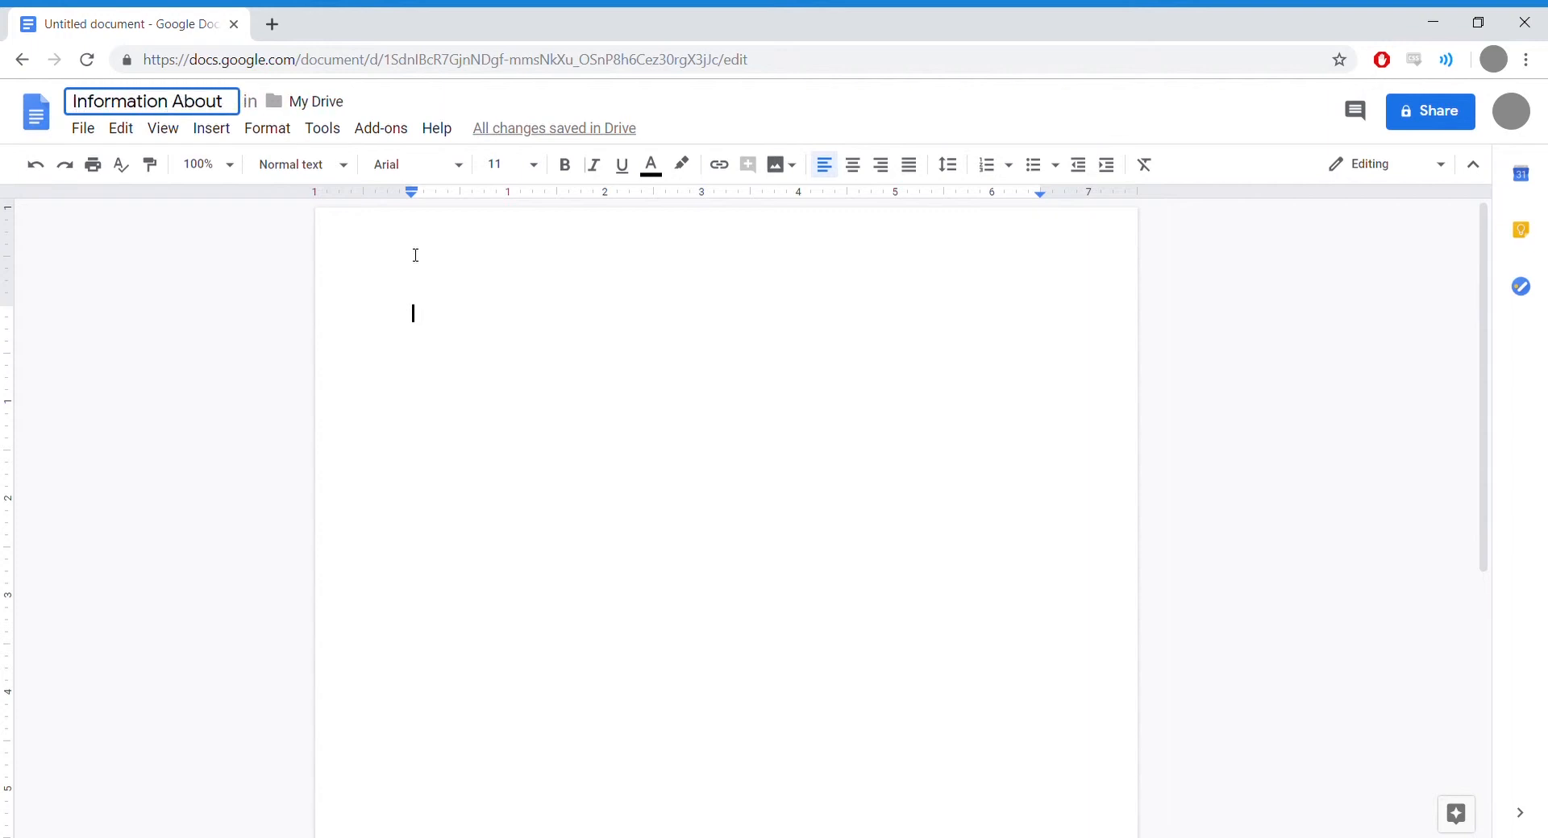
type("Intere")
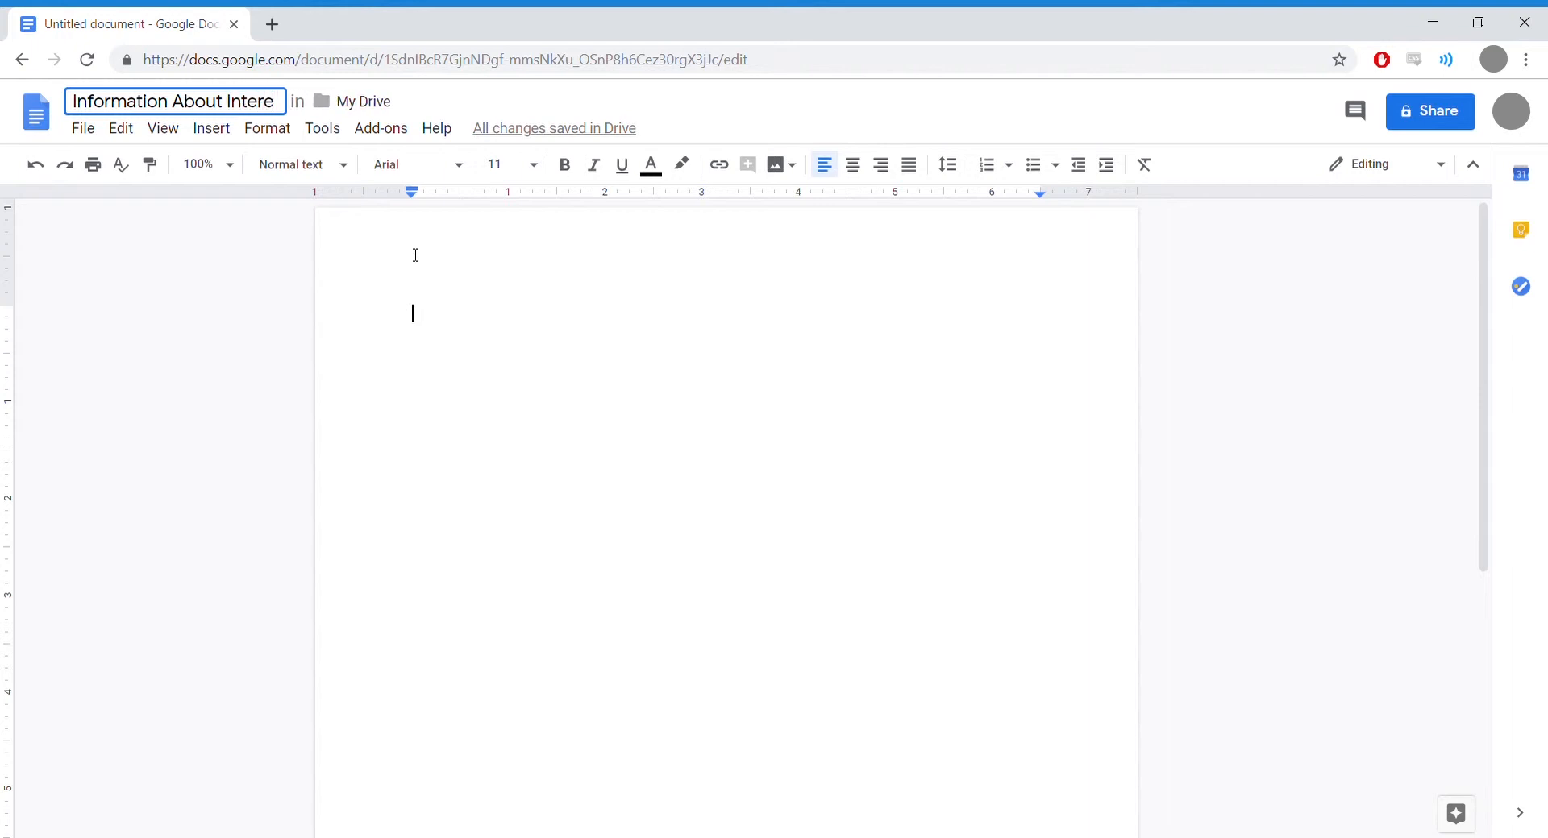
type("sting Things")
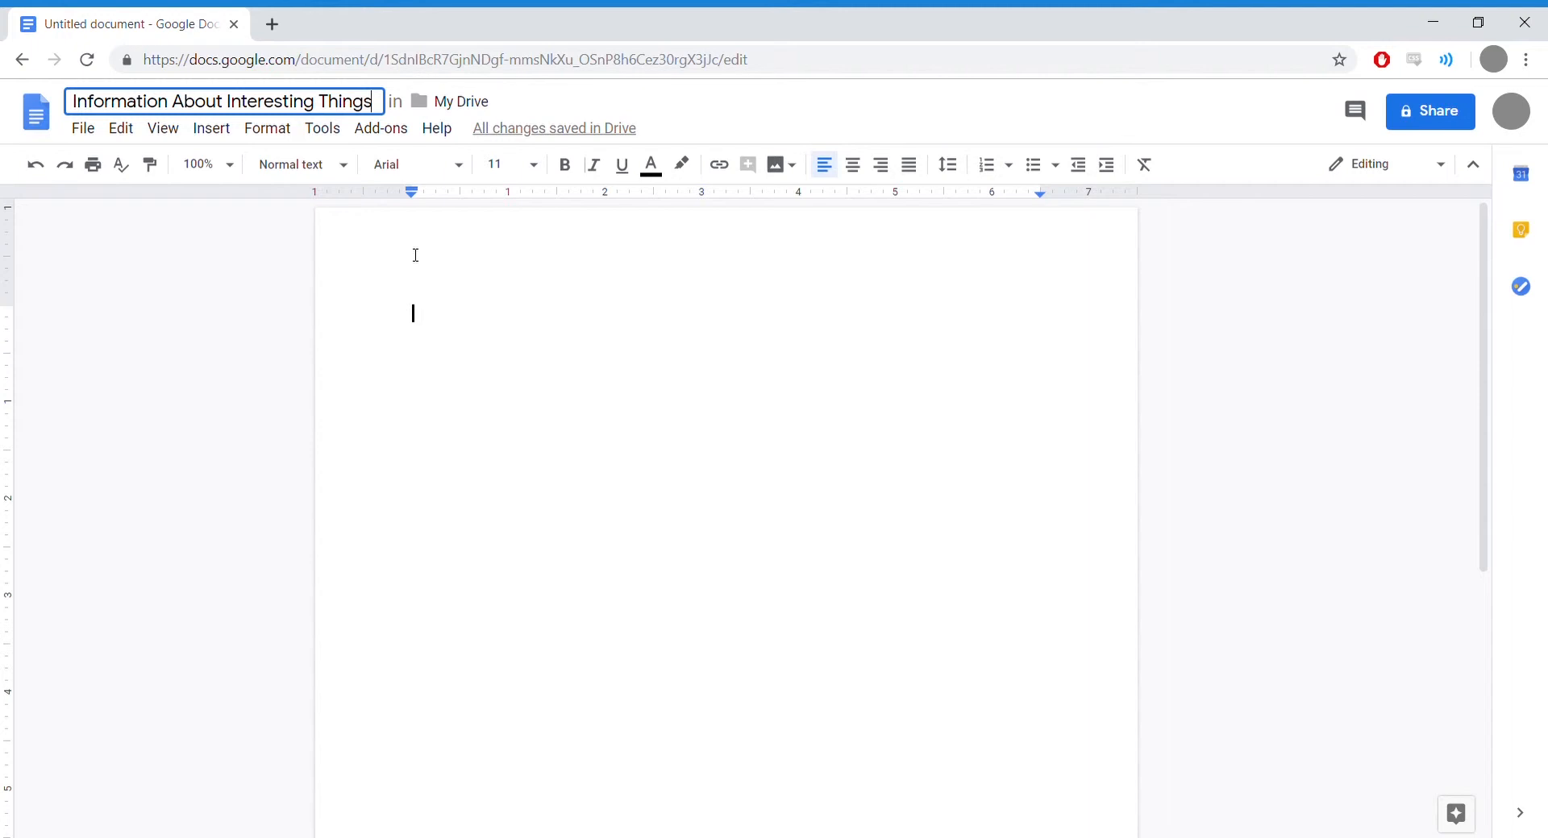
type("?")
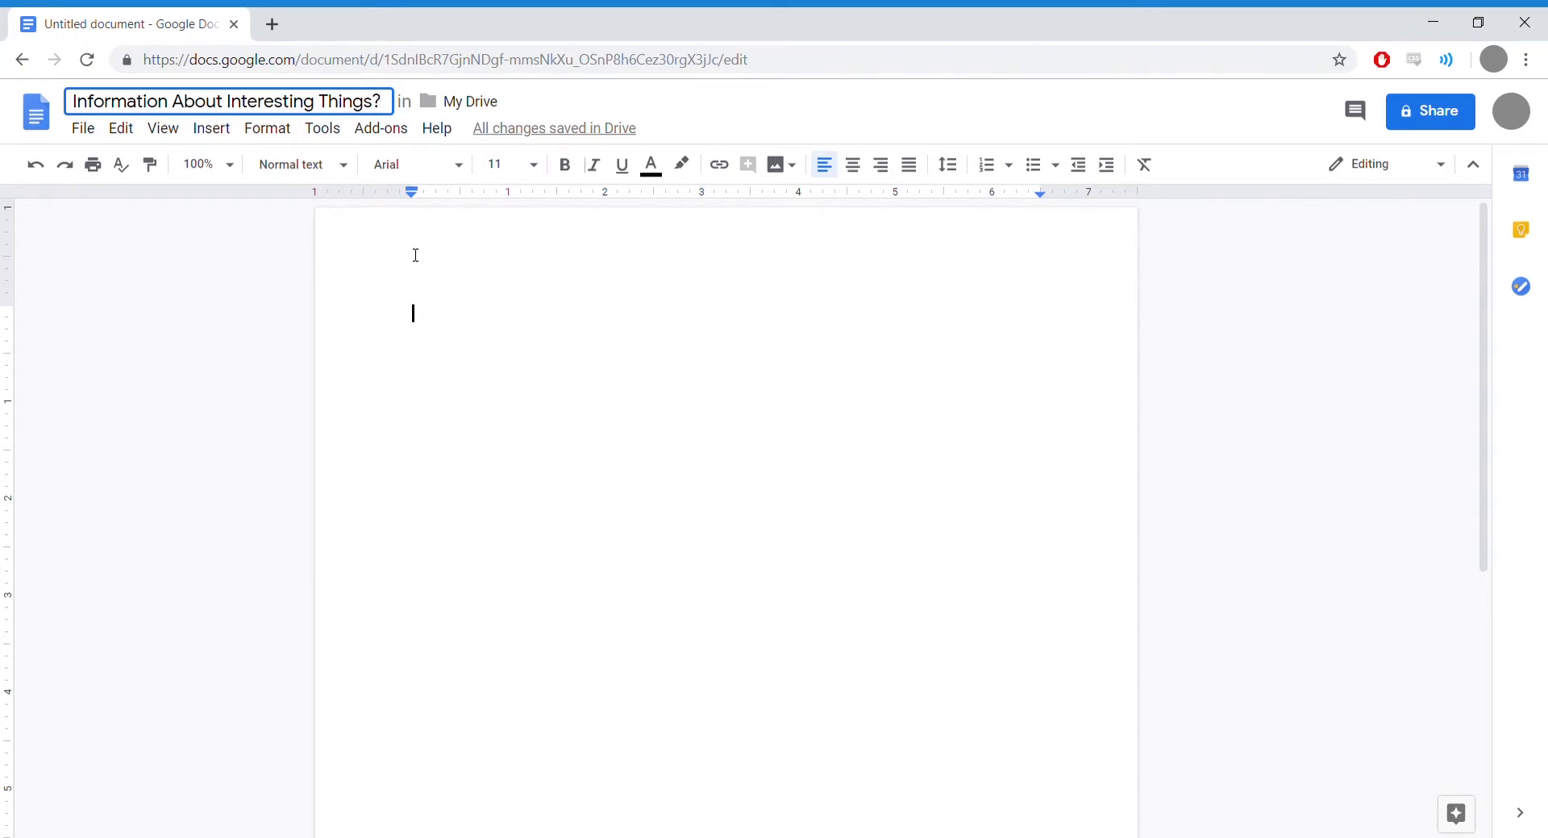
Step: Commit the title, then type 'Books.' and 'Chicken(s)' on two separate lines
left_click(421, 318)
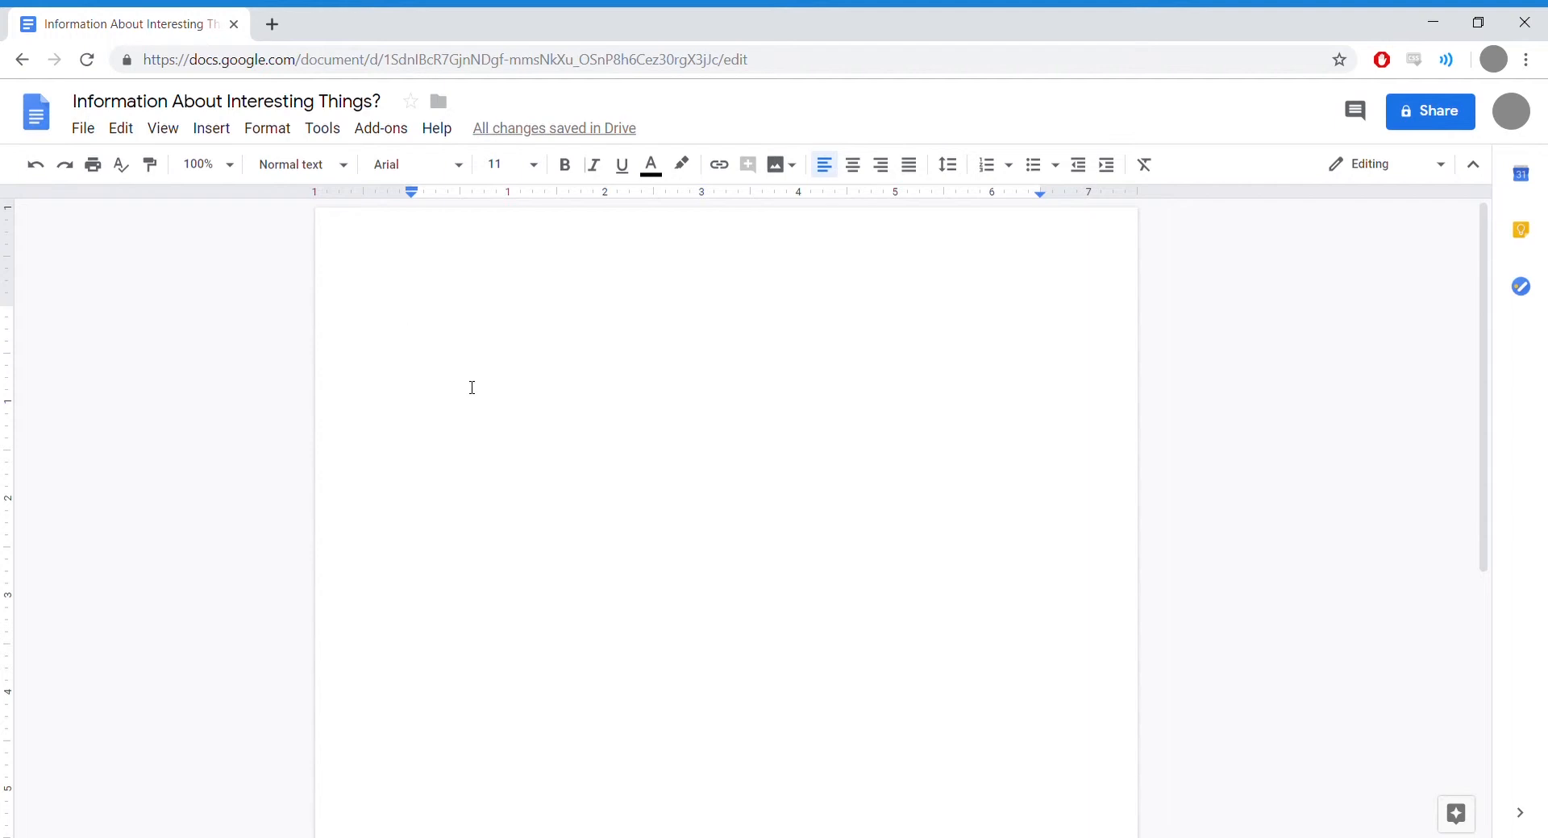
type("Books.")
key("Return")
key("Return")
type("Chicken")
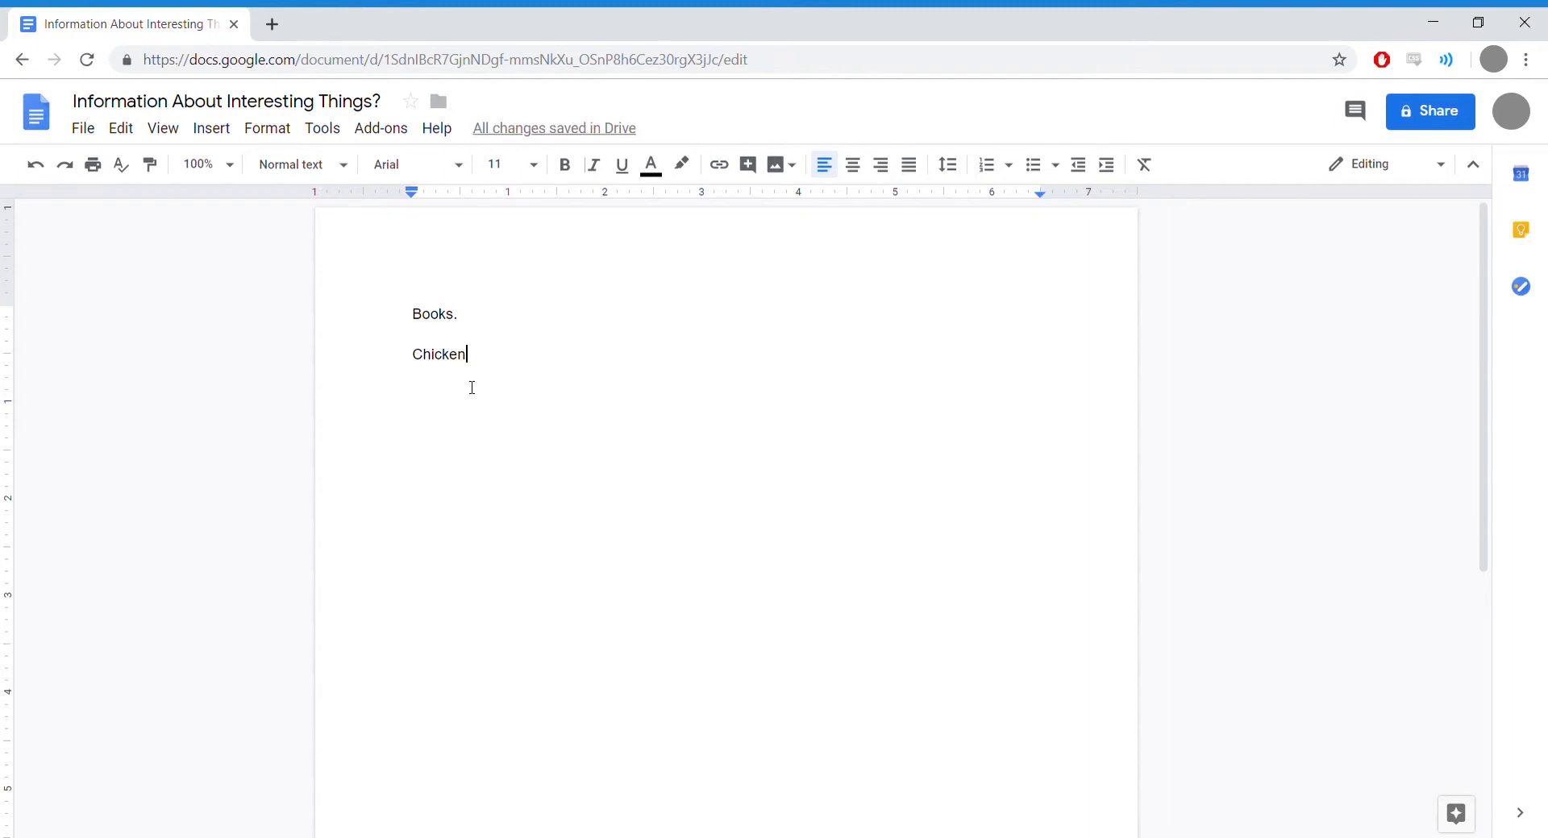
type("s")
type(")")
Step: End 'Chicken(s).' with a period and move the caret through that line
type(".")
key("Left")
key("Left")
key("Home")
key("ctrl+Right")
key("ctrl+Left")
key("ctrl+Right")
key("Left")
key("Home")
key("Up")
key("Up")
key("Down")
key("Down")
key("ctrl+Right")
key("ctrl+Right")
key("ctrl+Right")
Step: Add 'Tuesday.' on a new line and place the cursor below it
key("Return")
type("Tuesday")
key("Return")
left_click(423, 334)
left_click(426, 379)
left_click(418, 418)
Step: Open the Google Images panel through Insert > Image > Search the web
left_click(218, 141)
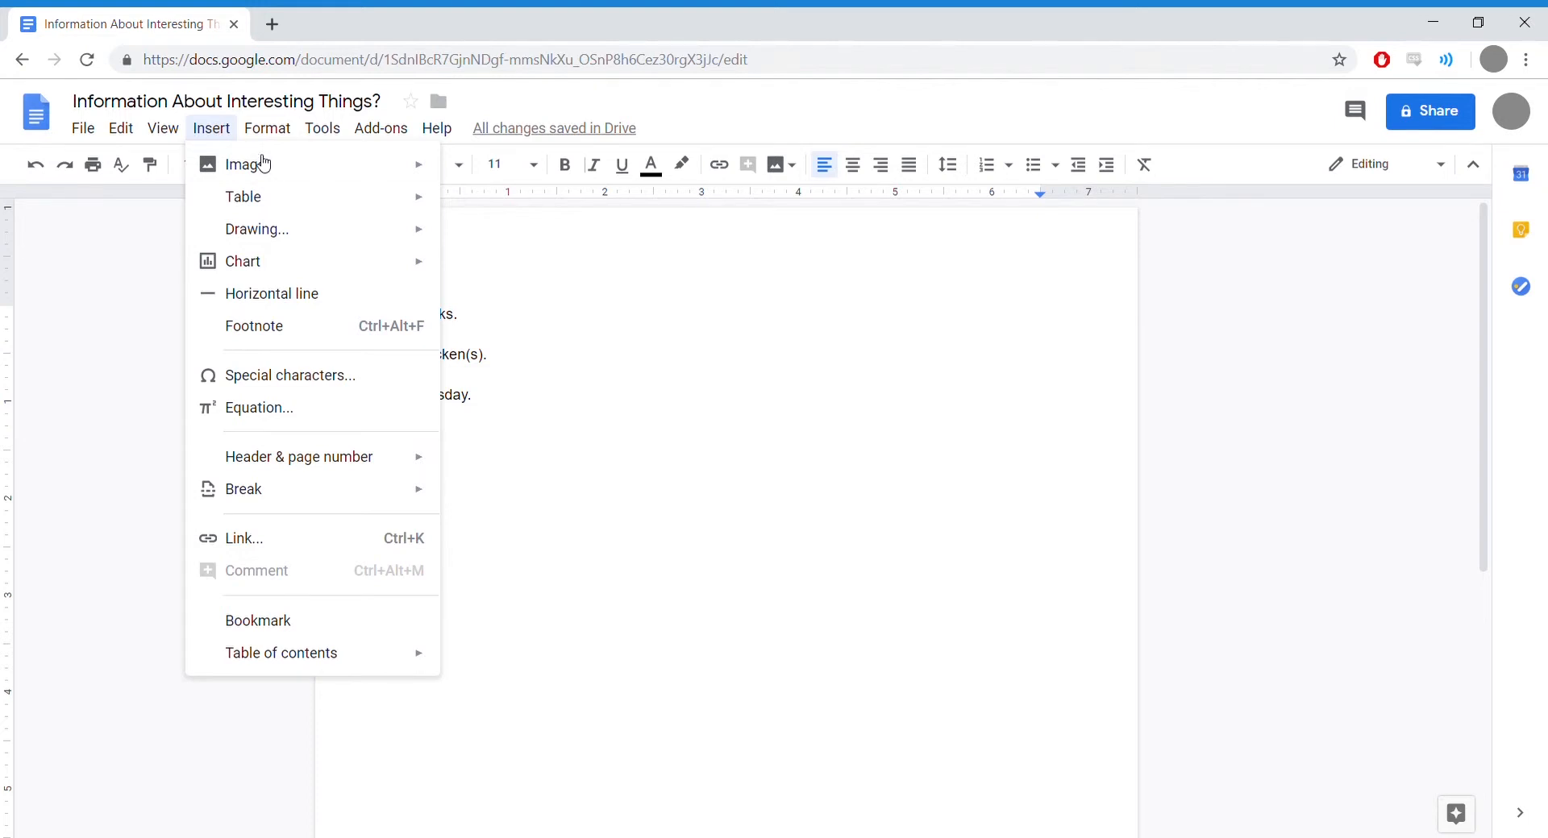
mouse_move(263, 178)
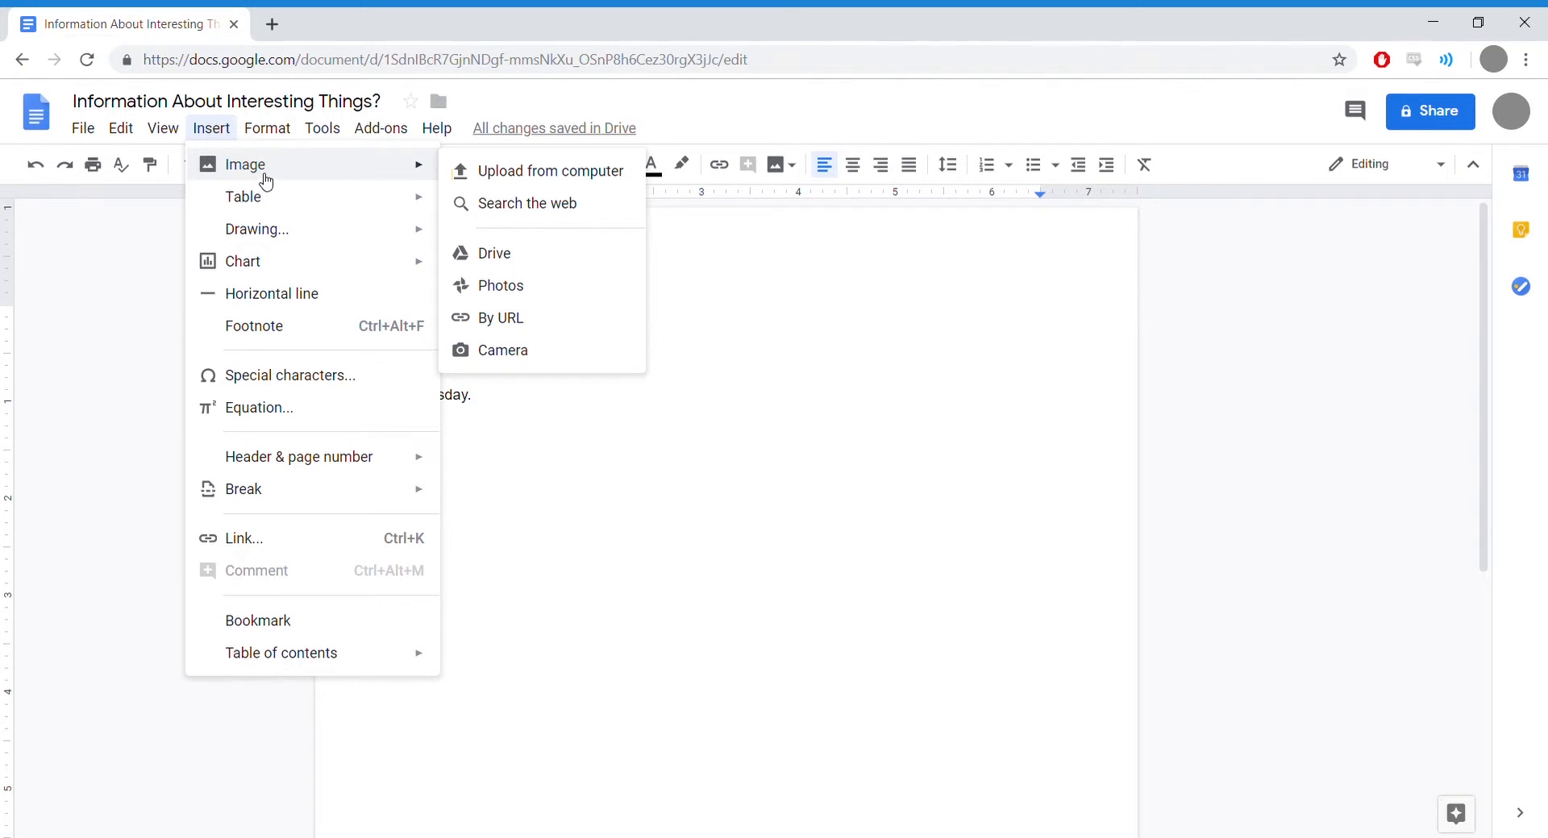
left_click(522, 211)
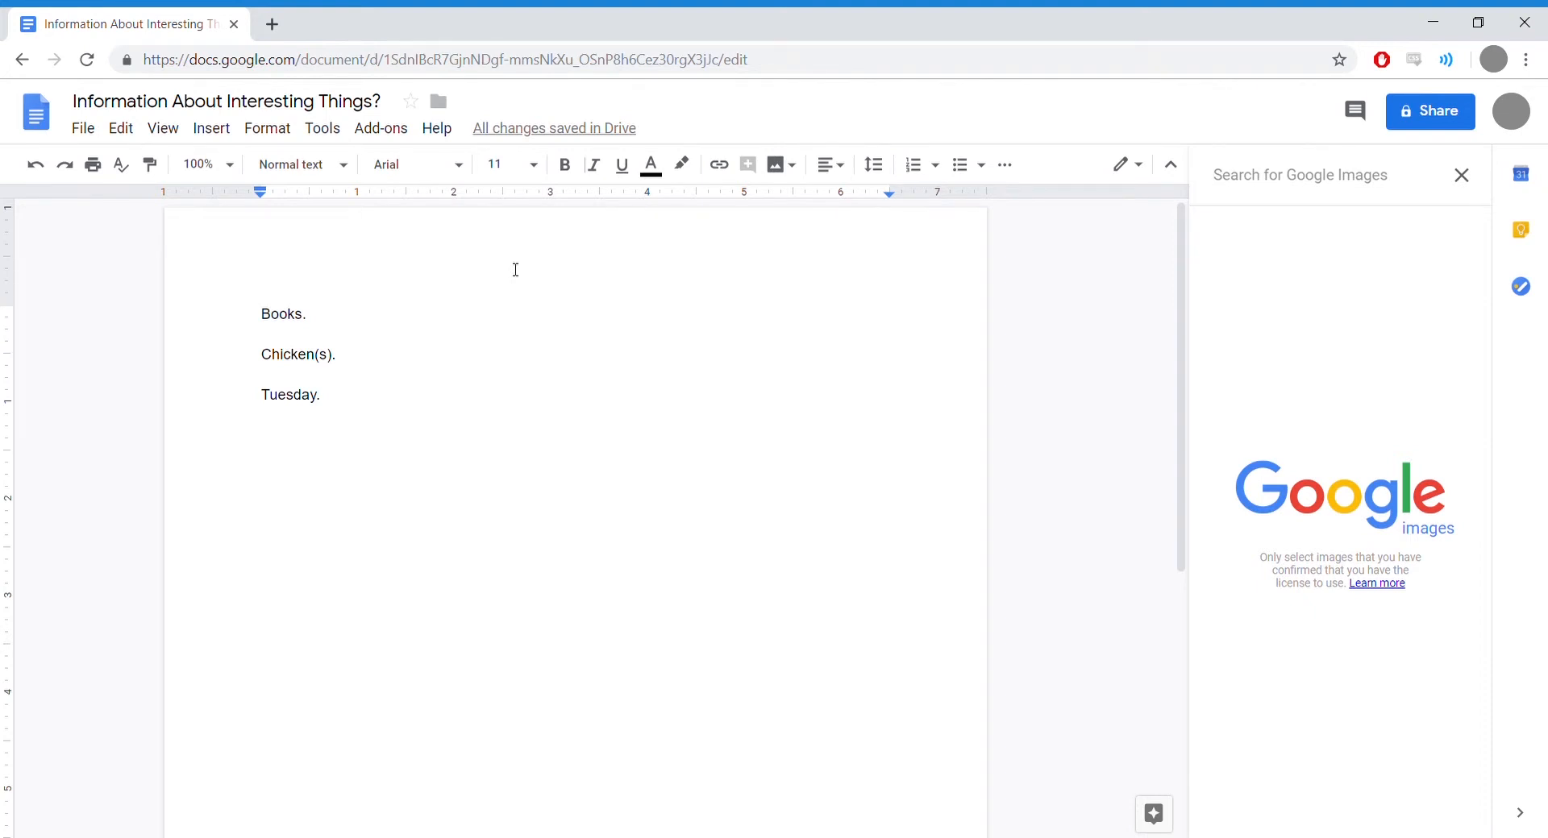
Step: Search Google Images for 'space' and browse the planet and nebula results
type("space")
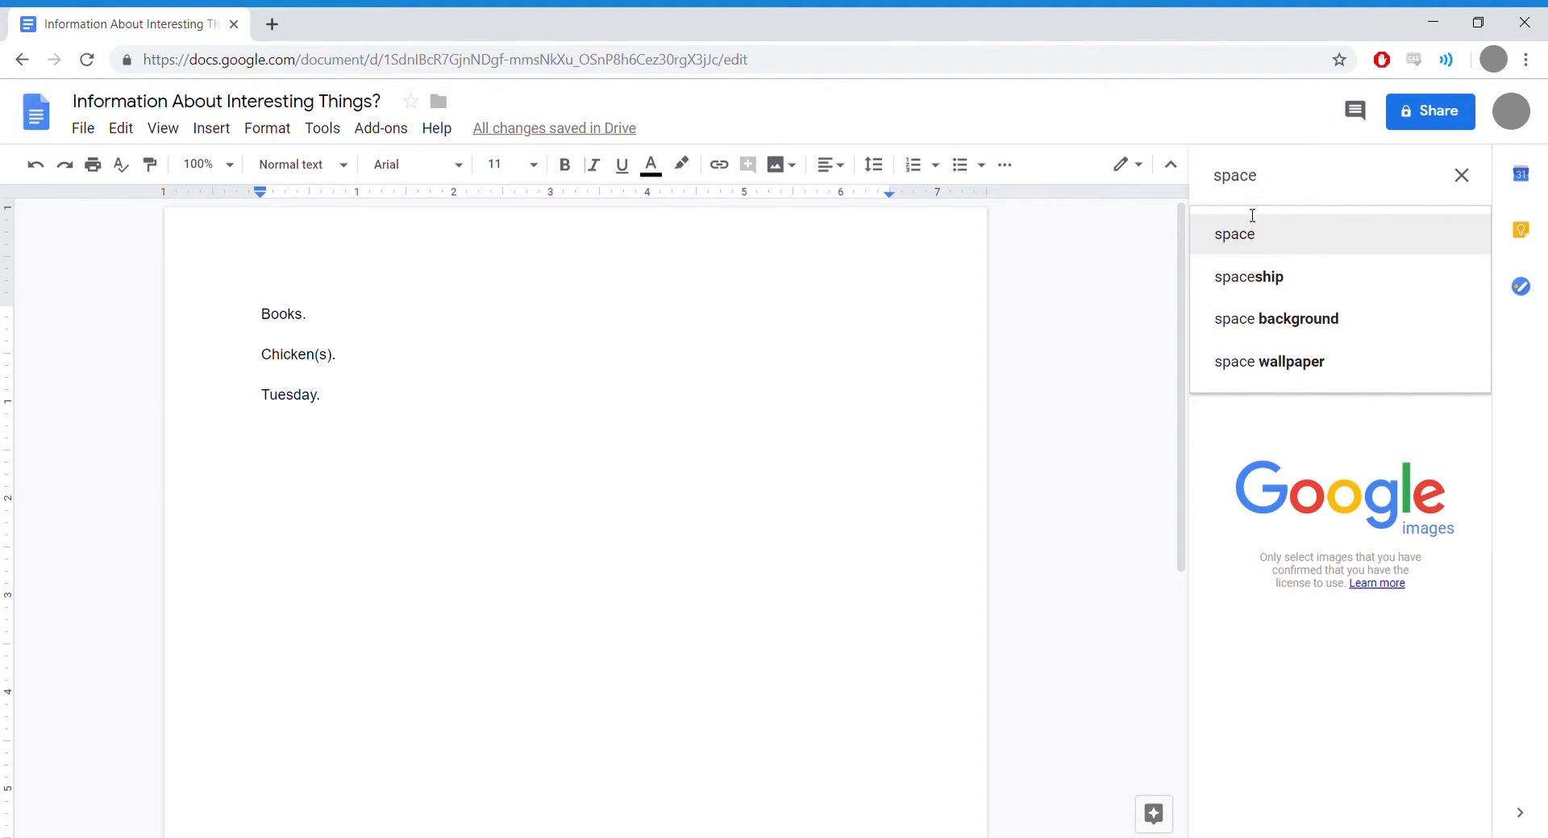
left_click(1243, 242)
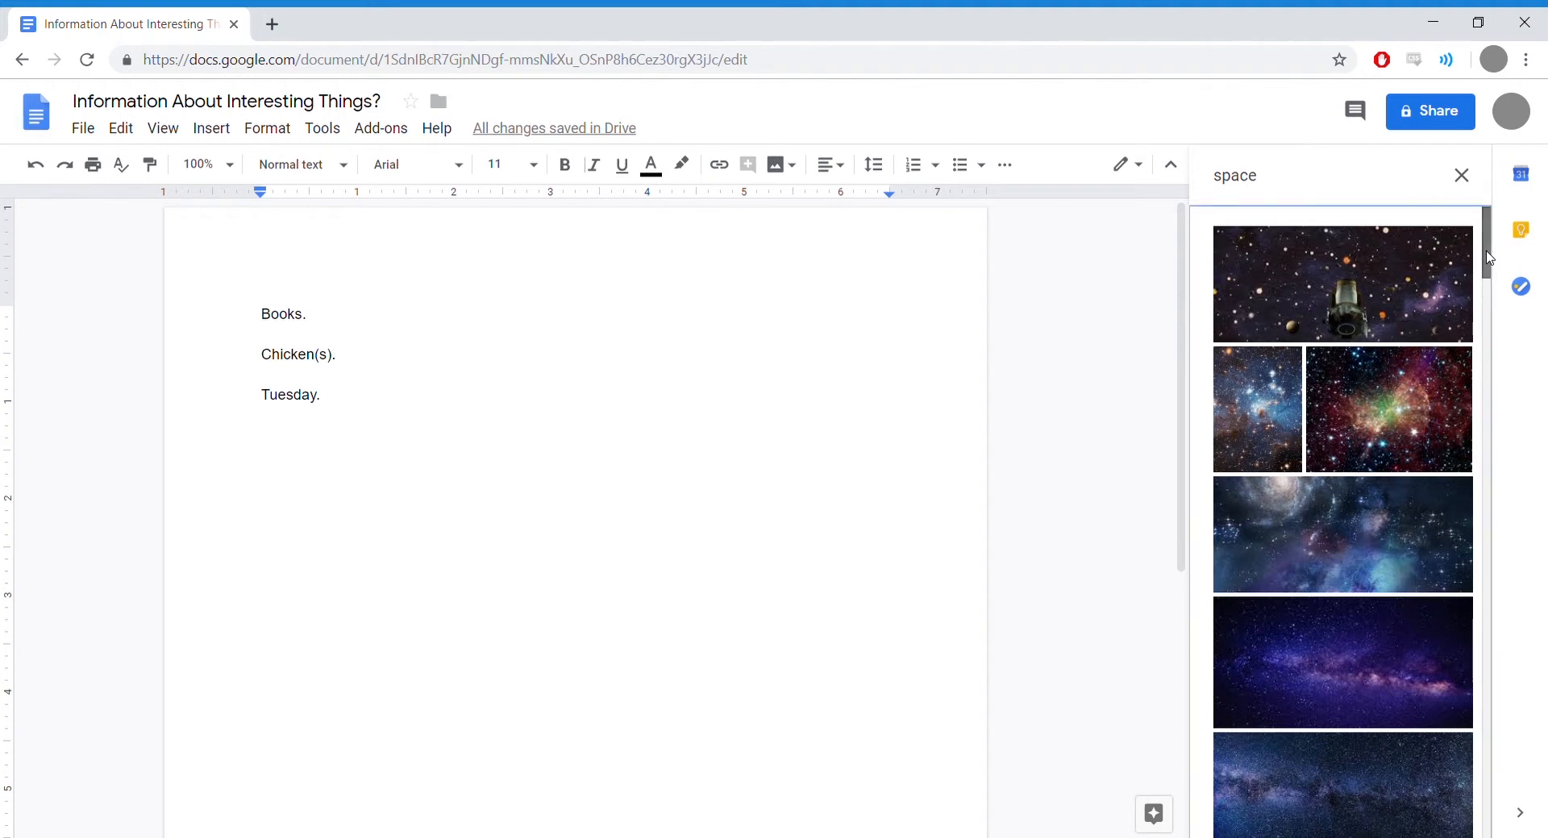
left_click_drag(1489, 258, 1466, 446)
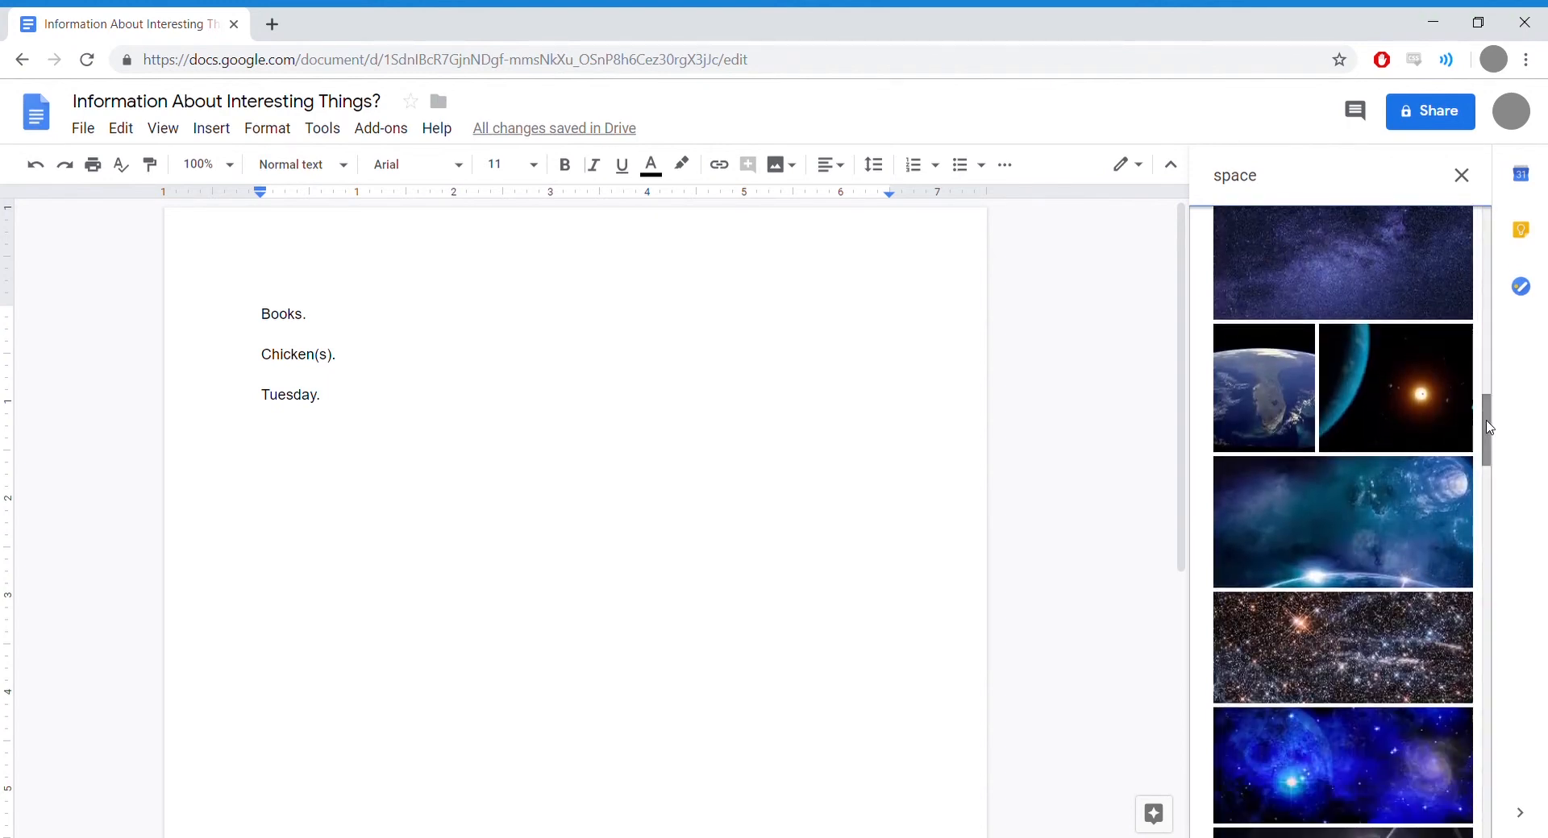
scroll(1485, 439, "down", 1)
mouse_move(1485, 439)
left_mouse_down()
mouse_move(1485, 469)
mouse_move(1480, 424)
left_mouse_up()
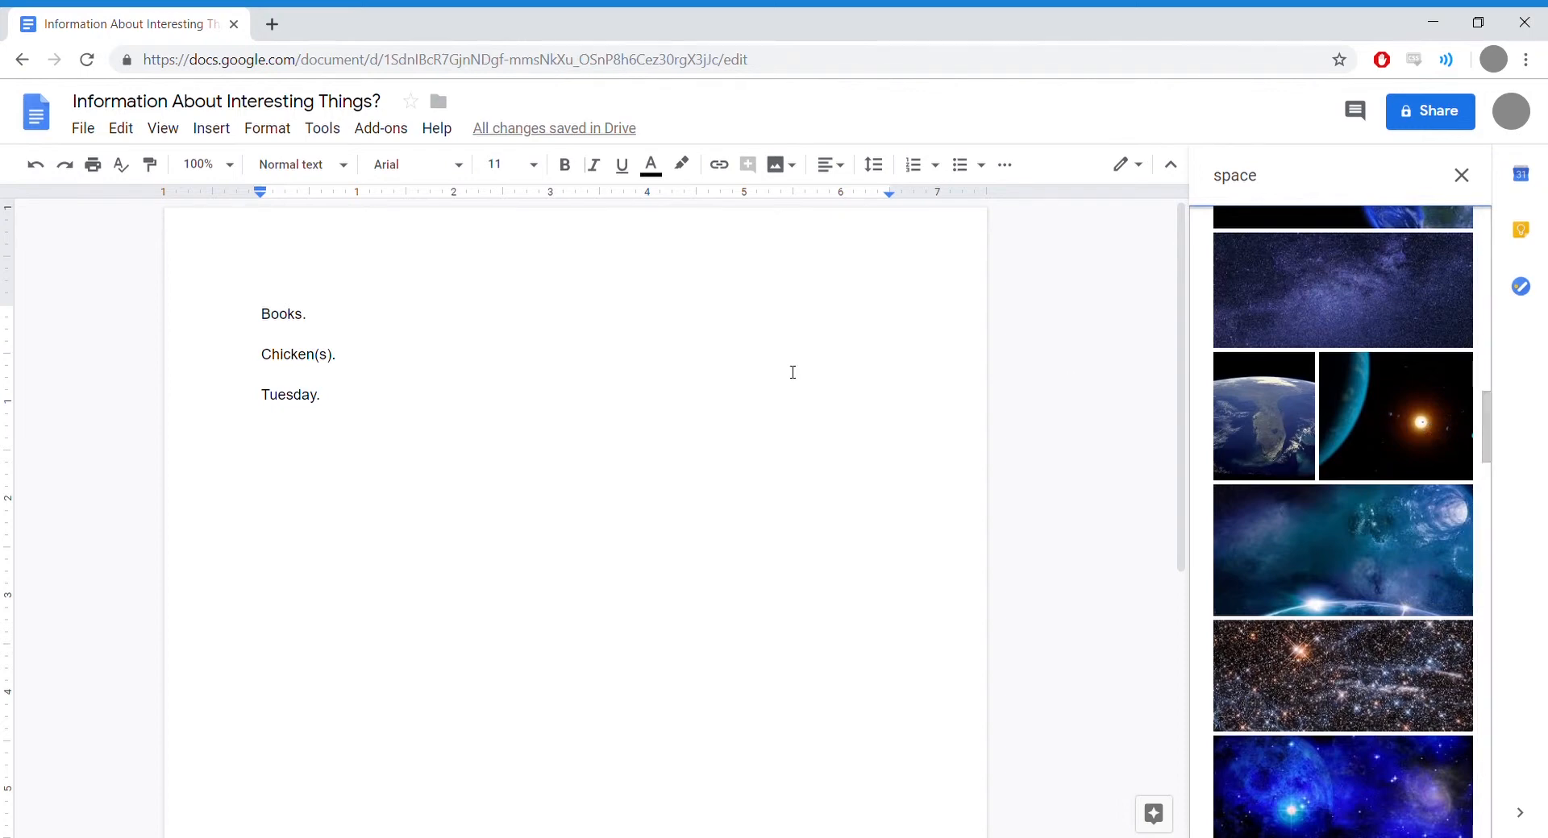
Step: Add a new line 'The sun.' below 'Tuesday.'
left_click(338, 400)
key("Return")
key("Return")
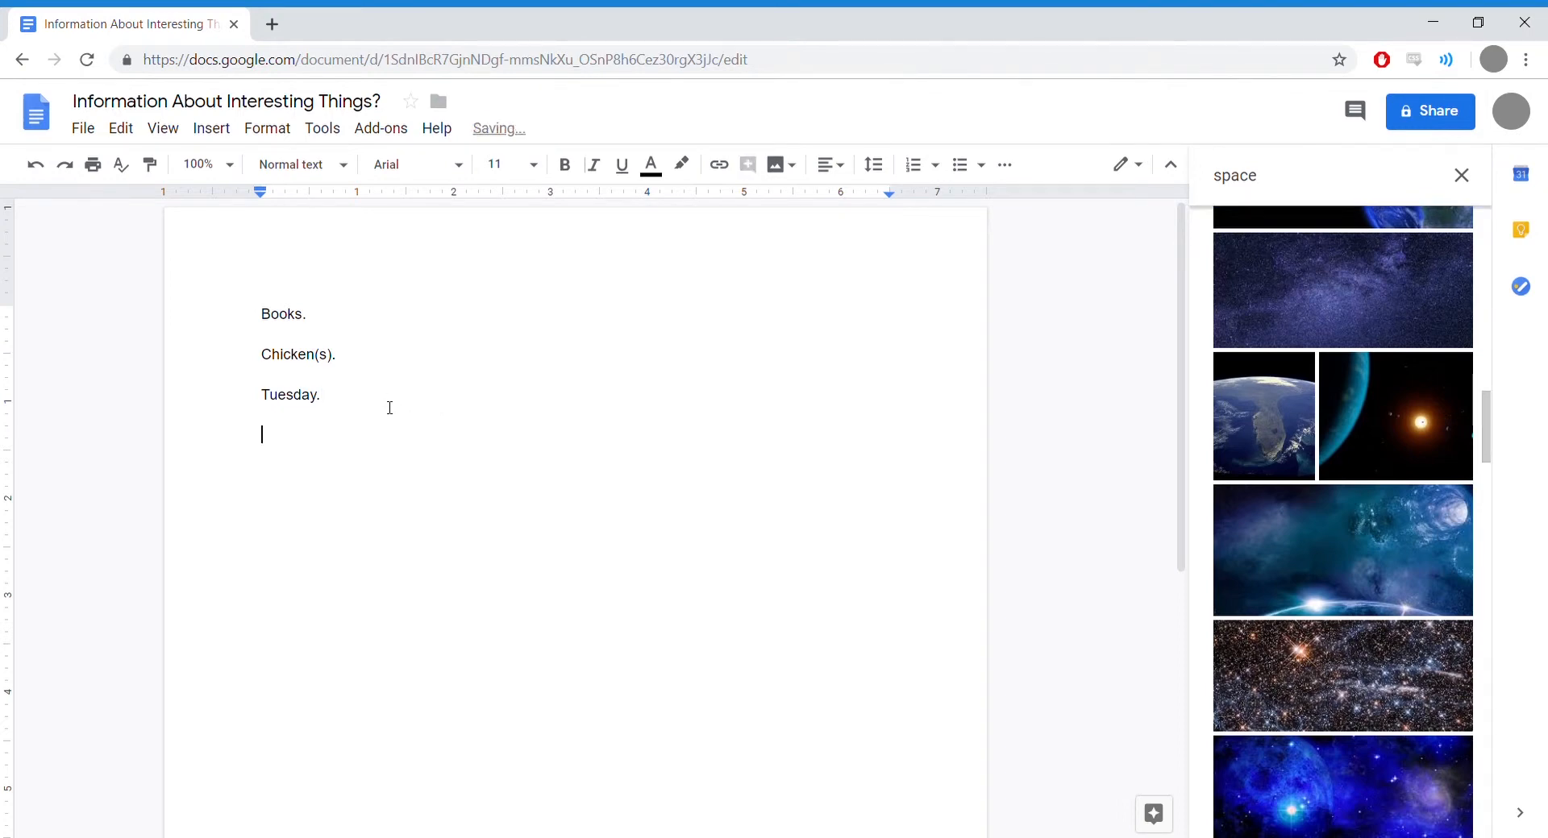
type("The sun.")
key("Return")
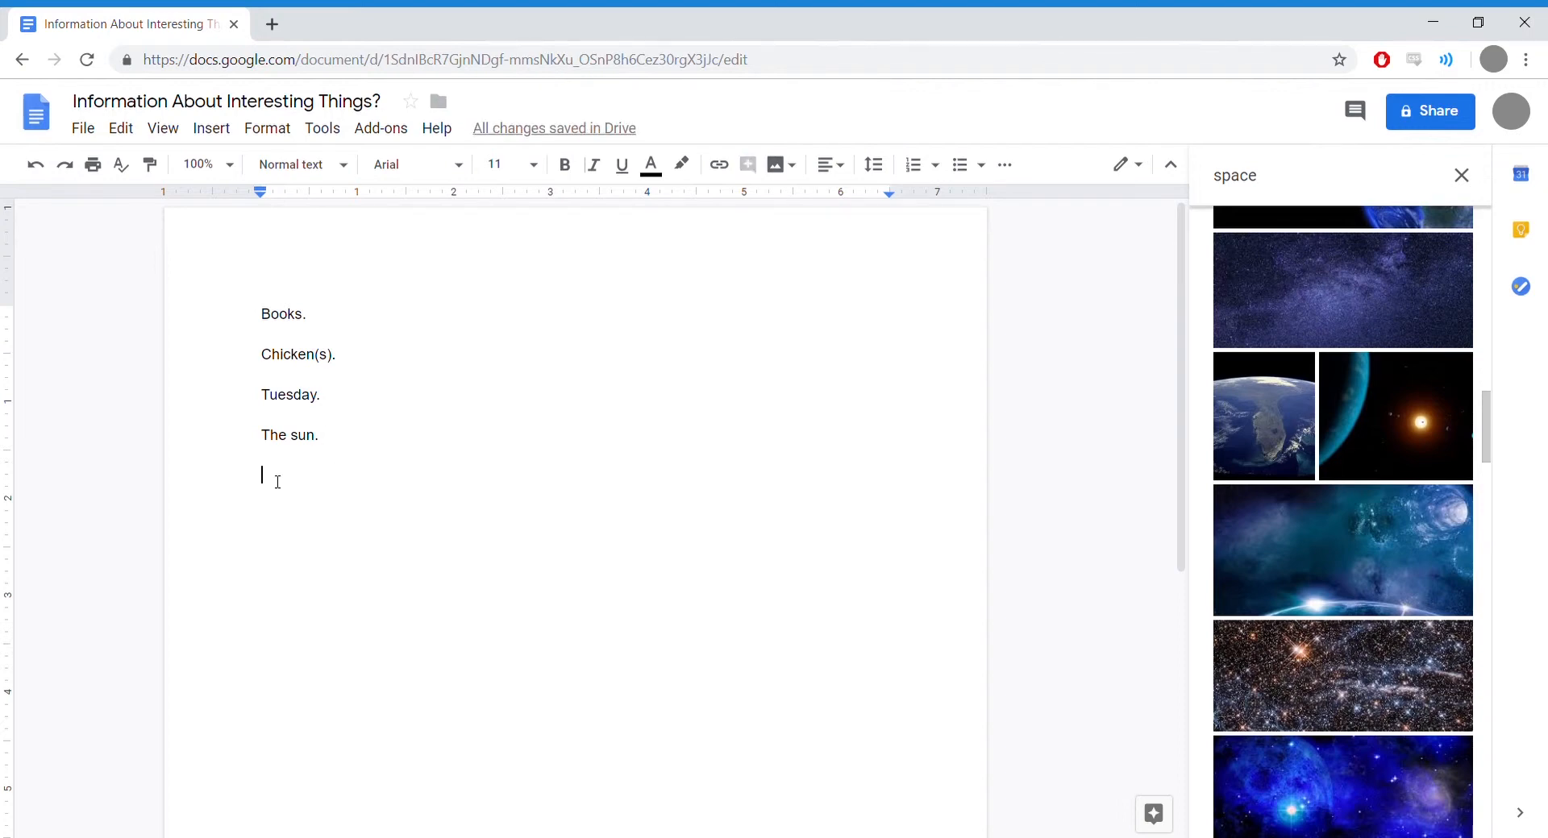
Step: Insert the blue planet and glowing sun picture below 'The sun.'
left_click(1385, 438)
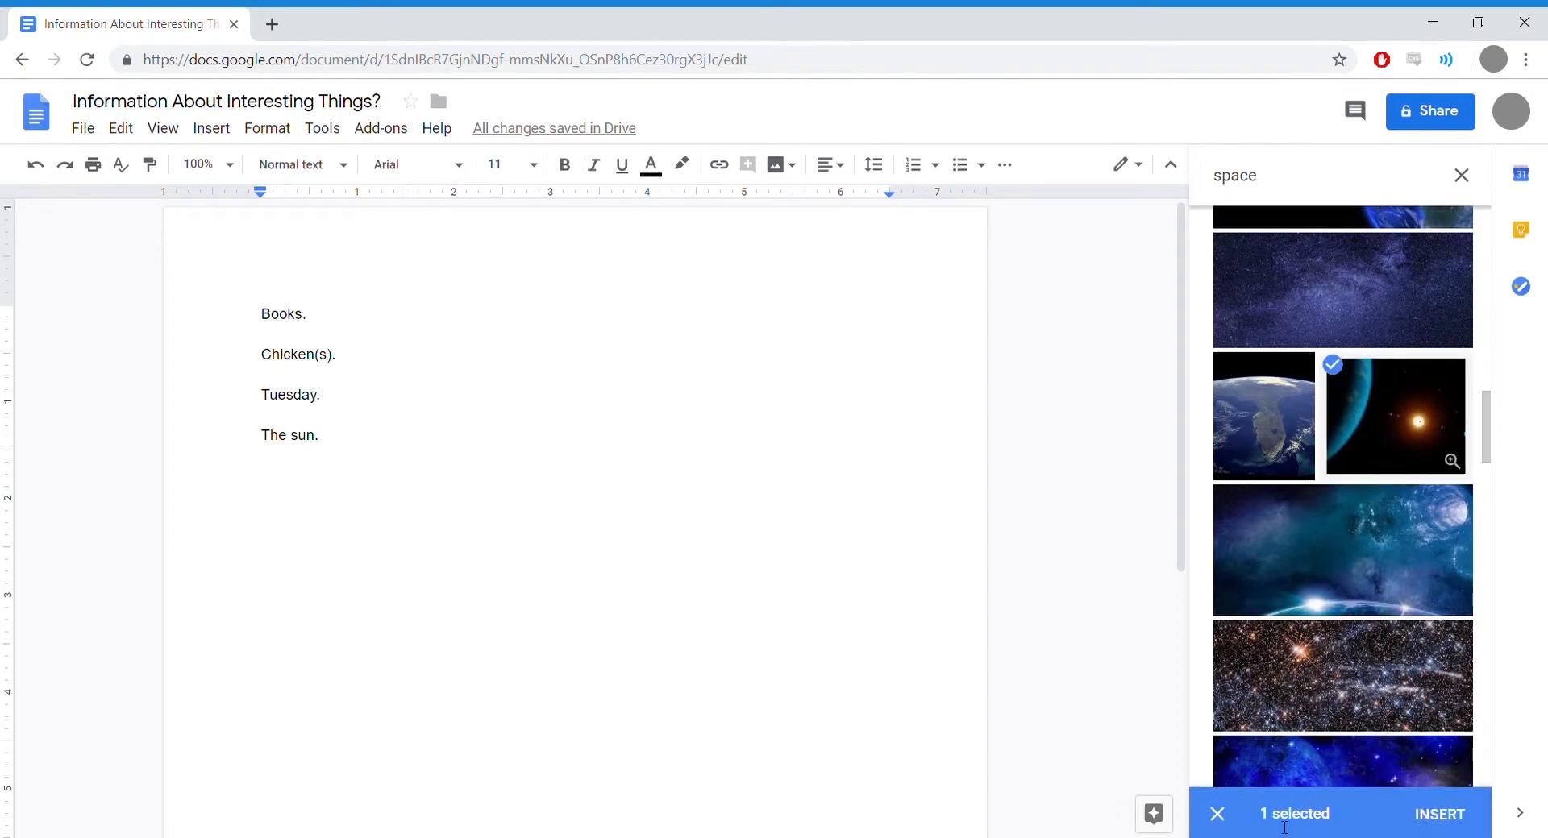
left_click(1449, 819)
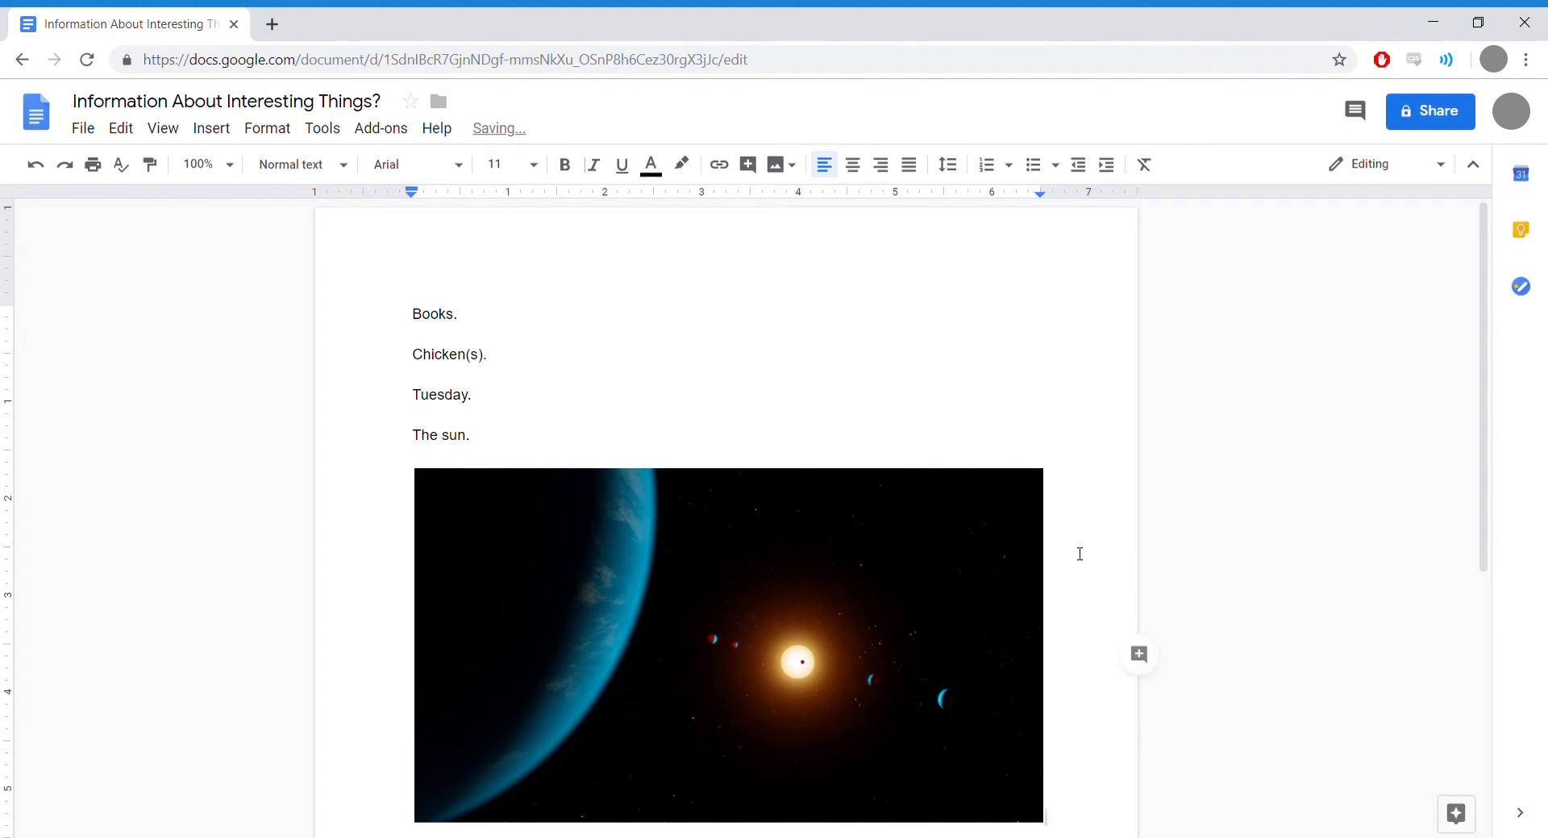
scroll(1080, 554, "down", 1)
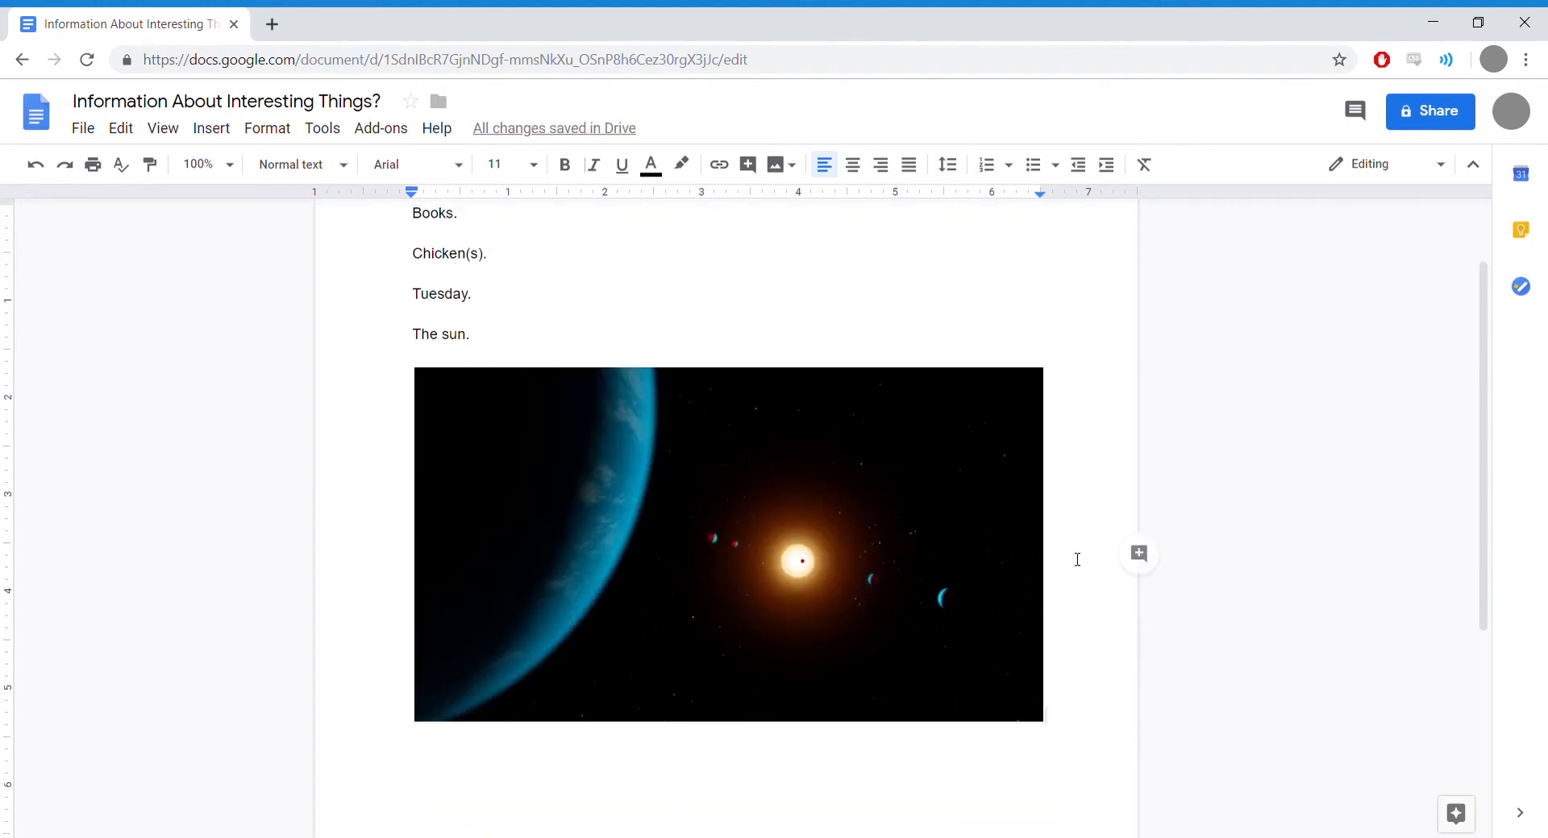
Step: Shrink the space picture to about two-thirds of its original size
left_click(982, 549)
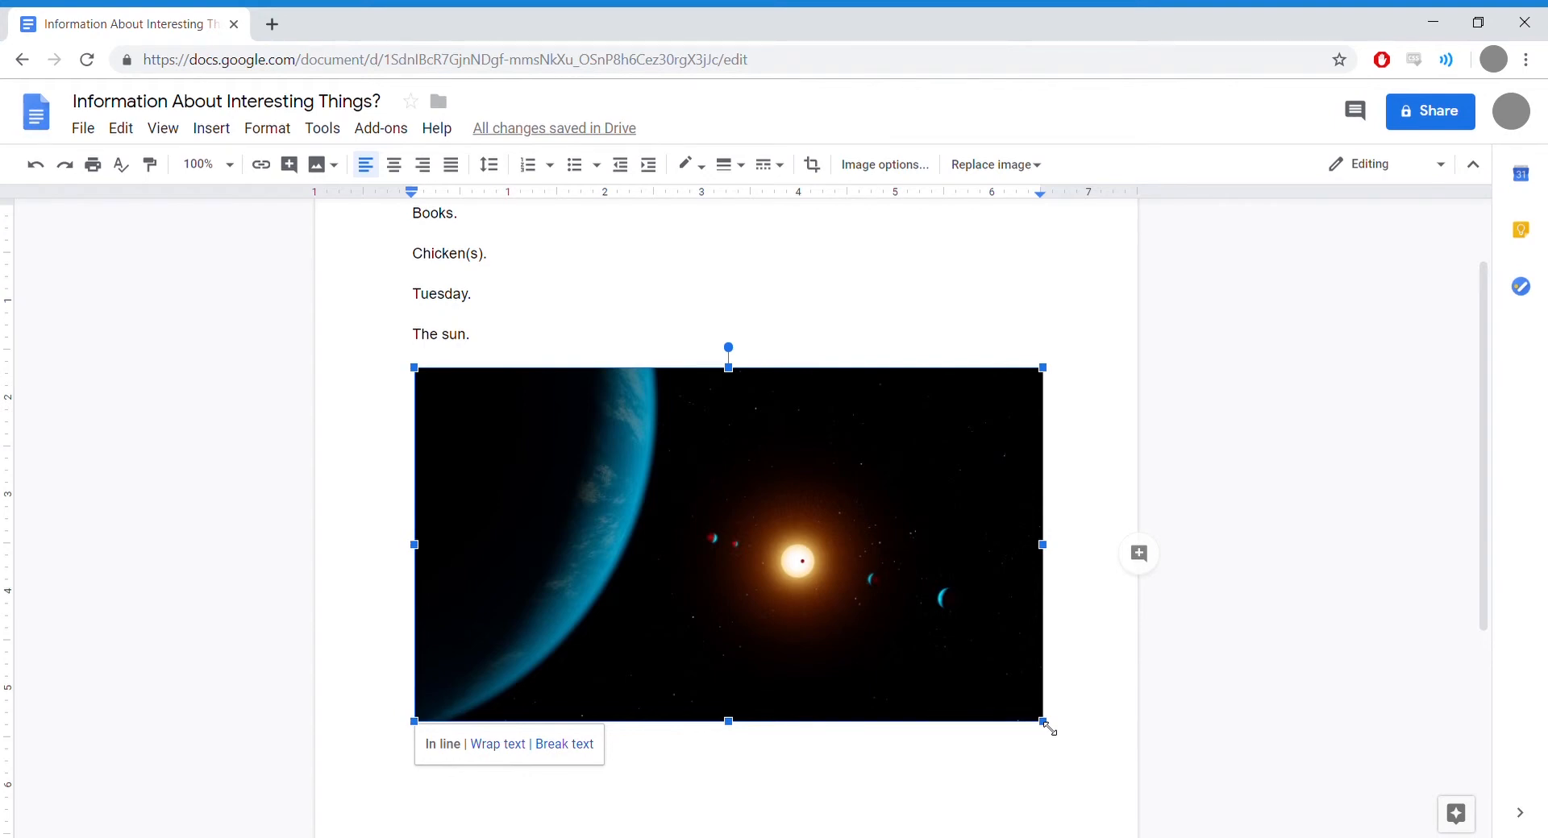
left_click_drag(1049, 729, 844, 608)
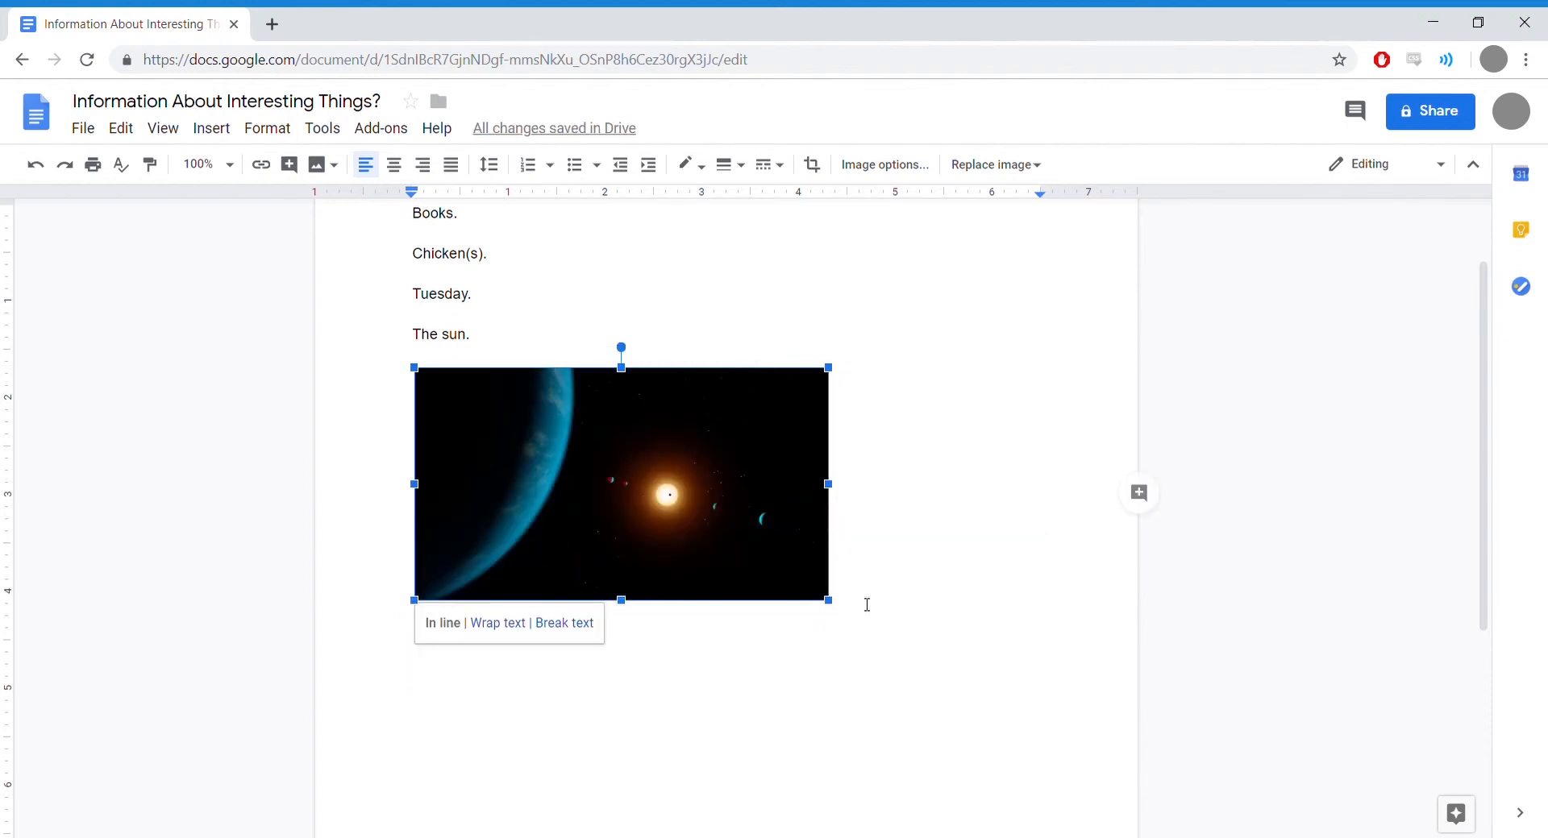
left_click(943, 611)
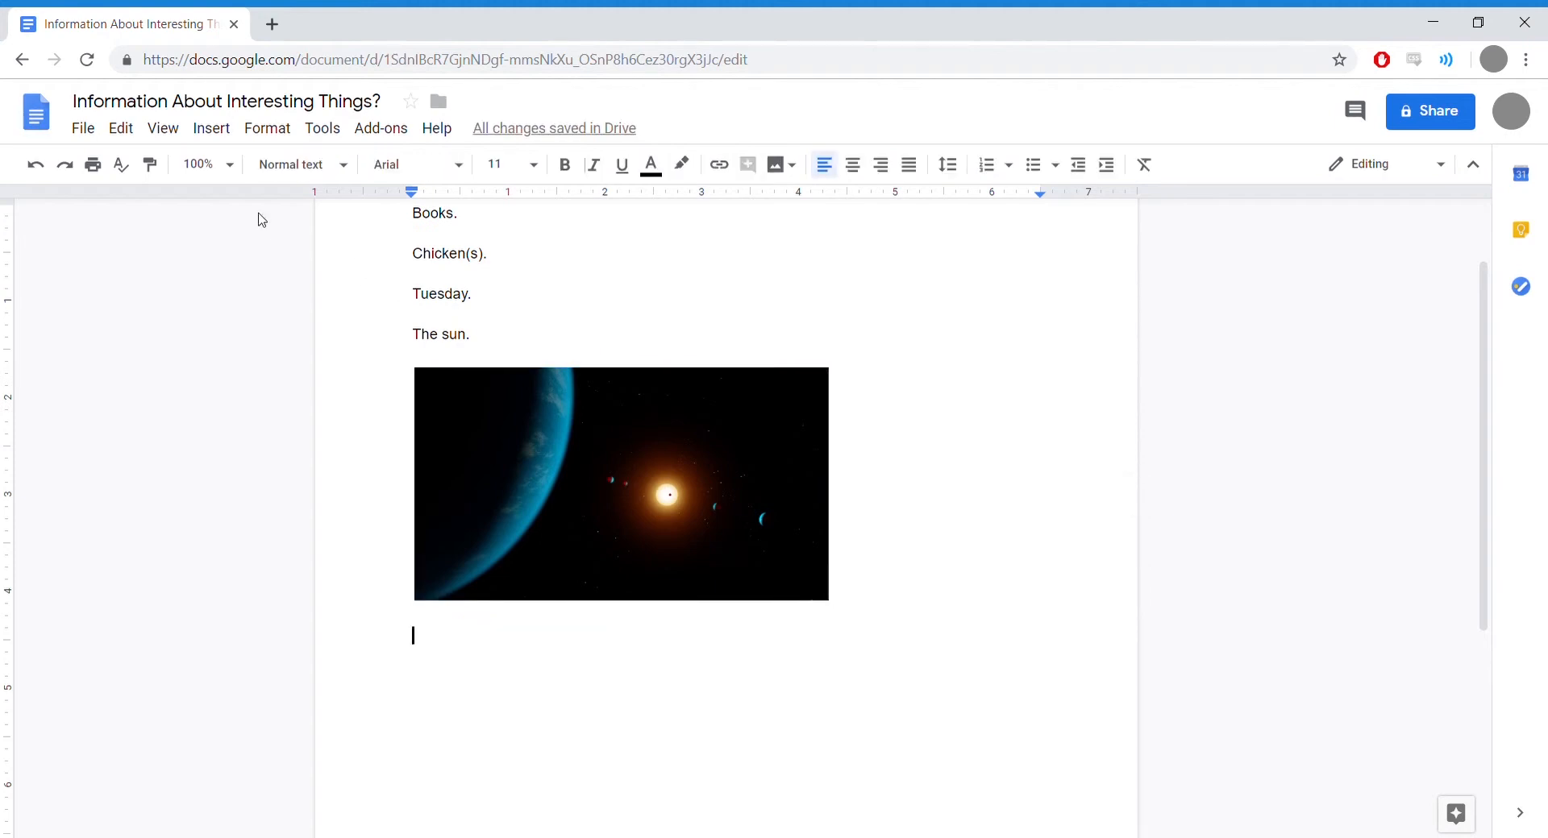
Step: Insert a 3 x 2 table below the space picture
left_click(230, 136)
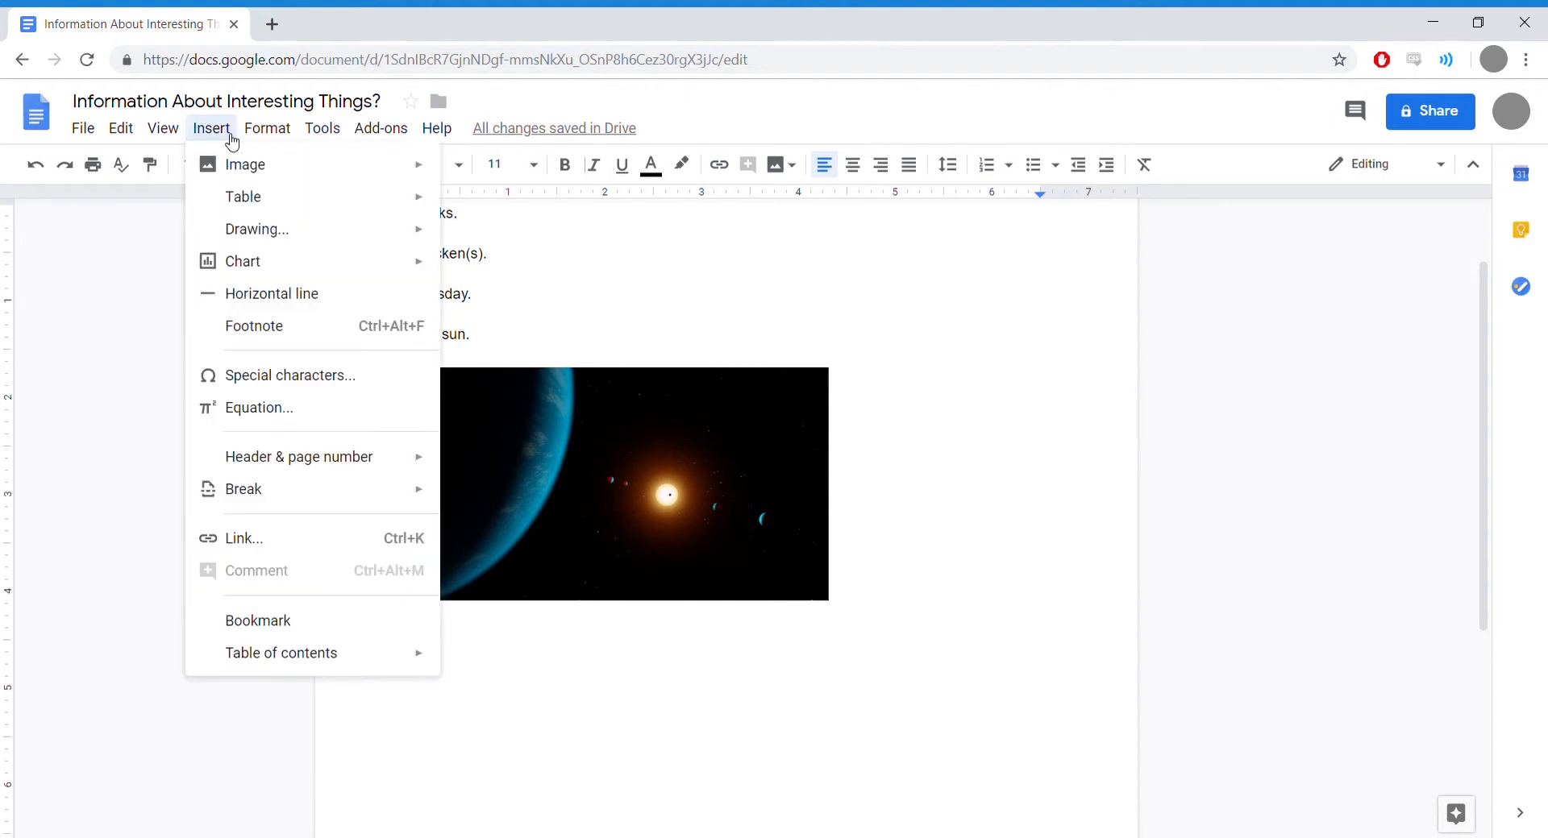
mouse_move(246, 205)
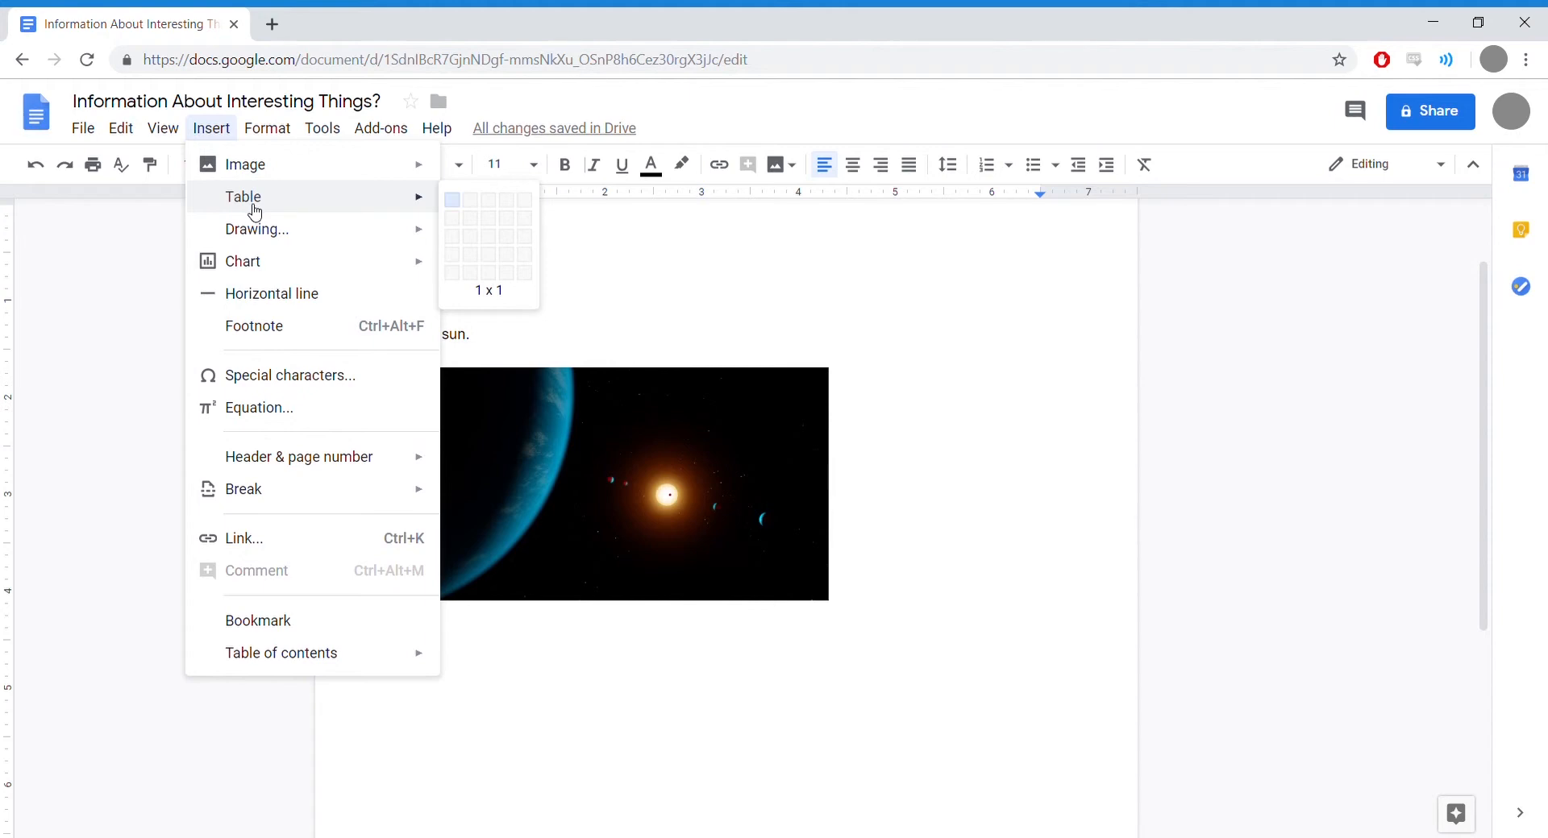
left_click(491, 228)
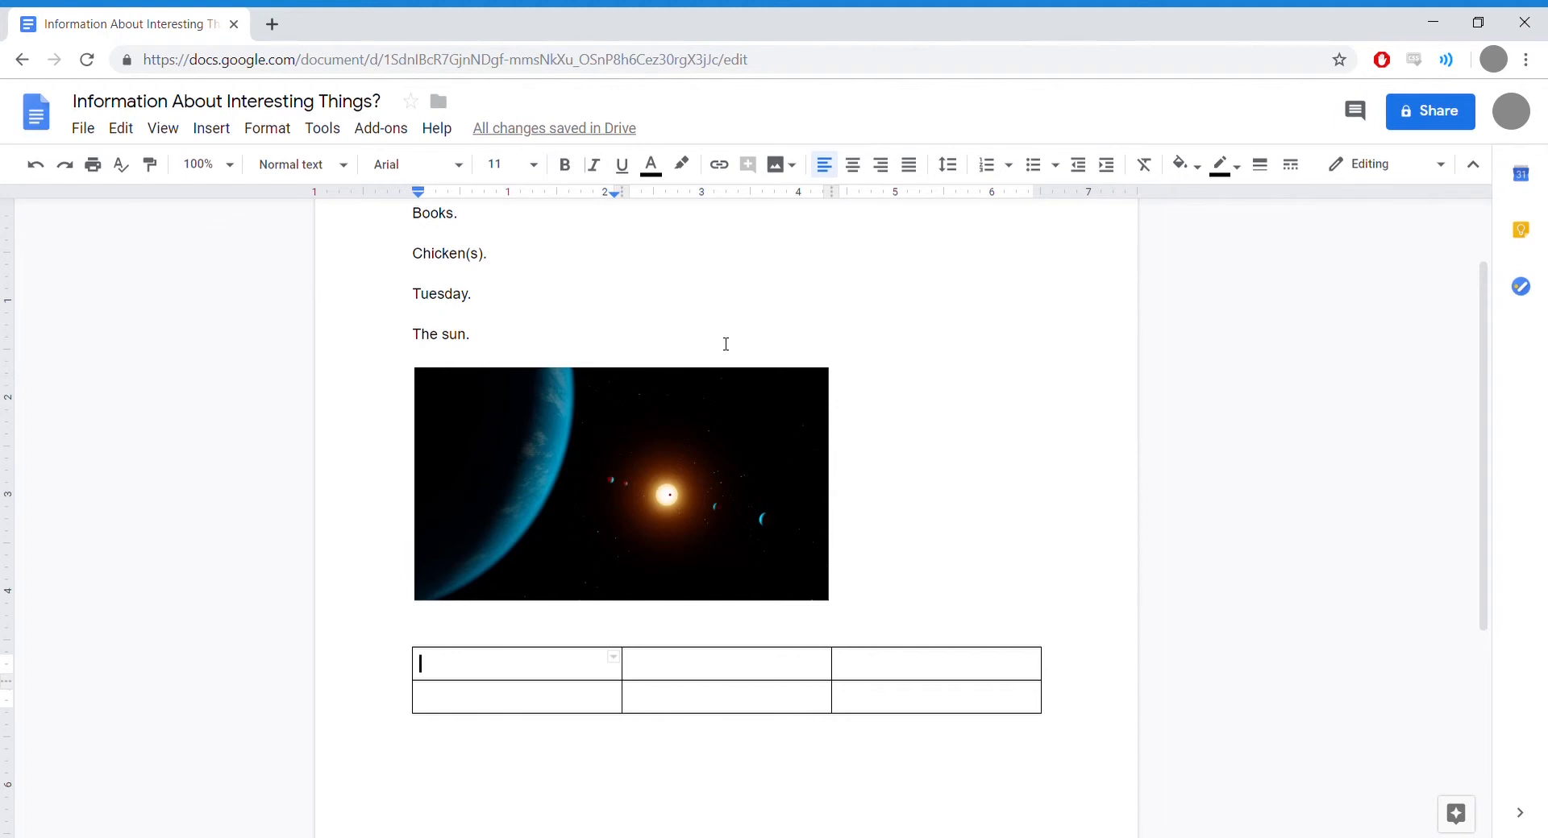
scroll(725, 344, "up", 2)
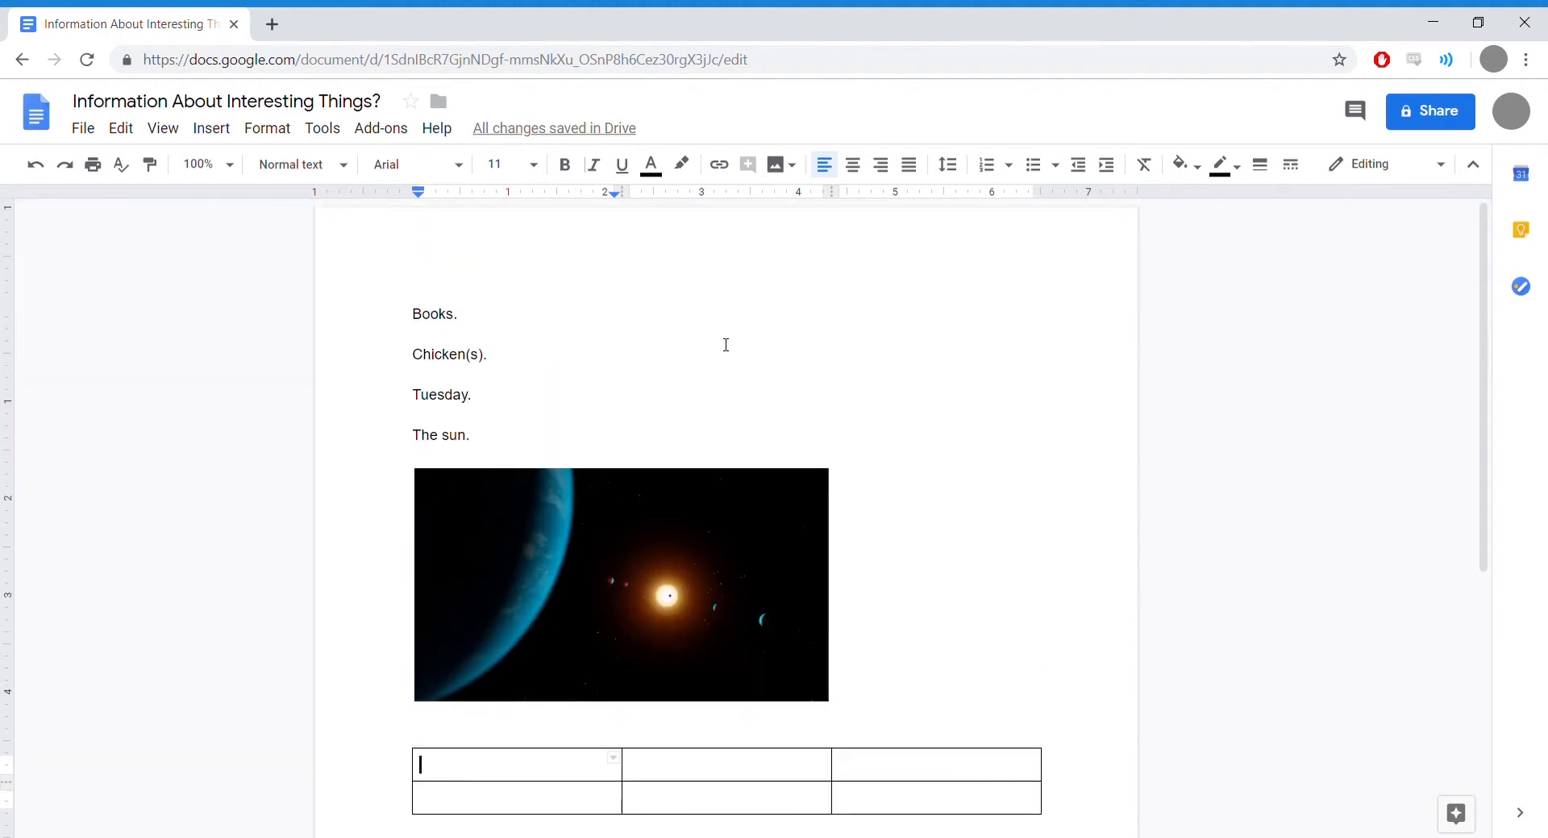
left_click(414, 314)
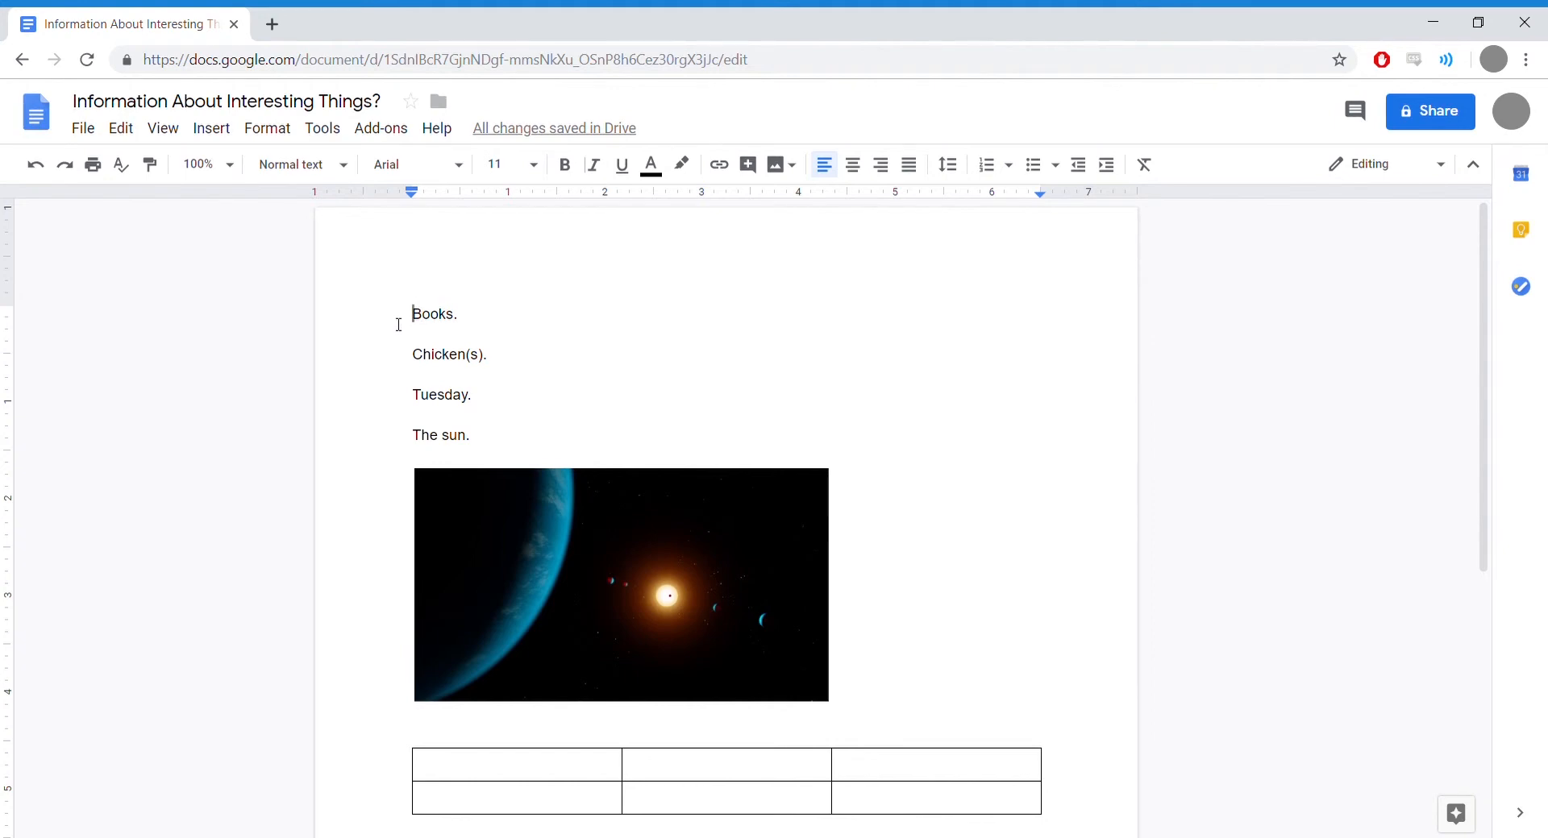
key("Tab")
key("BackSpace")
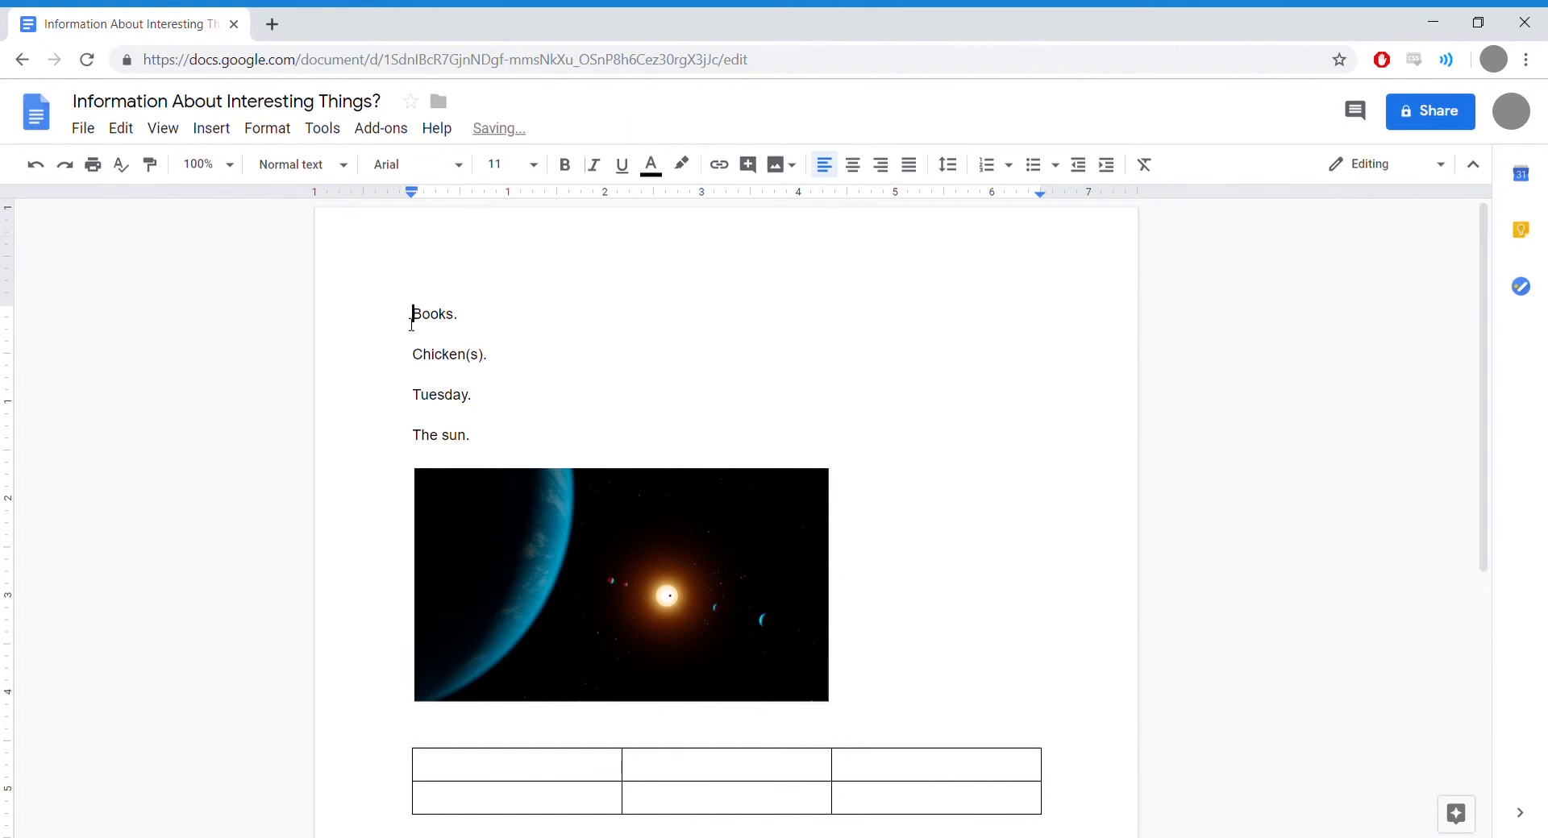
left_click(413, 354)
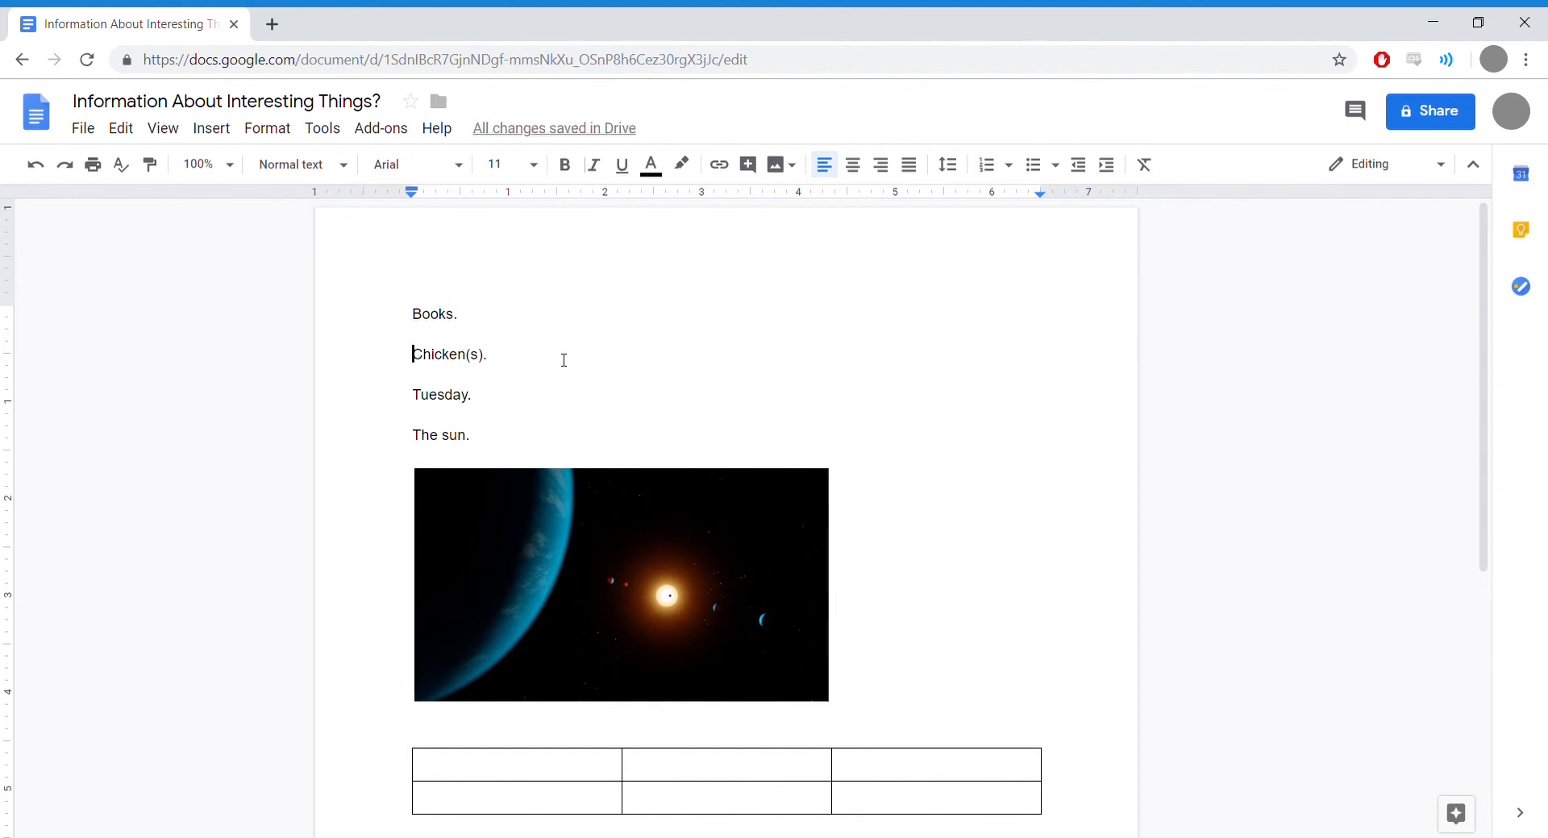
Step: Indent the 'Chicken(s).' line to about one inch from the left margin
key("Tab")
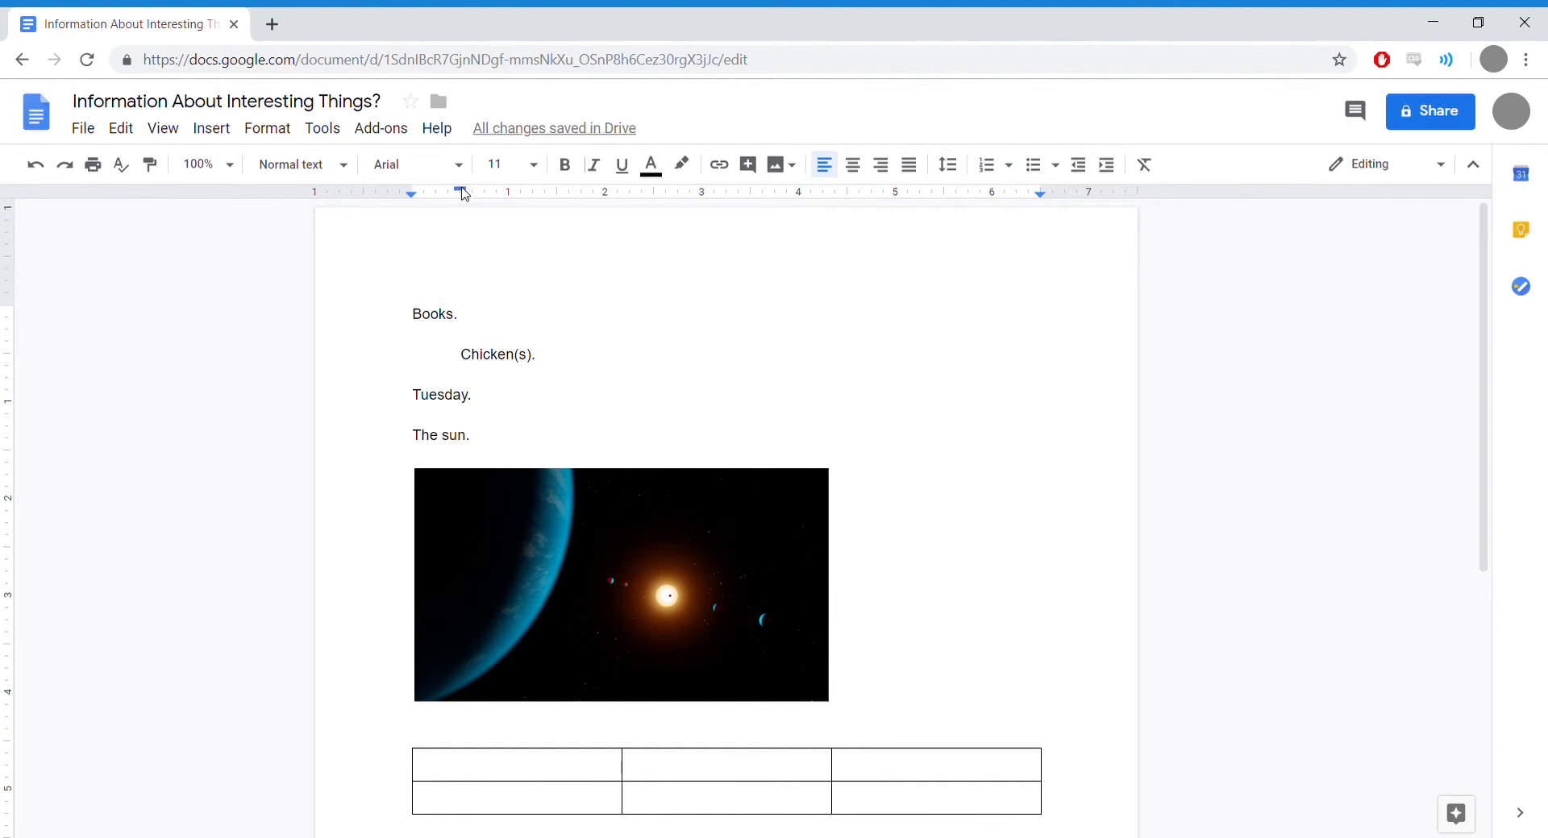
left_click_drag(463, 192, 512, 201)
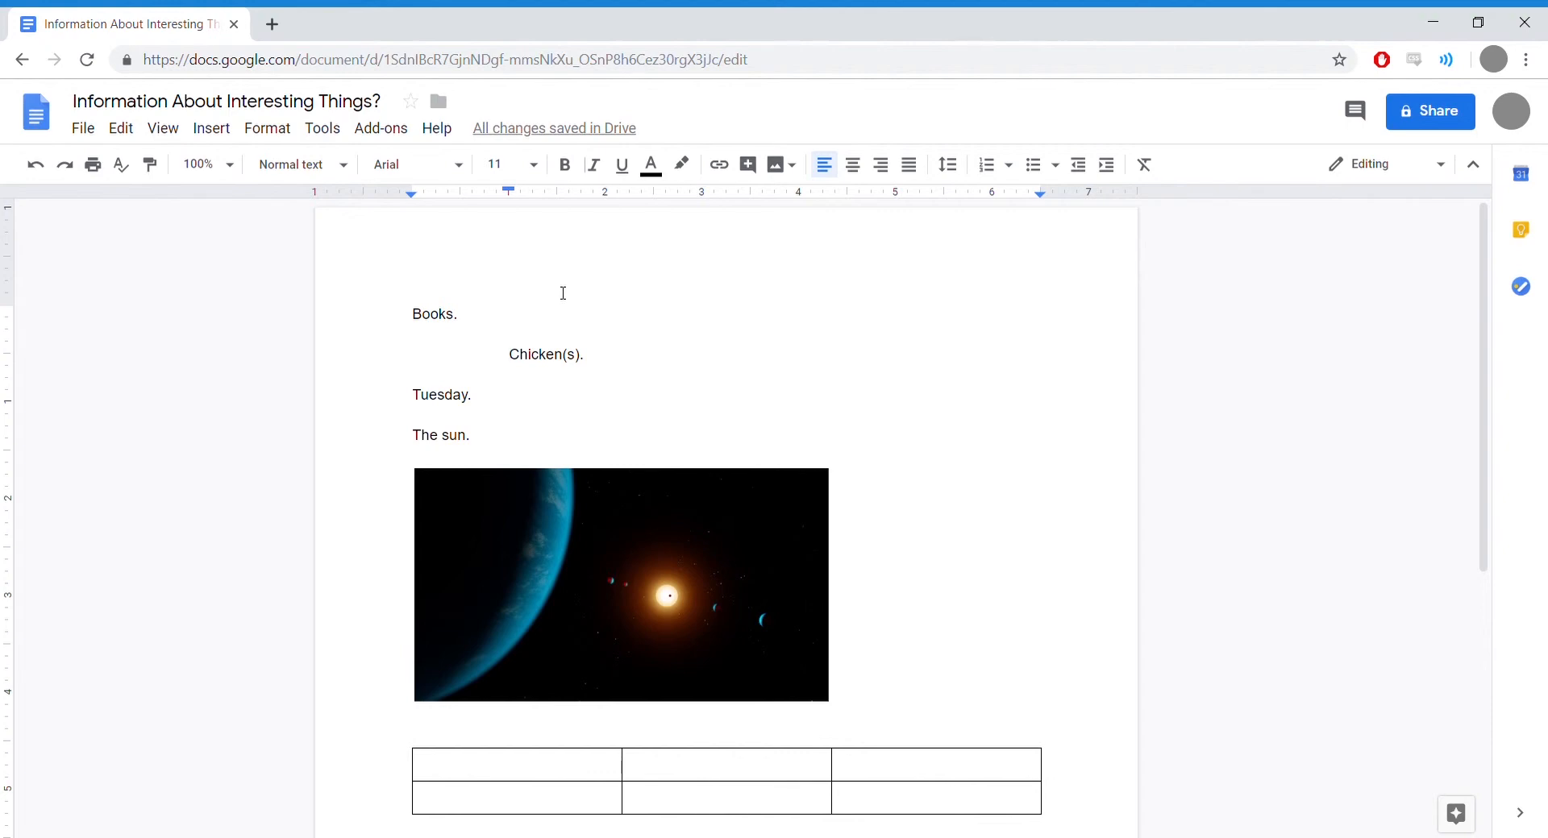
Step: Type the headings Cars, Distance and Weight into the three cells of the table's top row
scroll(565, 292, "down", 1)
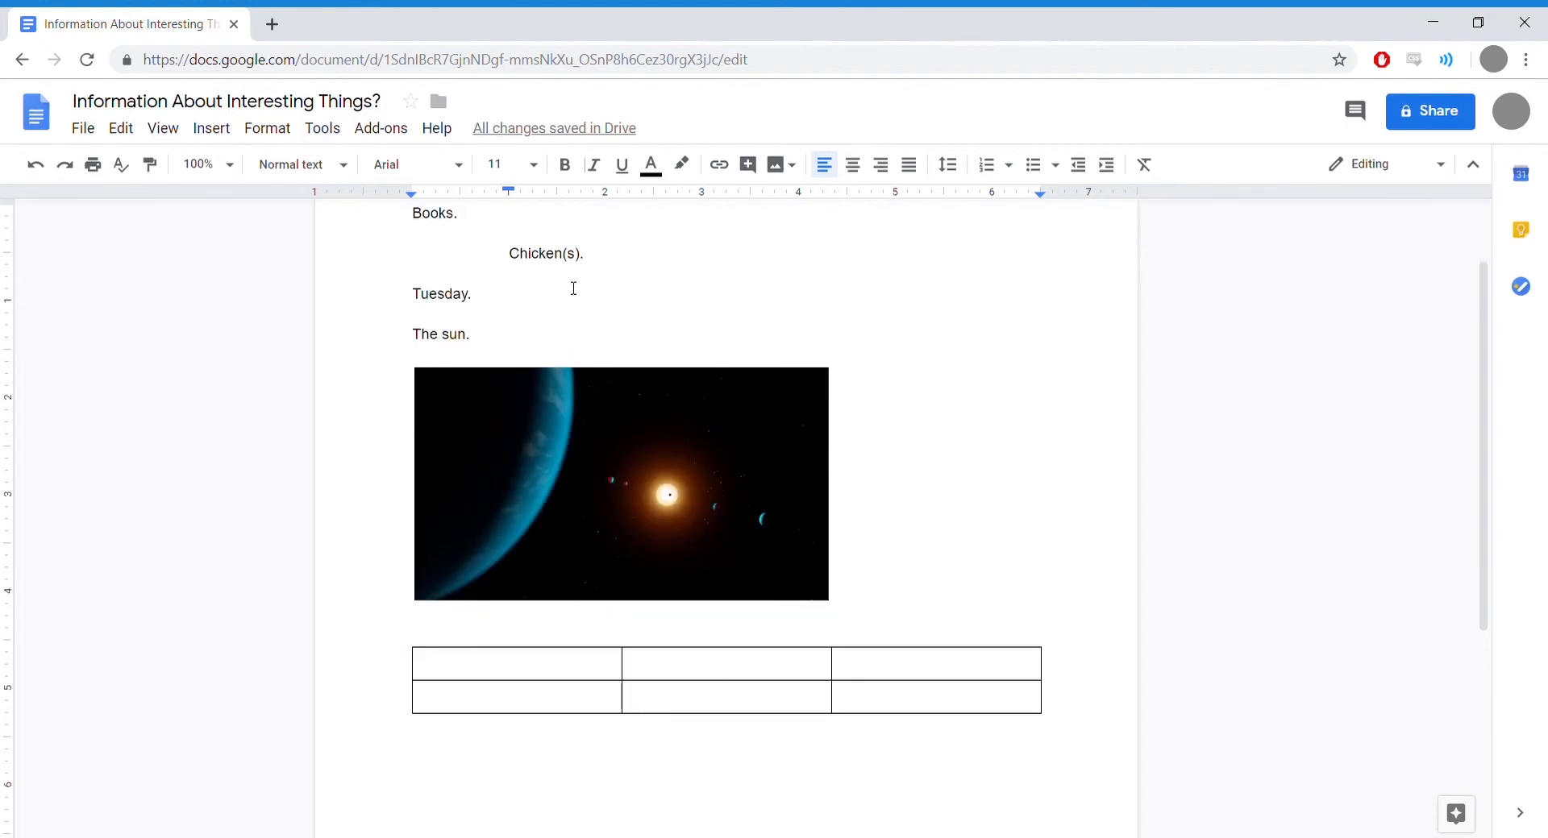
left_click(517, 674)
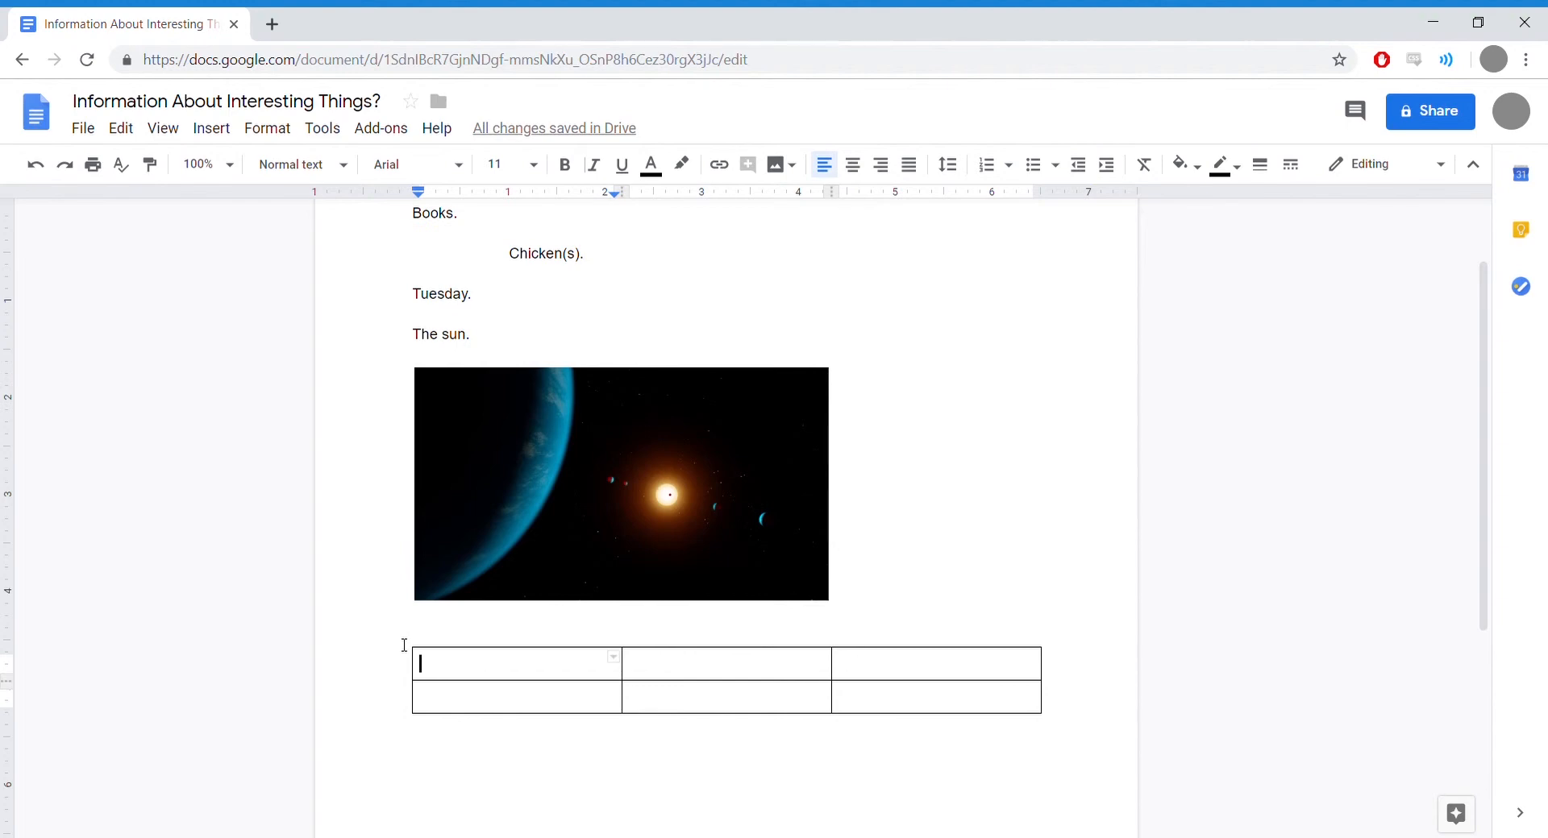
type("Cars")
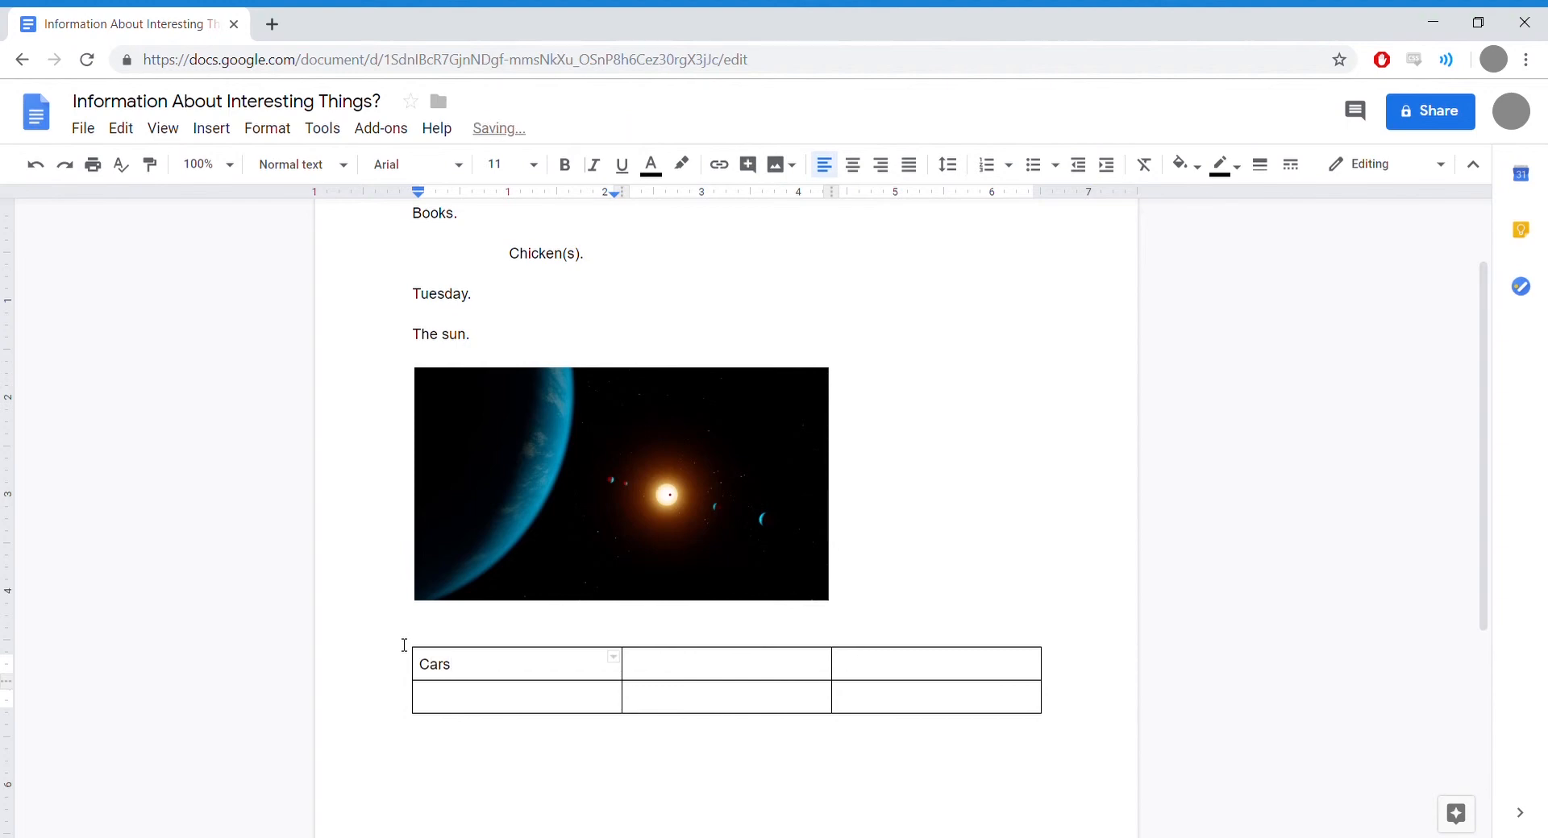
left_click(685, 667)
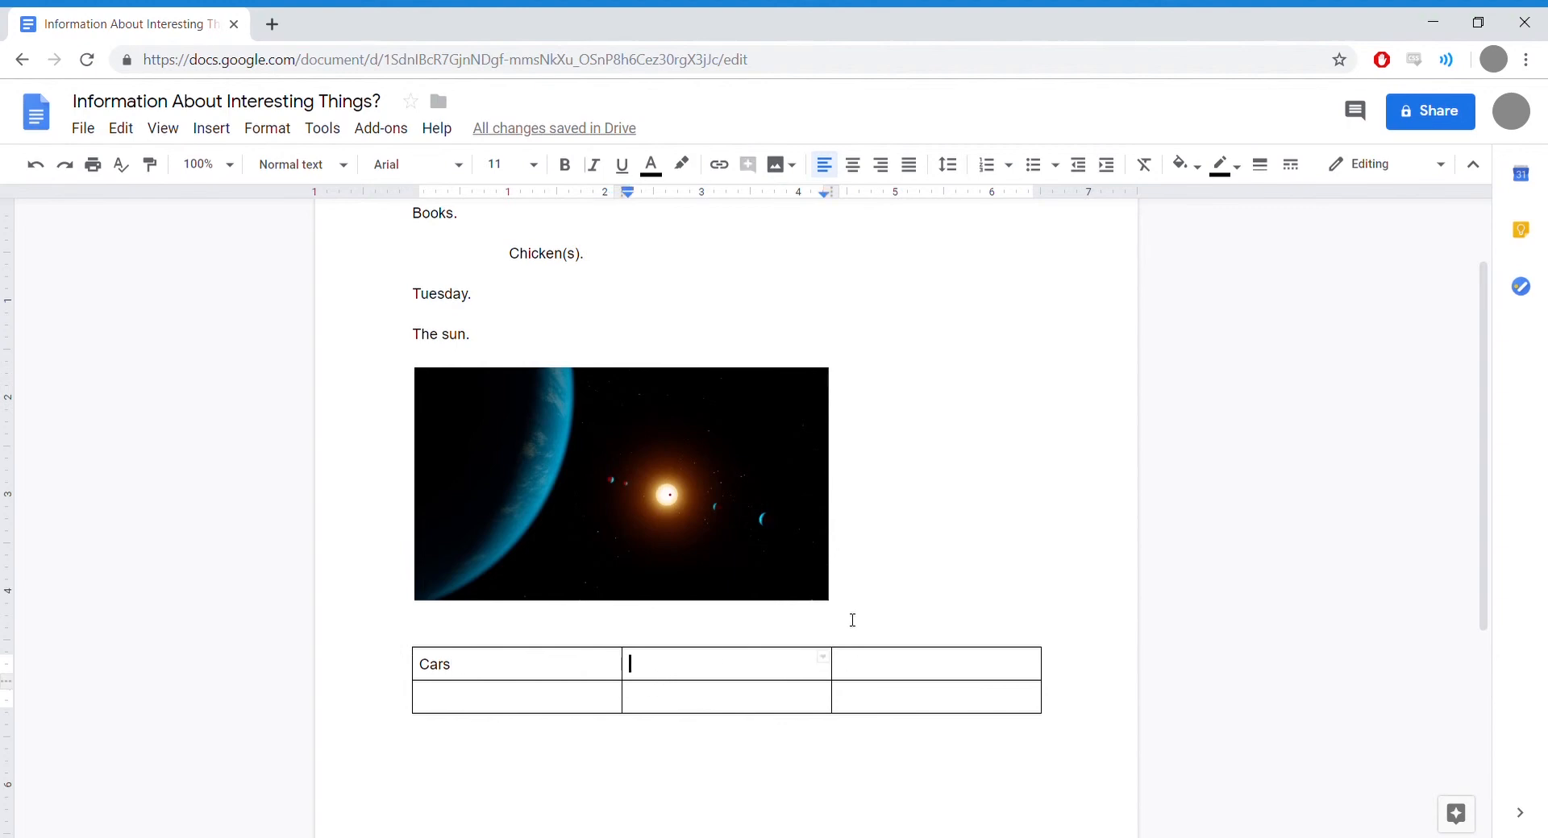
type("Distance")
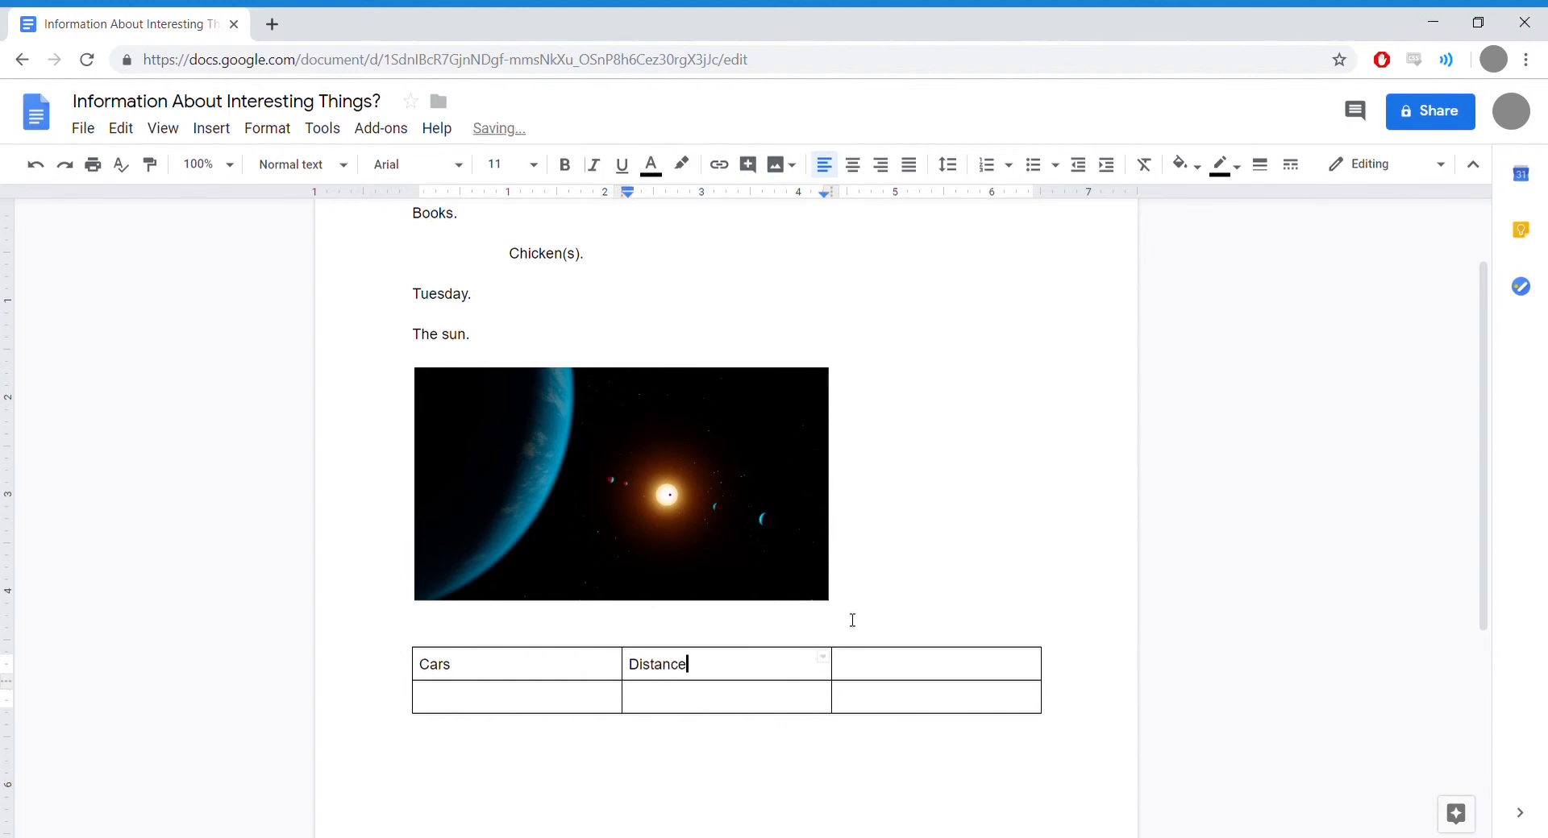
left_click(871, 673)
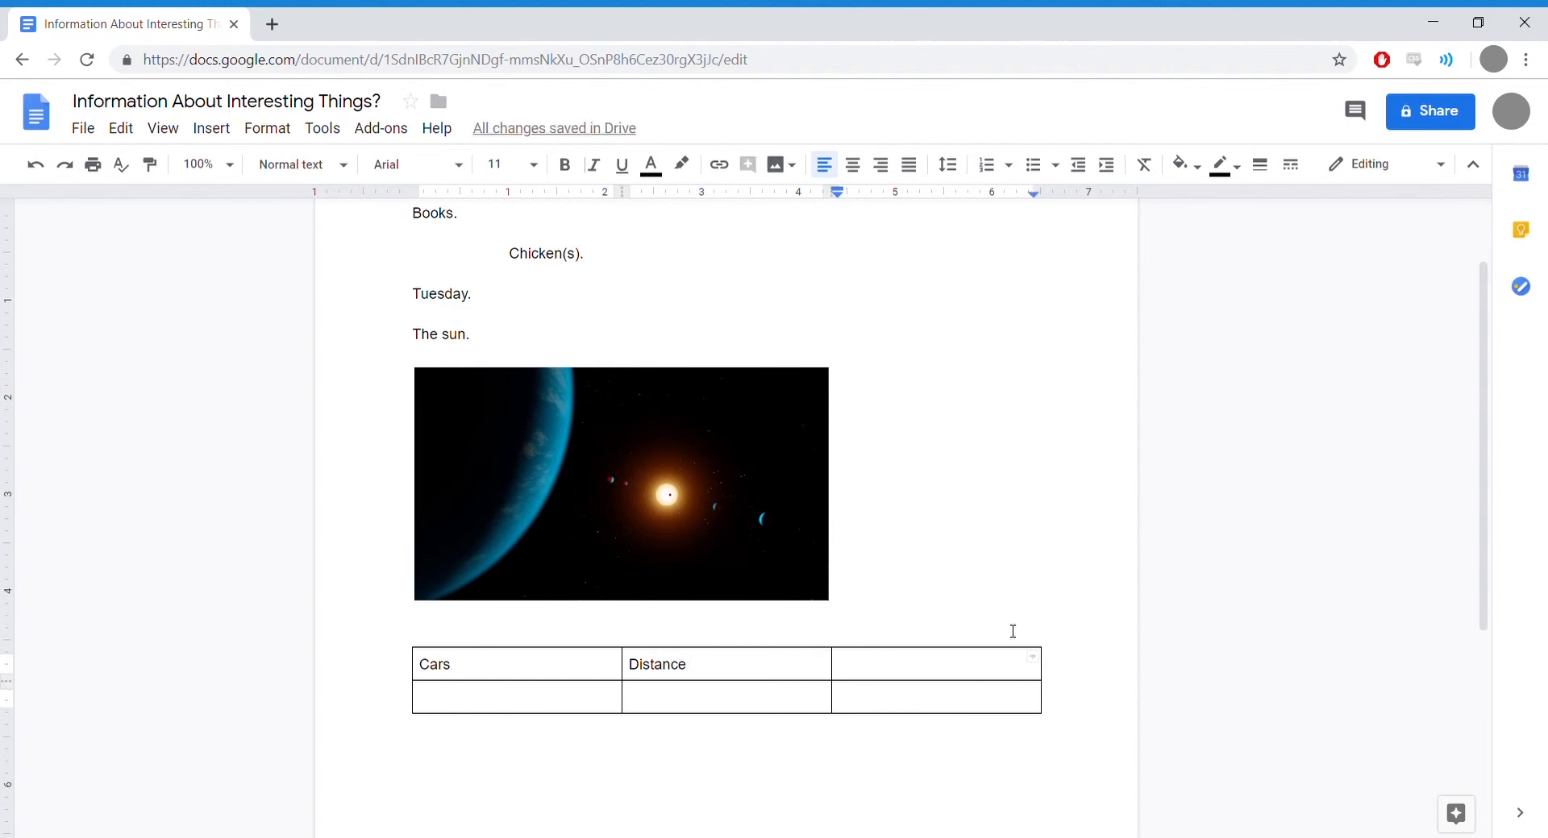
type("Weight")
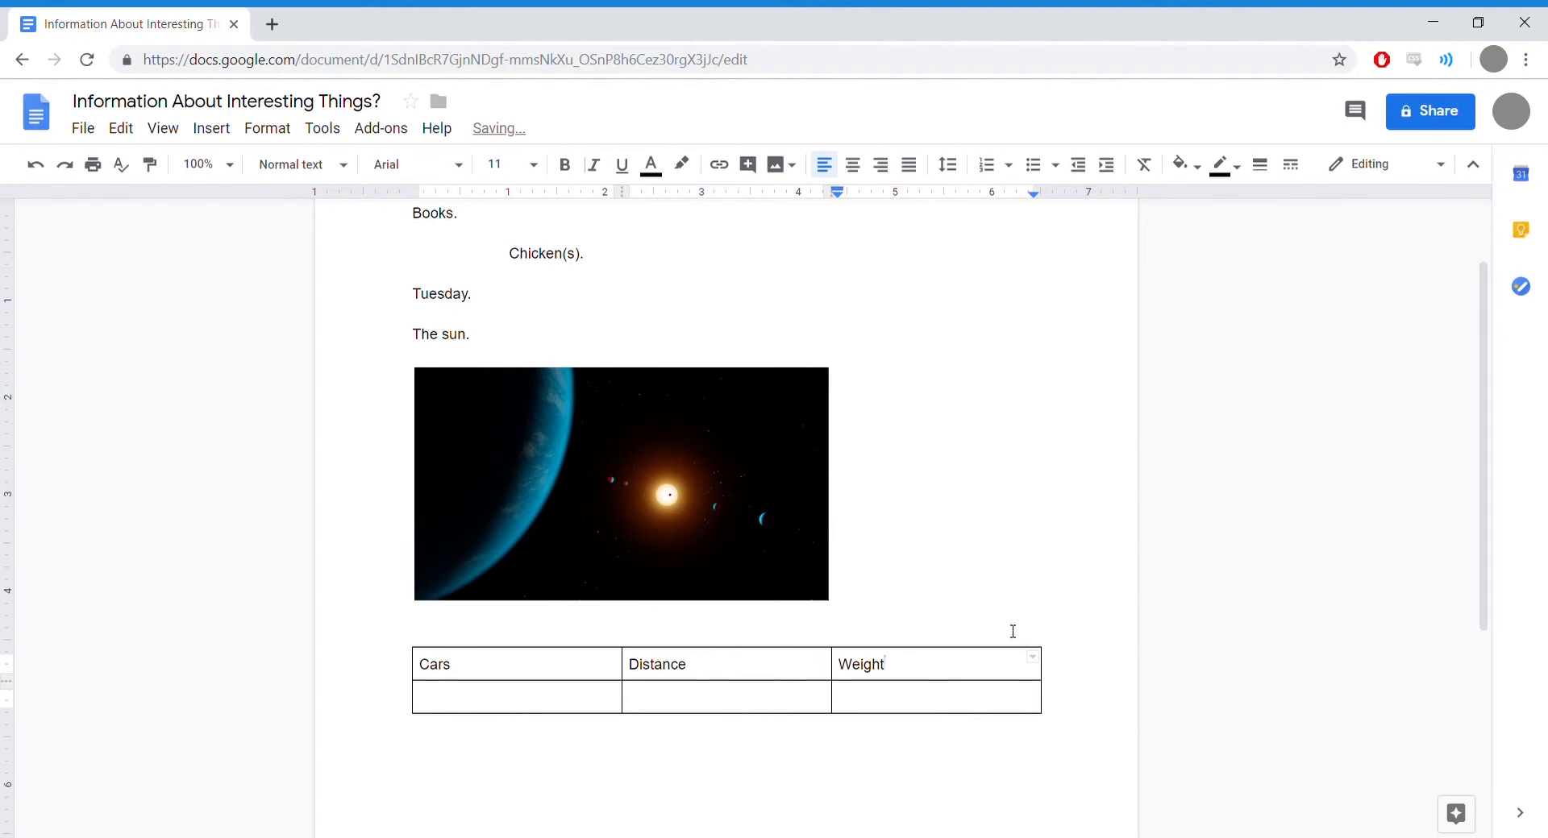
Step: Make the Weight, Distance and Cars headings bold
double_click(862, 672)
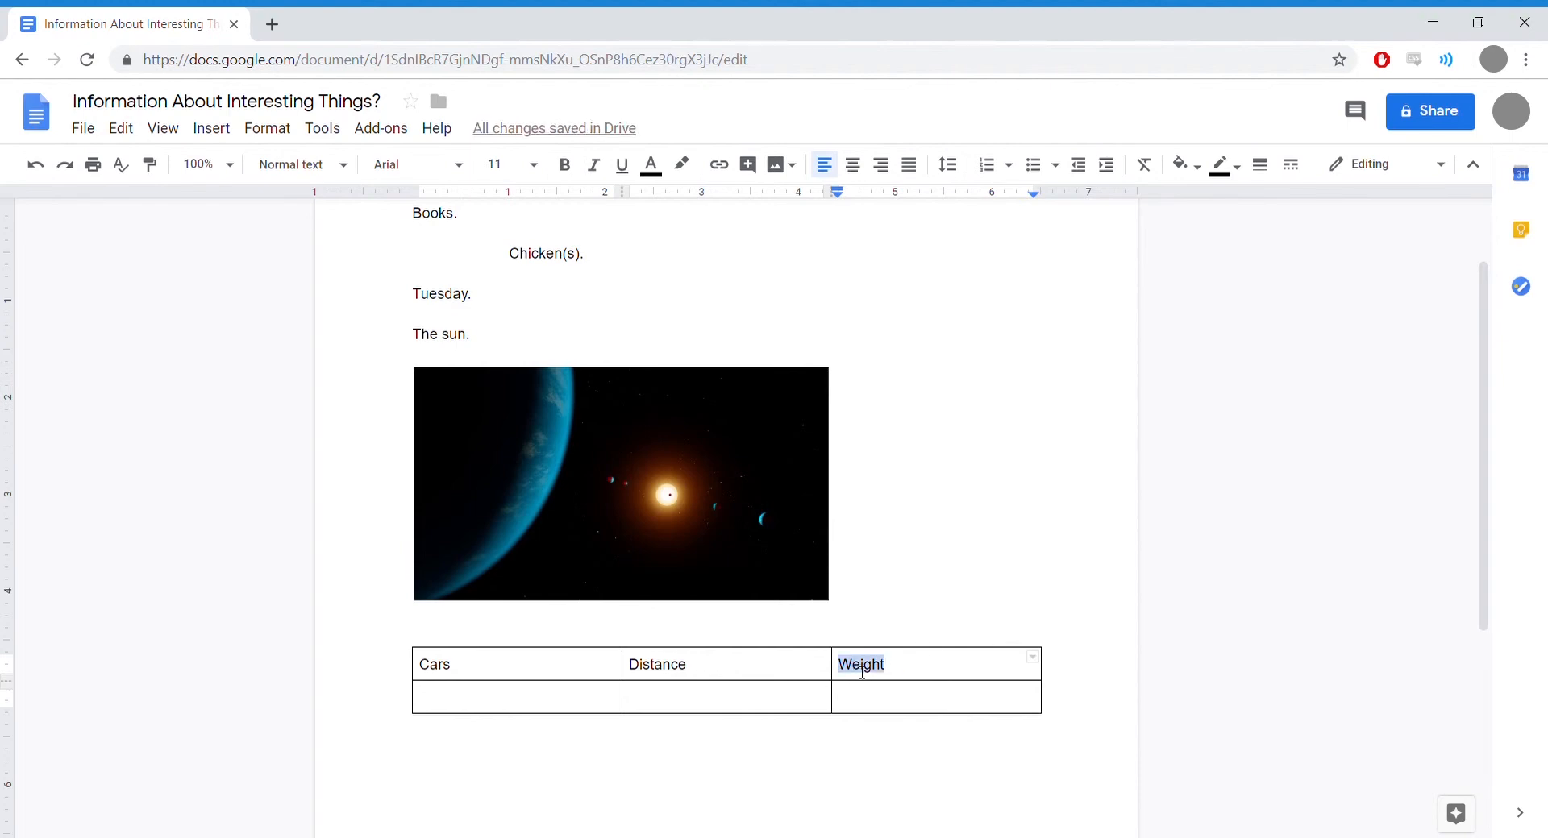
left_click(565, 164)
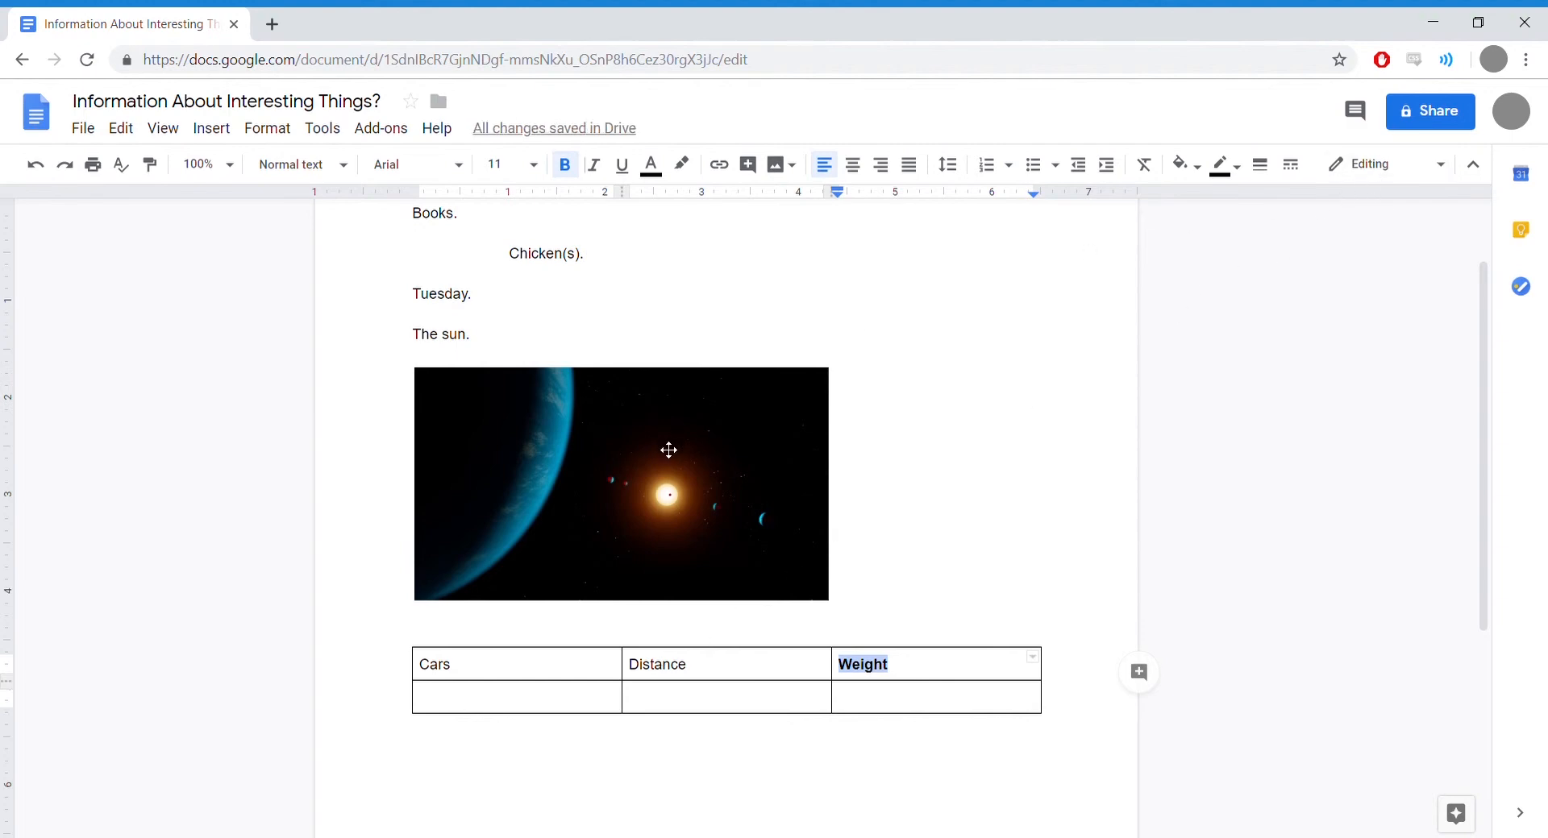
double_click(660, 671)
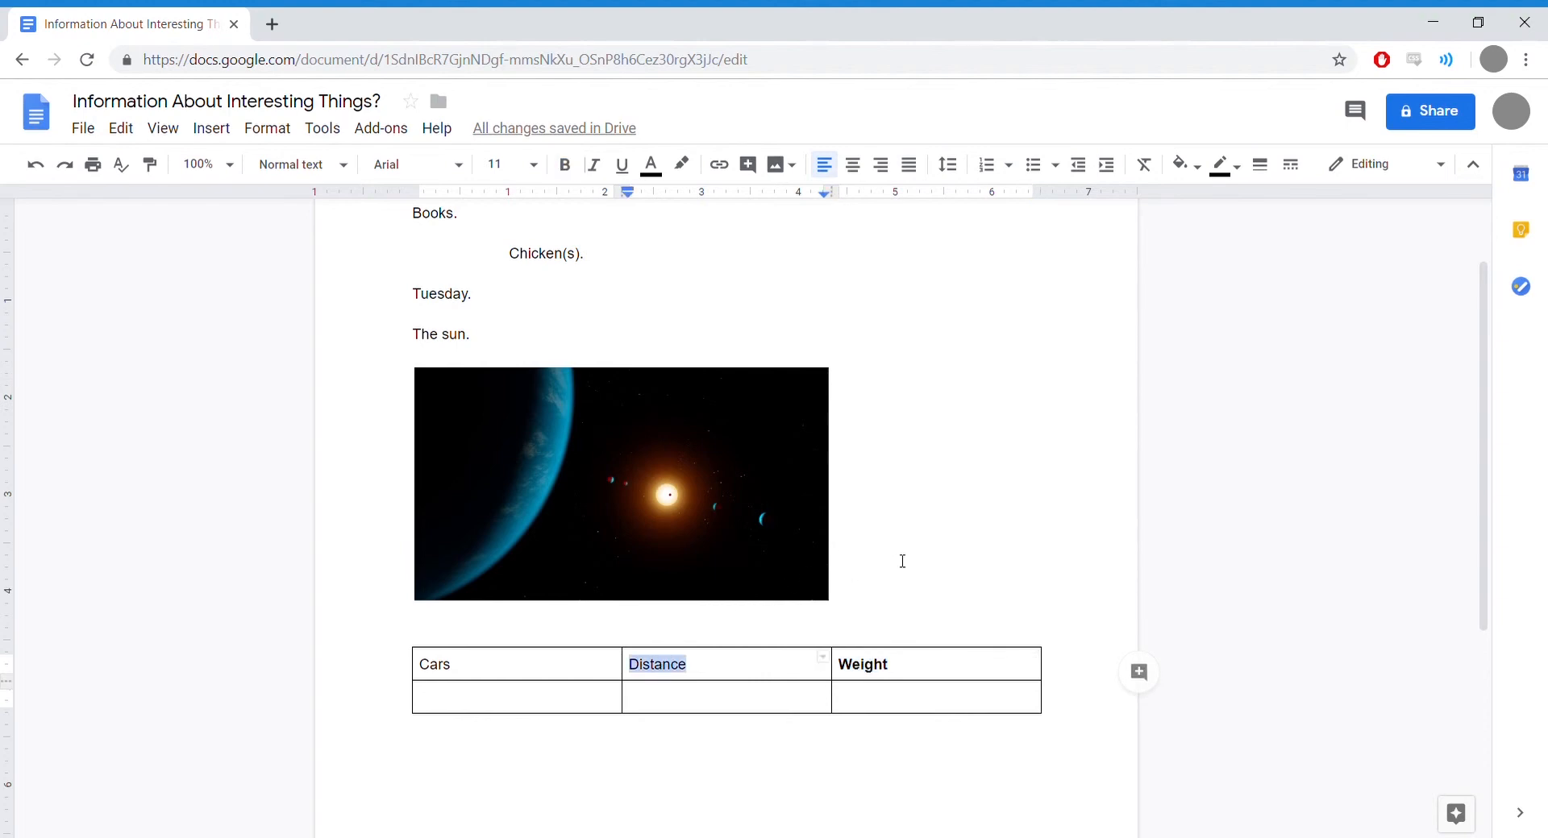
key("ctrl+b")
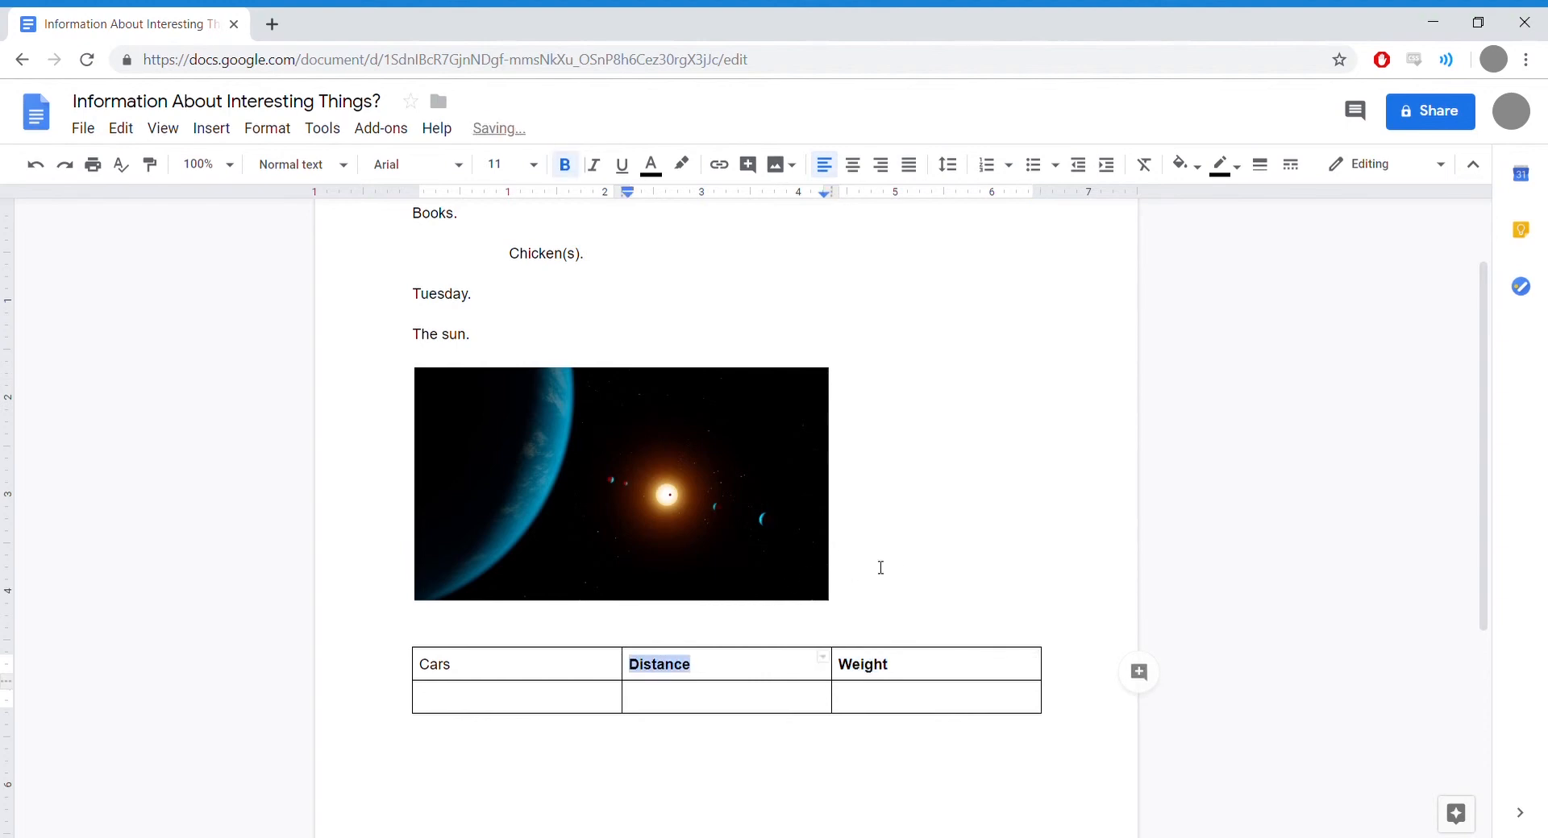
double_click(440, 671)
key("ctrl+b")
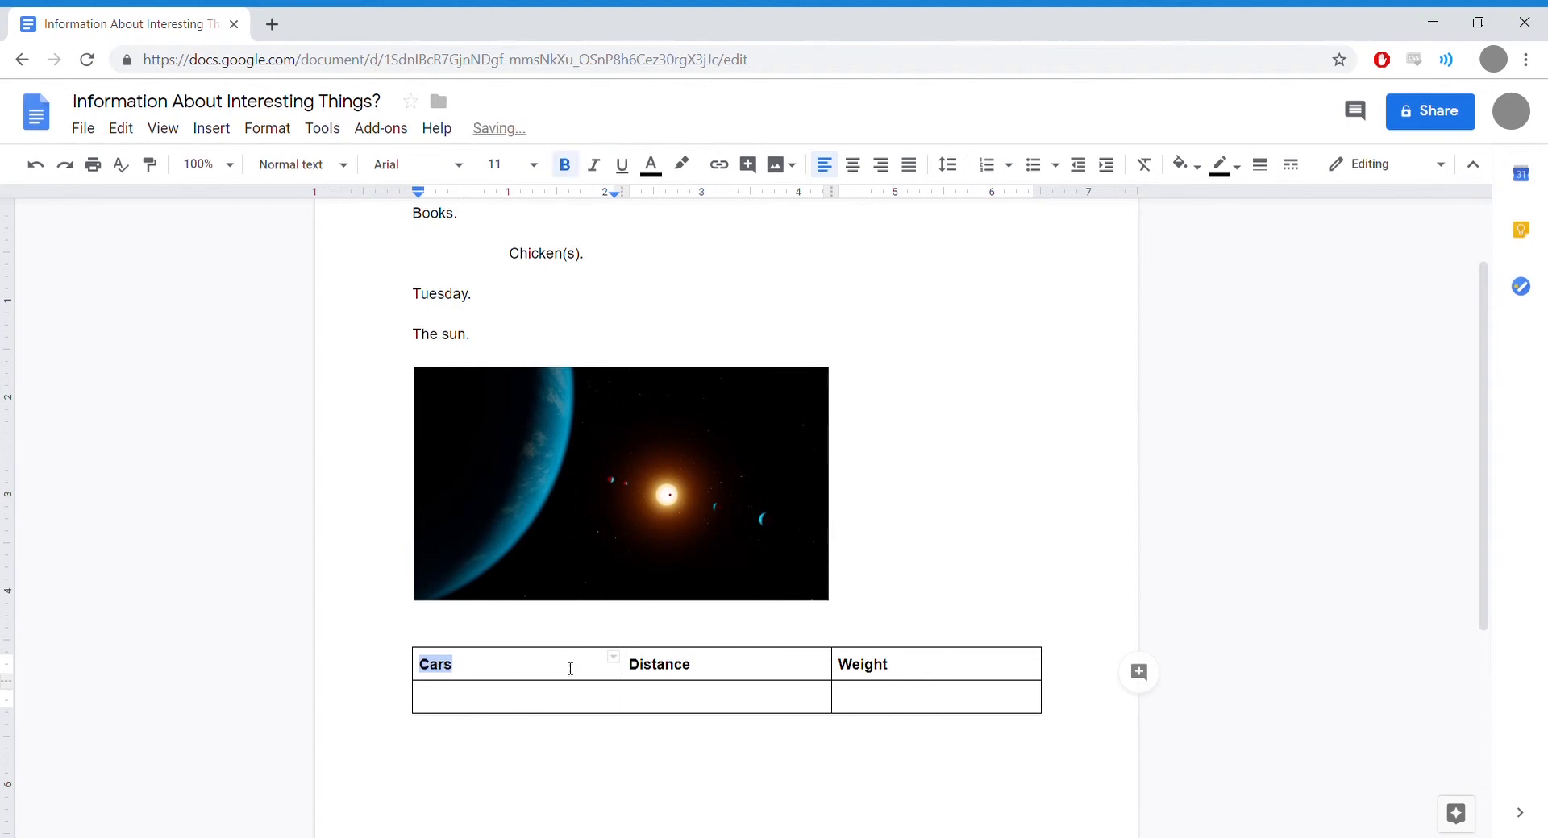
left_click(926, 623)
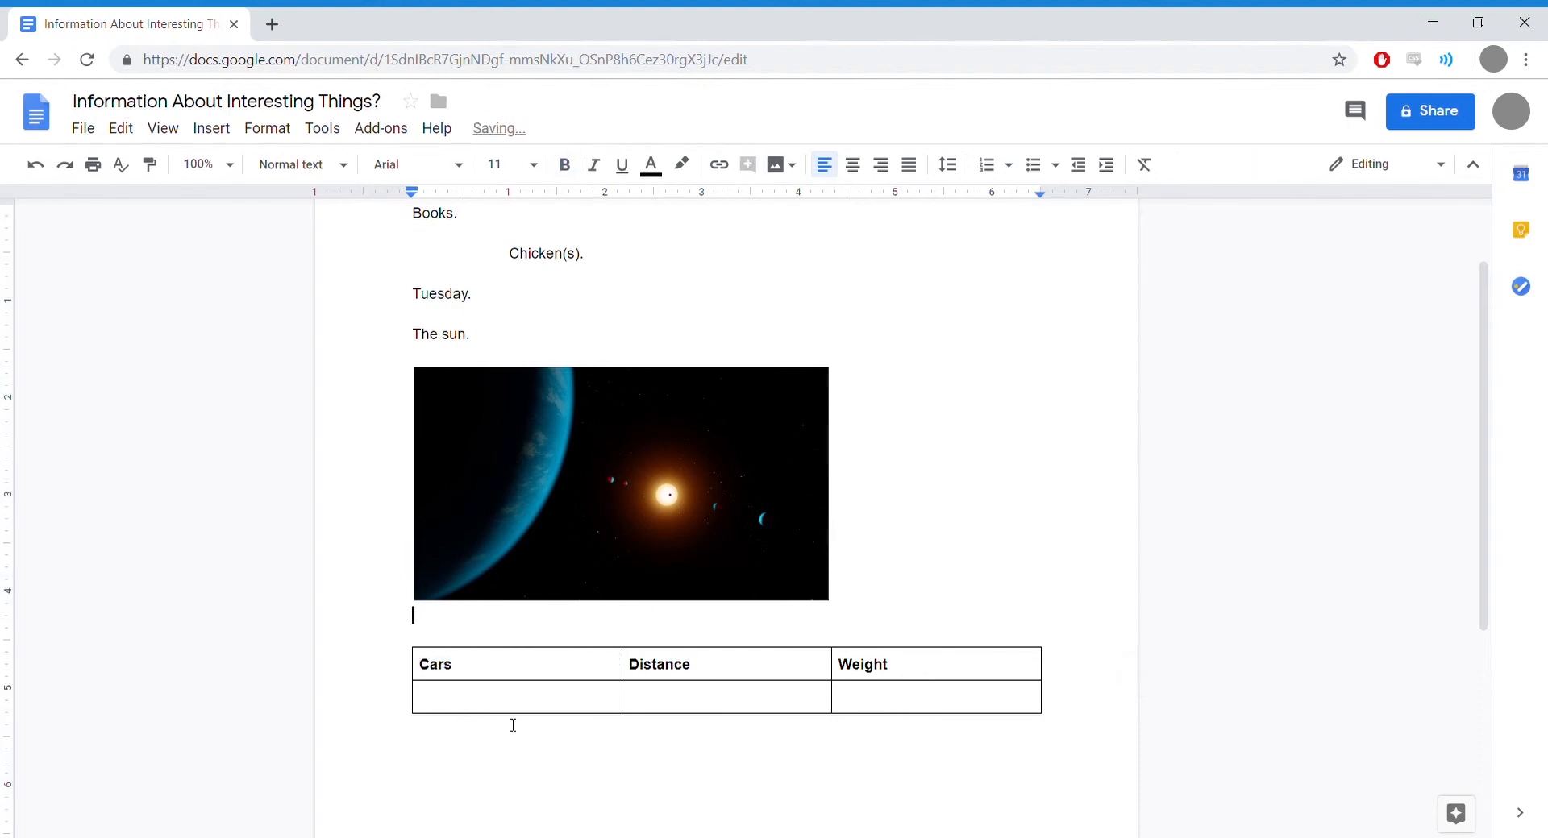
Step: Insert an empty row below the table's blank second row
left_click_drag(613, 701, 875, 706)
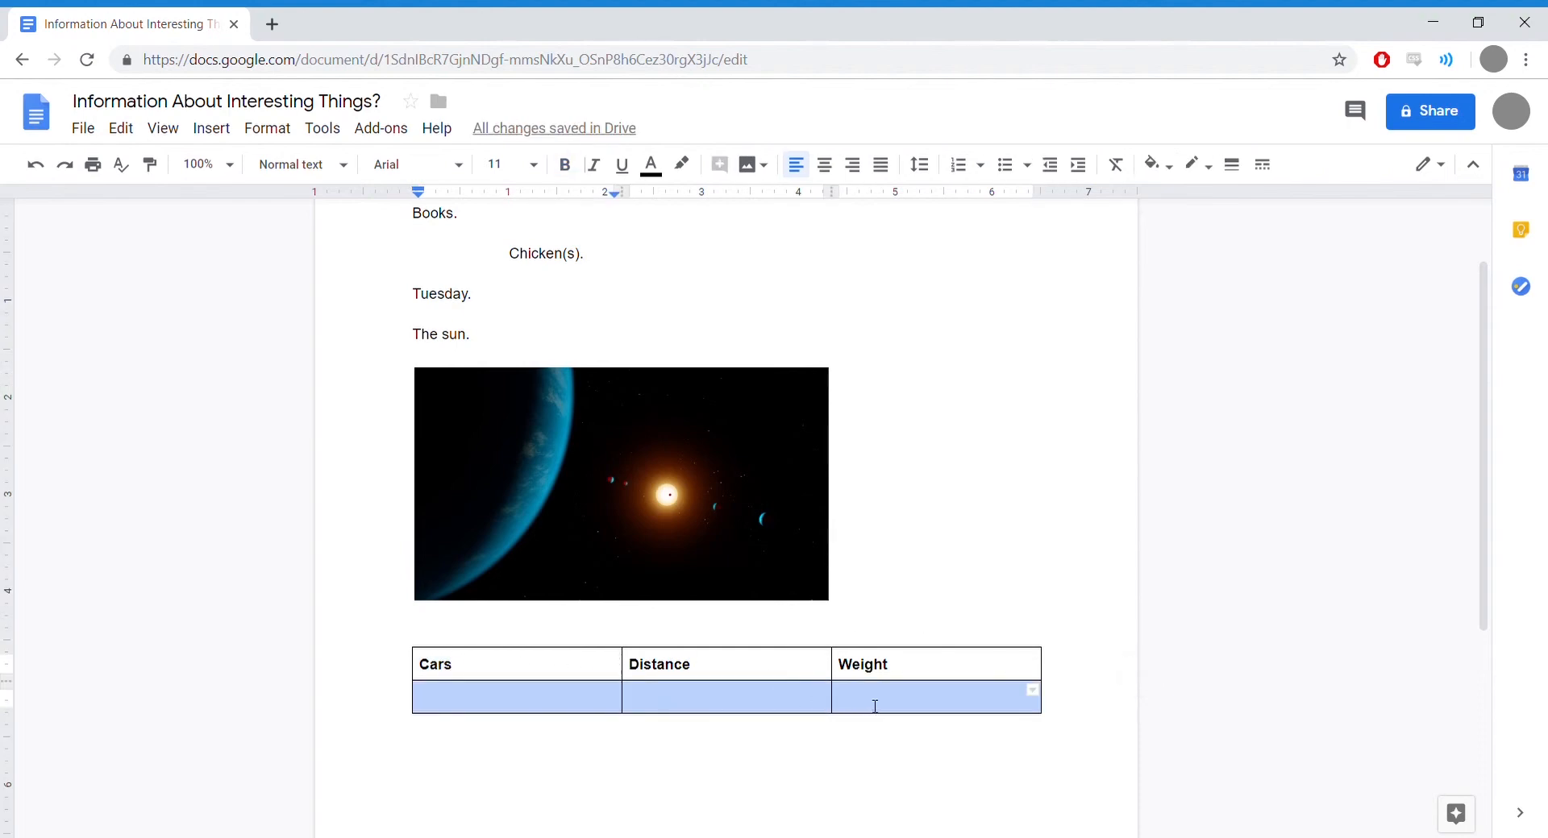
right_click(713, 702)
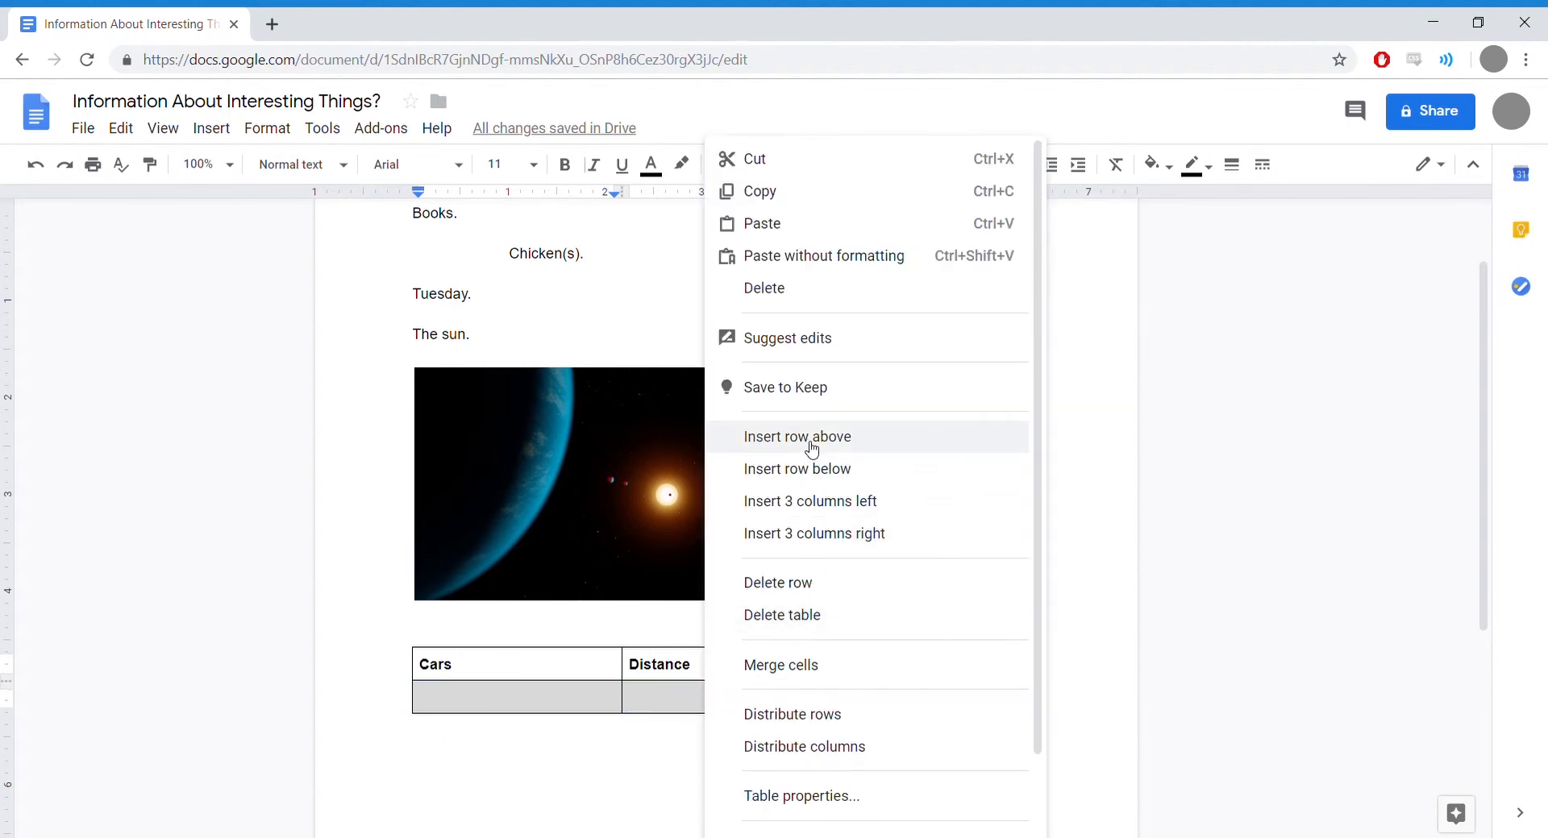
left_click(831, 479)
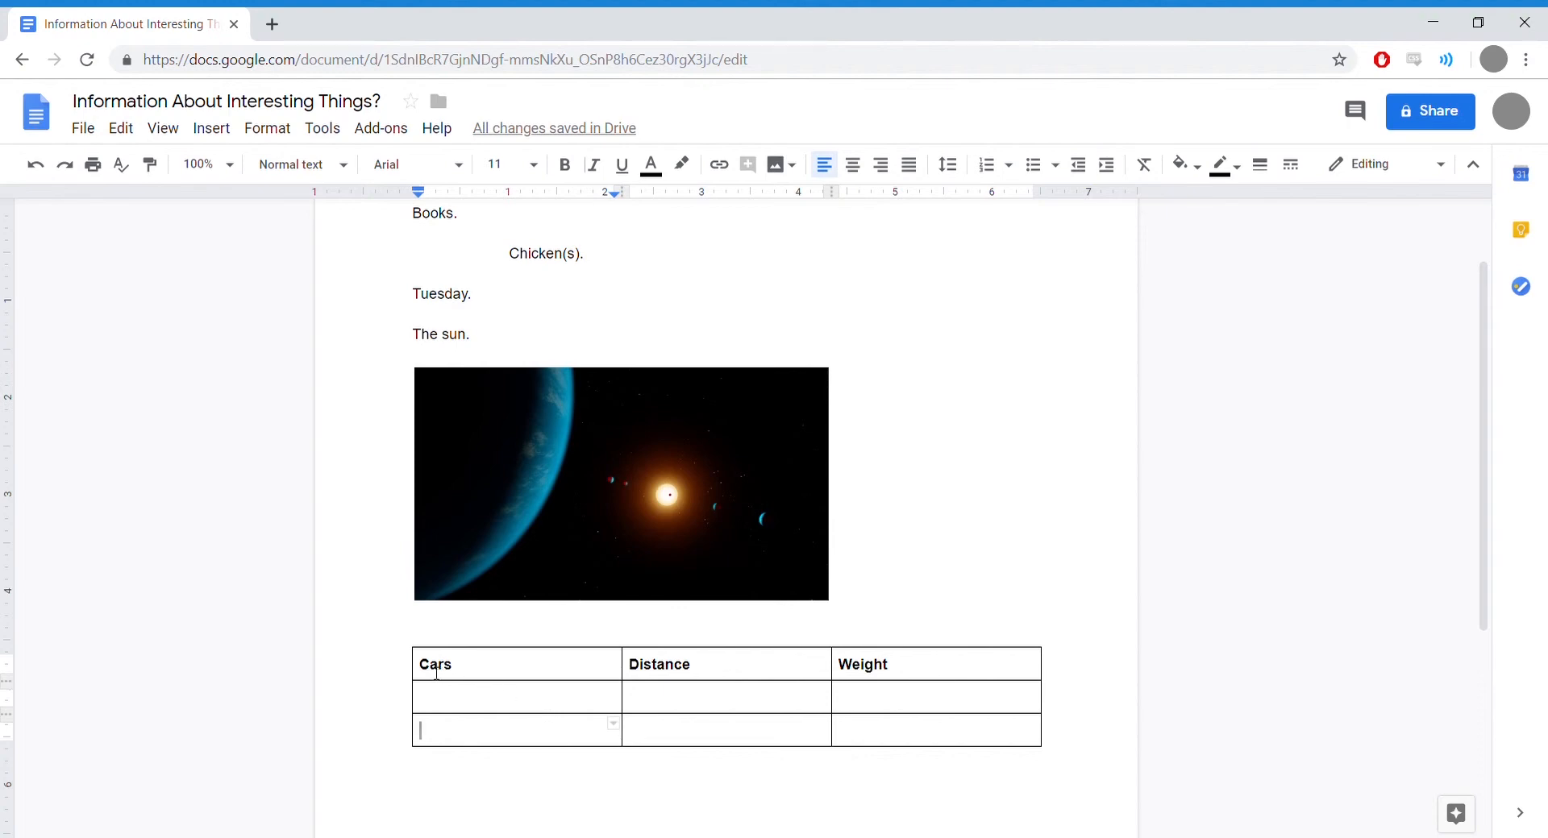
Step: Change the header row's text colour to white
left_click_drag(427, 671, 882, 670)
left_click(650, 165)
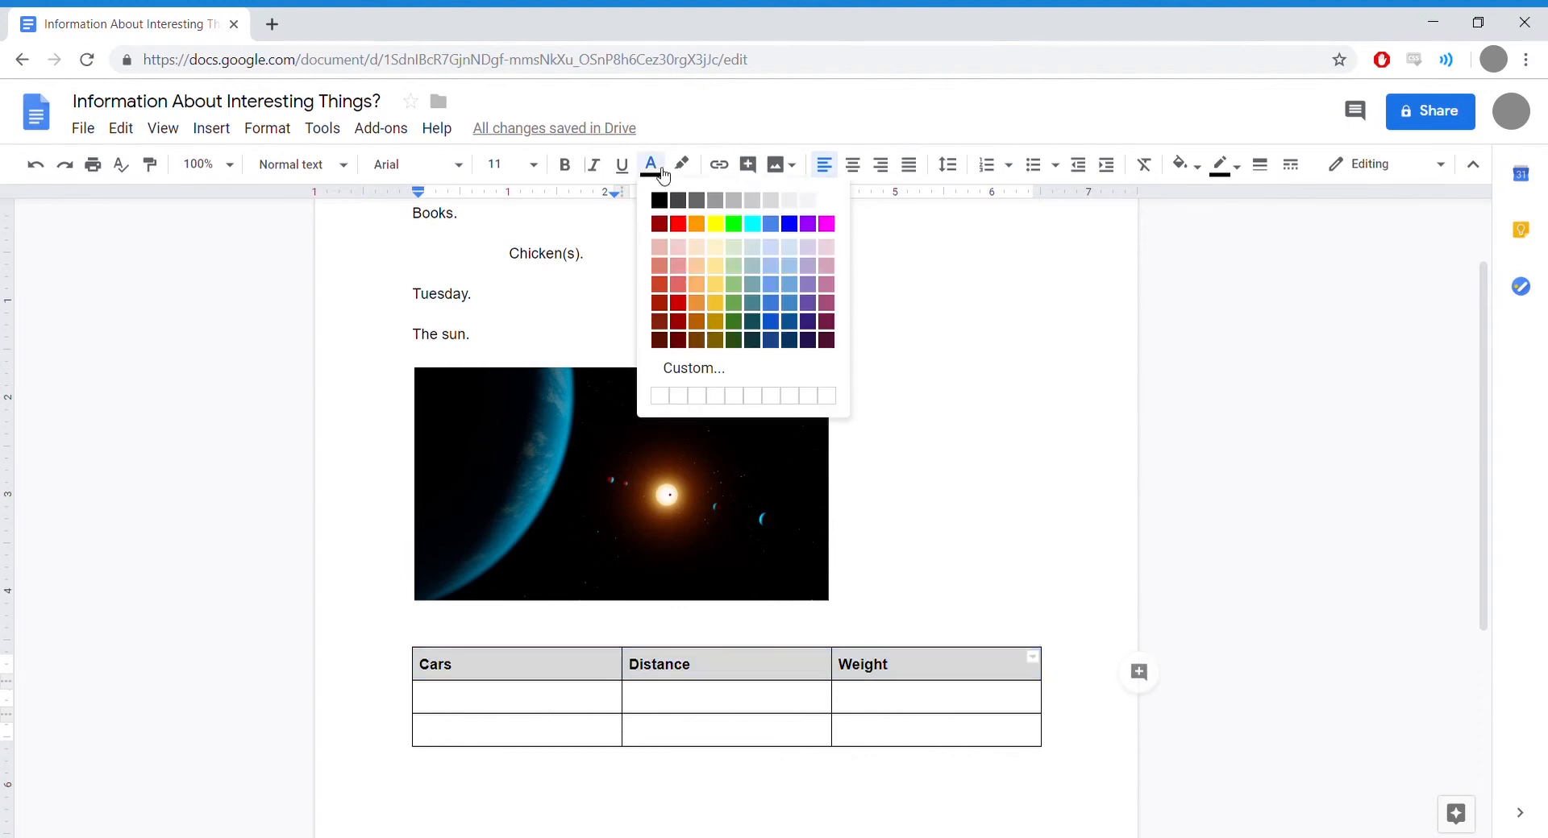
left_click(831, 204)
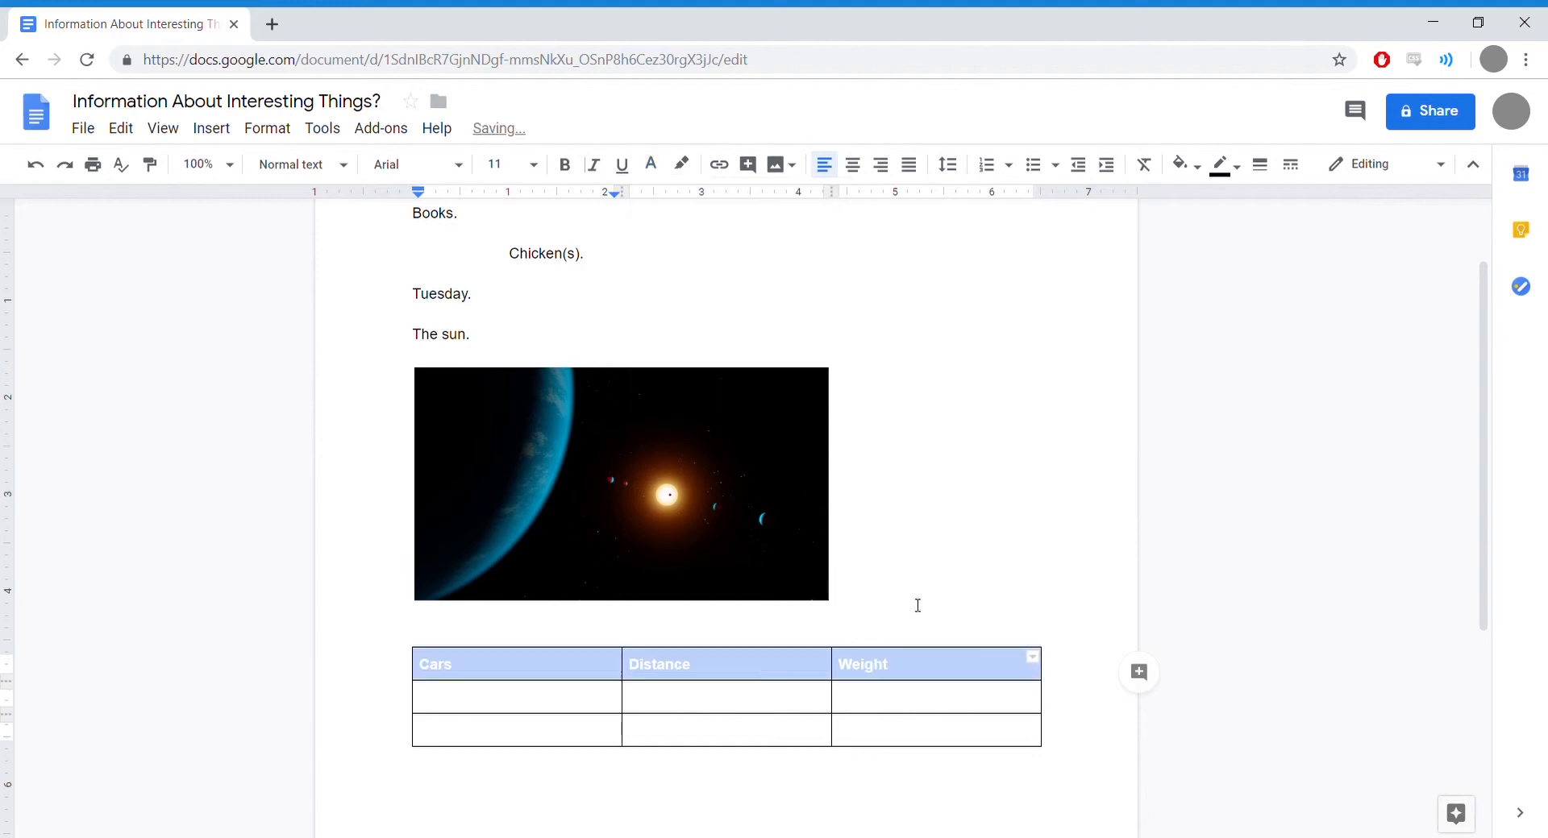
left_click(903, 698)
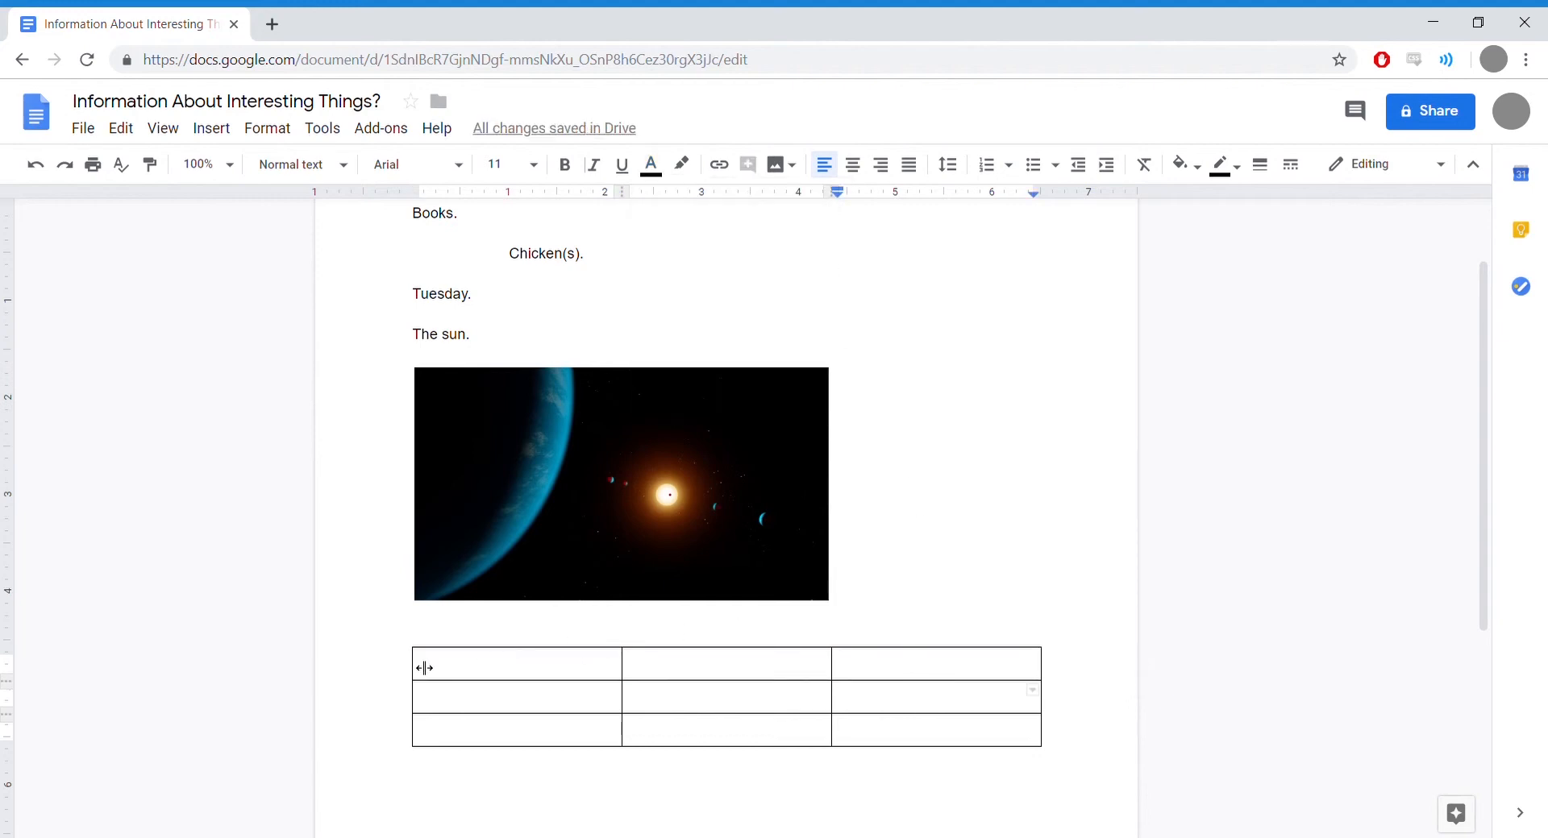
Step: Fill the header row's cell background with black
left_click_drag(417, 666, 960, 679)
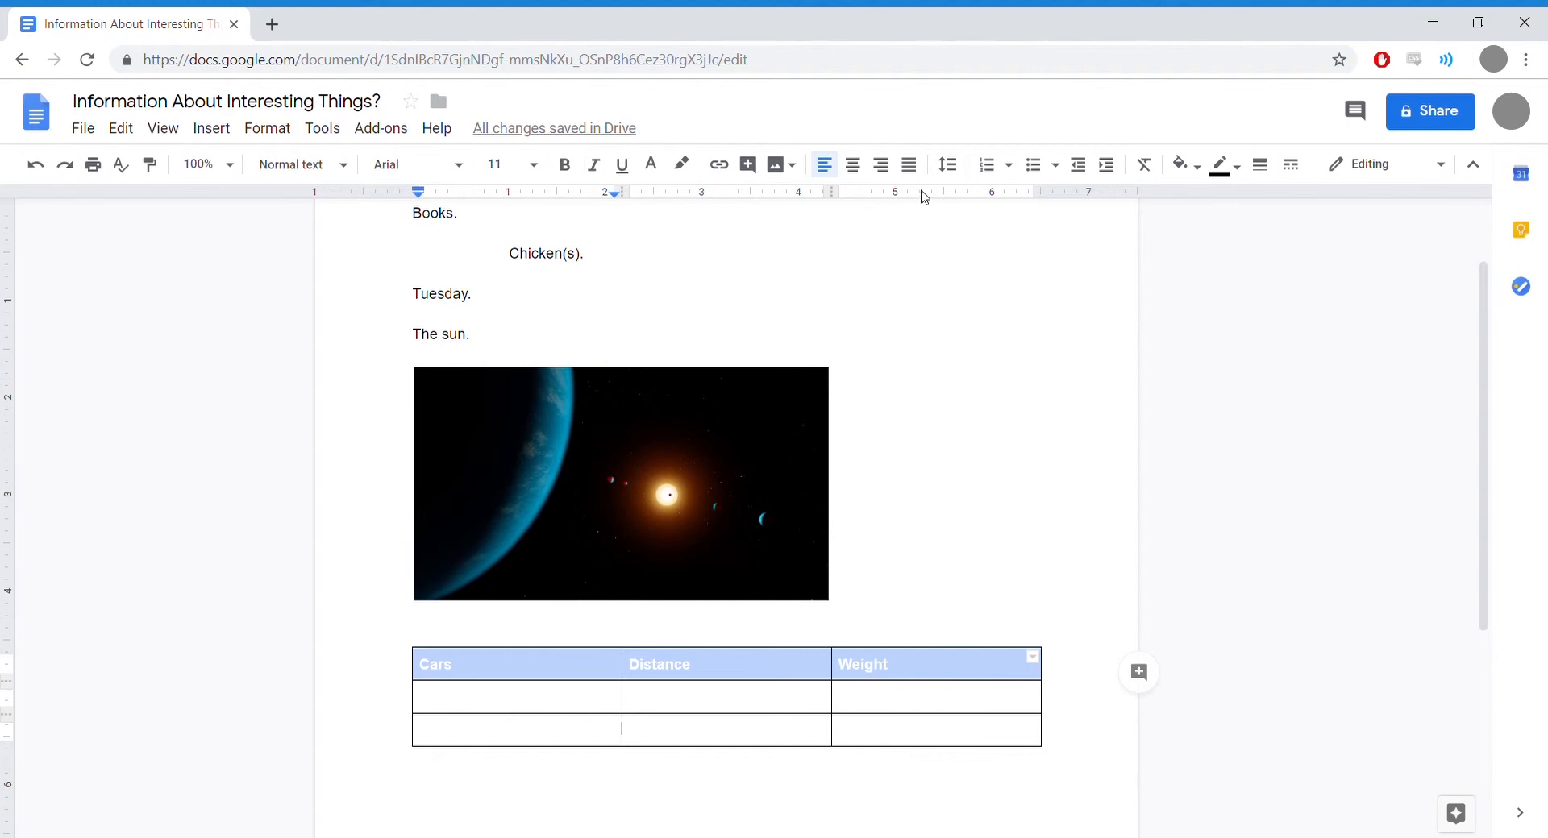
left_click(1201, 167)
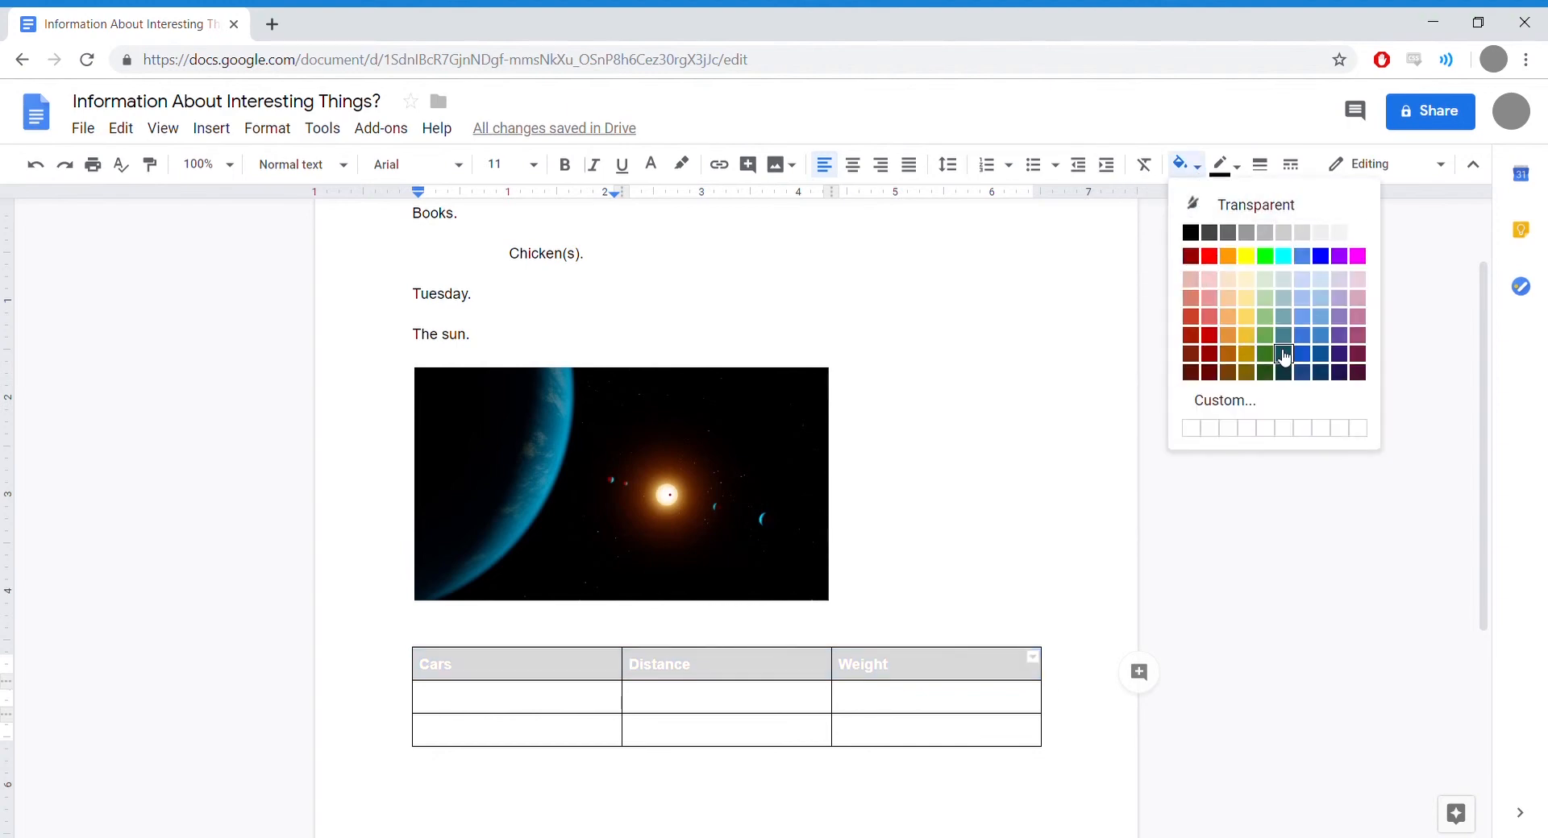
left_click(1197, 232)
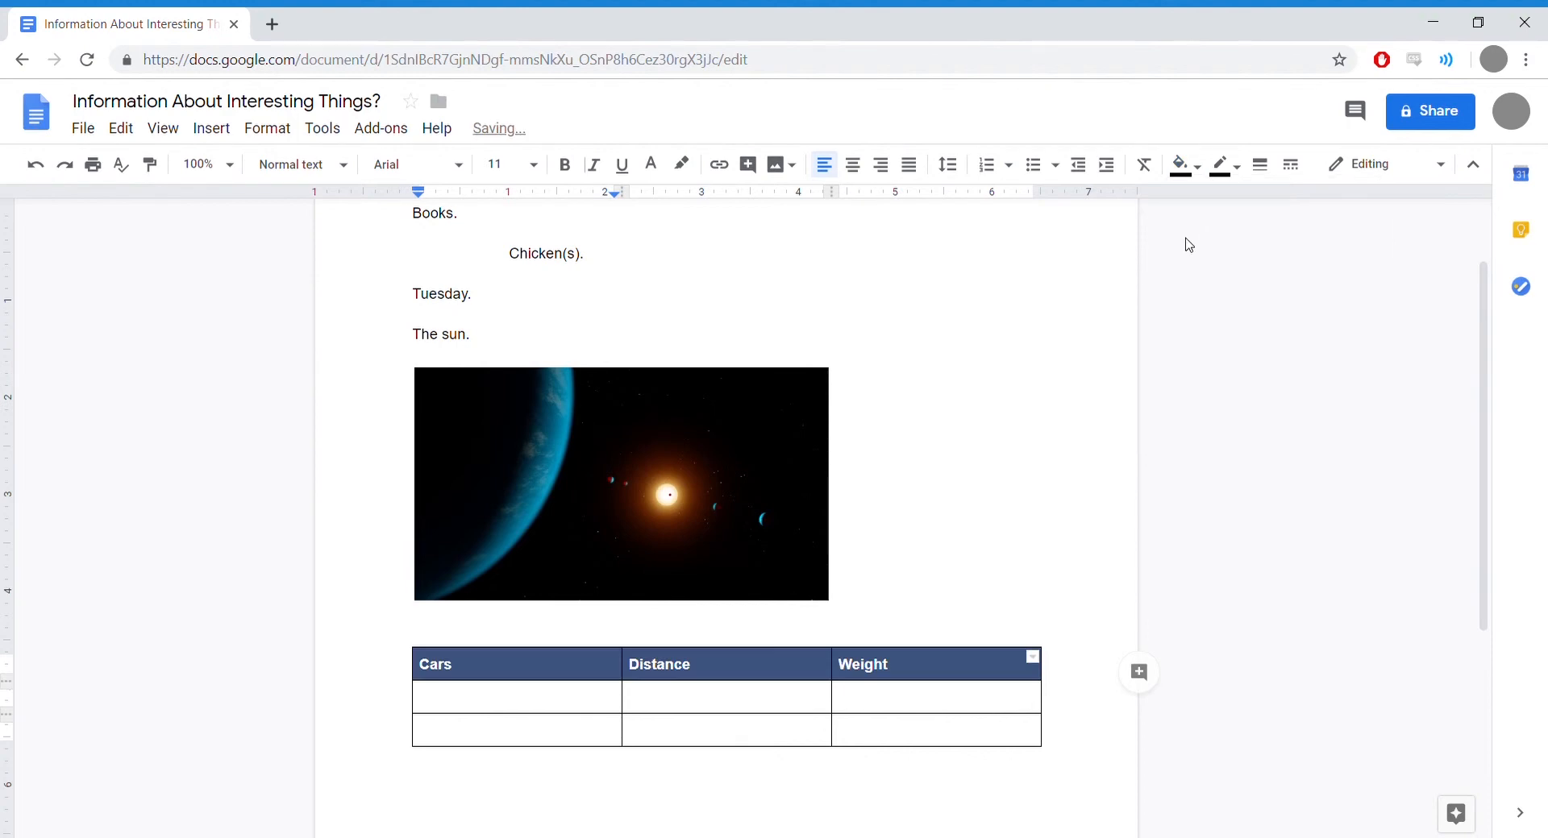
left_click(998, 511)
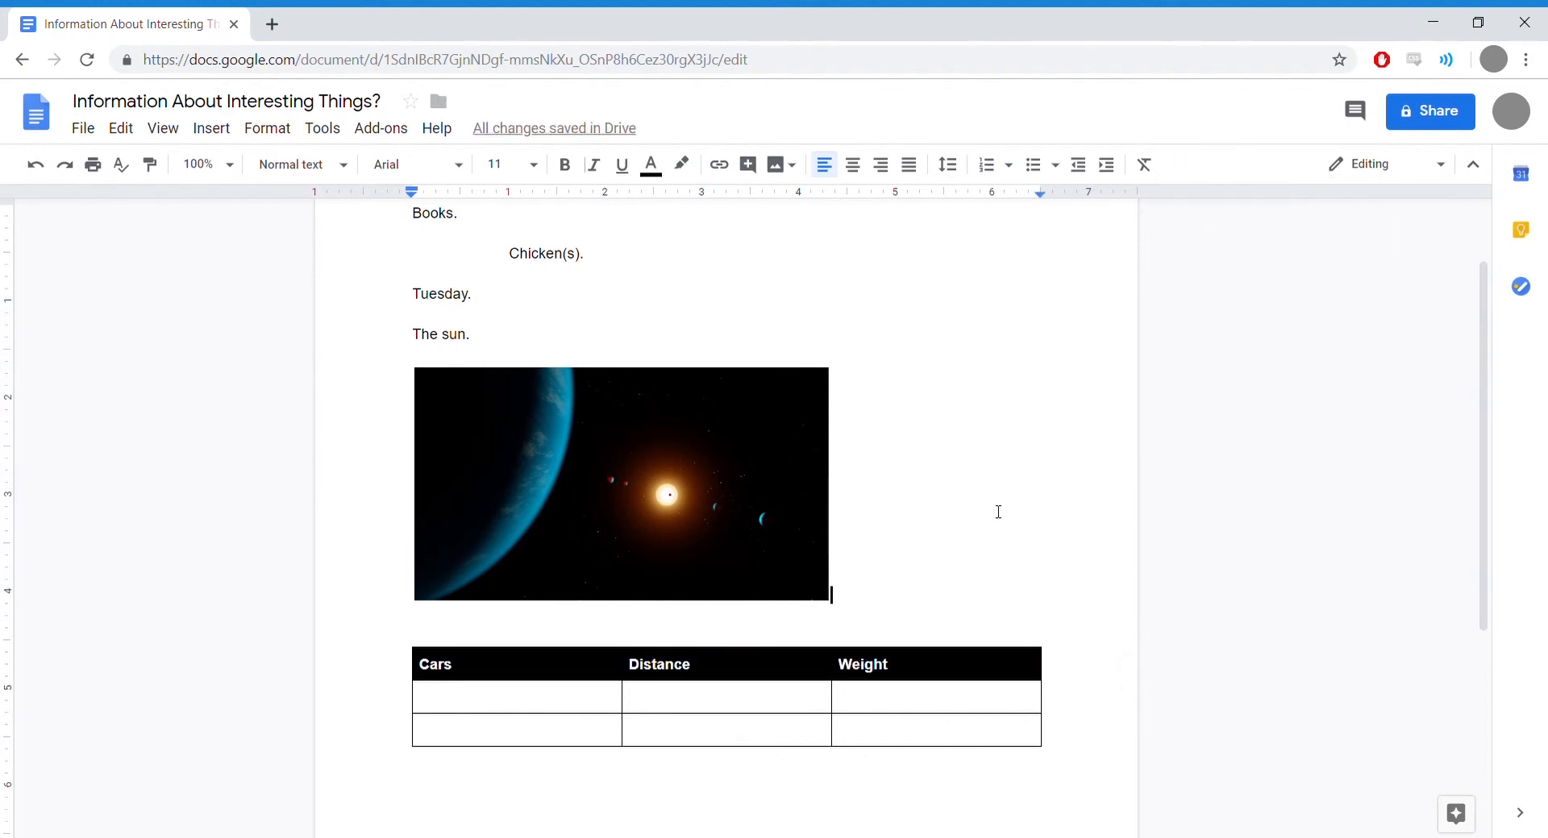
Step: Enter Taxi and Racecar under Cars, replacing the mistyped Truck with Racecar
left_click(543, 709)
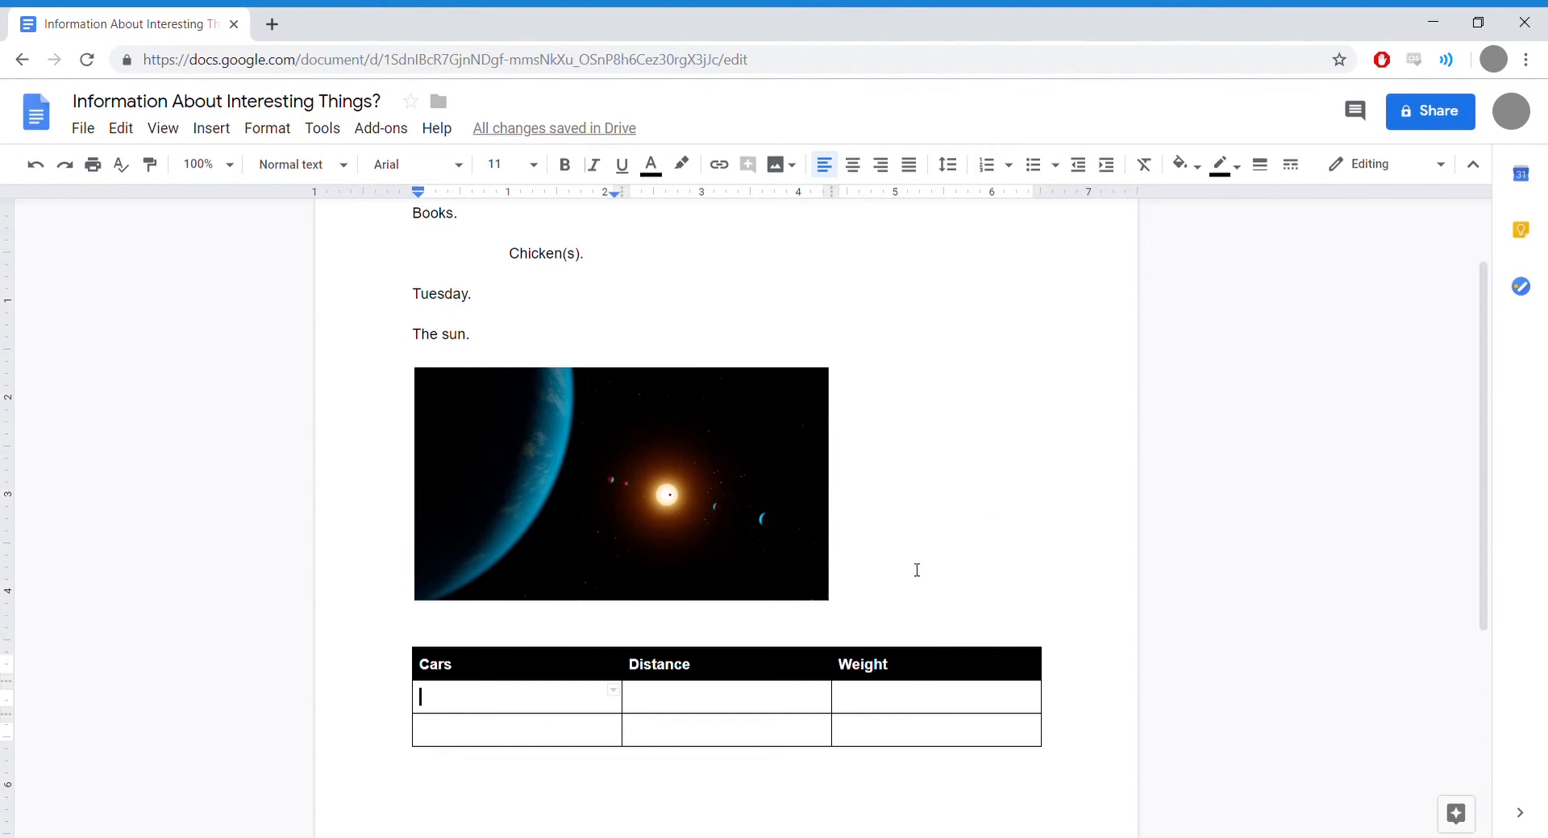
type("Taxi")
left_click(495, 735)
type("Truck")
key("BackSpace")
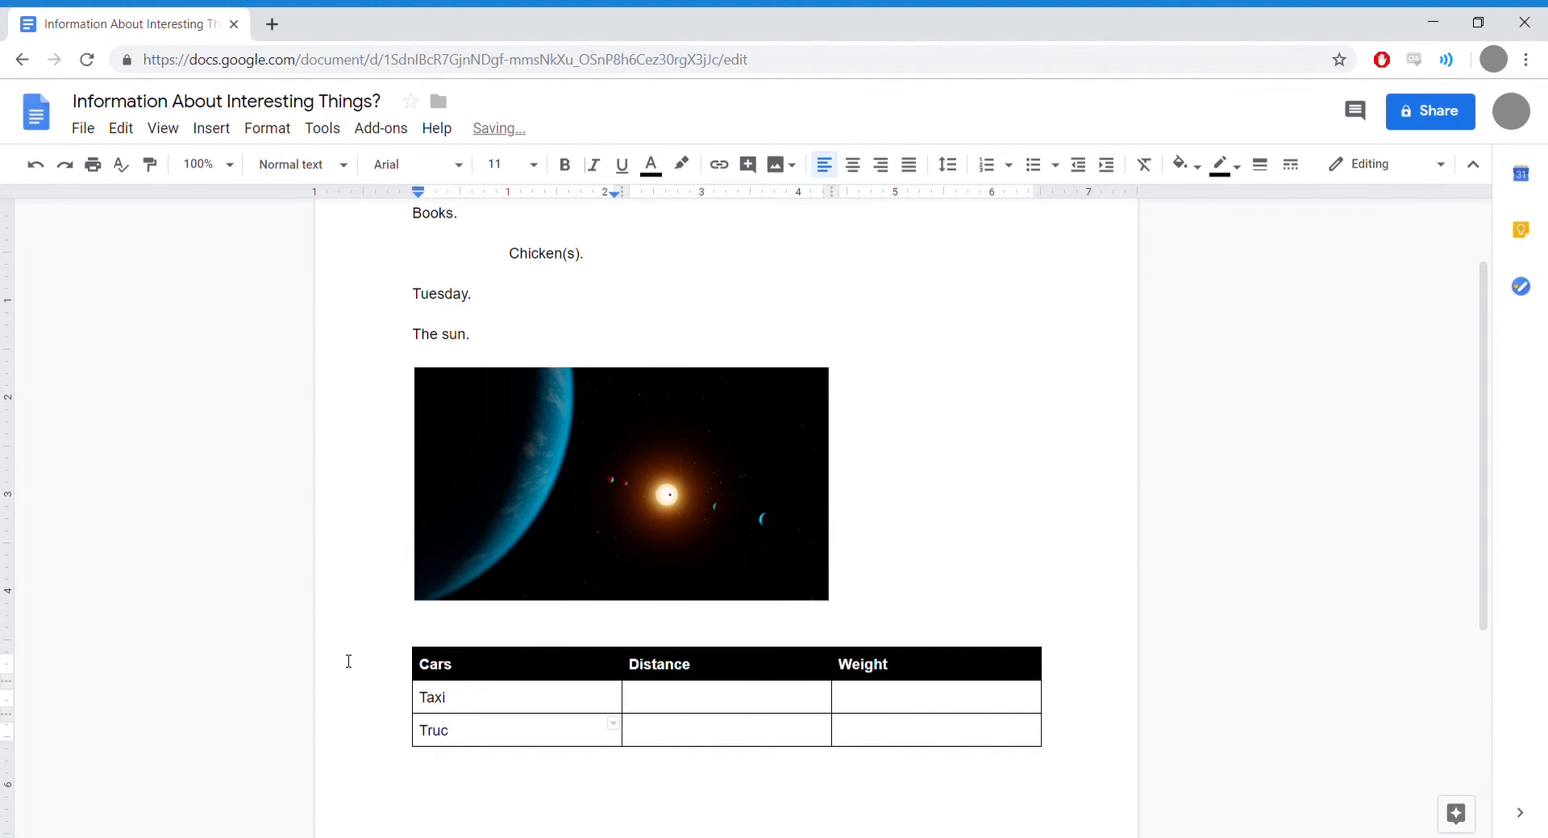
key("BackSpace")
key("BackSpace")
key("BackSpace")
key("BackSpace")
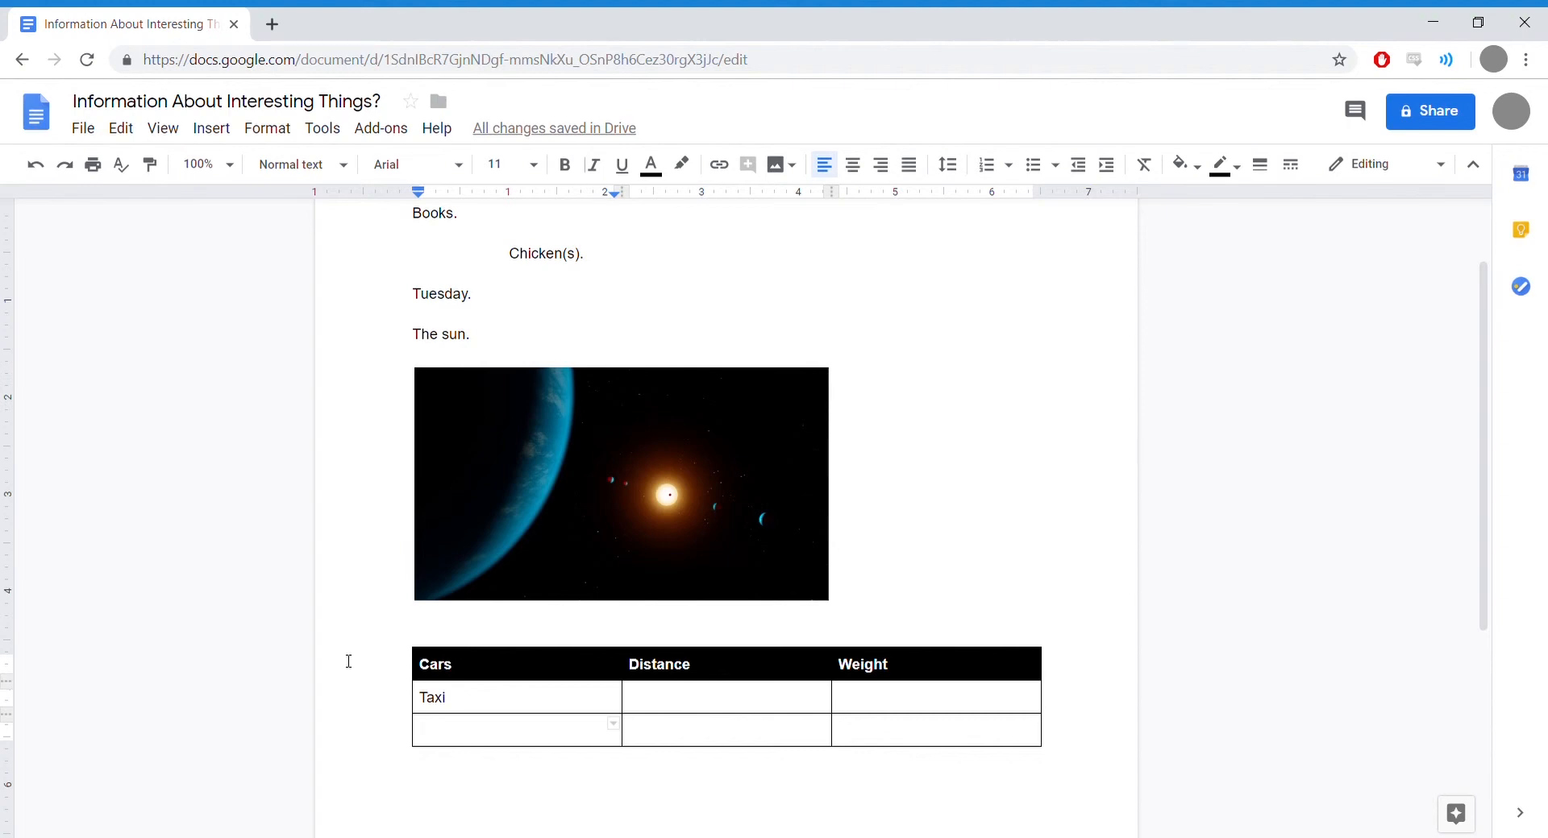
type("Racecar")
Step: Enter Distance 1 and Weight 50 for Taxi, and Distance 1000 and Weight 25 for Racecar
left_click(653, 706)
type("1")
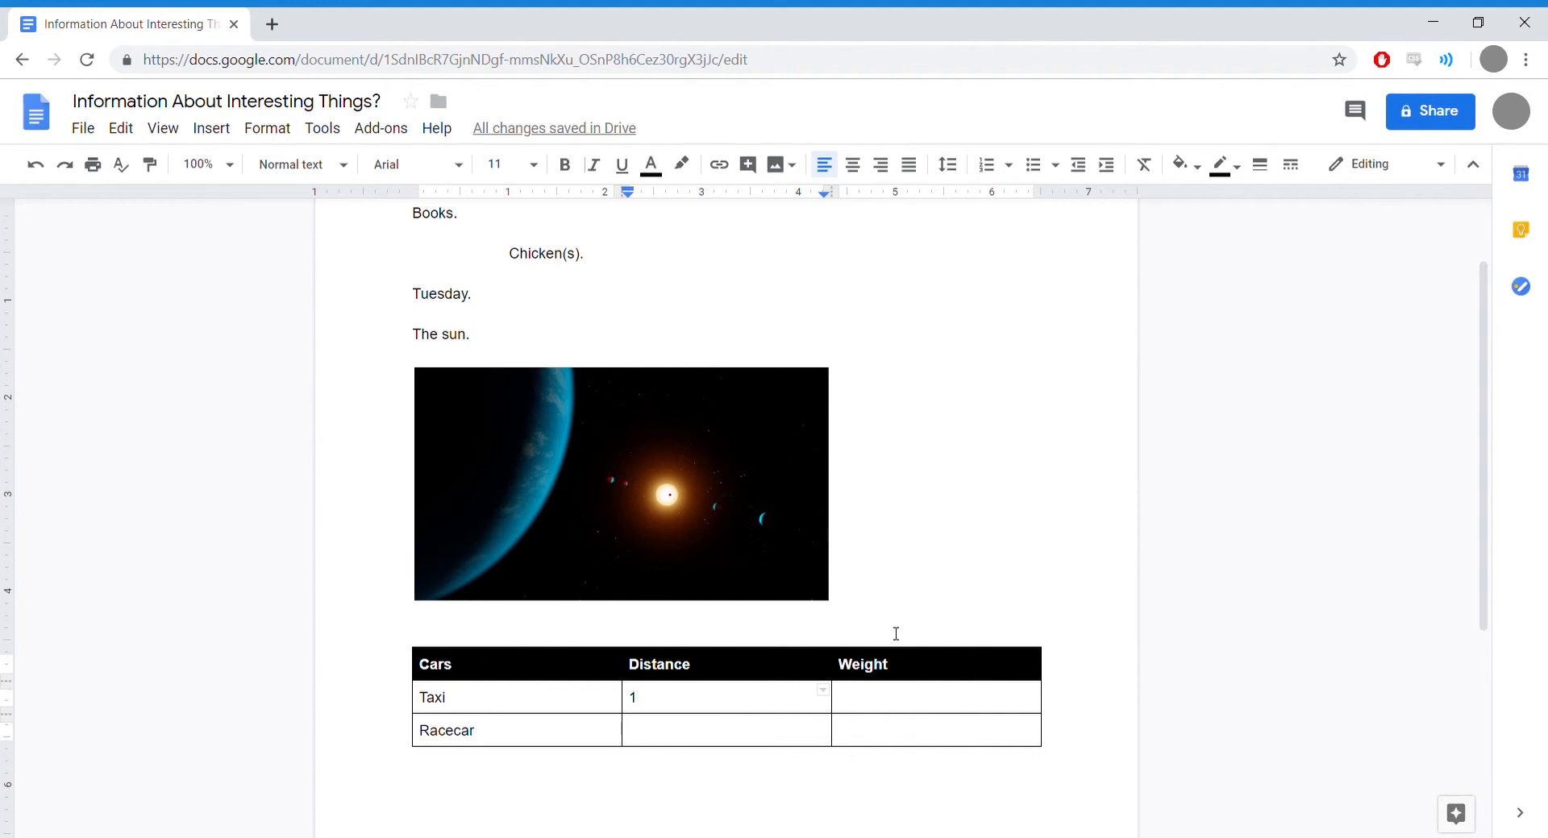
left_click(677, 737)
type("1000")
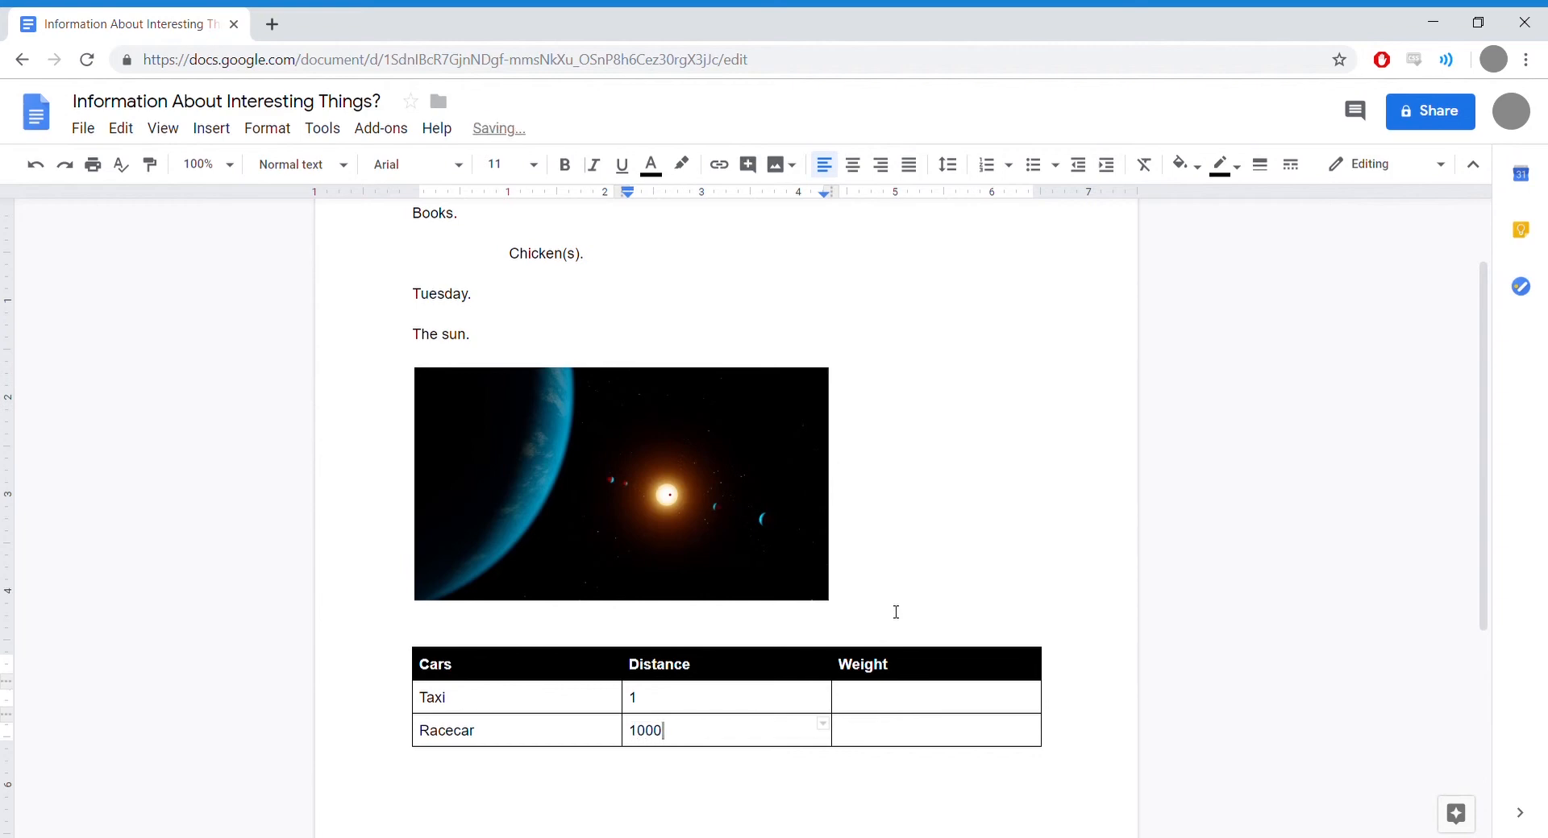
left_click(878, 729)
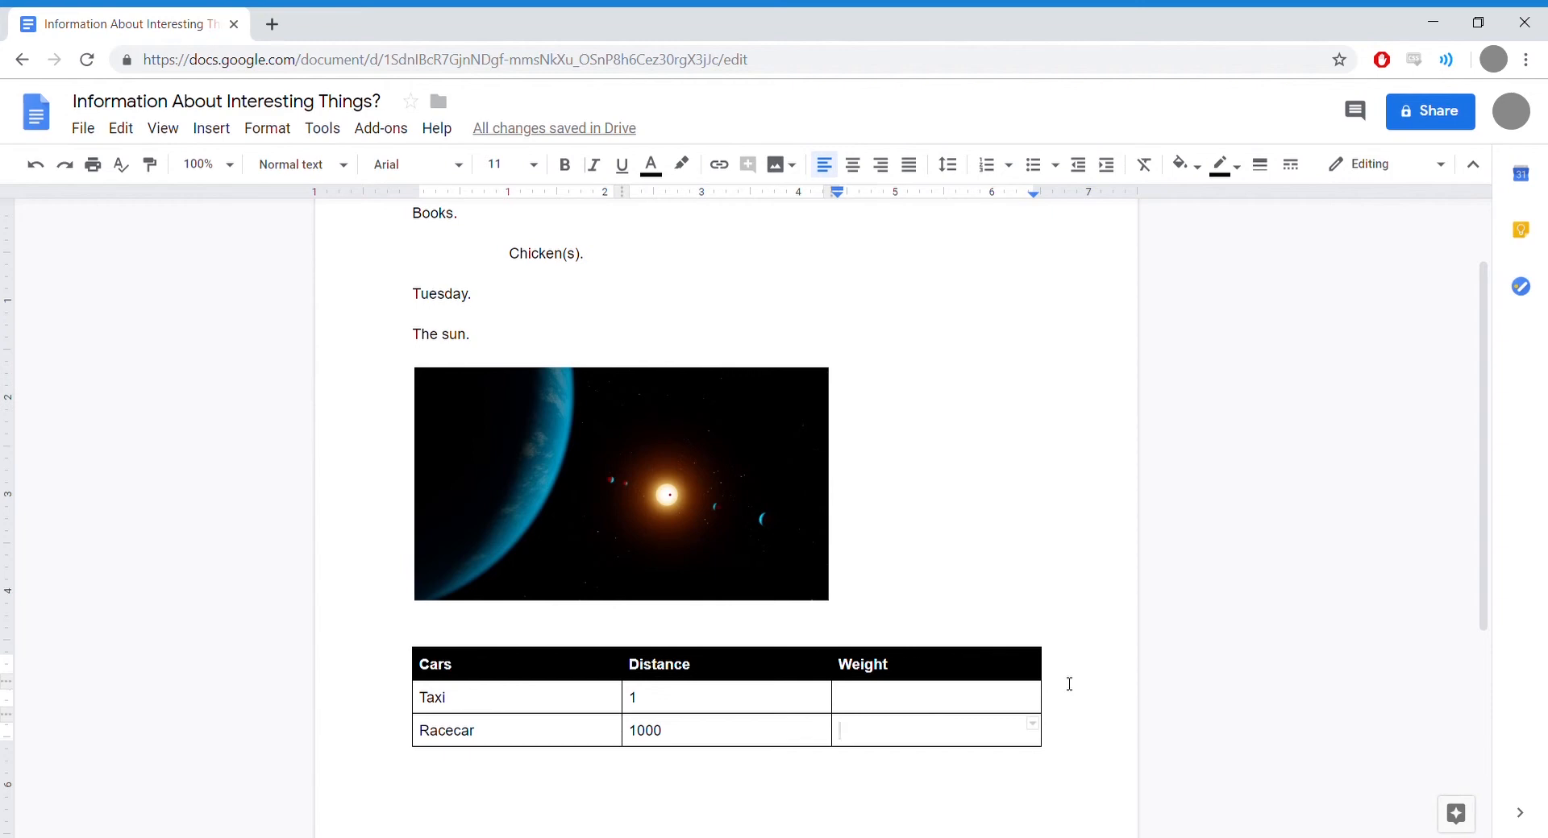
type("25")
left_click(857, 700)
type("50")
Step: Add a blank, centre-aligned line at the top of the page above Books
scroll(923, 607, "up", 2)
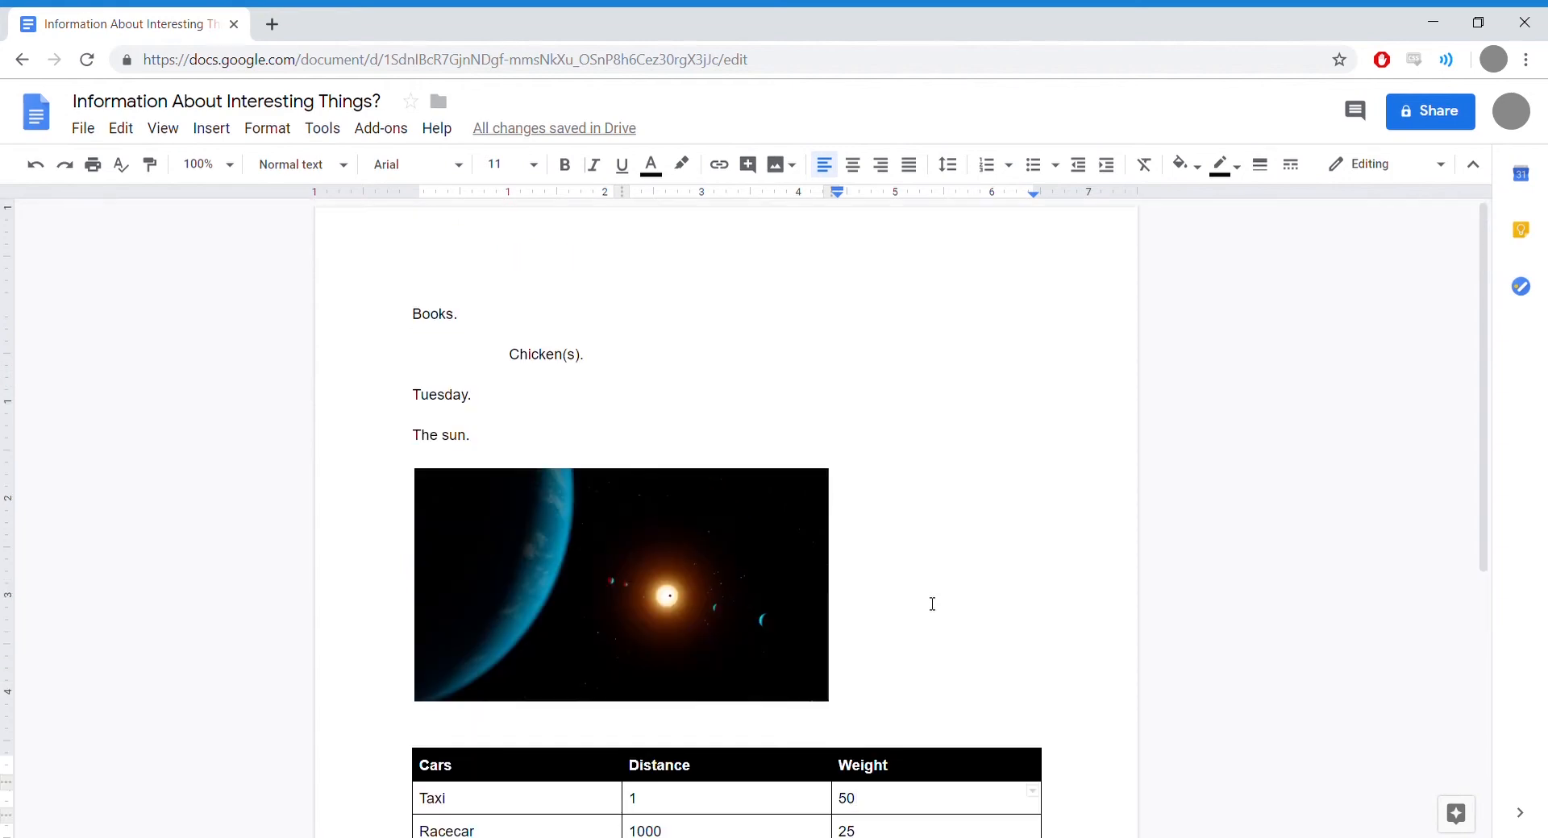
left_click_drag(1486, 446, 1455, 423)
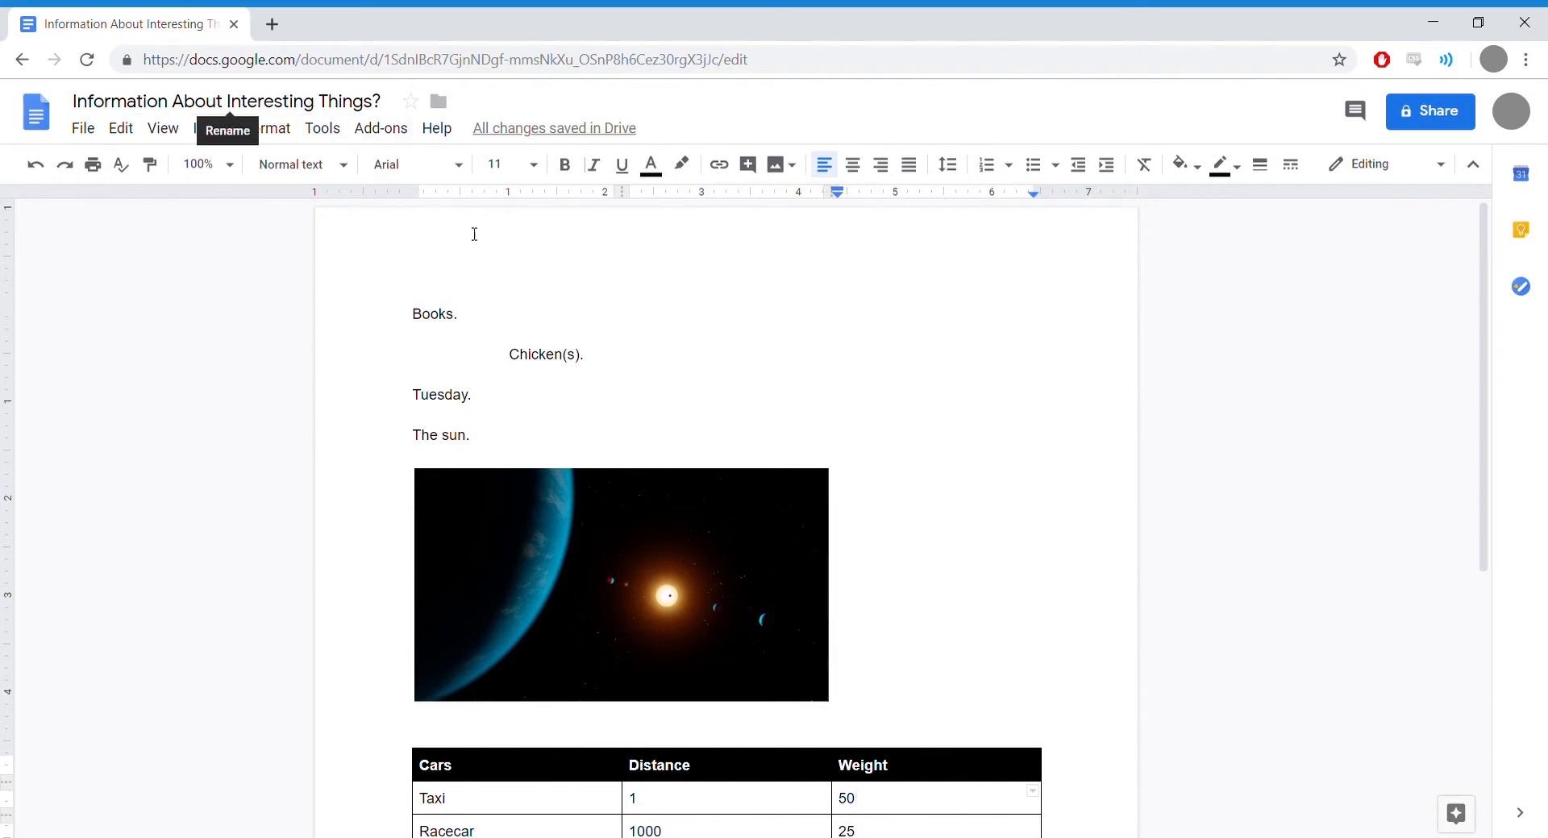
left_click(415, 314)
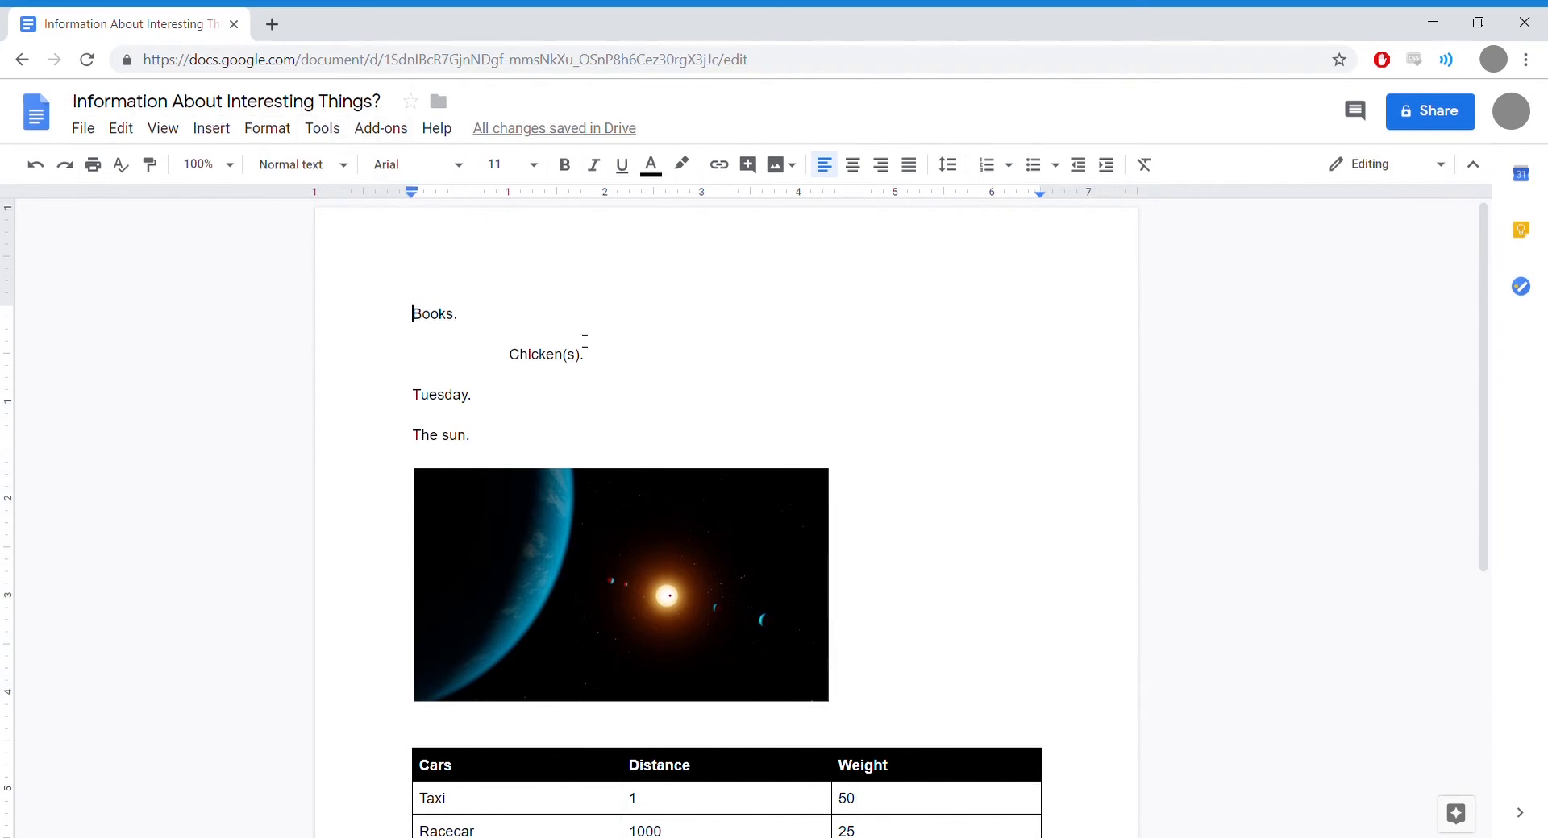
key("Return")
key("Return")
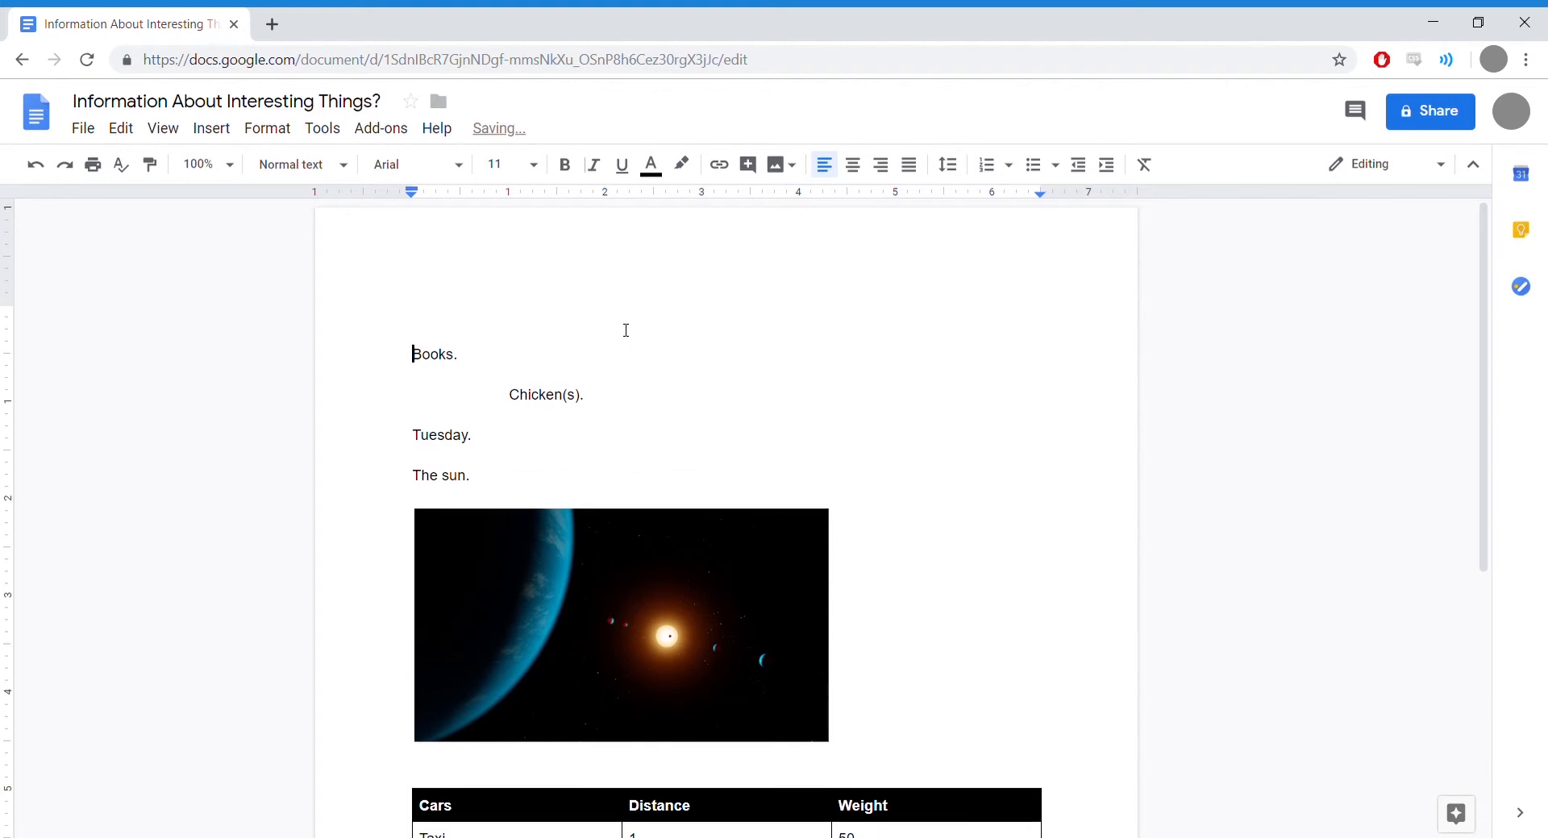
key("Up")
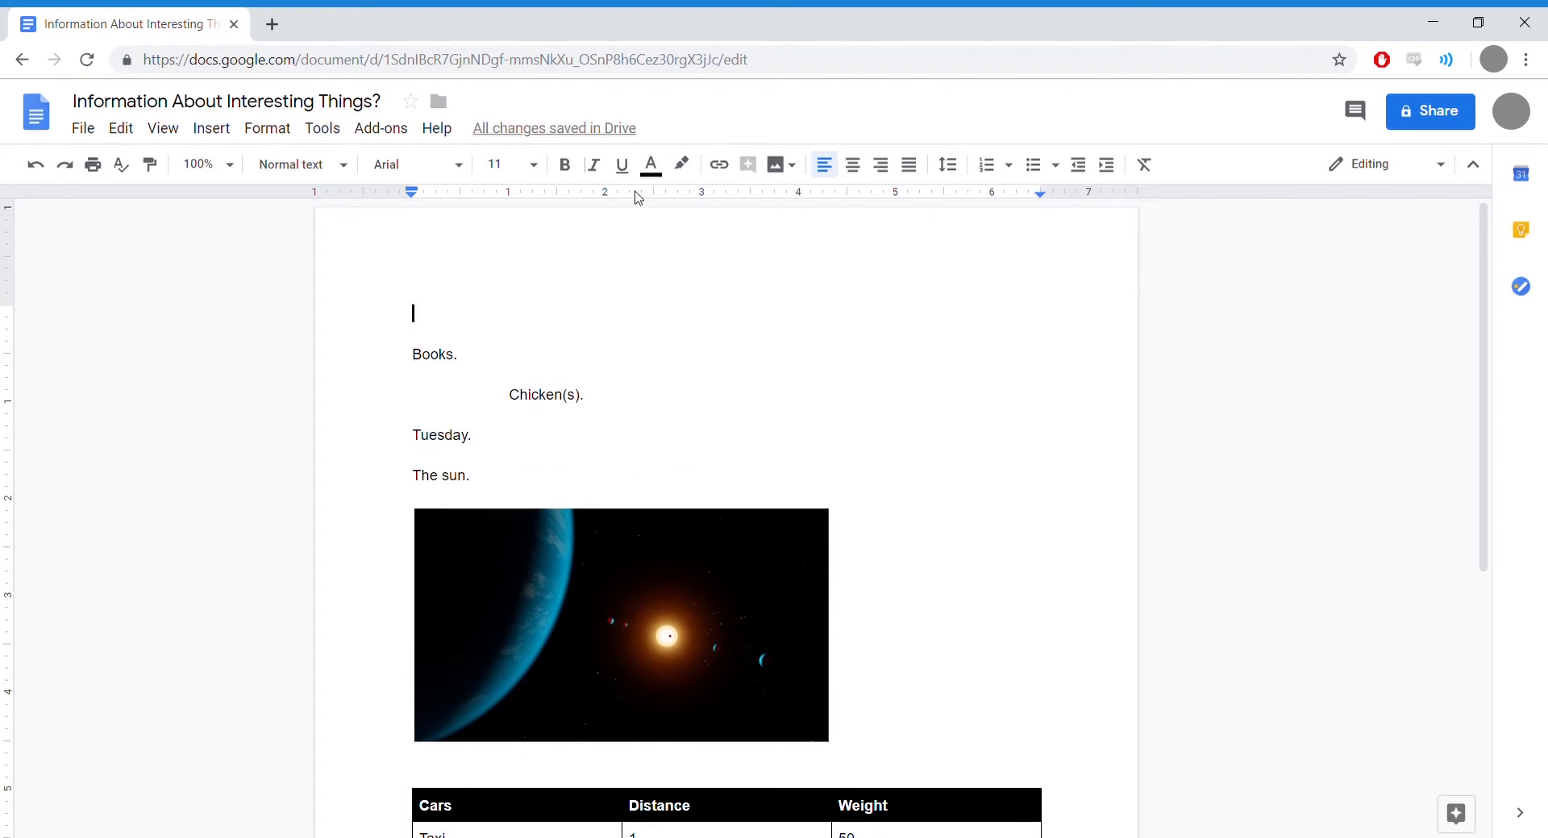
left_click(853, 168)
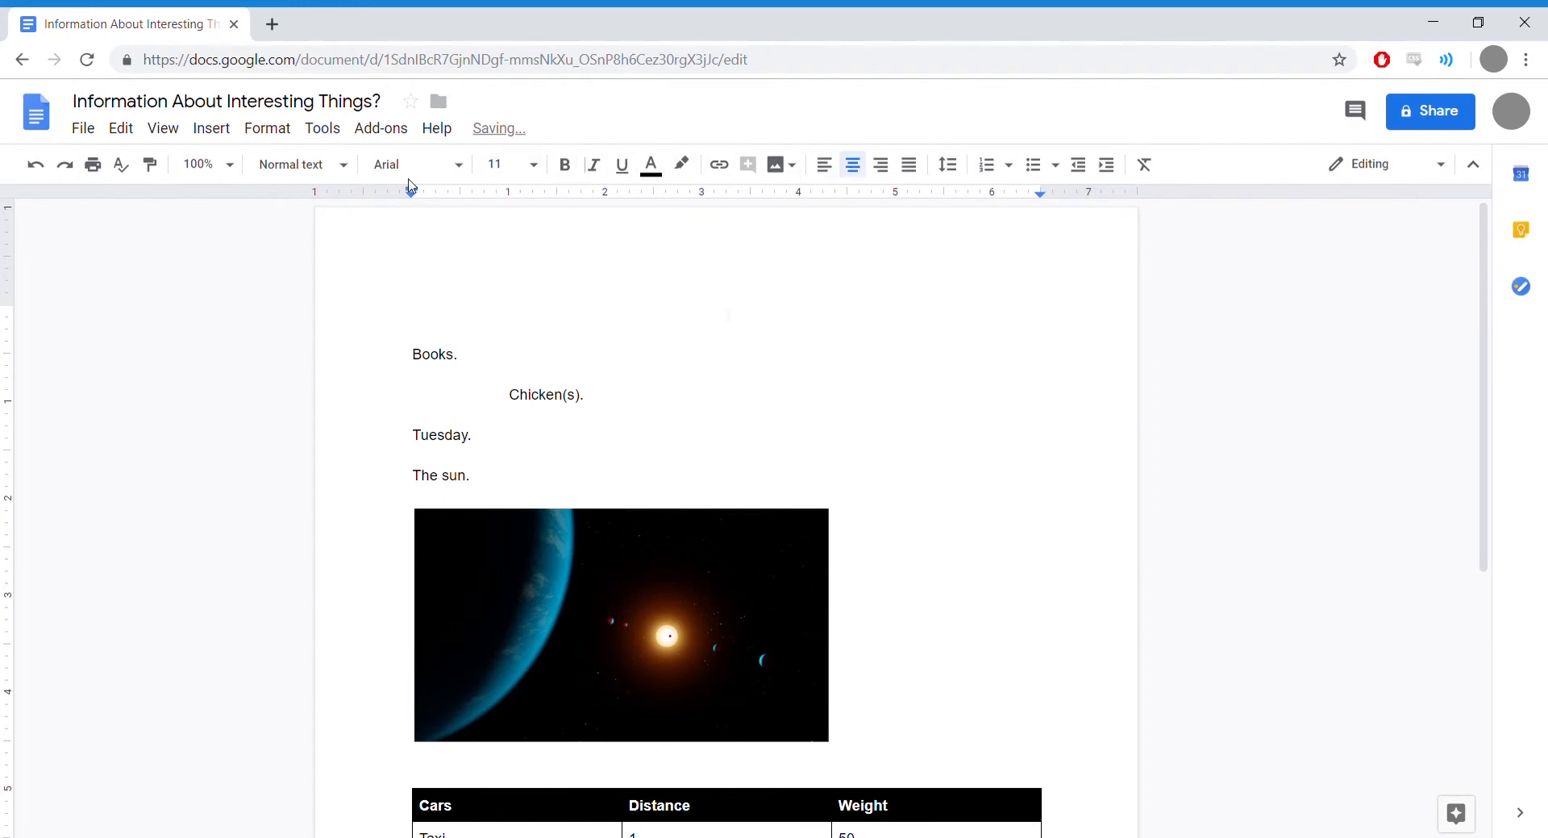
Step: Apply Title style to the top line, type 'Title' and underline it
left_click(348, 171)
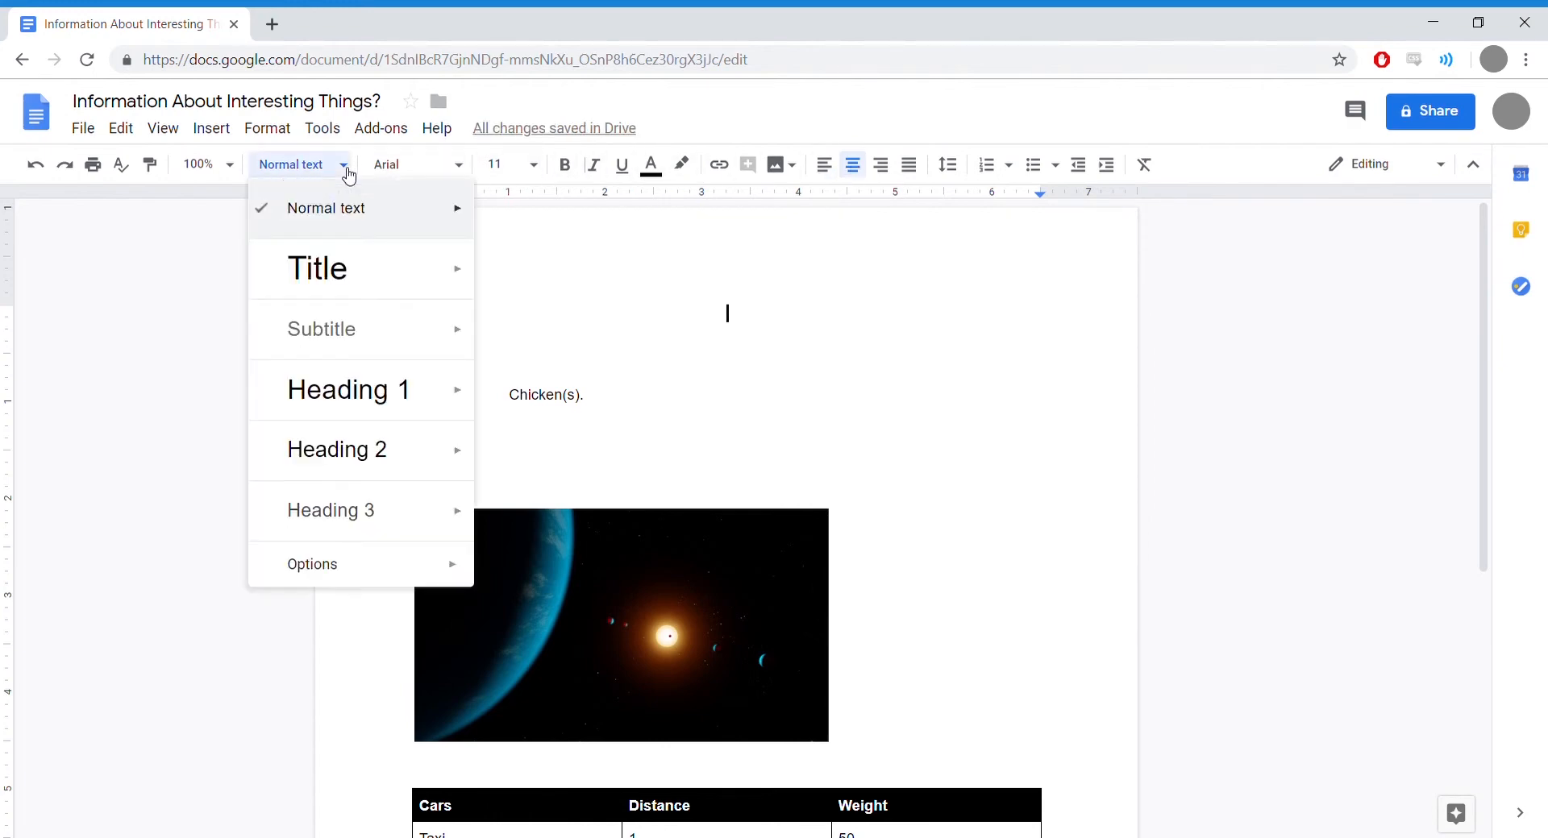
left_click(332, 278)
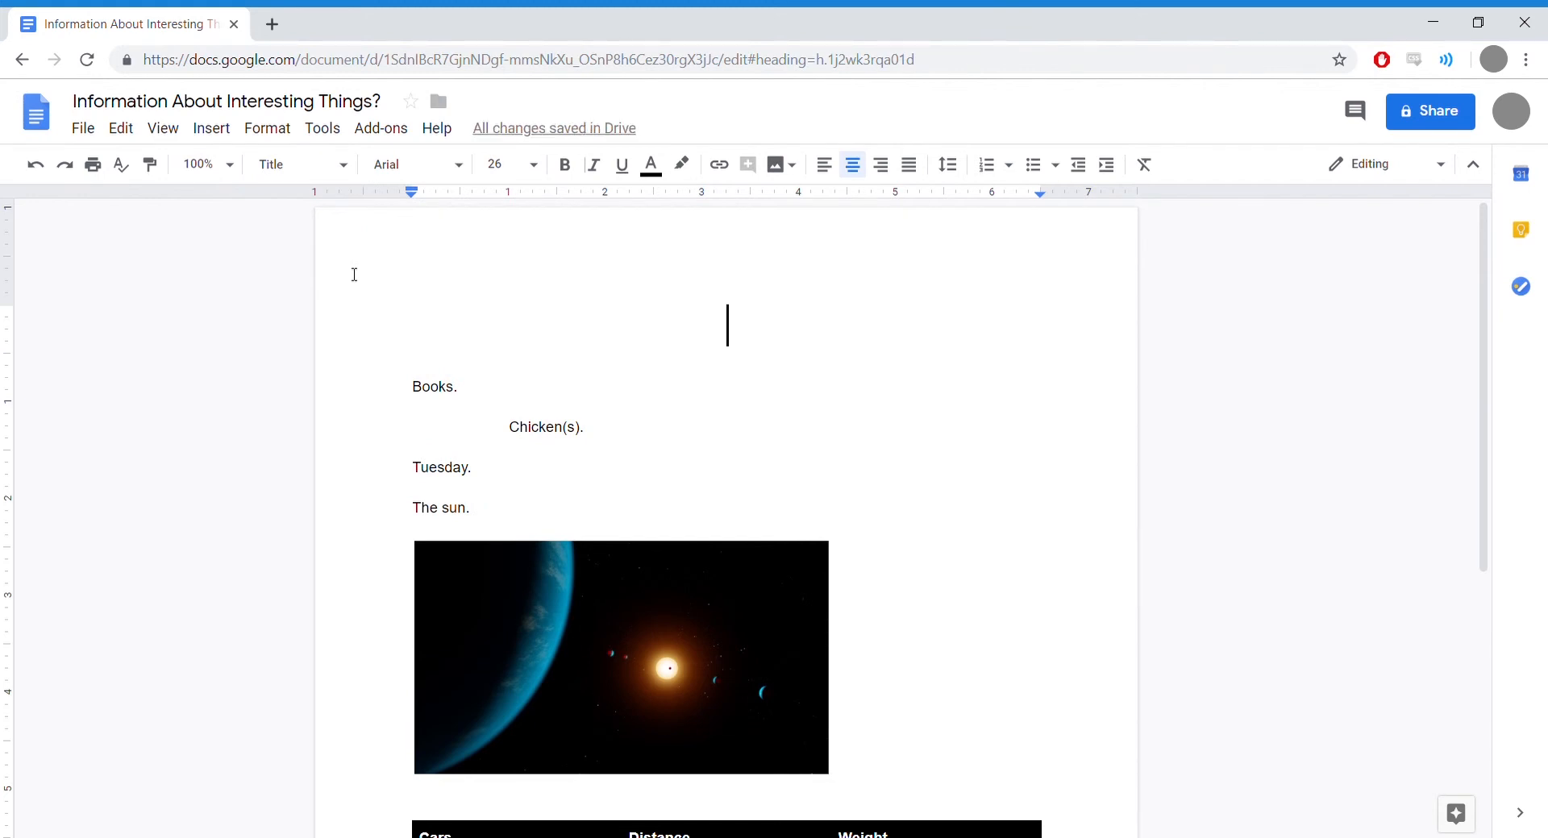
type("Title")
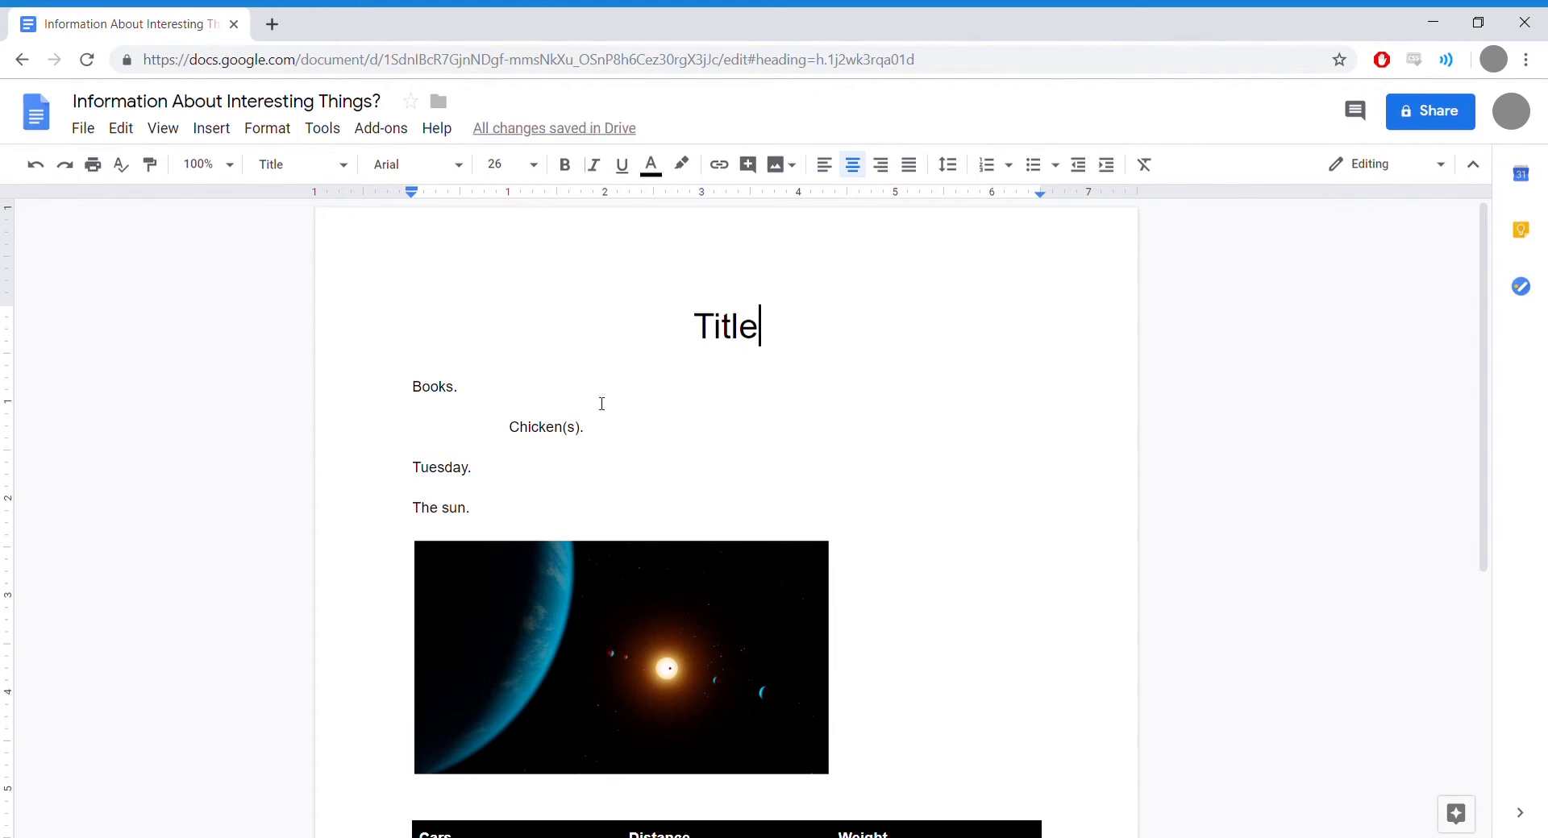
double_click(735, 335)
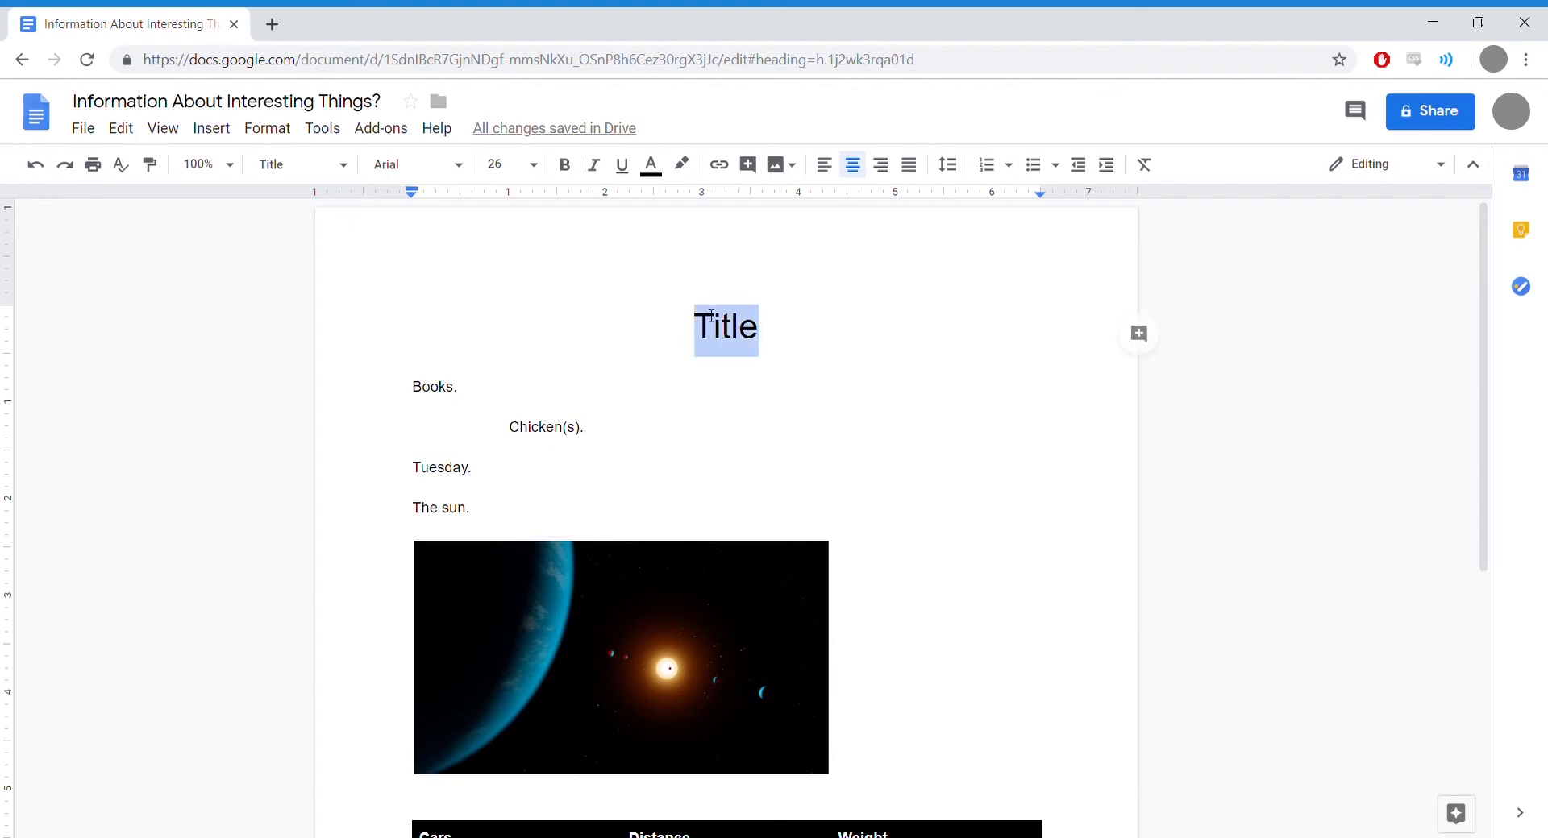
left_click(622, 165)
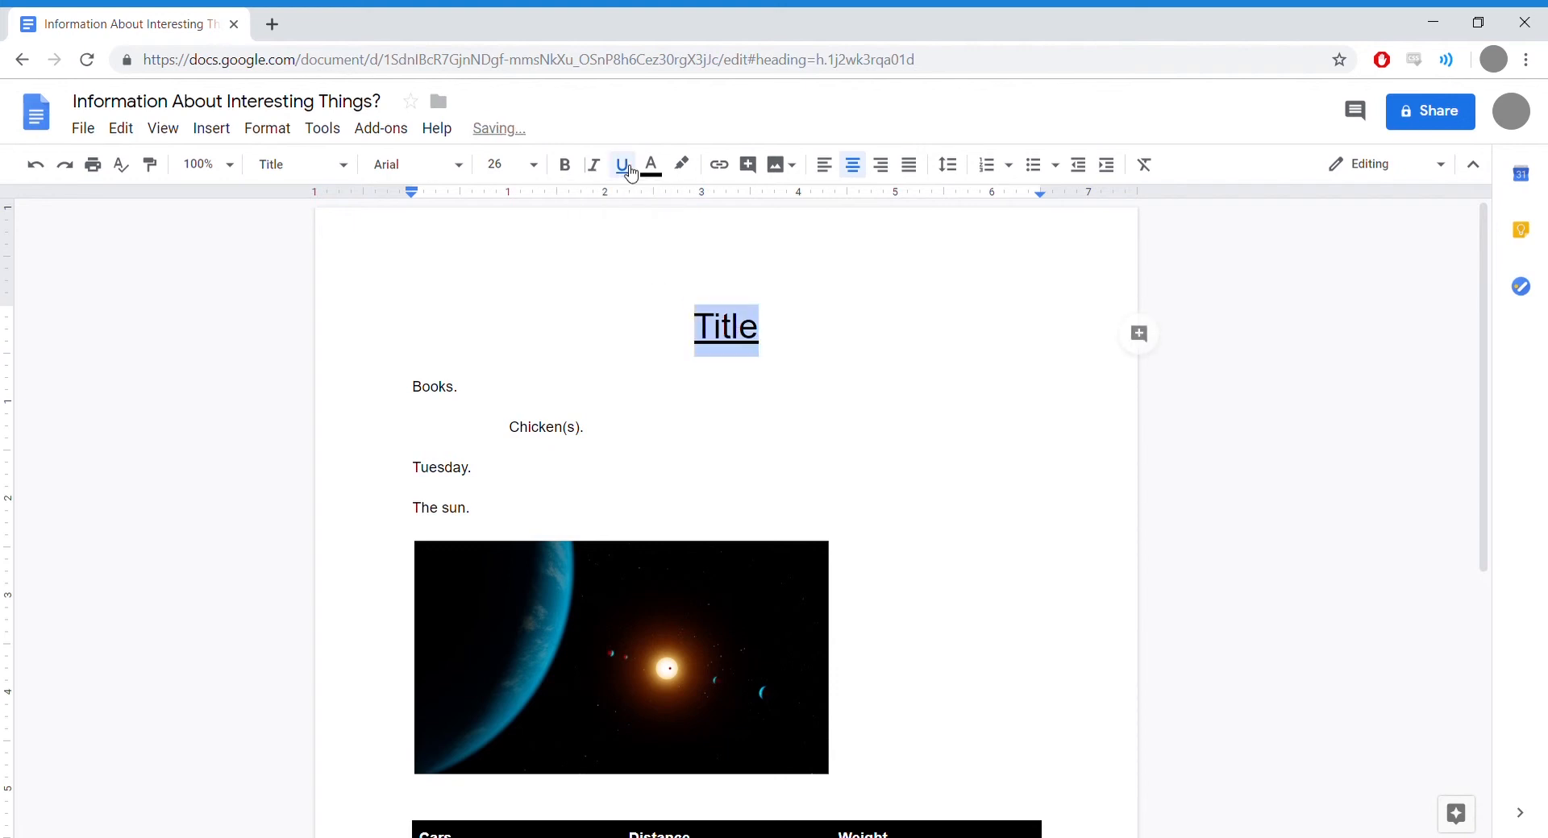
left_click(767, 342)
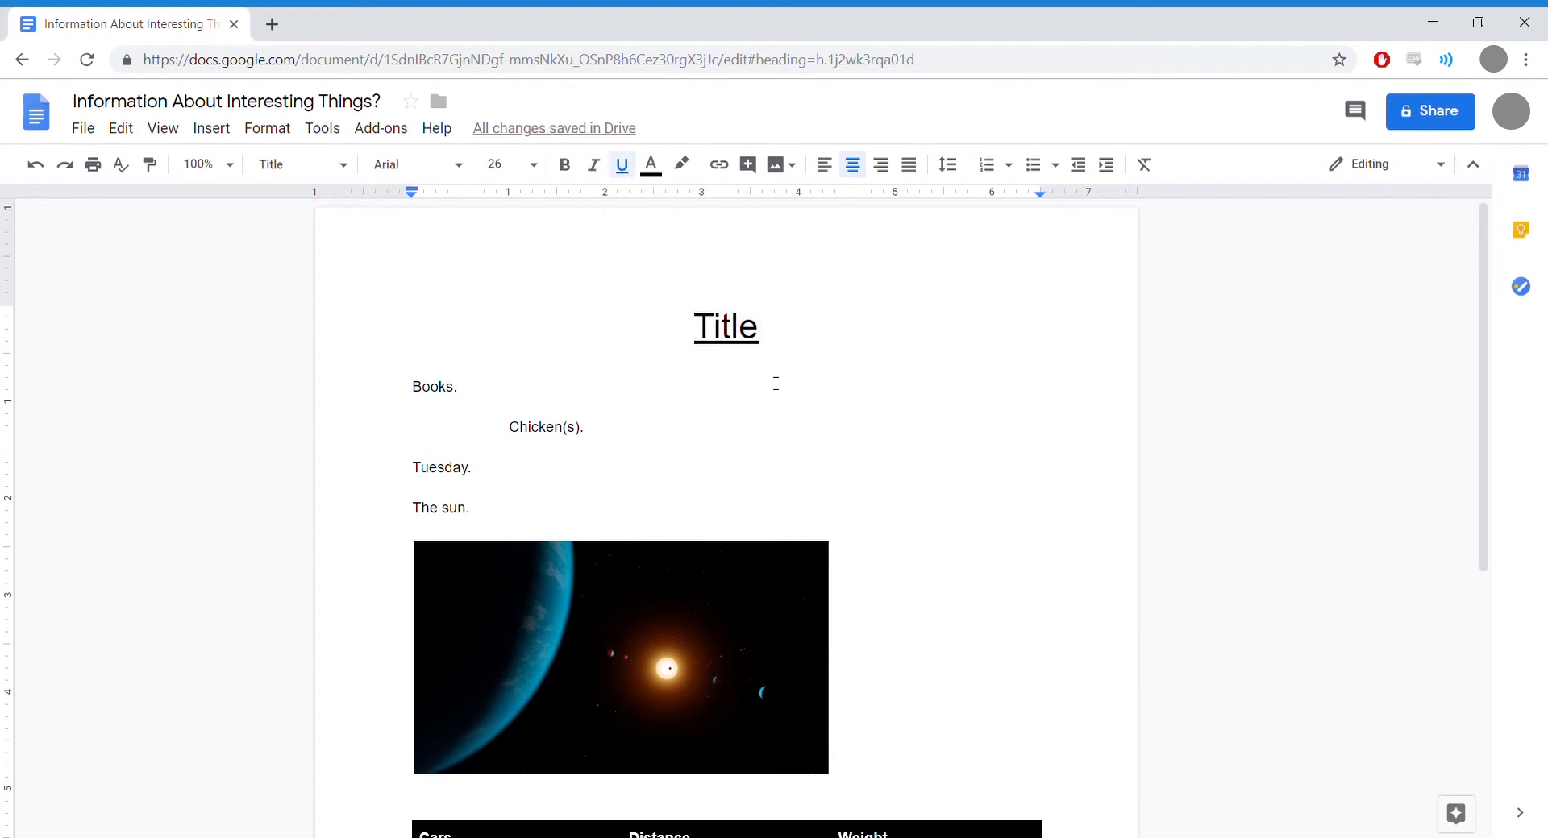
scroll(775, 384, "down", 1)
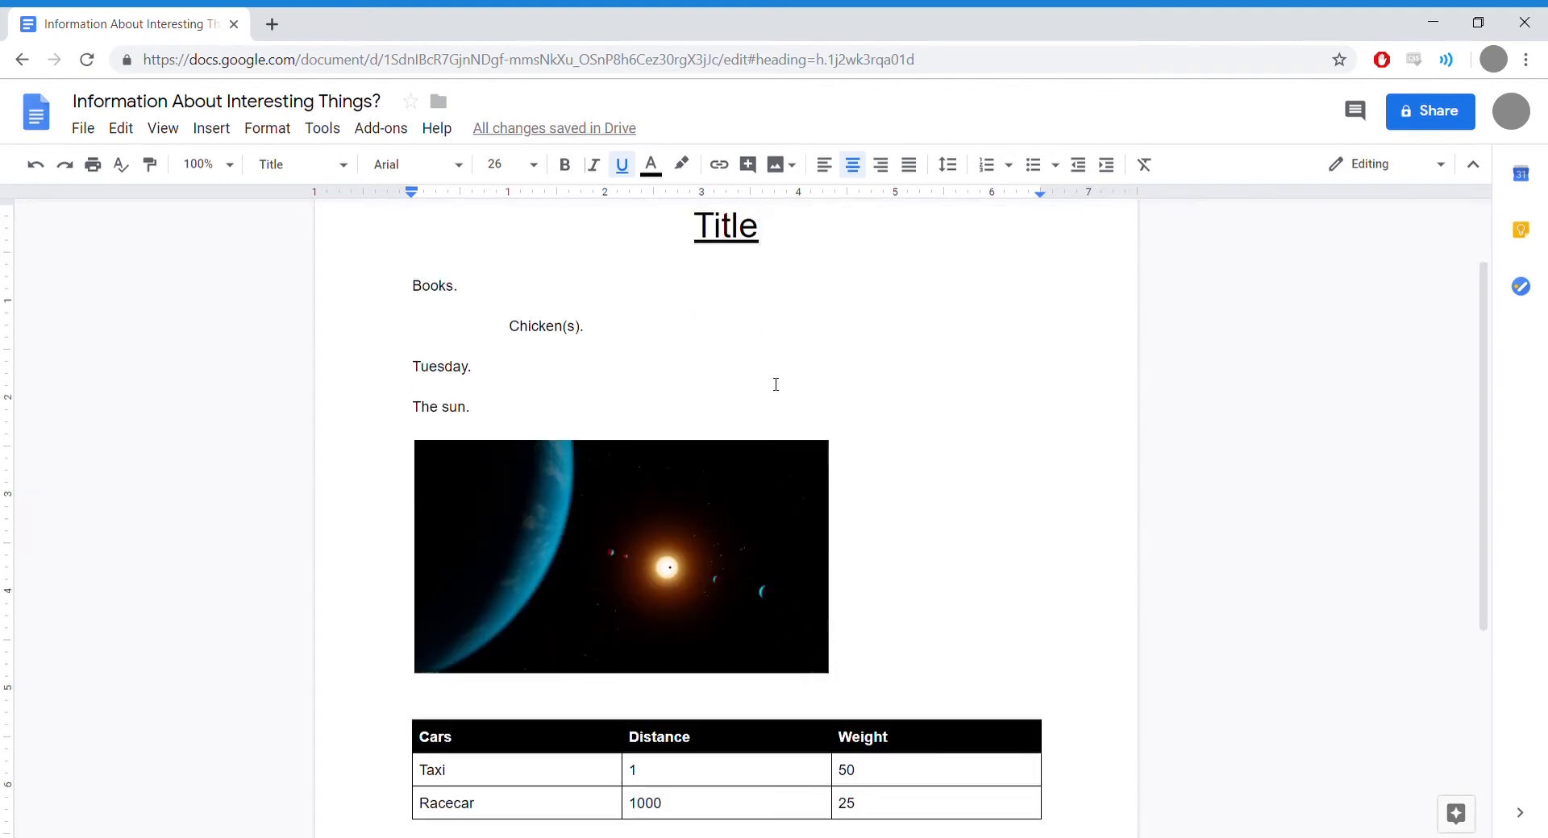
scroll(775, 384, "down", 1)
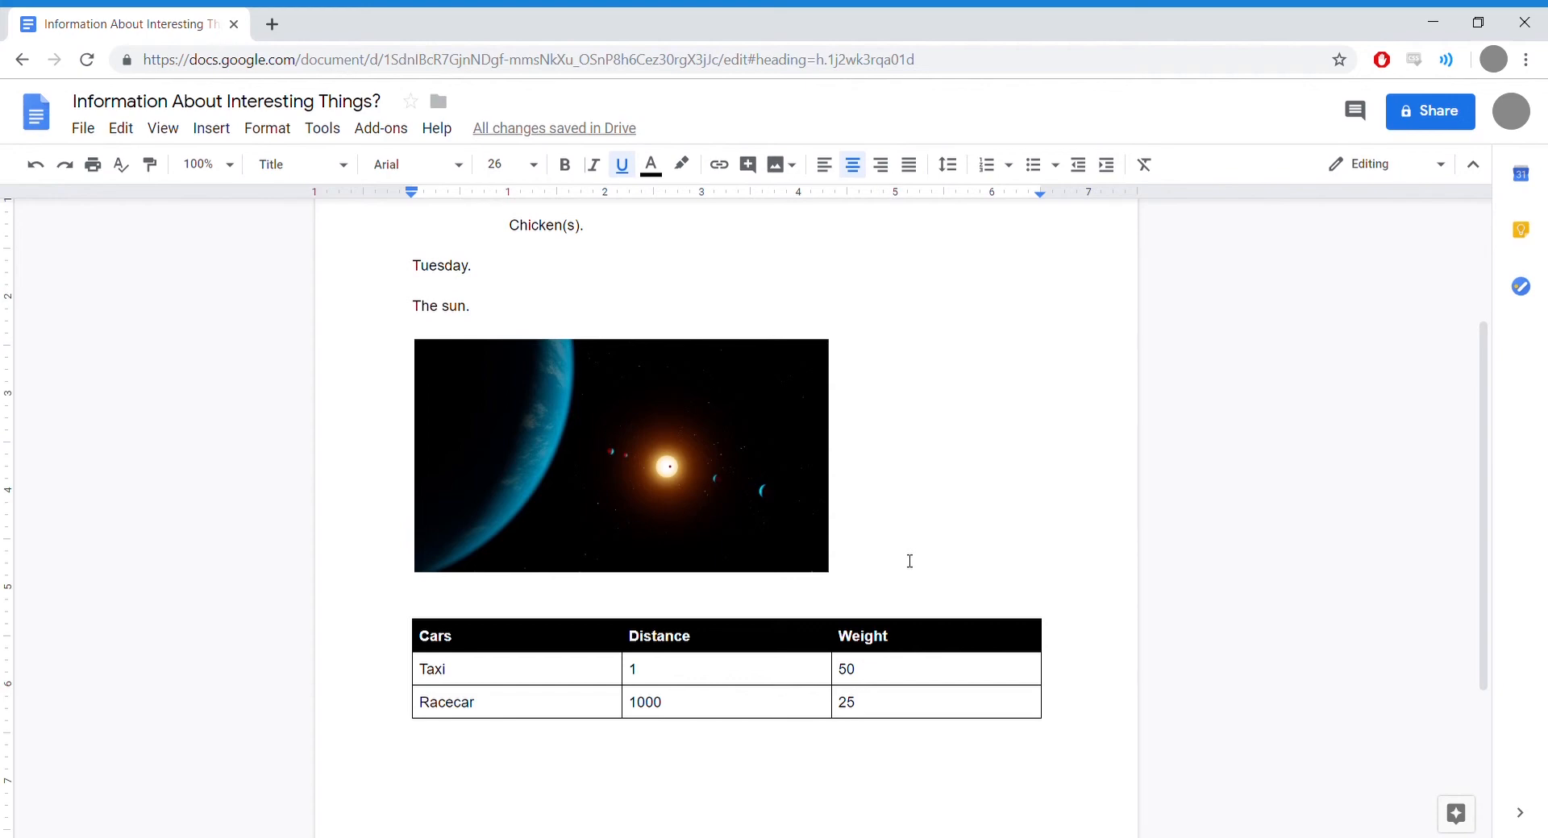
Step: Add a bookmark to the 1000 in the Racecar row's Distance cell
double_click(652, 707)
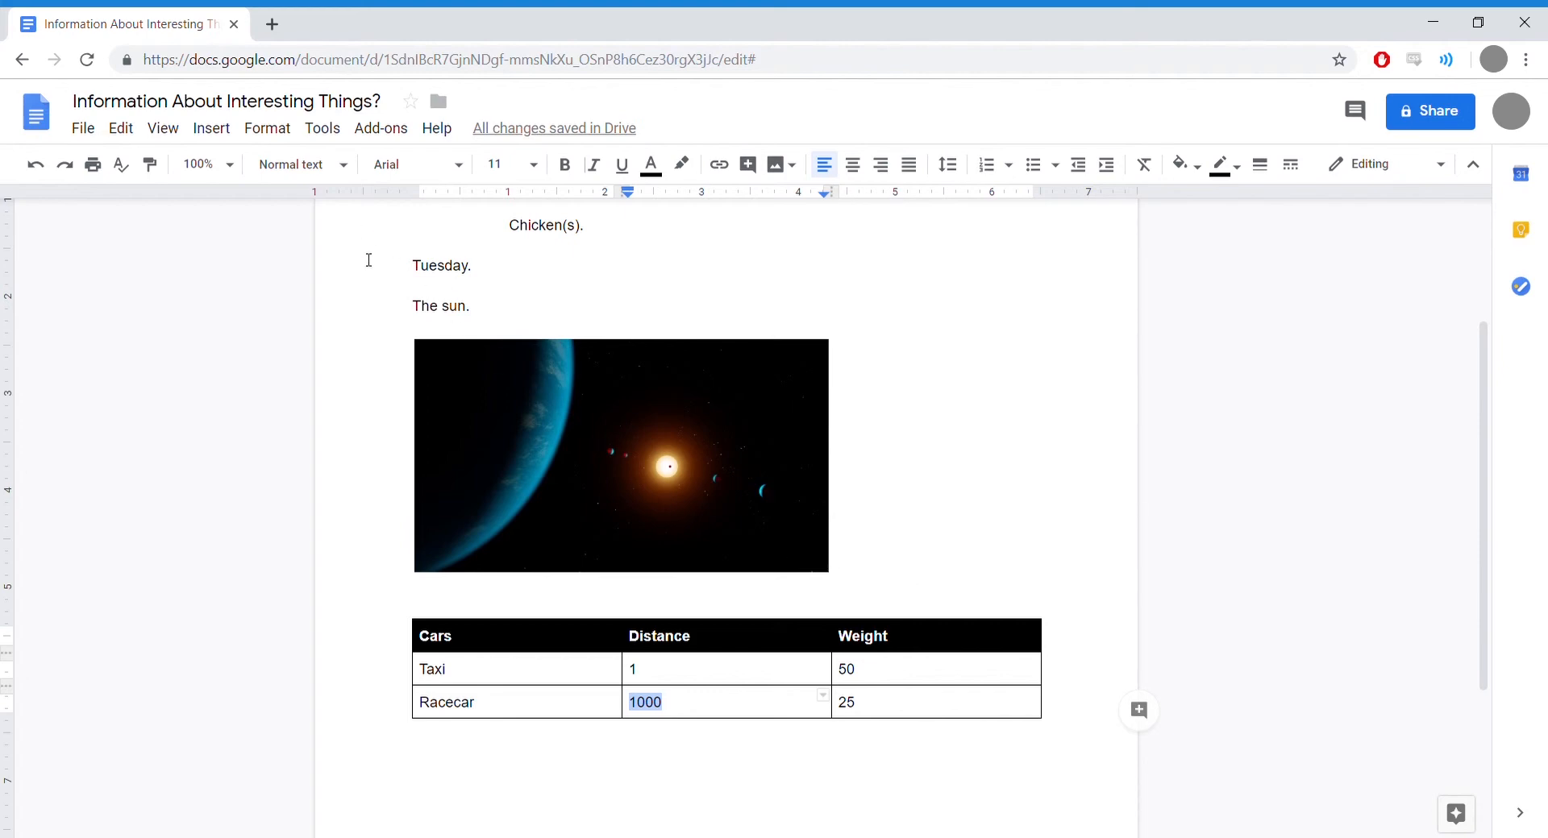
left_click(233, 135)
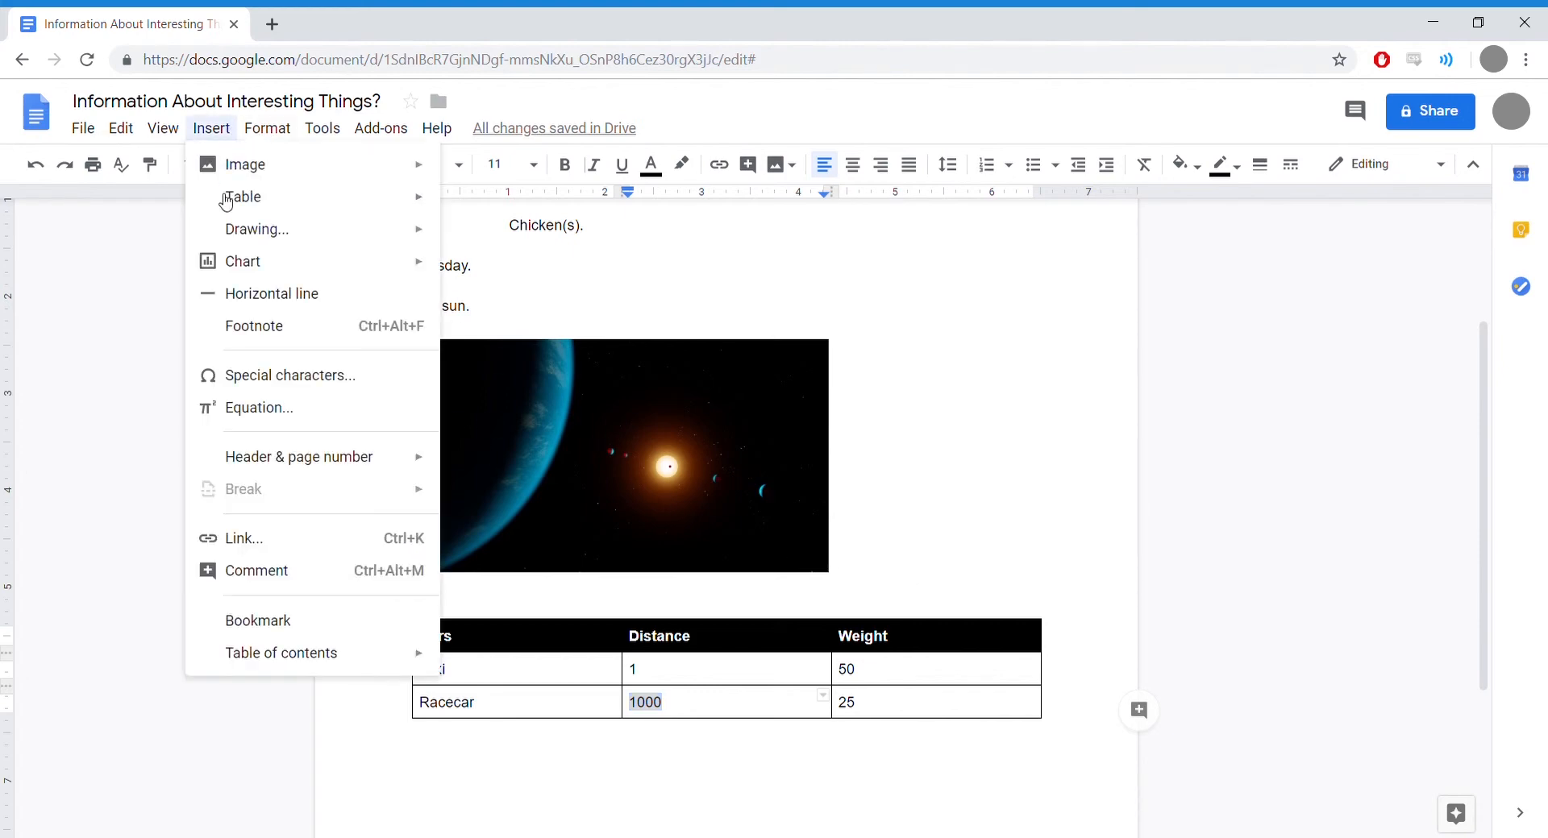
left_click(277, 627)
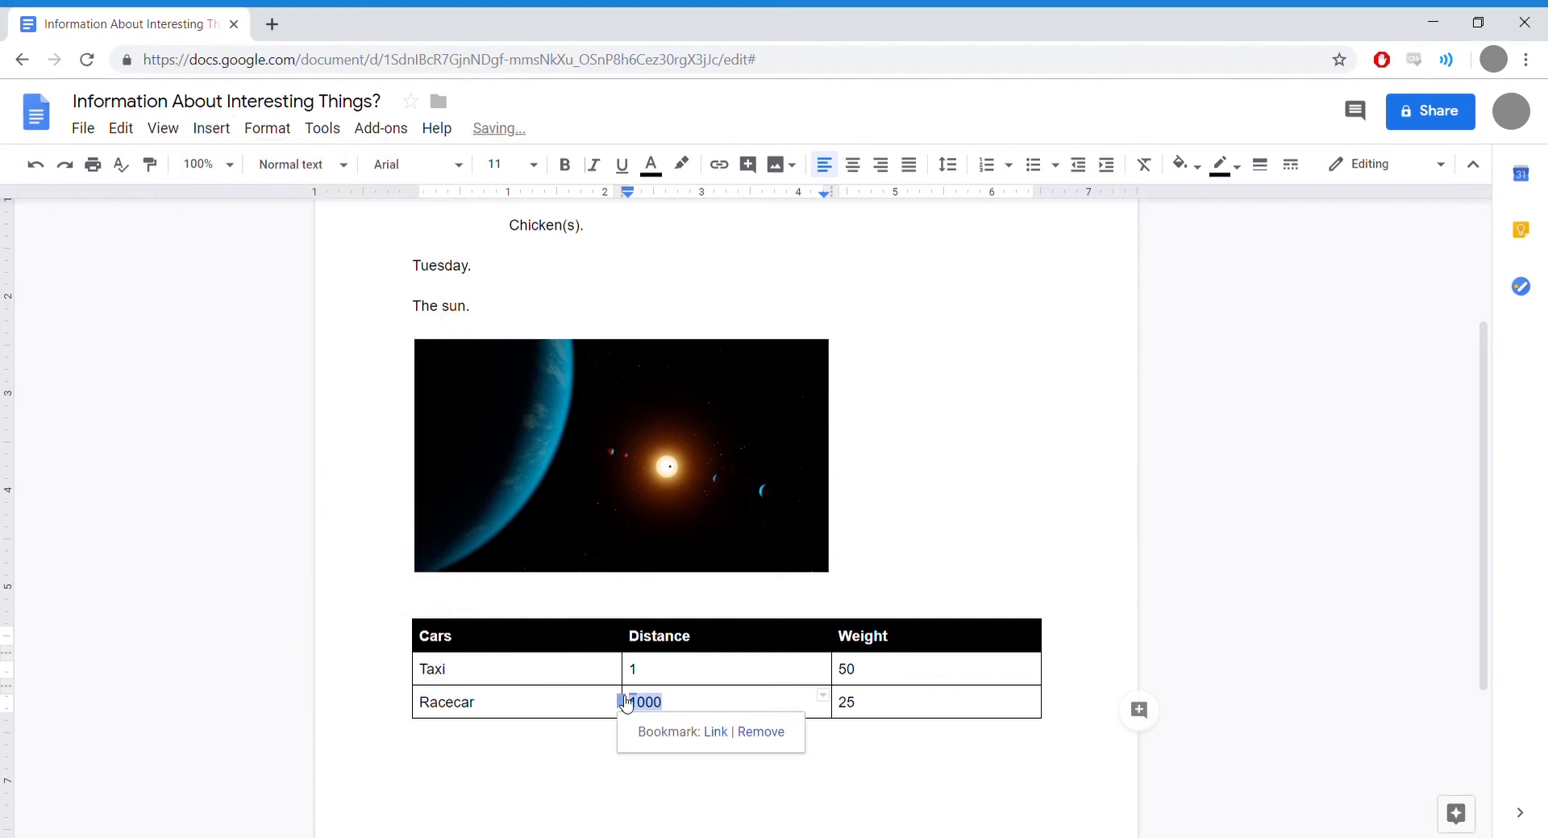
left_click(676, 681)
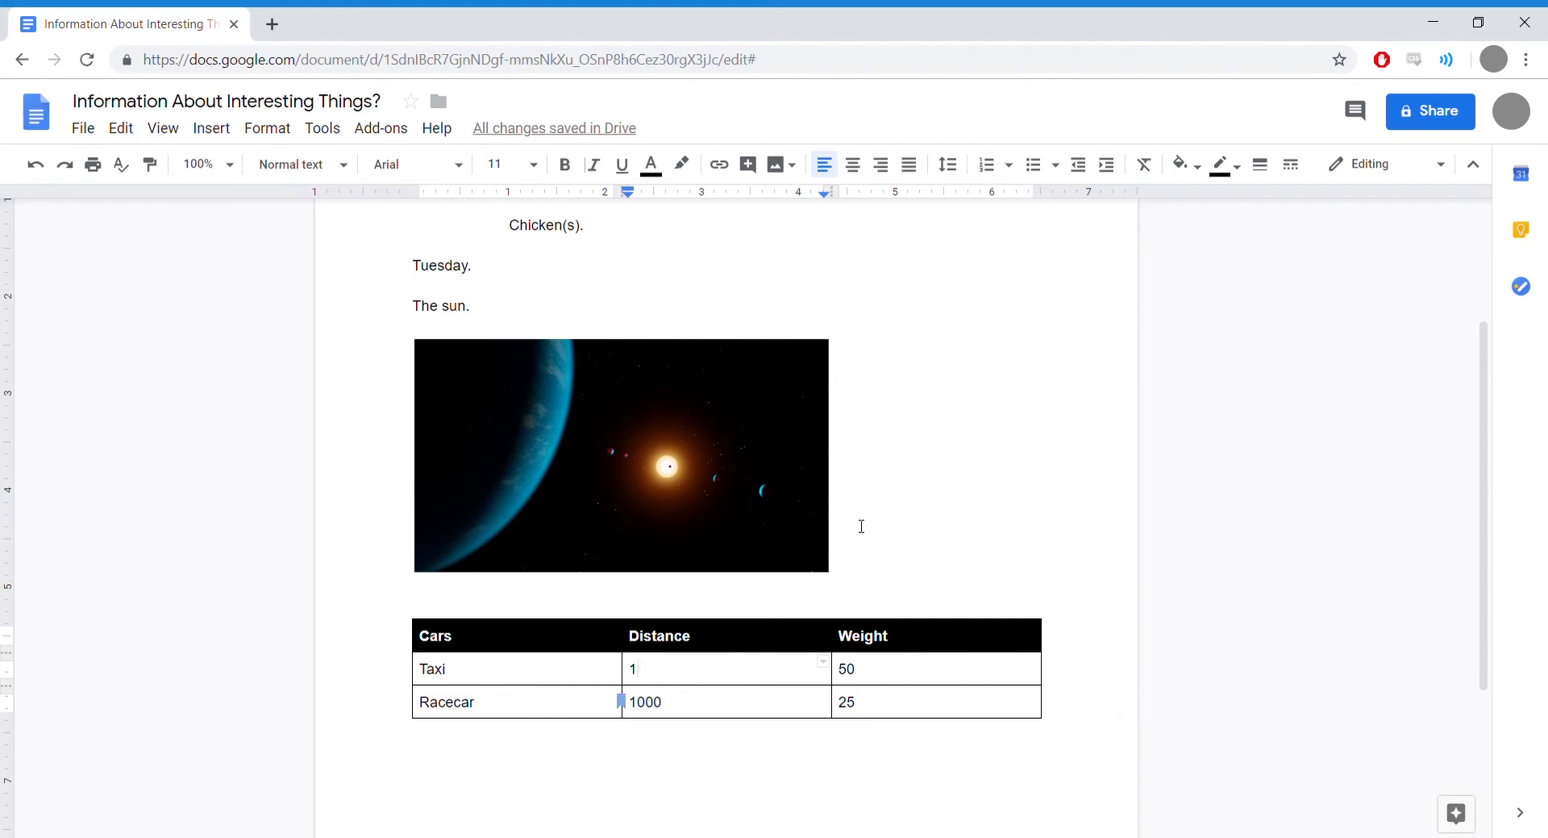
scroll(890, 517, "up", 3)
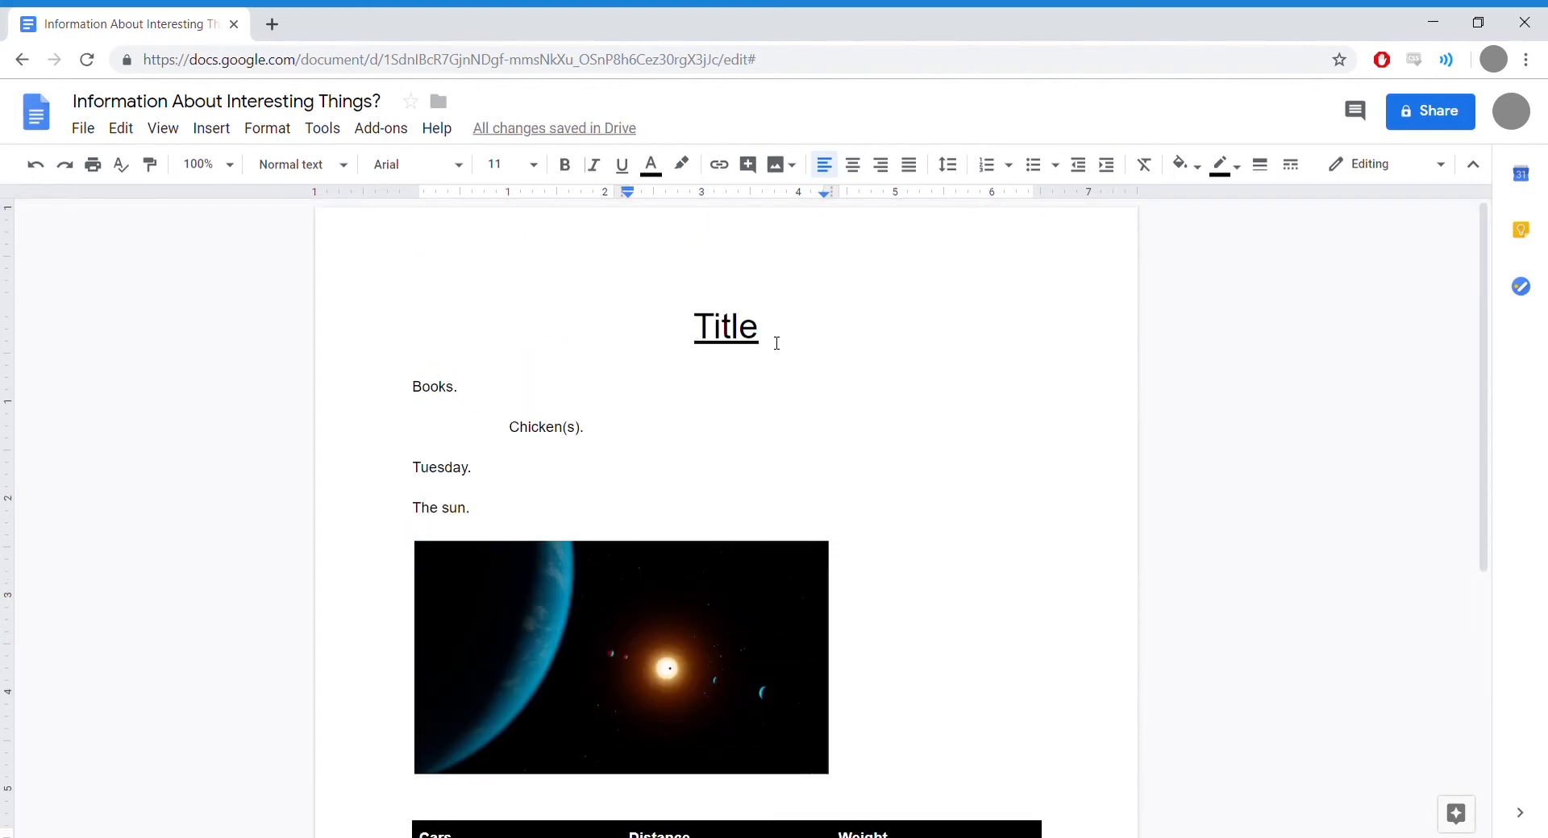
Step: Insert a new line under the Title heading, centre it, and type 1000
left_click(829, 355)
key("Down")
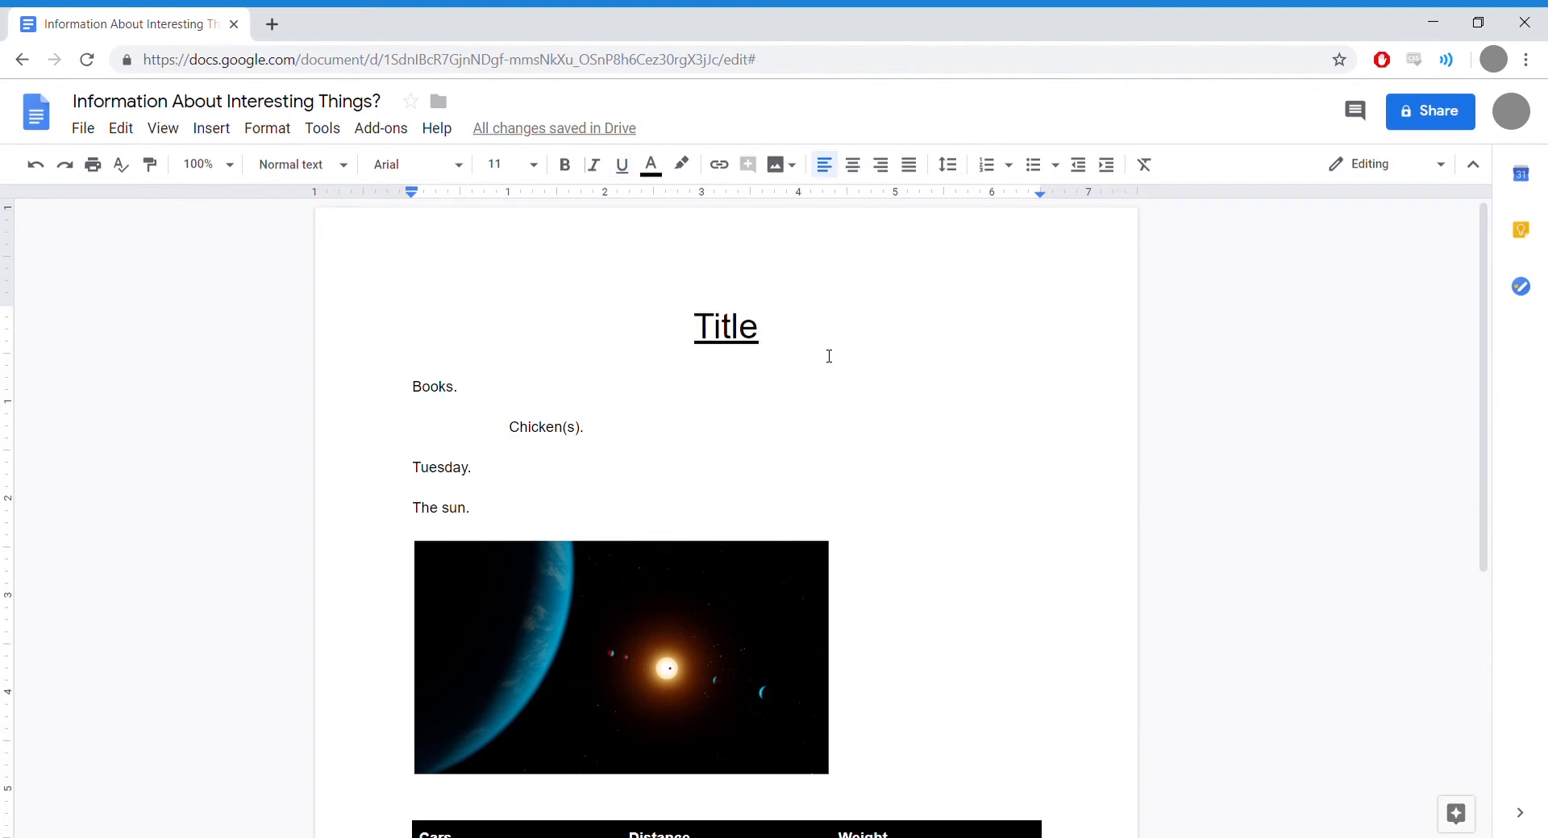
key("Return")
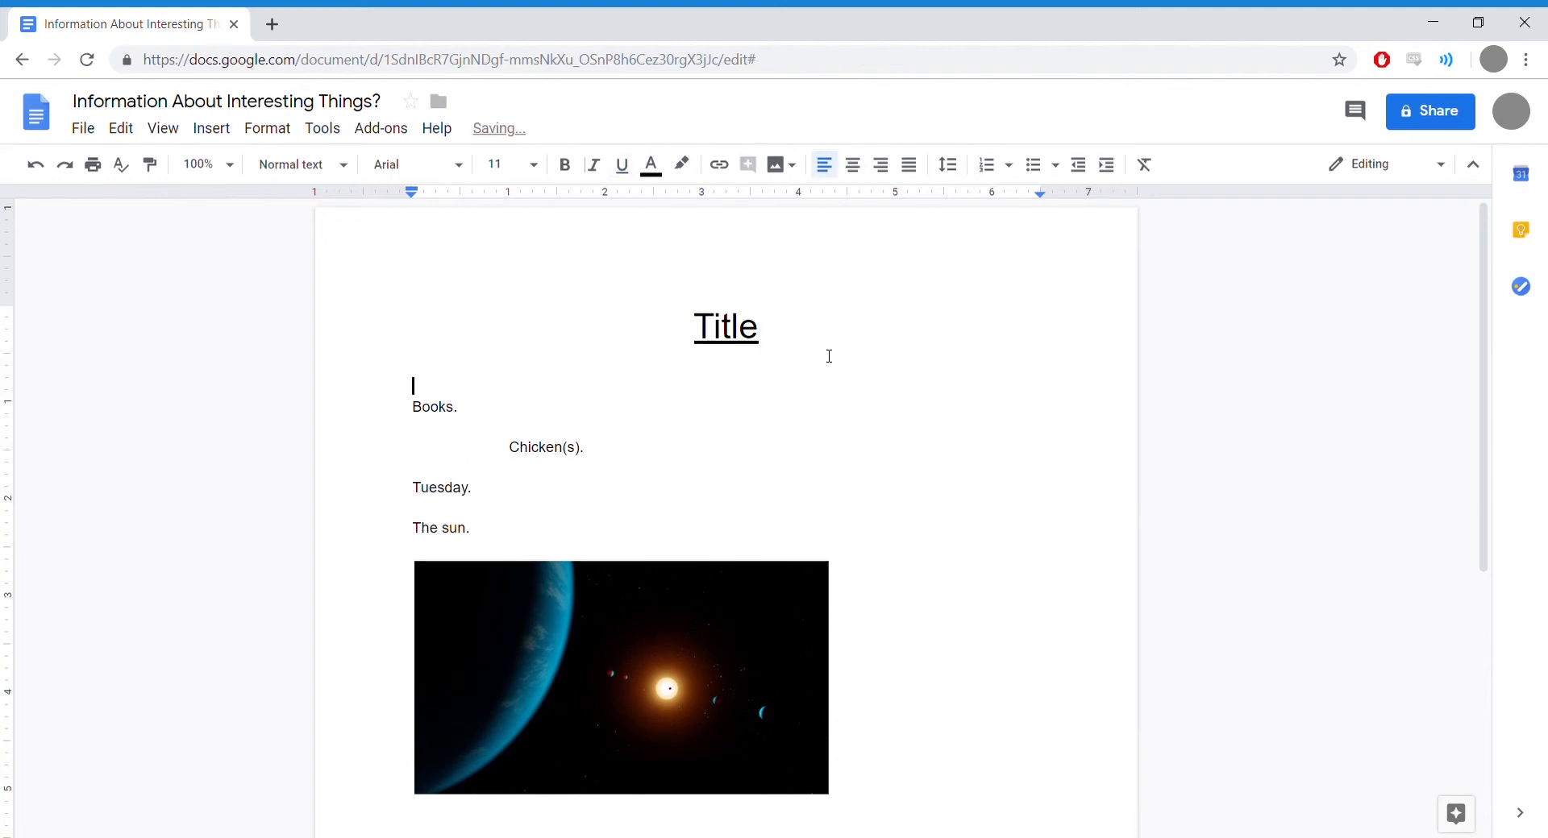
key("Up")
left_click(852, 171)
left_click(882, 170)
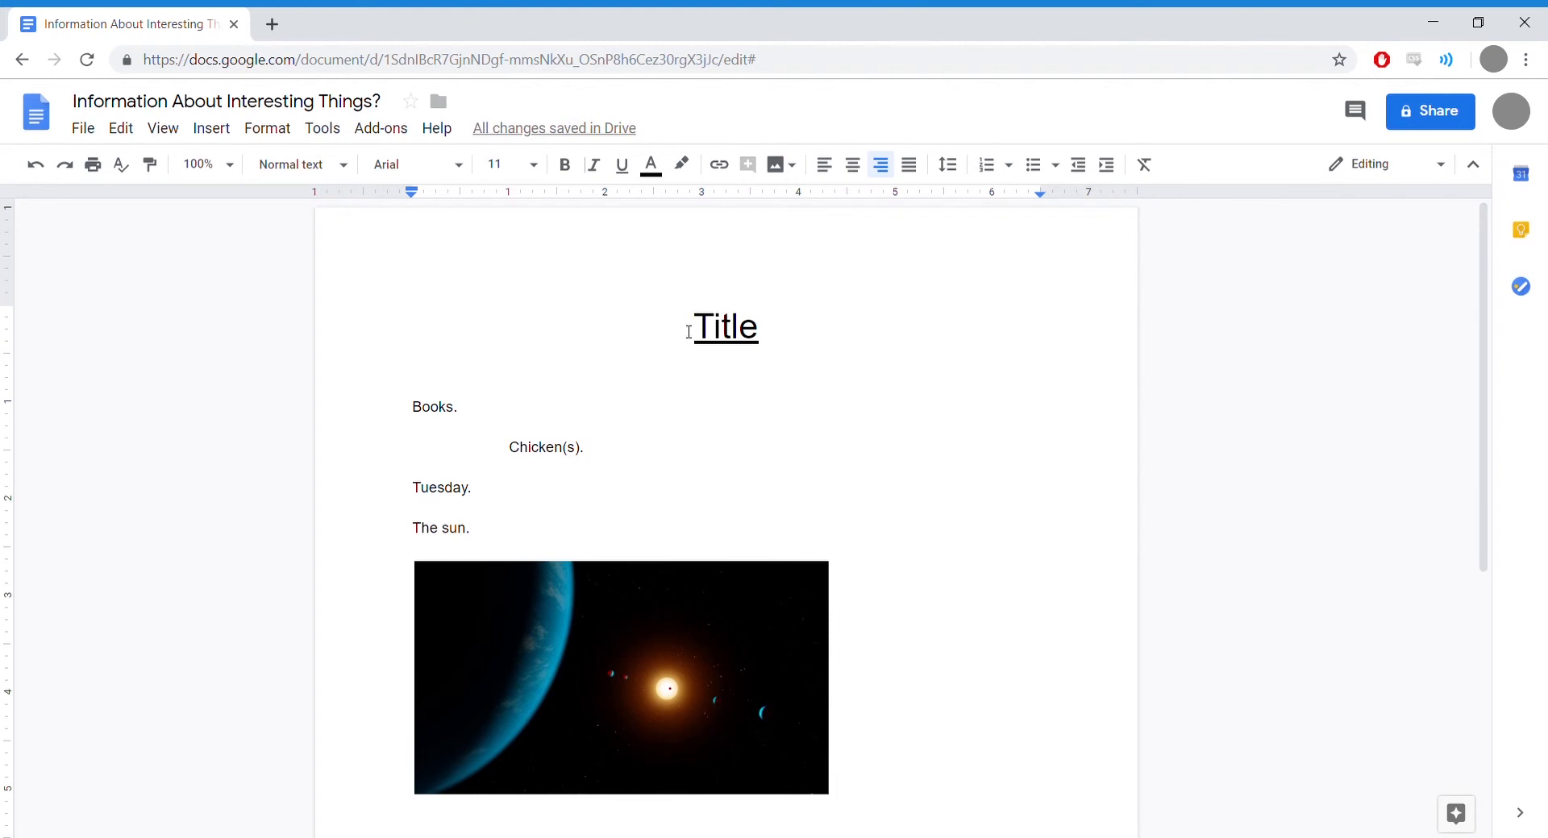
left_click(854, 166)
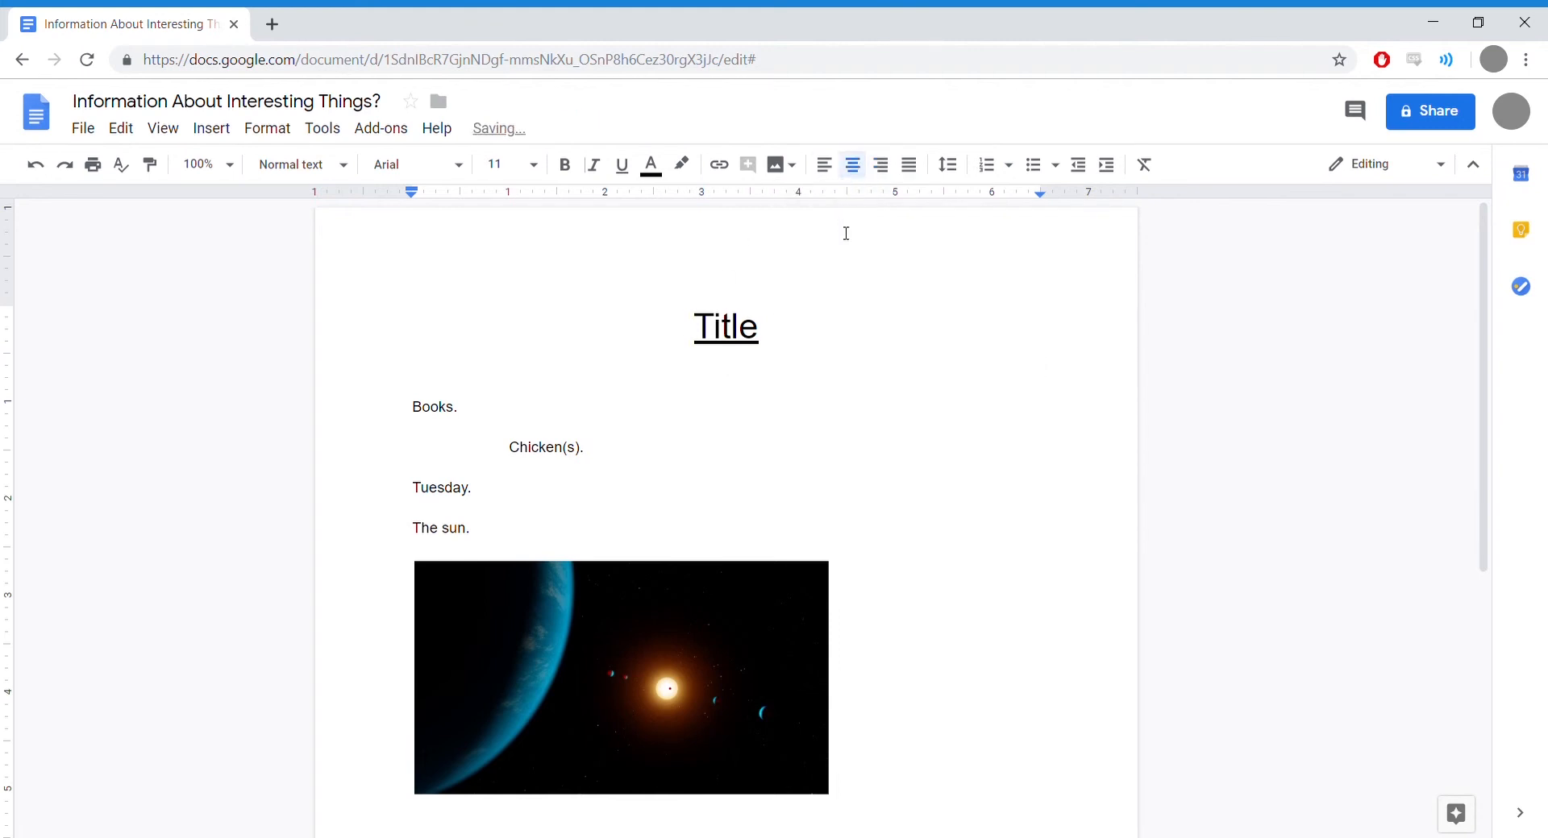
type("1000")
Step: Insert a new column right of Weight in the Cars table and head it SPEED
left_click_drag(1489, 335, 1492, 473)
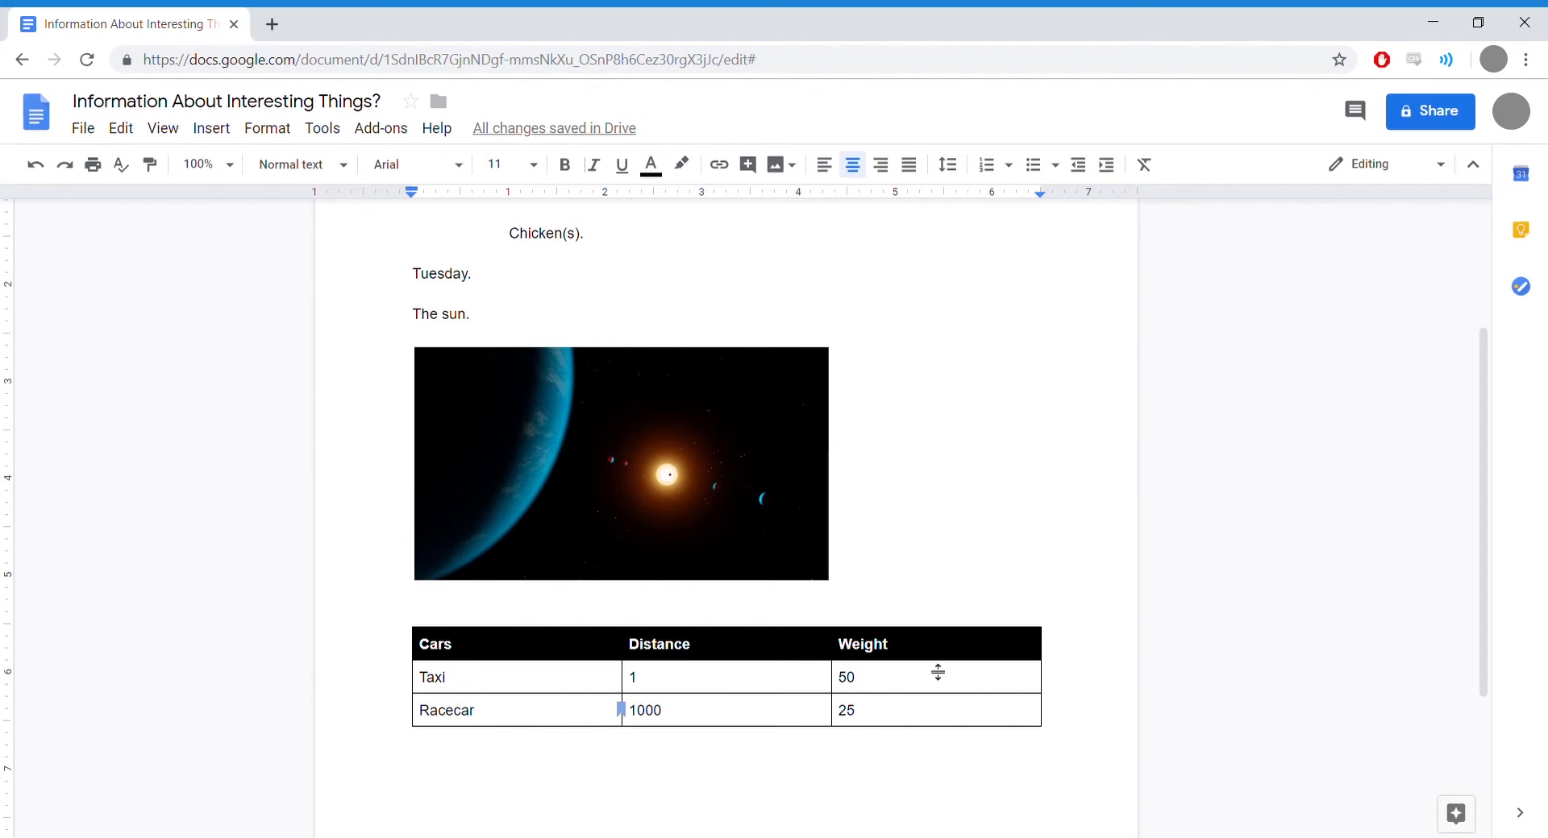
left_click_drag(927, 682, 936, 720)
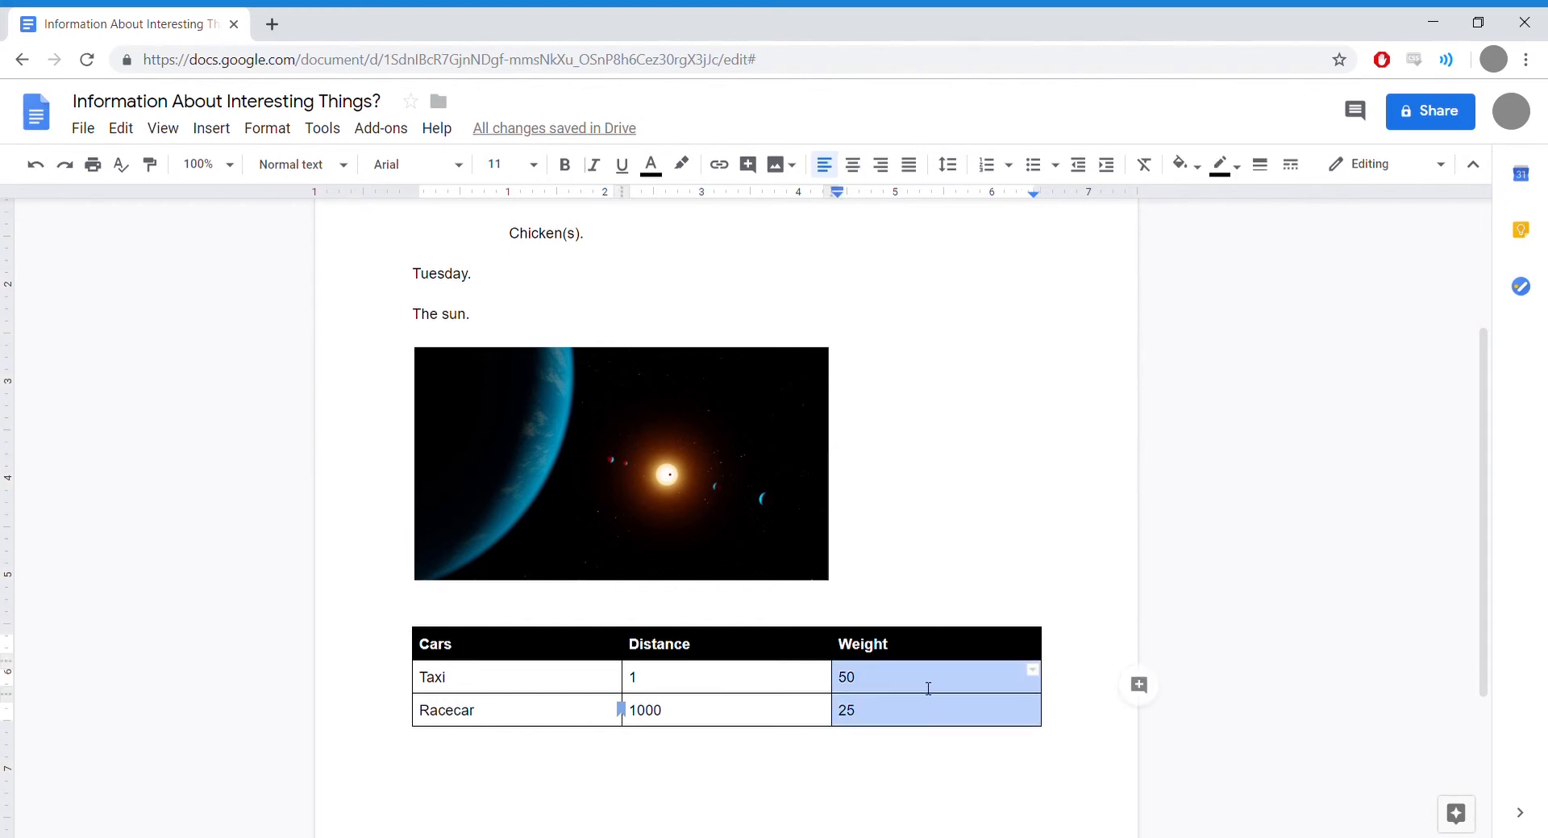
right_click(918, 685)
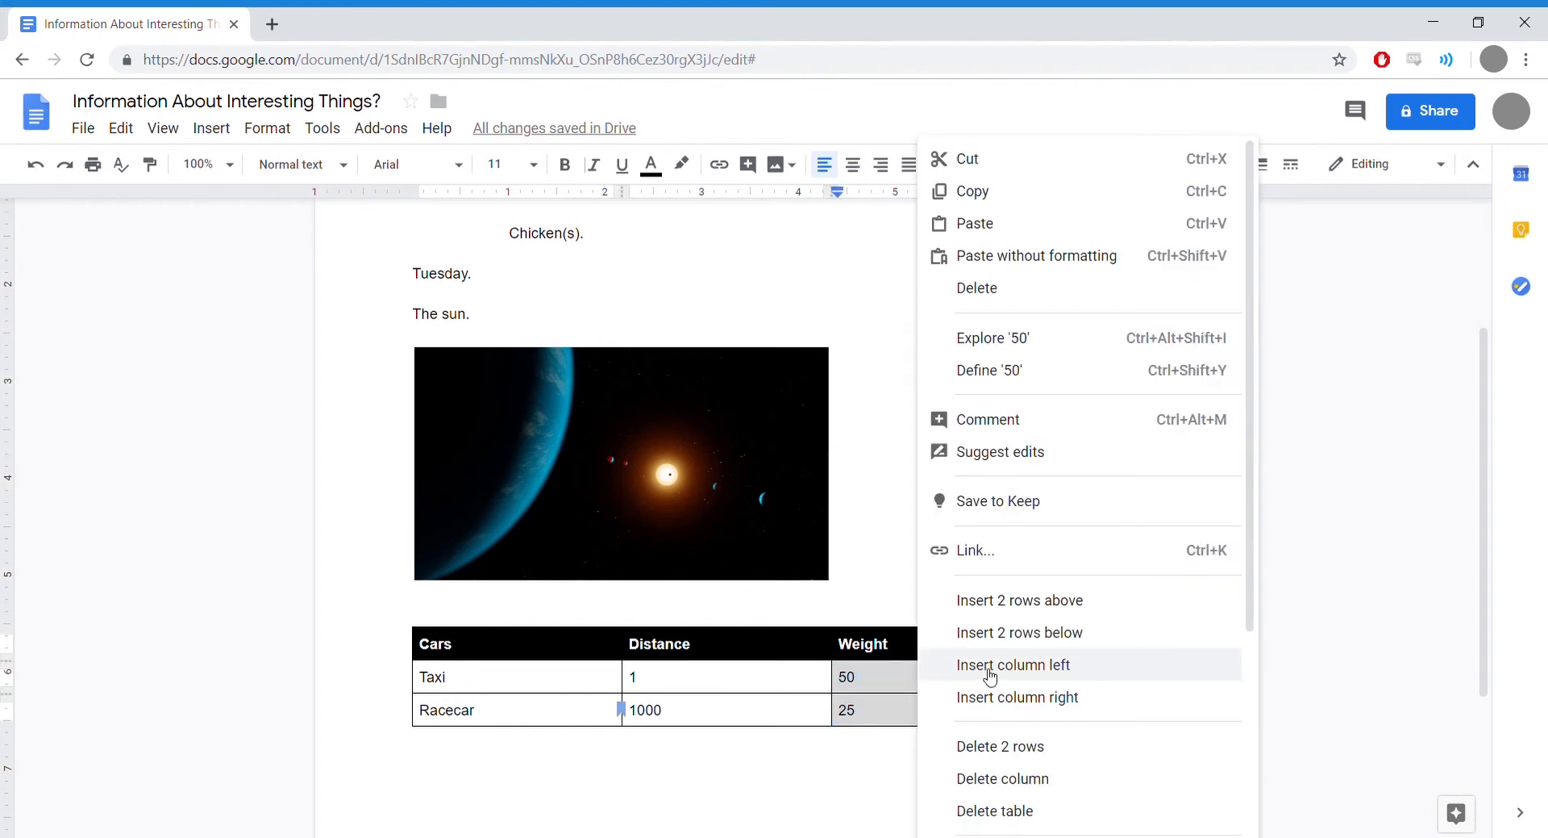
left_click(1014, 698)
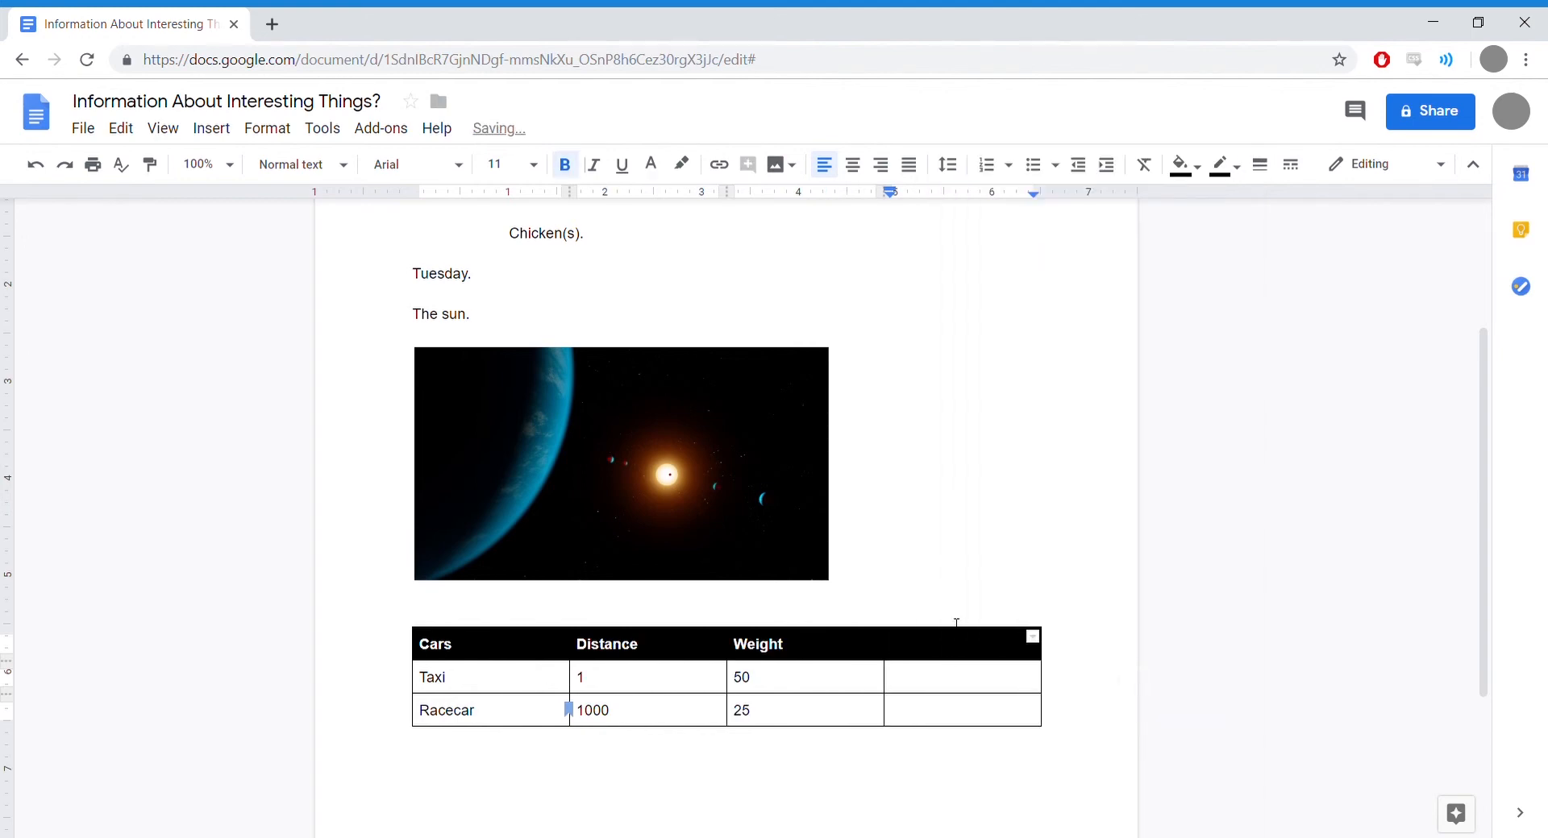
type("sp")
key("BackSpace")
type("PEED")
left_click(952, 681)
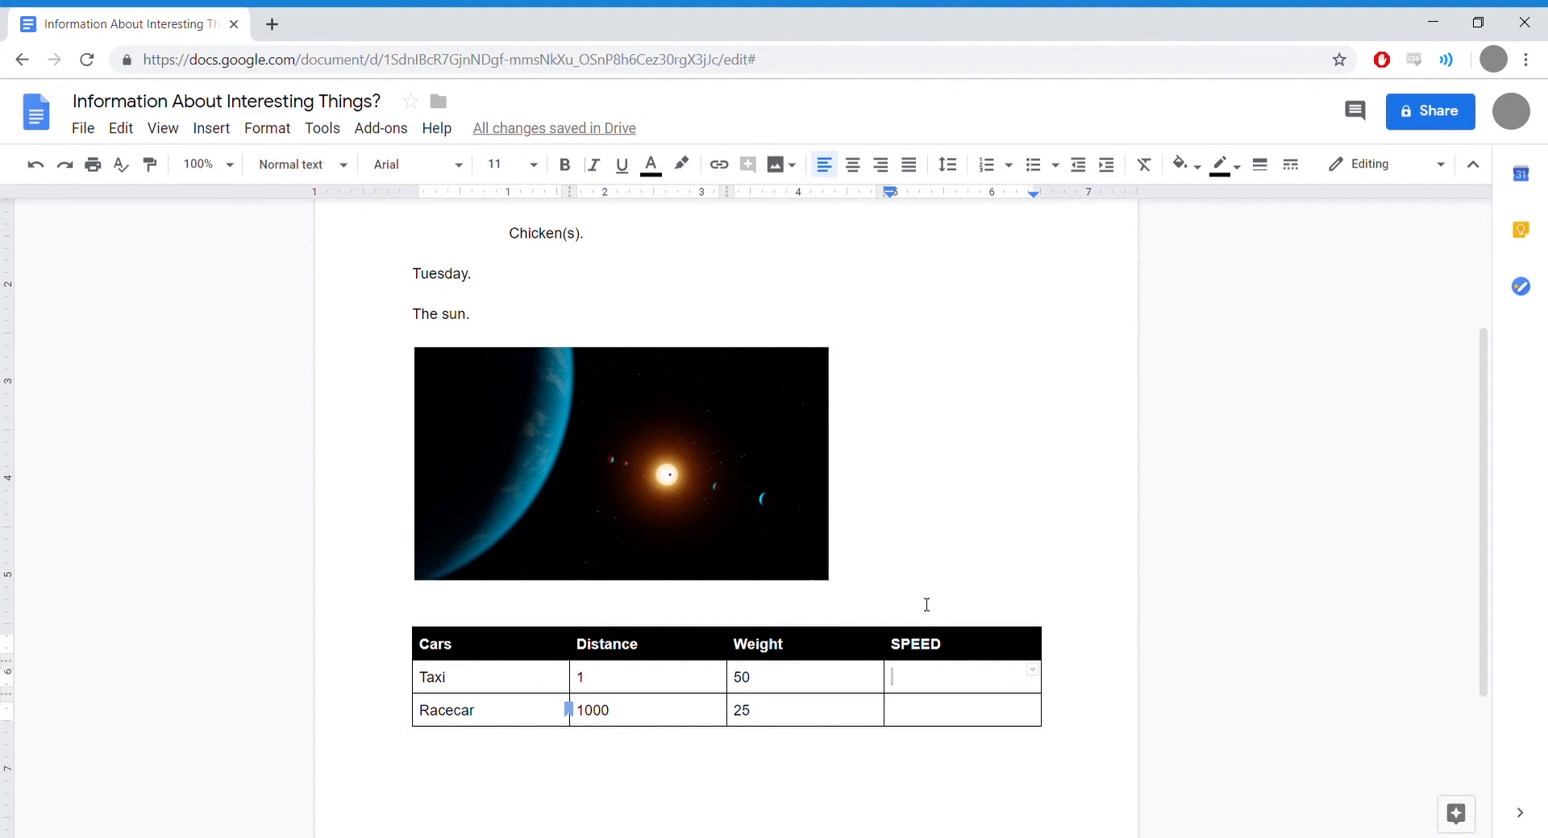
Step: Enter 60 mphs in Taxi's SPEED cell, fixing the mistyped unit
type("60pubm")
double_click(945, 689)
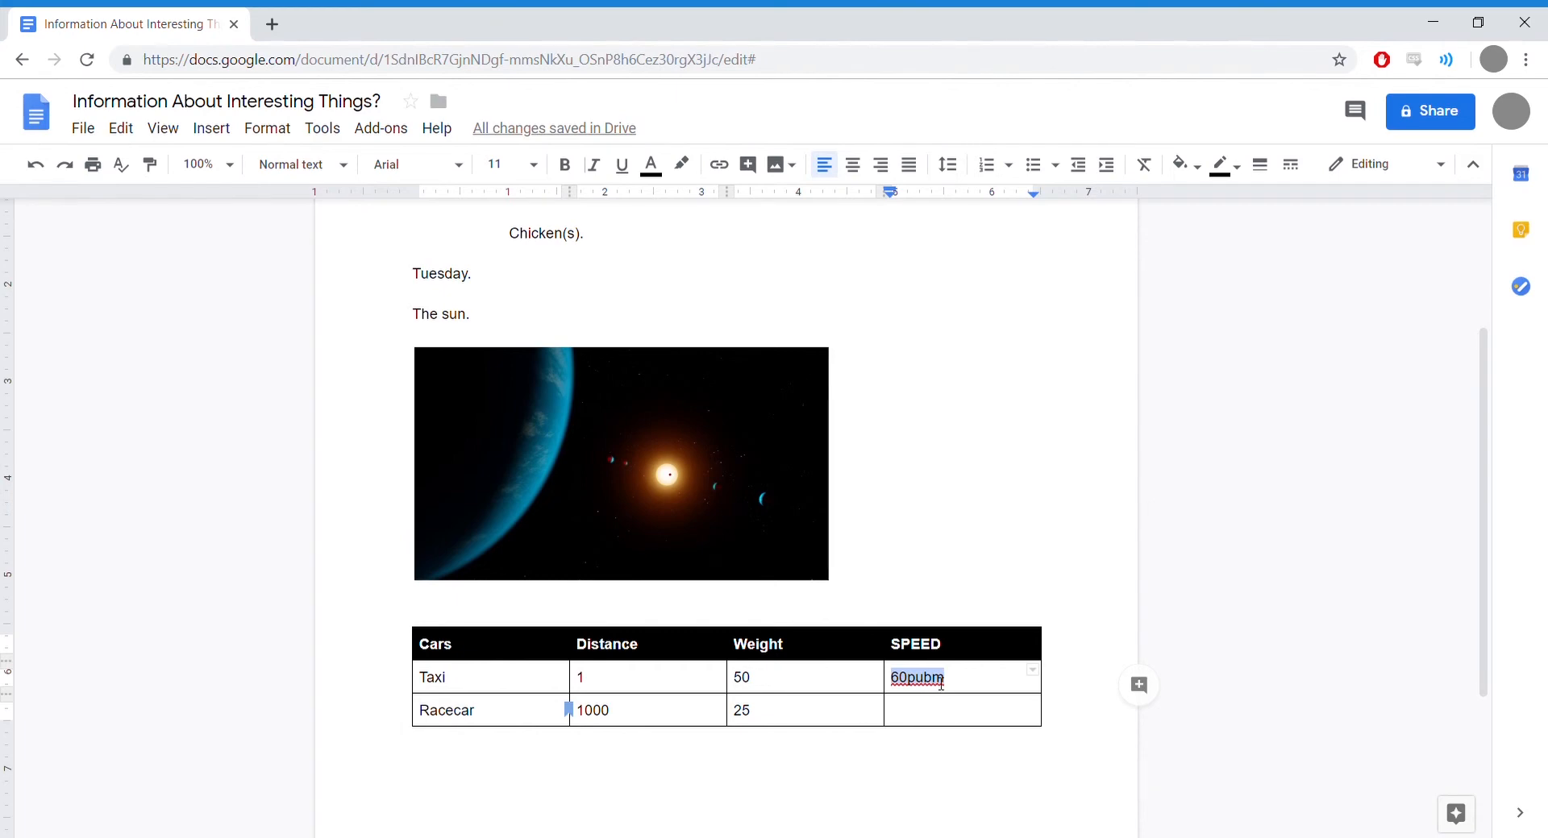
left_click(919, 687)
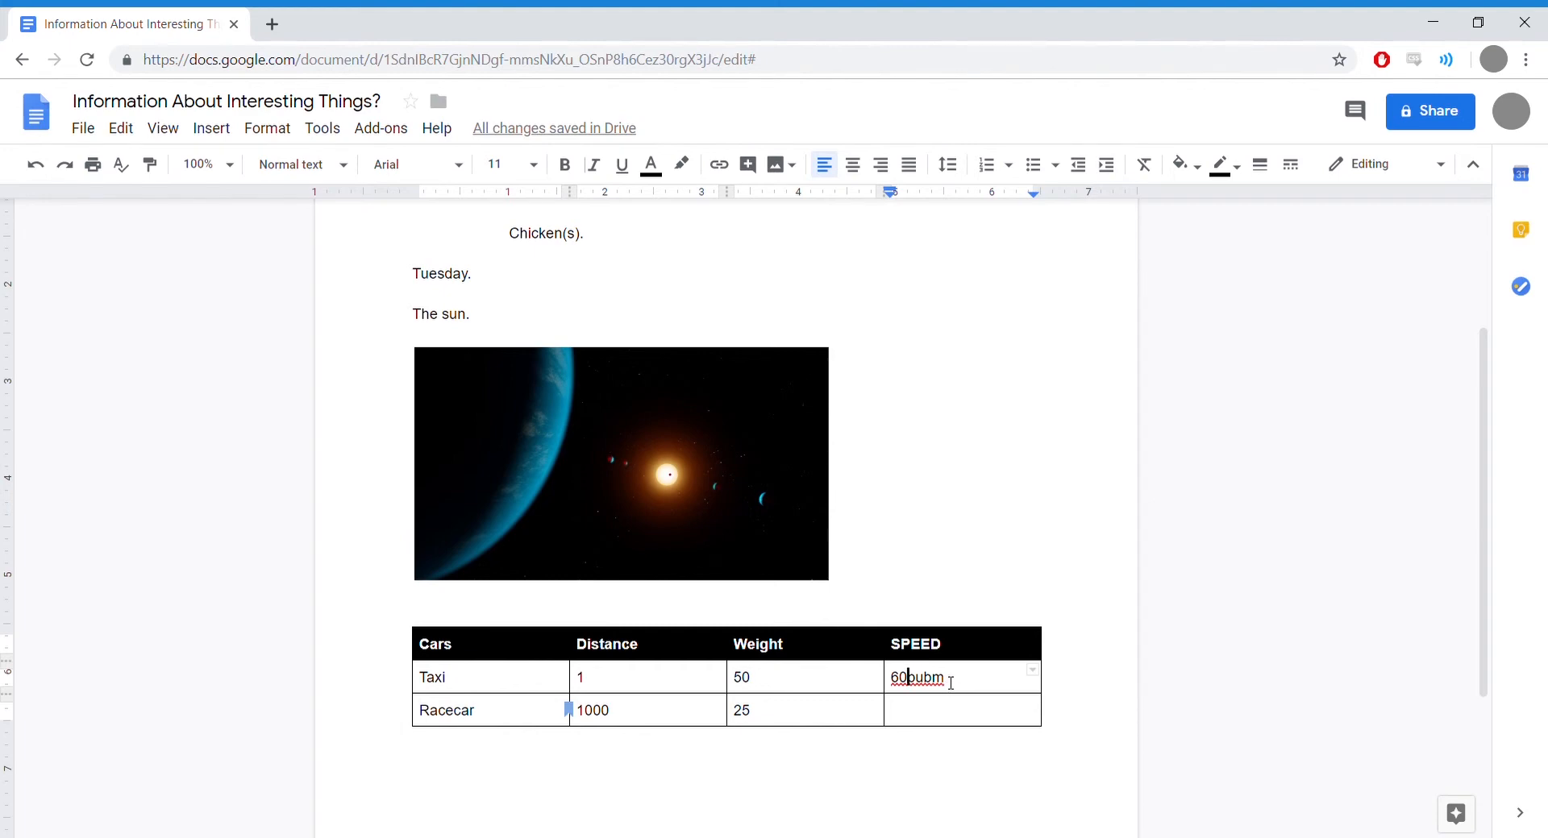
key("shift+Left")
key("shift+Left")
key("shift+Left")
key("shift+Left")
type("mphs")
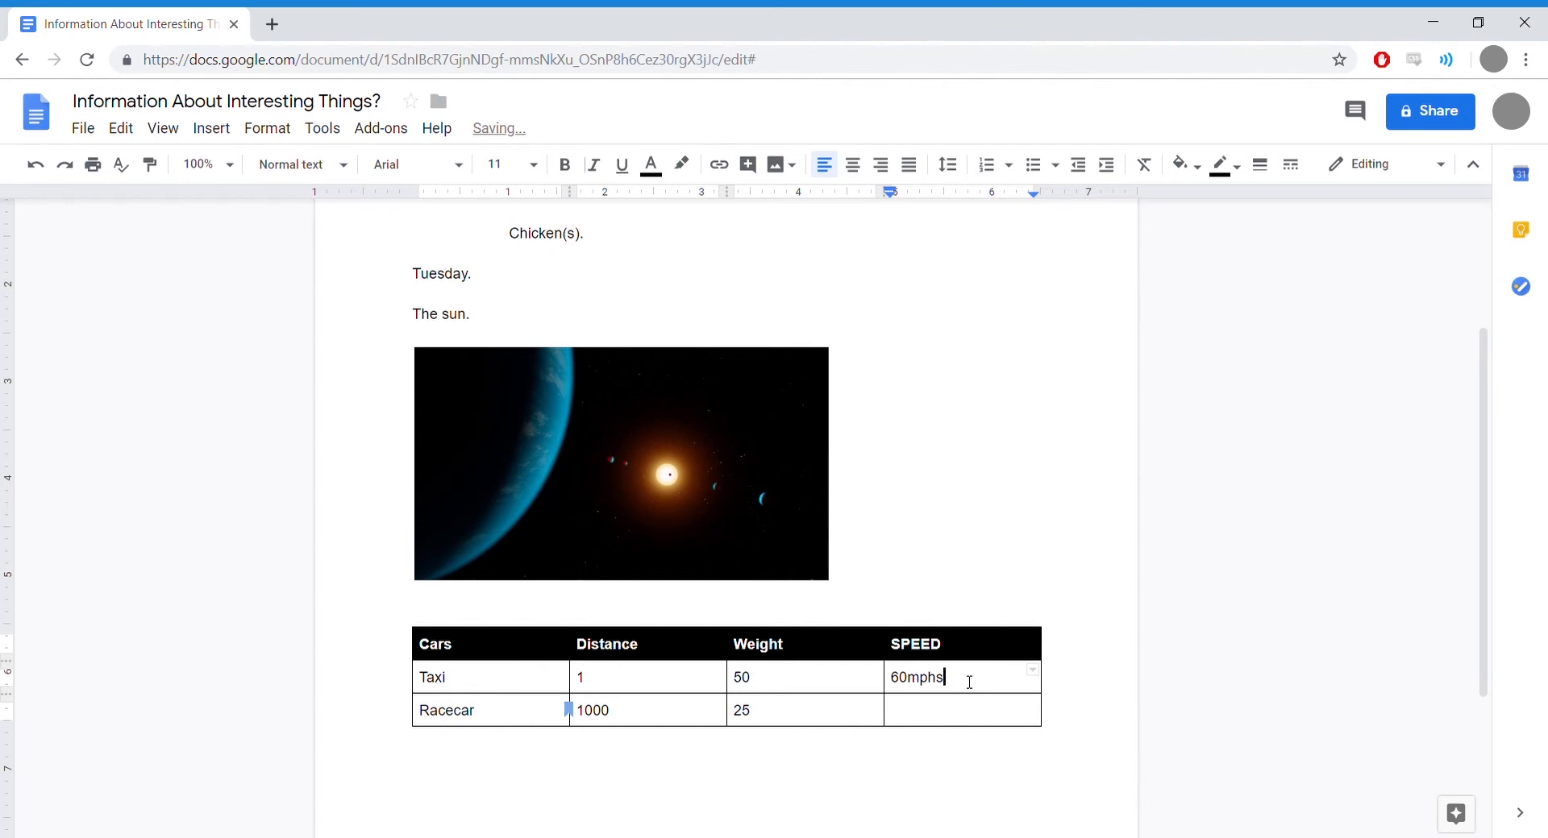
Step: Enter 500 mphs in Racecar's SPEED cell
left_click(945, 720)
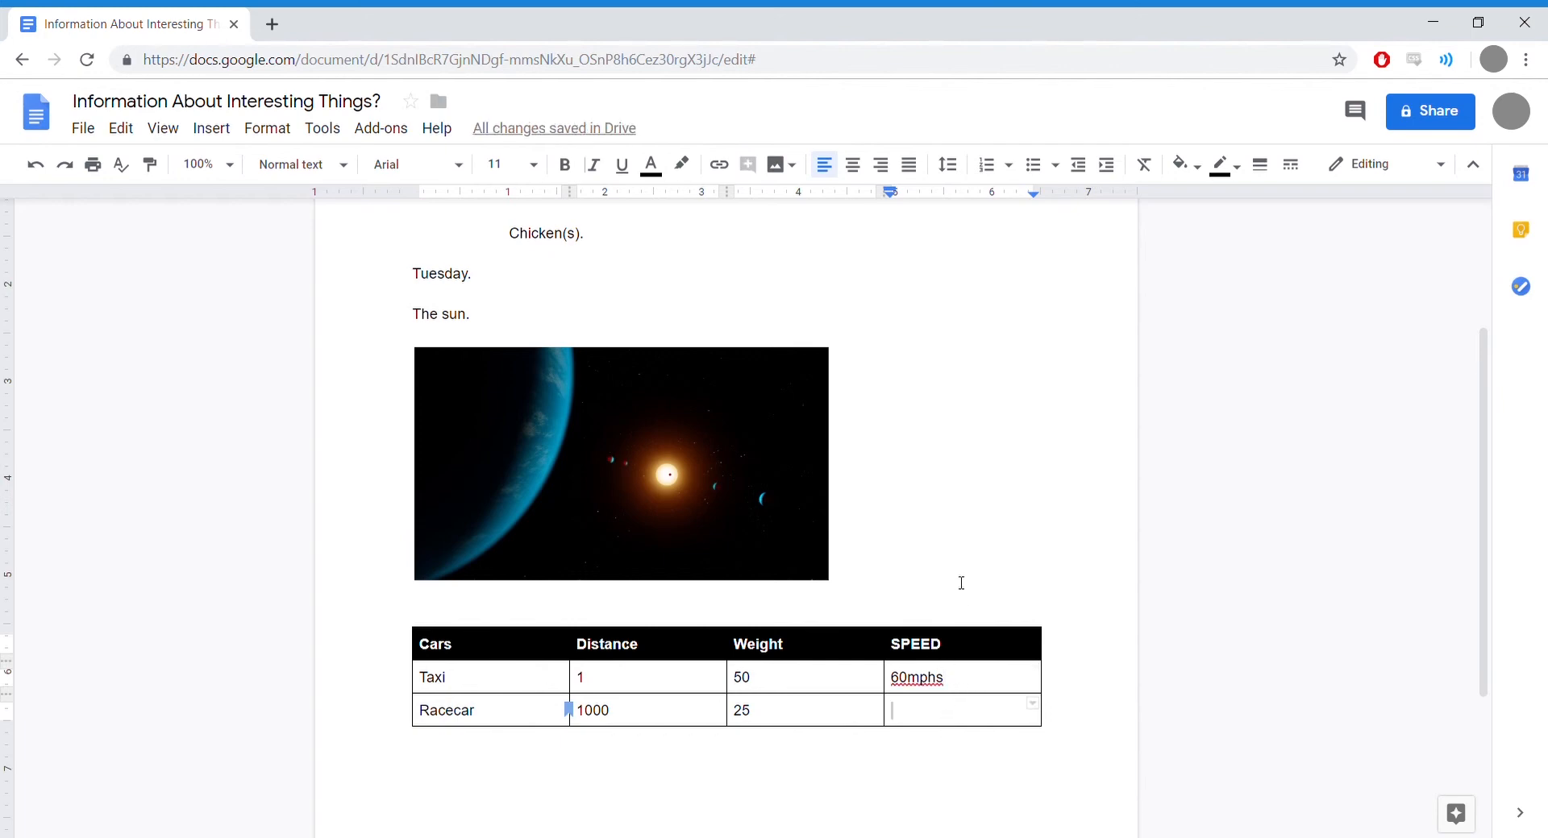
left_click(911, 681)
left_click(977, 717)
type("500")
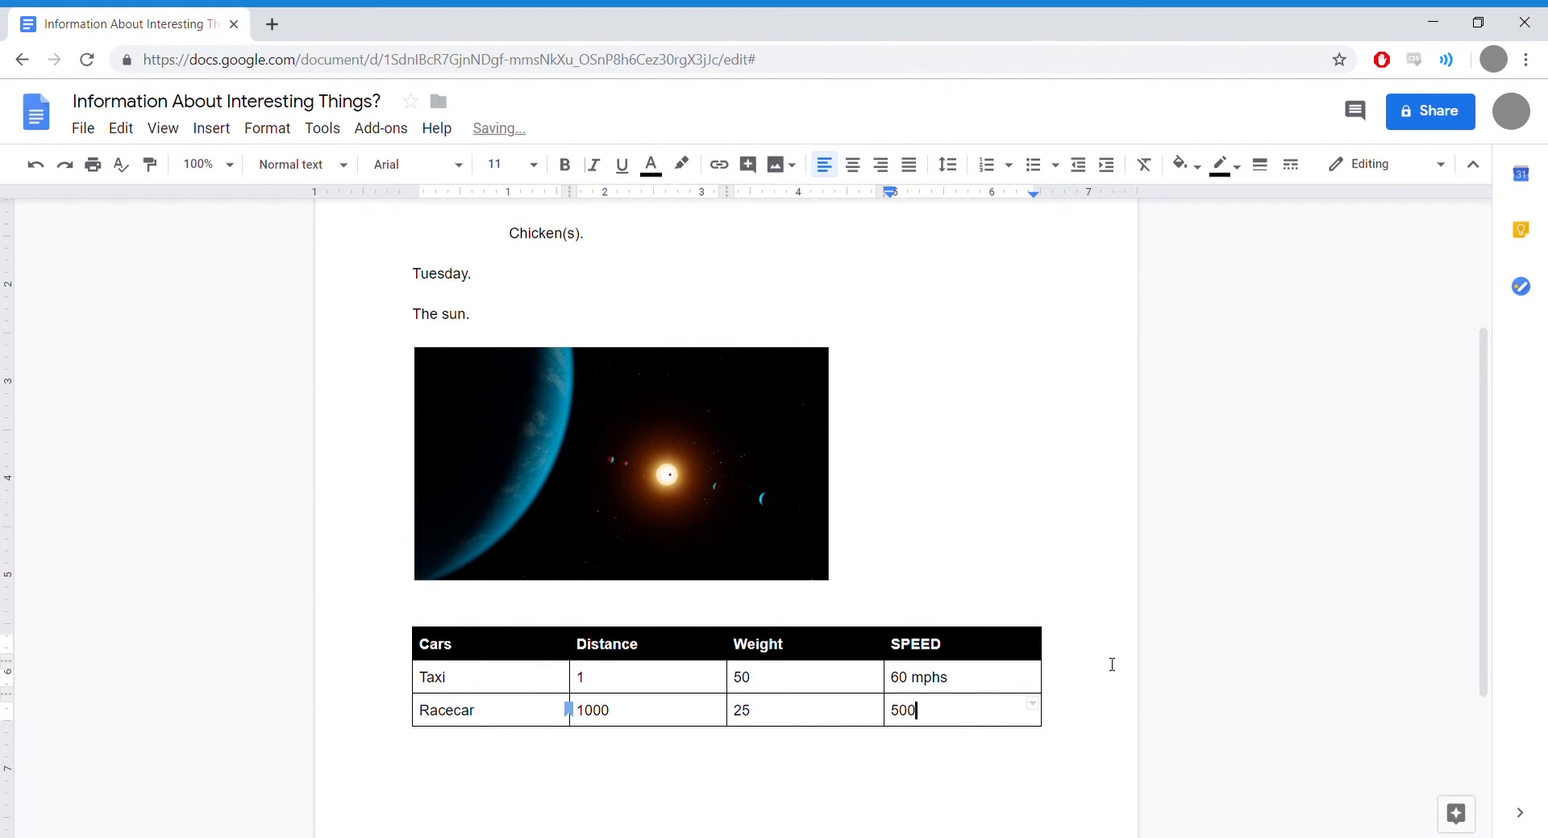
type(" mphs")
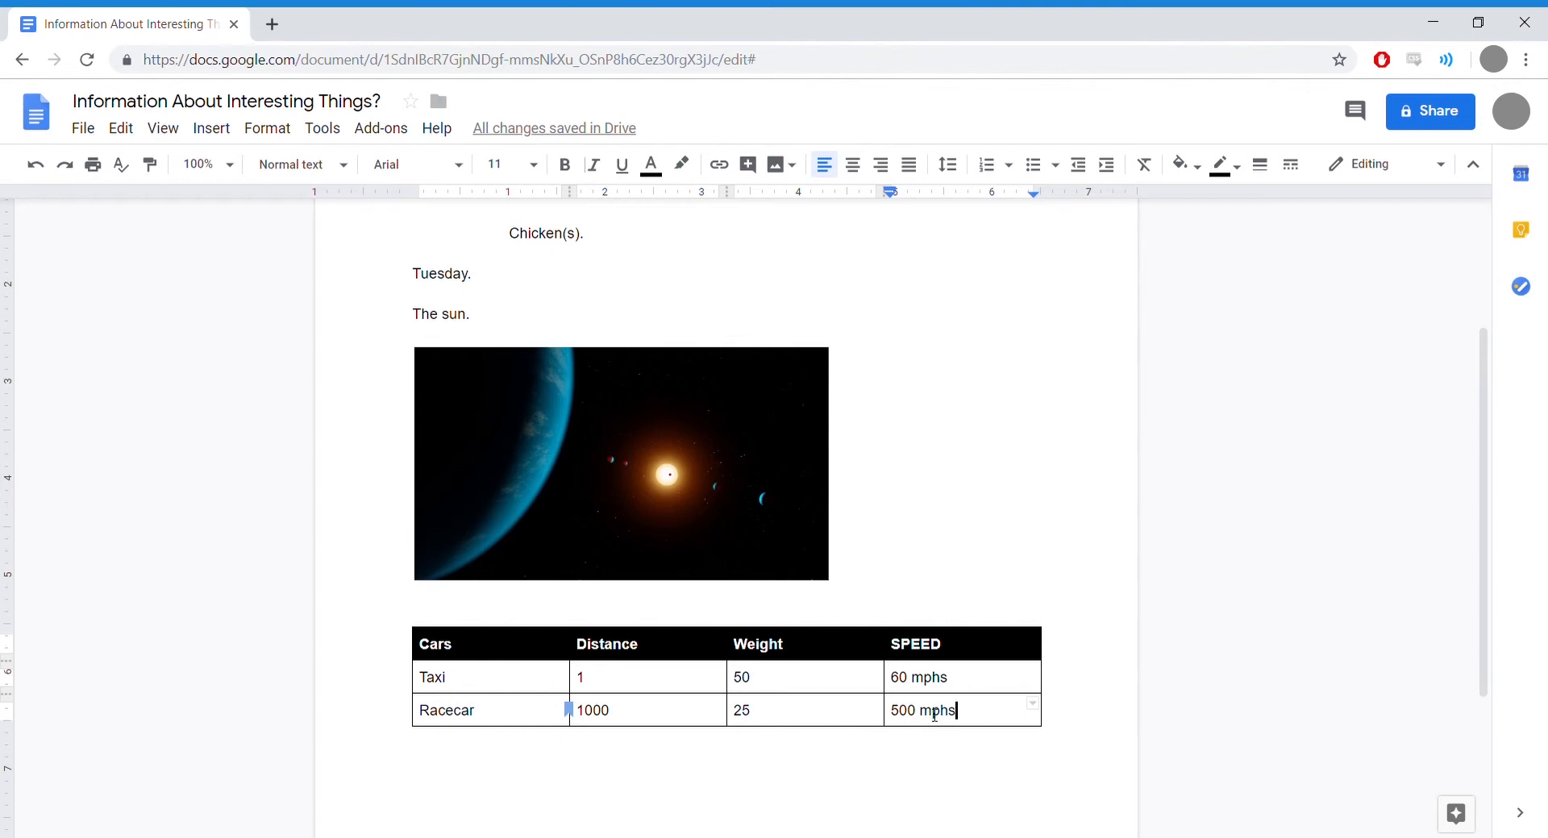
left_click(596, 715)
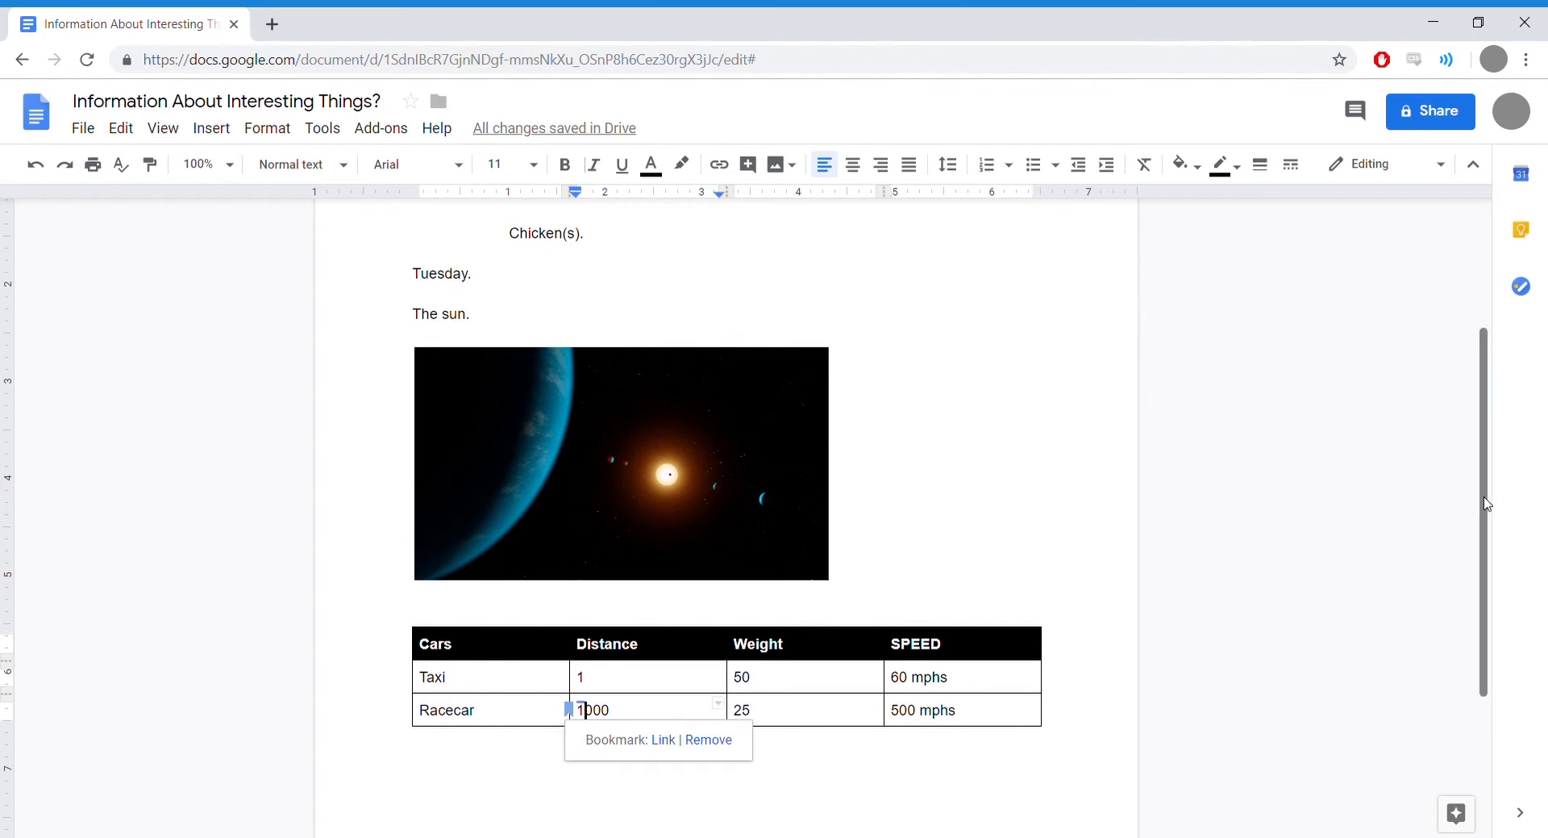
left_click_drag(1487, 504, 1488, 372)
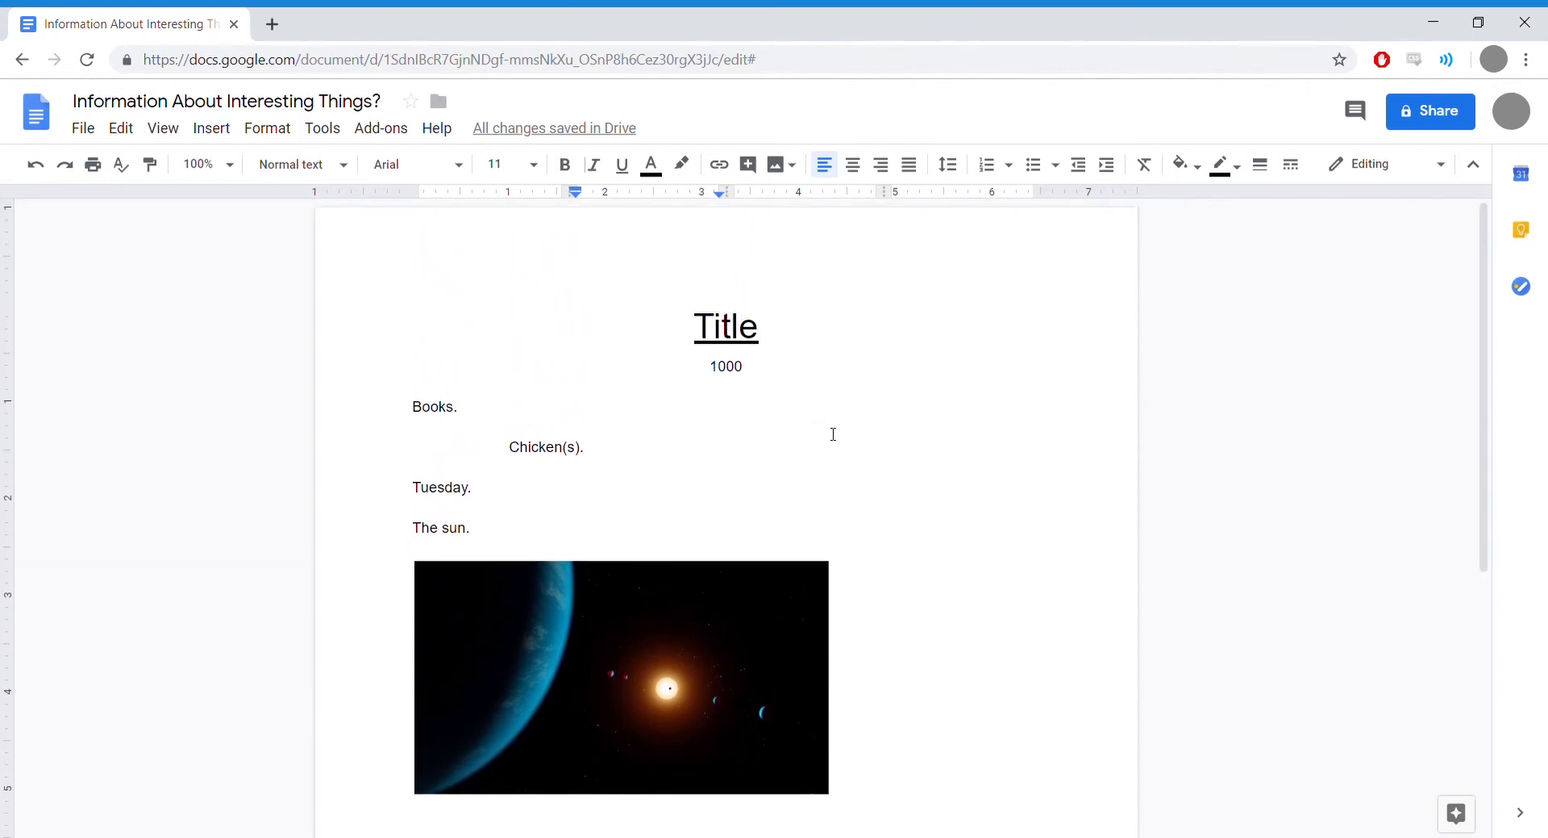
scroll(832, 435, "down", 5)
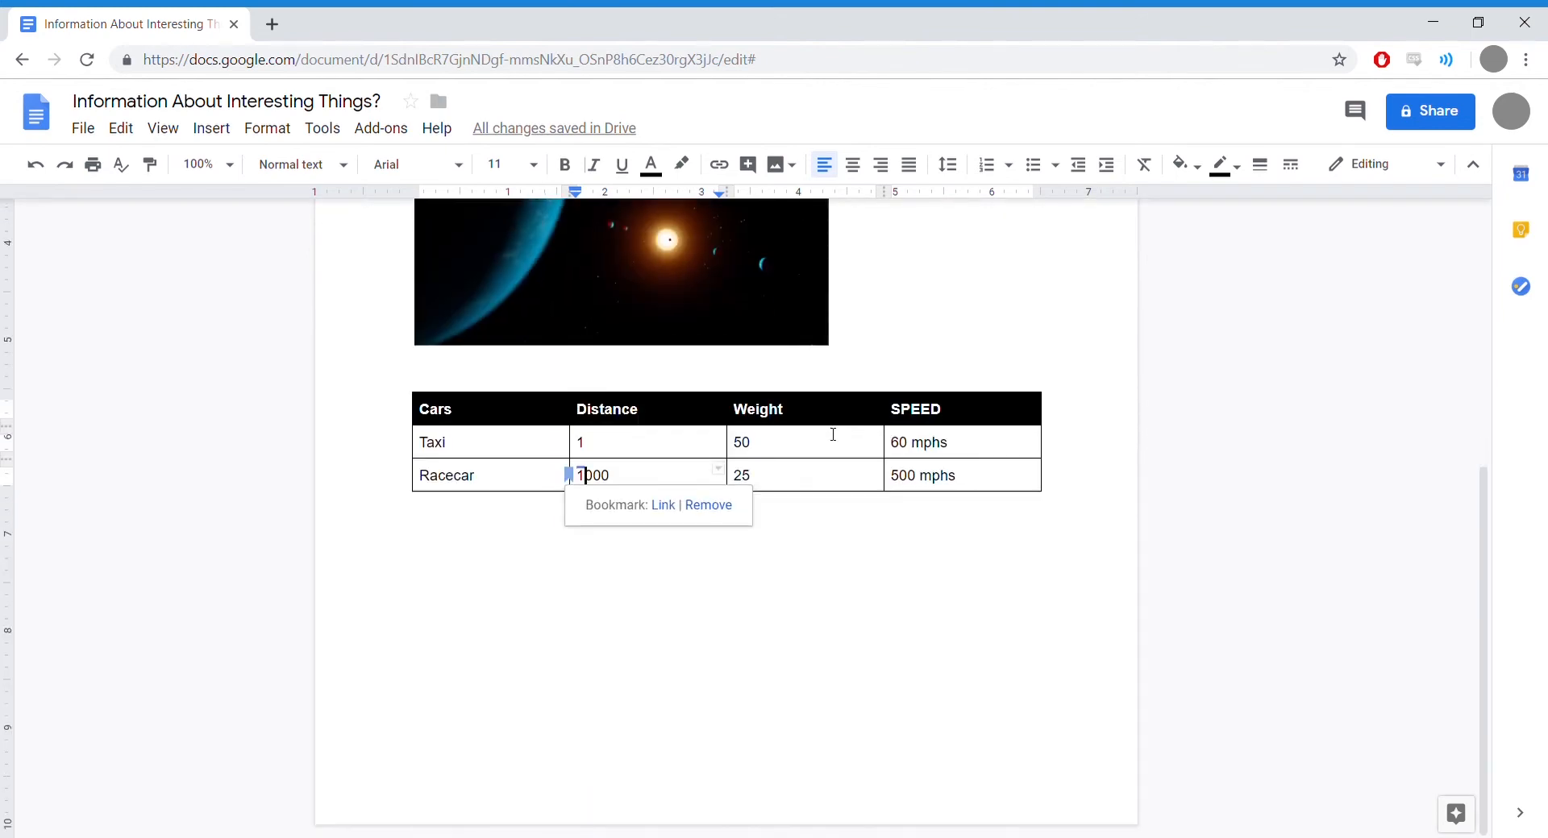
scroll(833, 435, "up", 2)
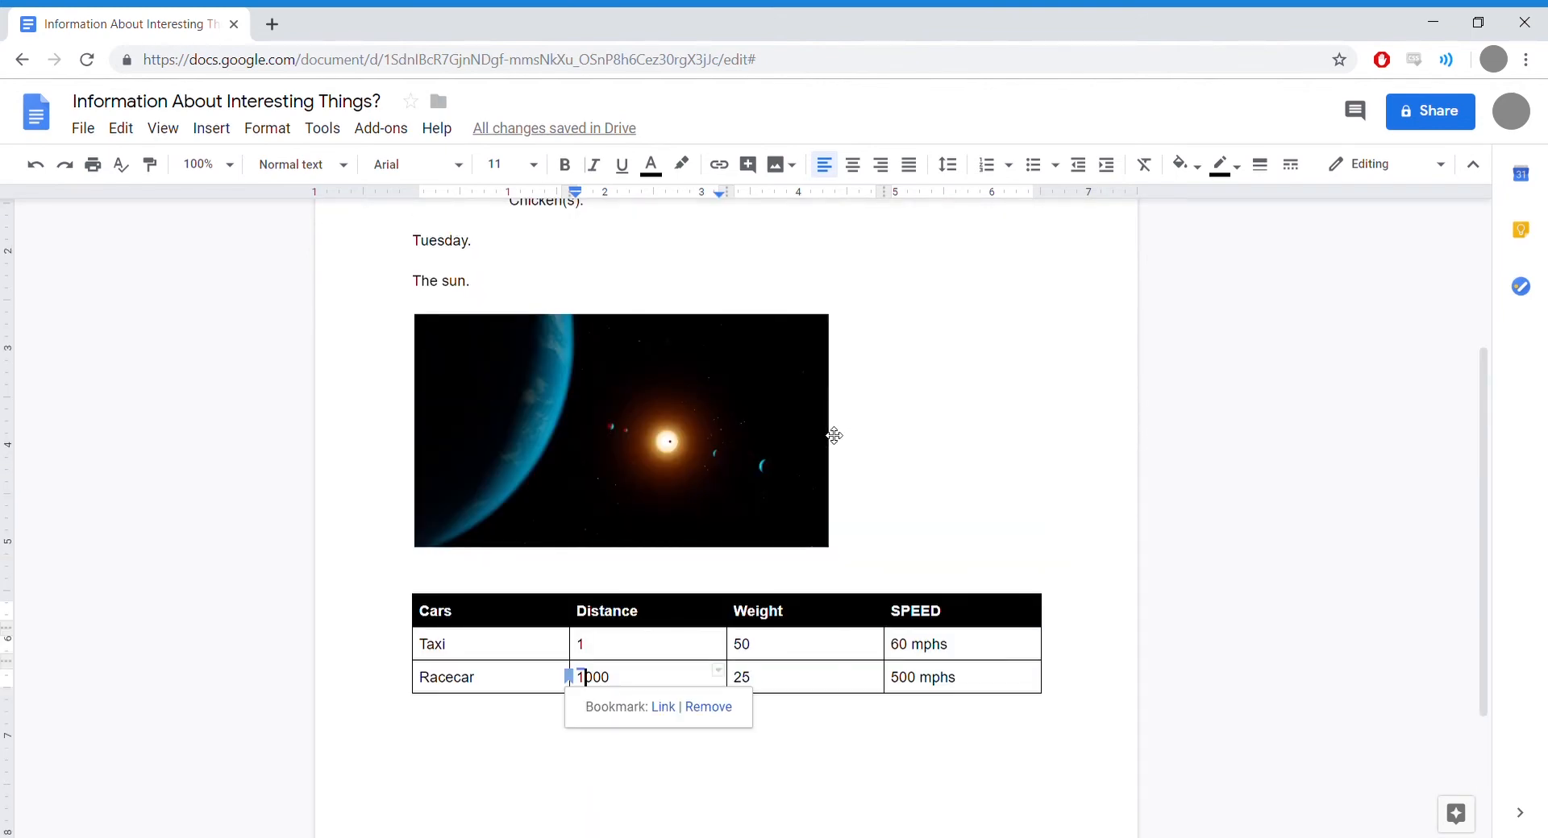
scroll(834, 436, "down", 1)
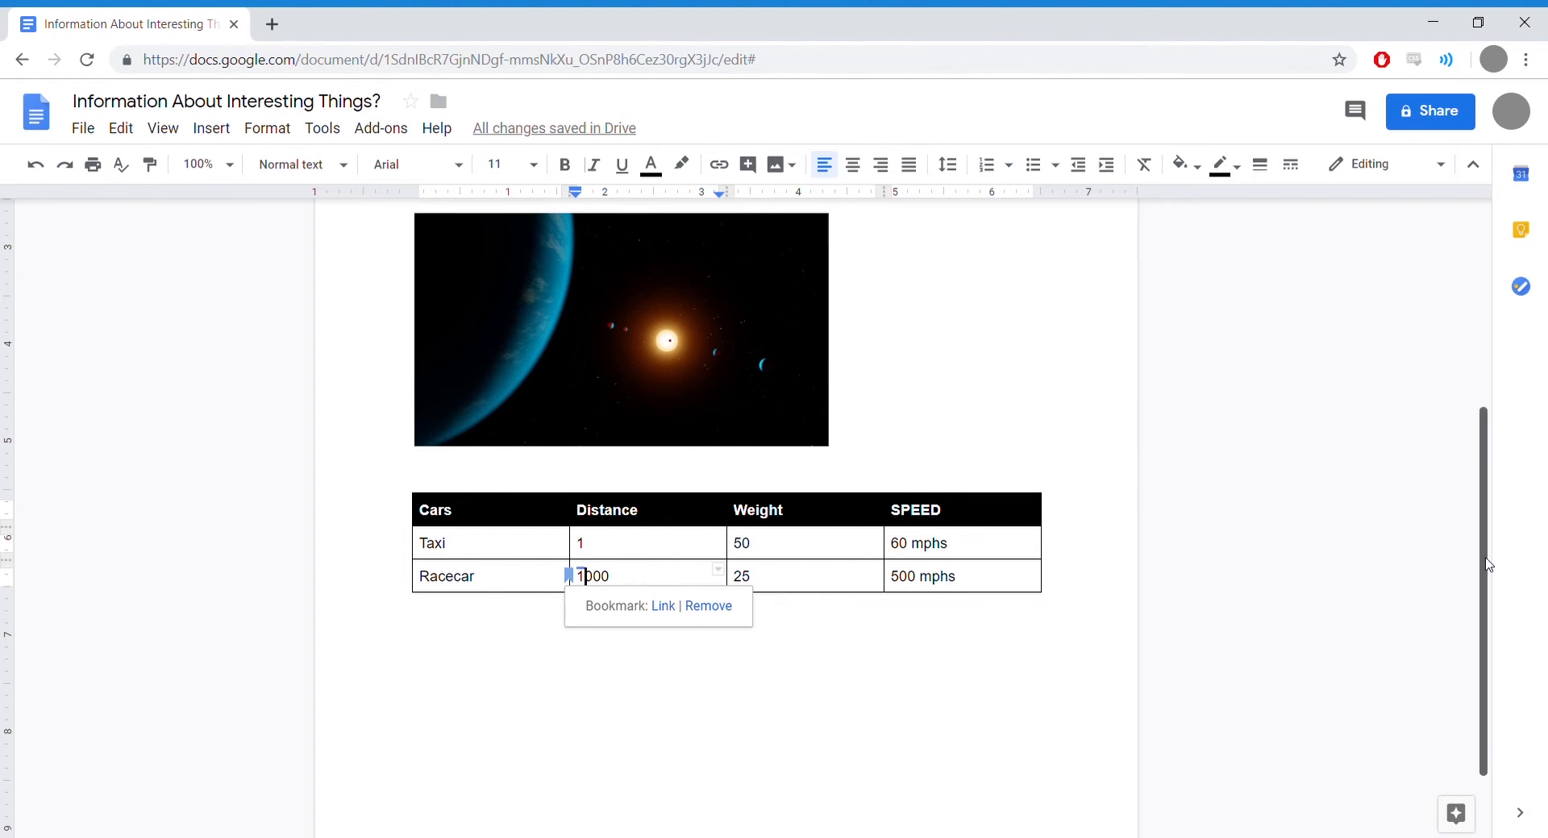
left_click_drag(1477, 569, 1485, 353)
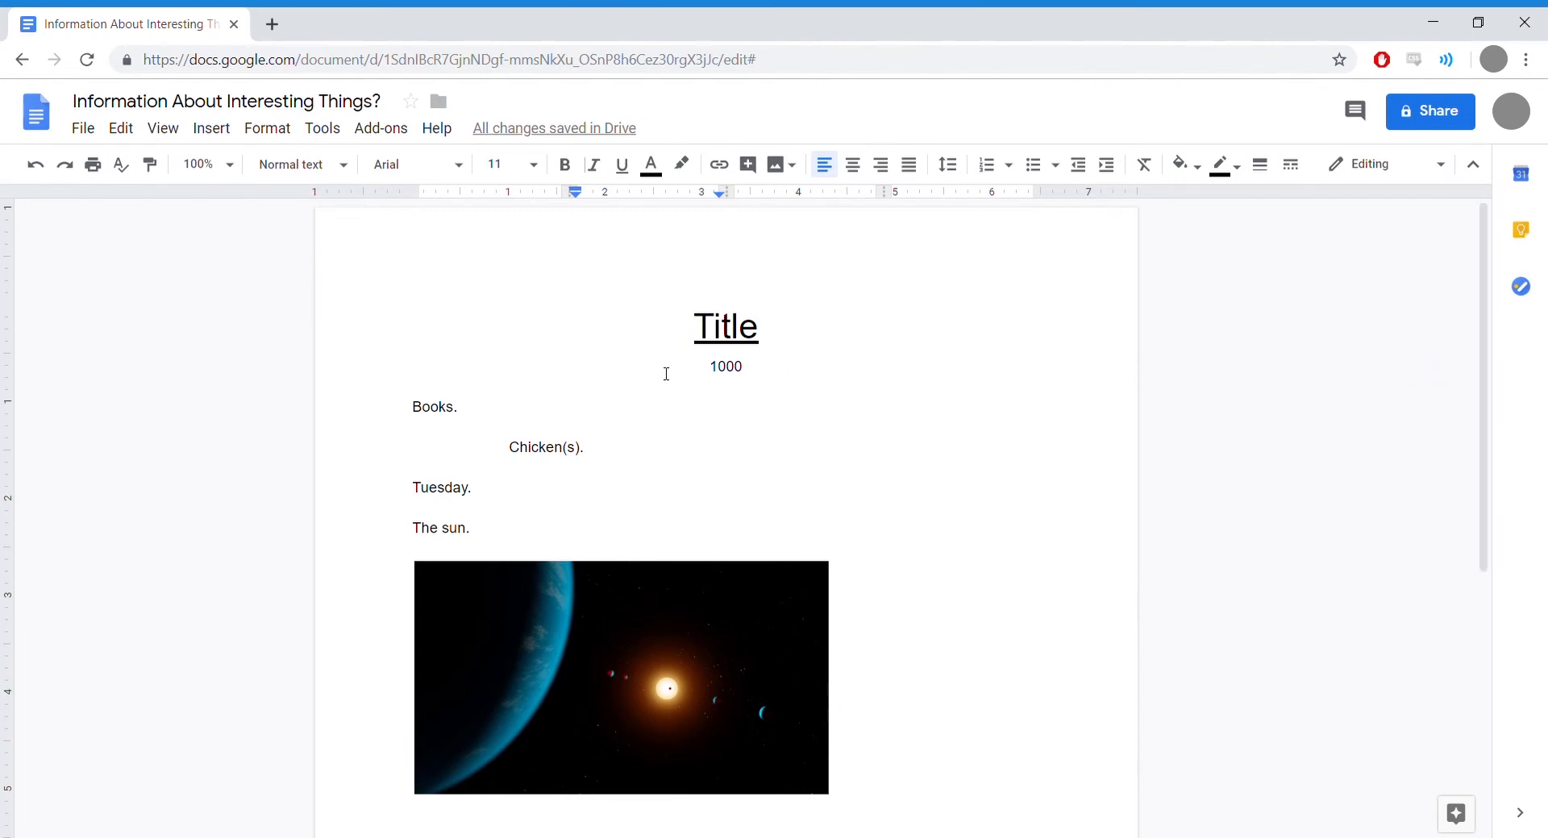
double_click(735, 369)
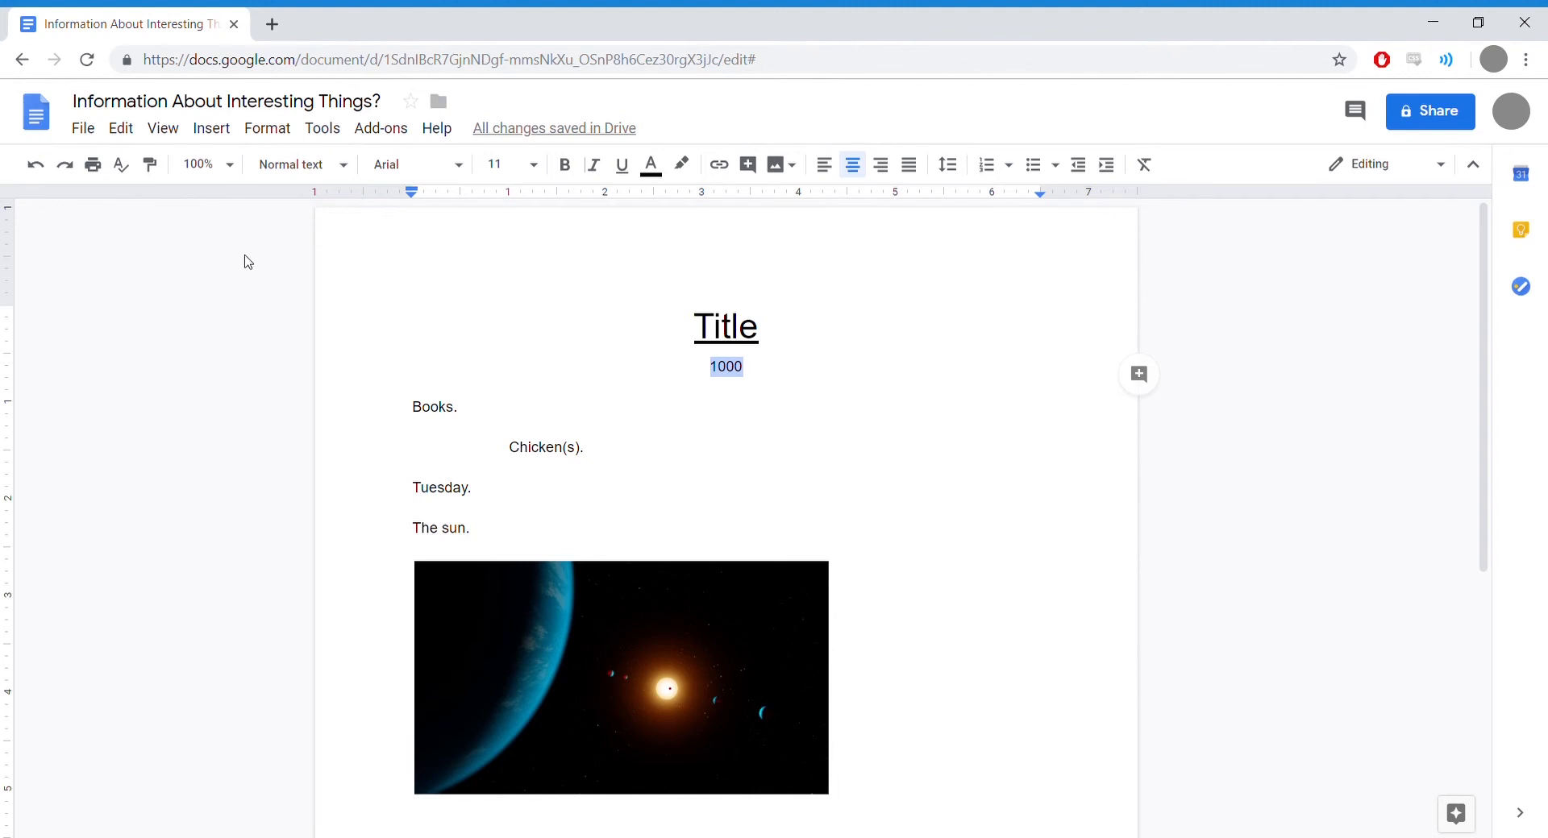
left_click(218, 131)
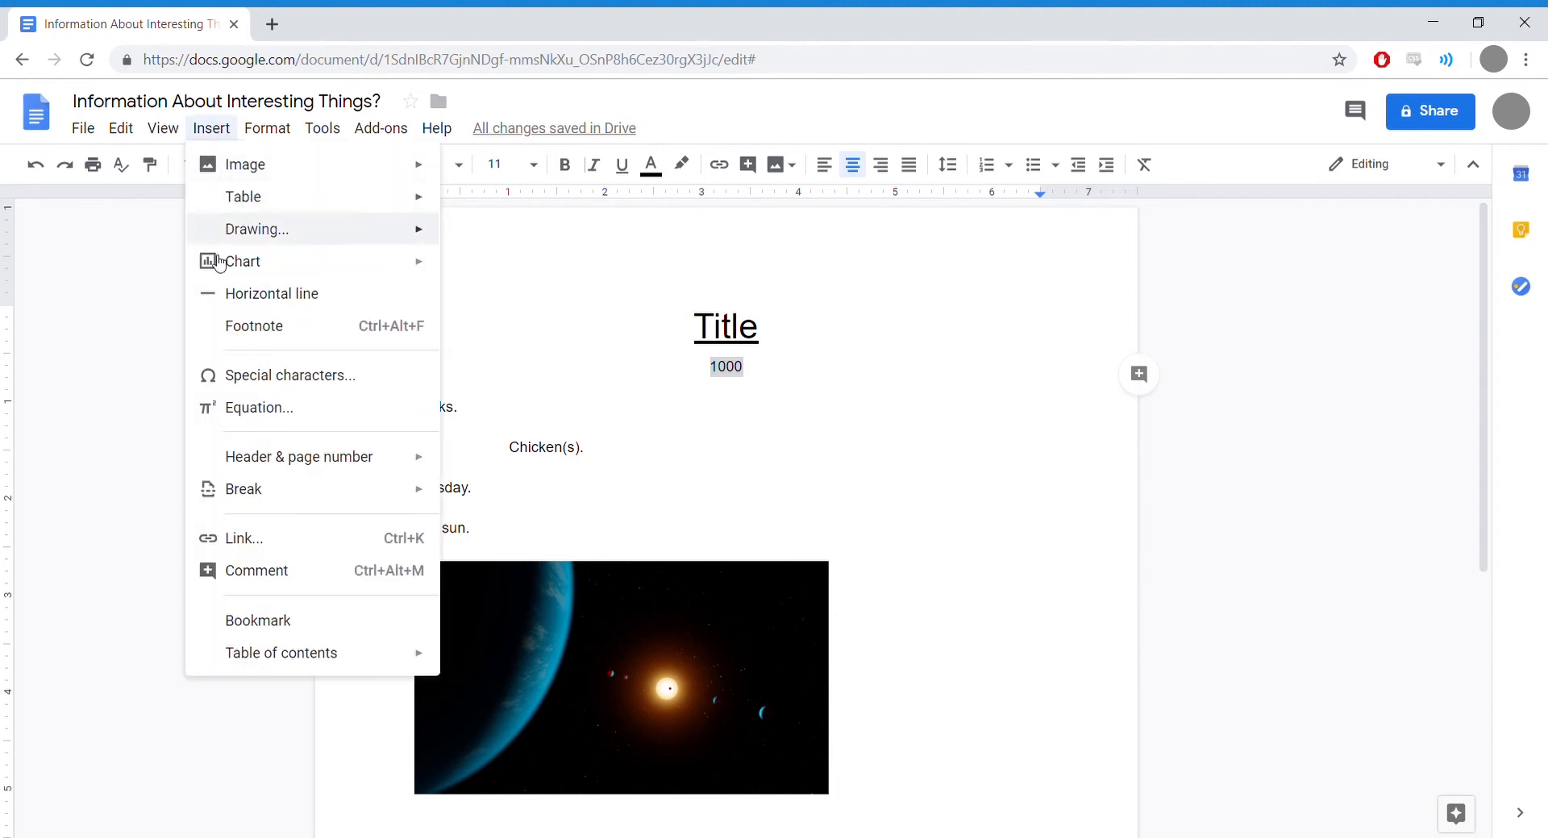
left_click(248, 539)
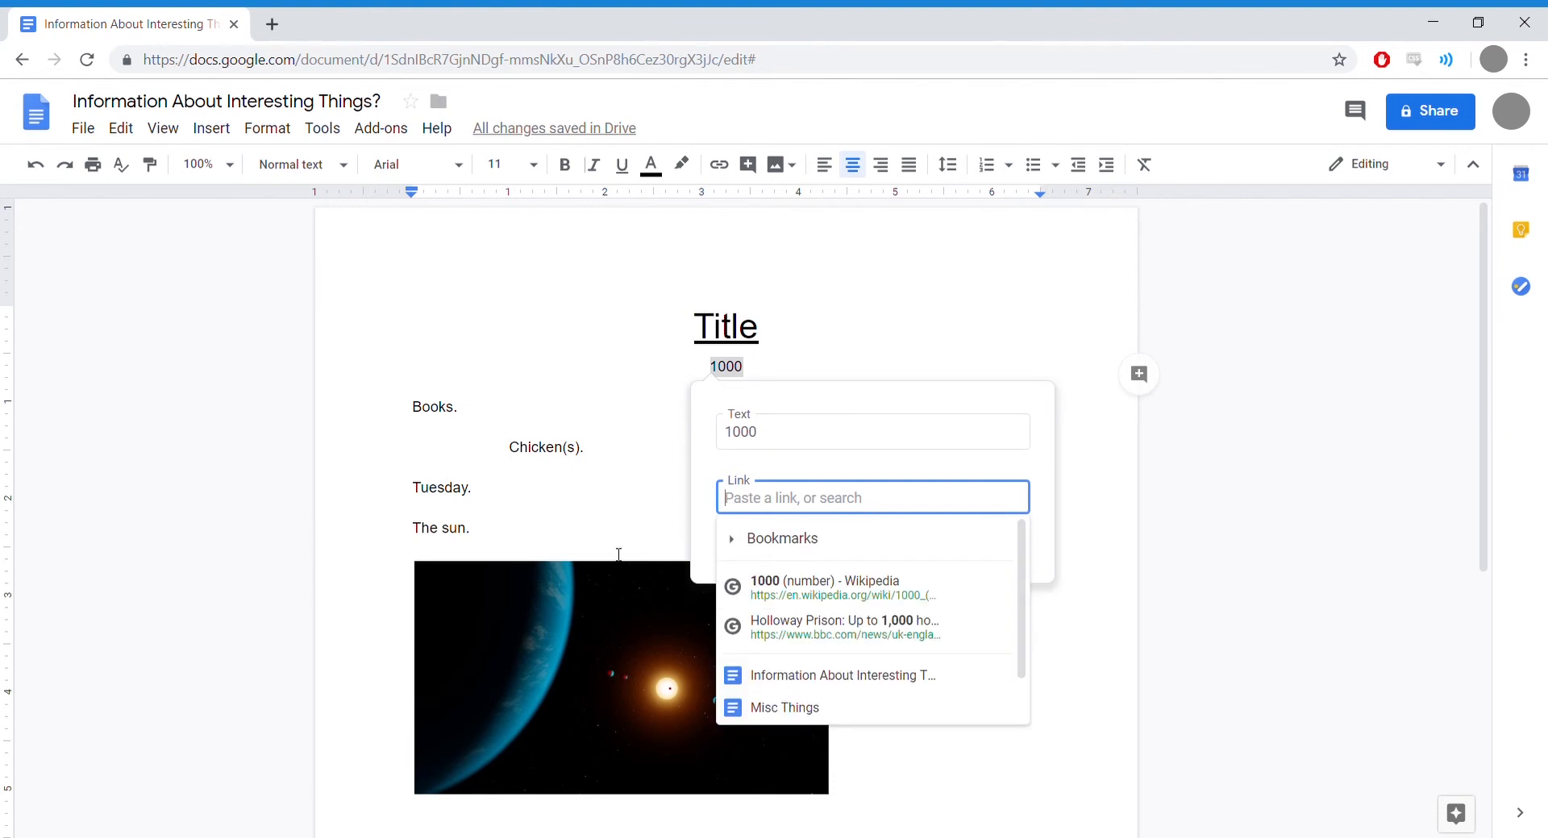
type("w")
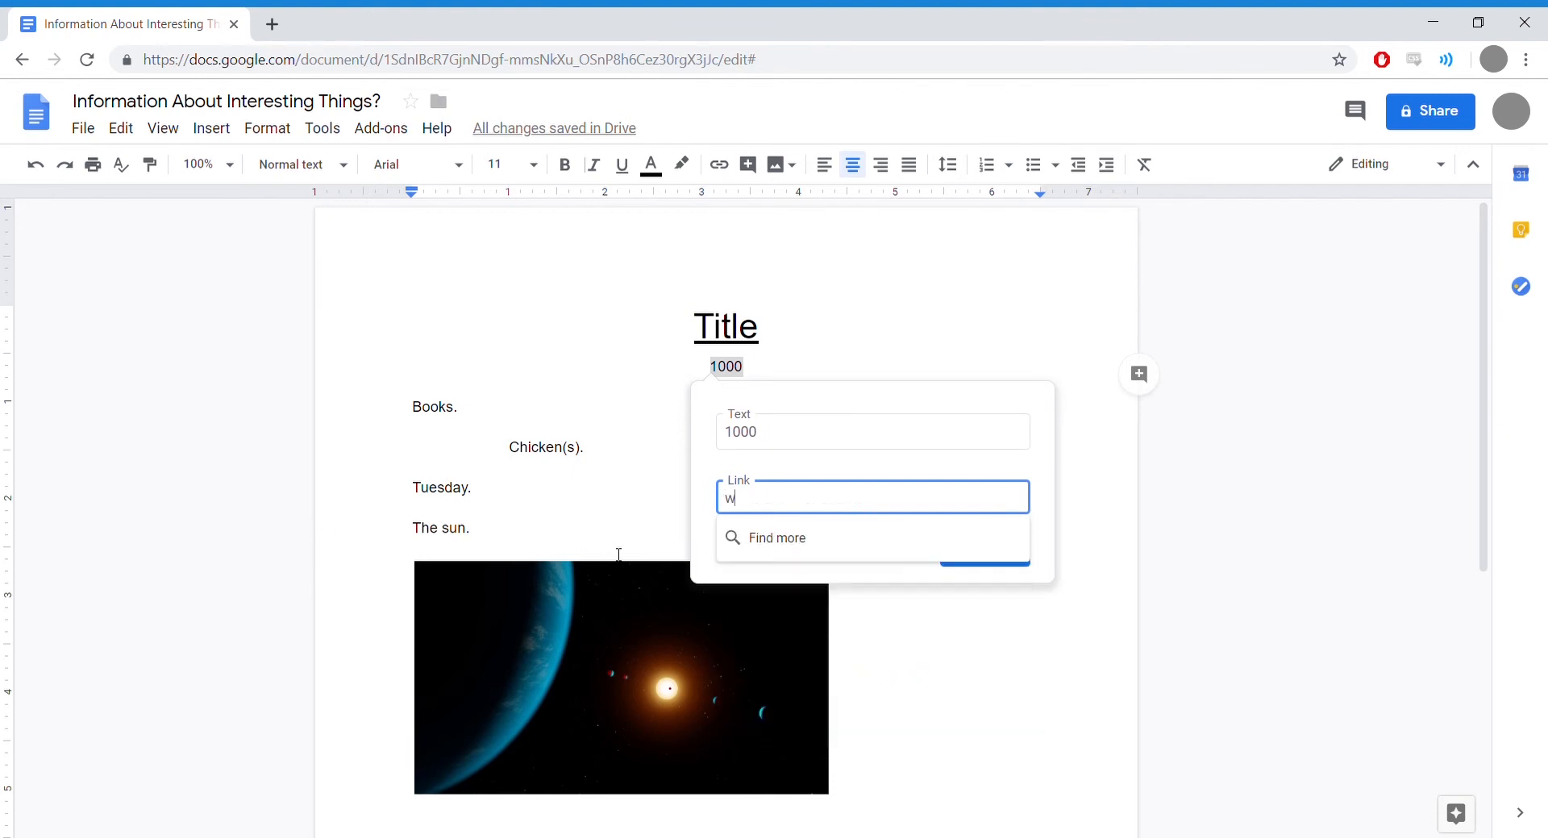
type("ww.g")
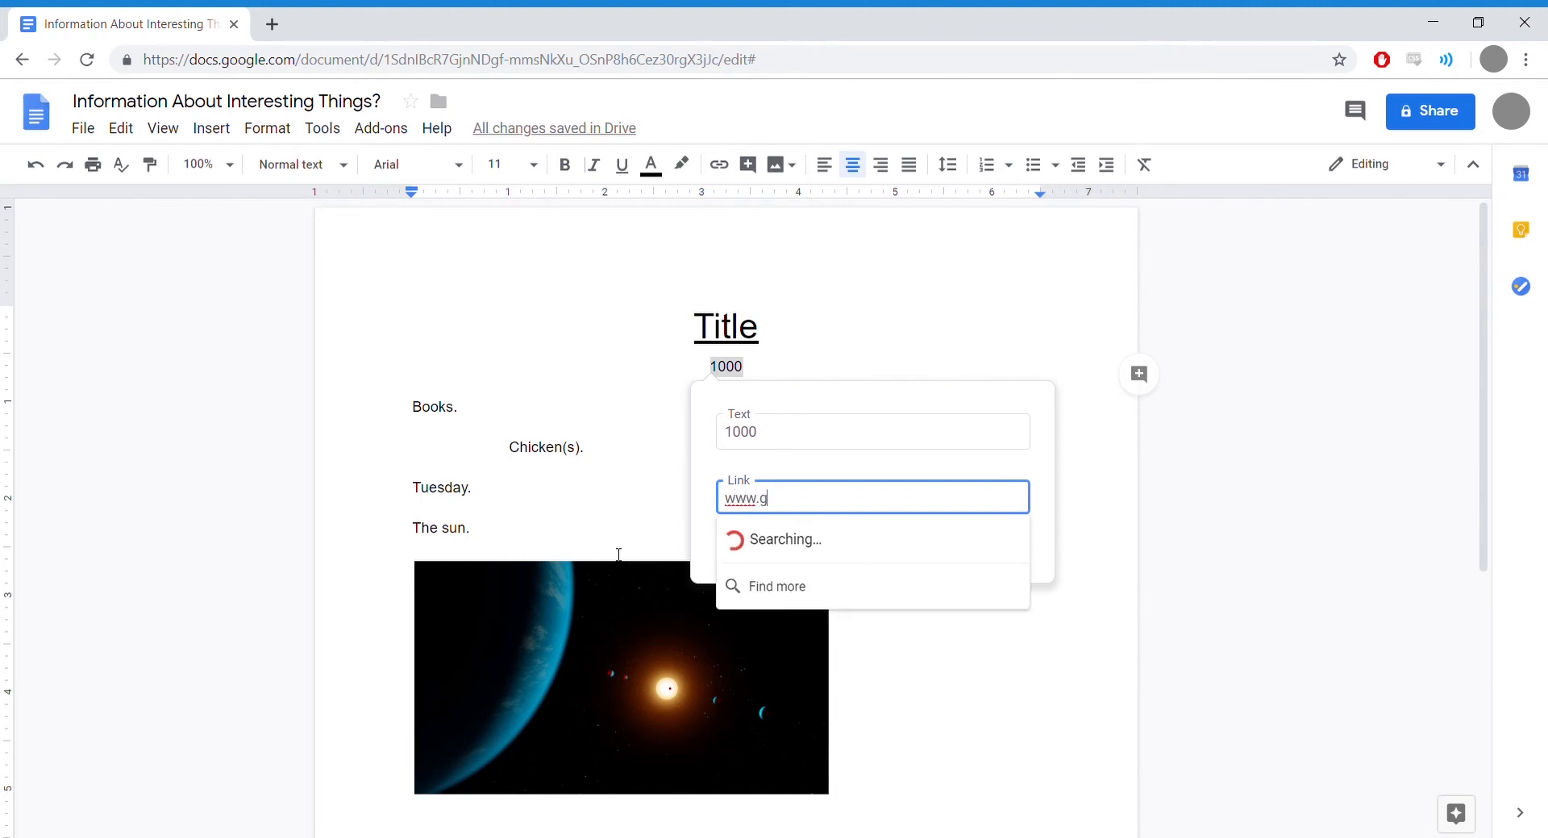
type("oogle.com")
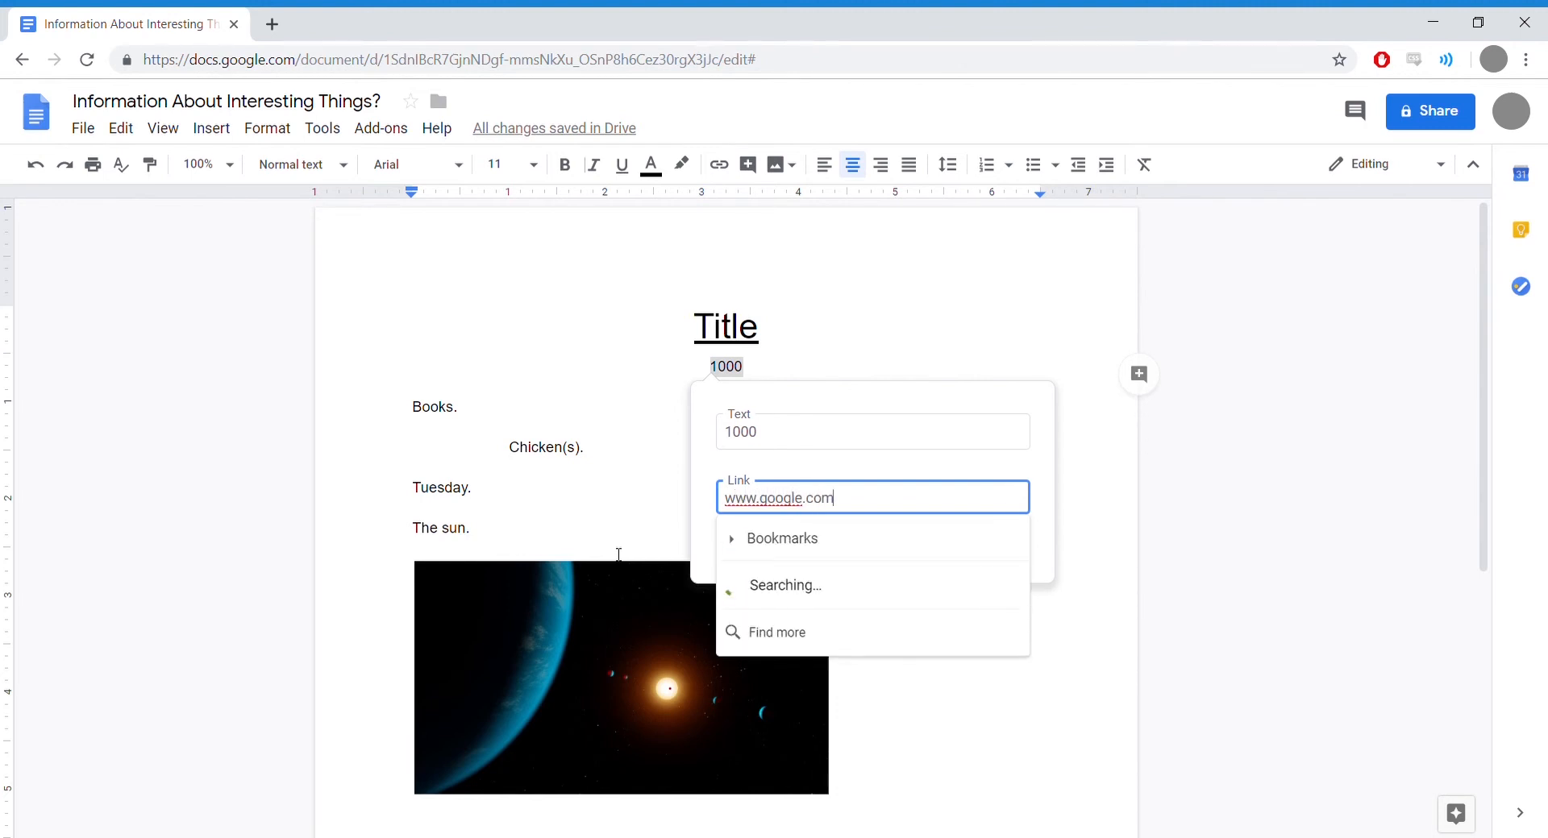
key("Return")
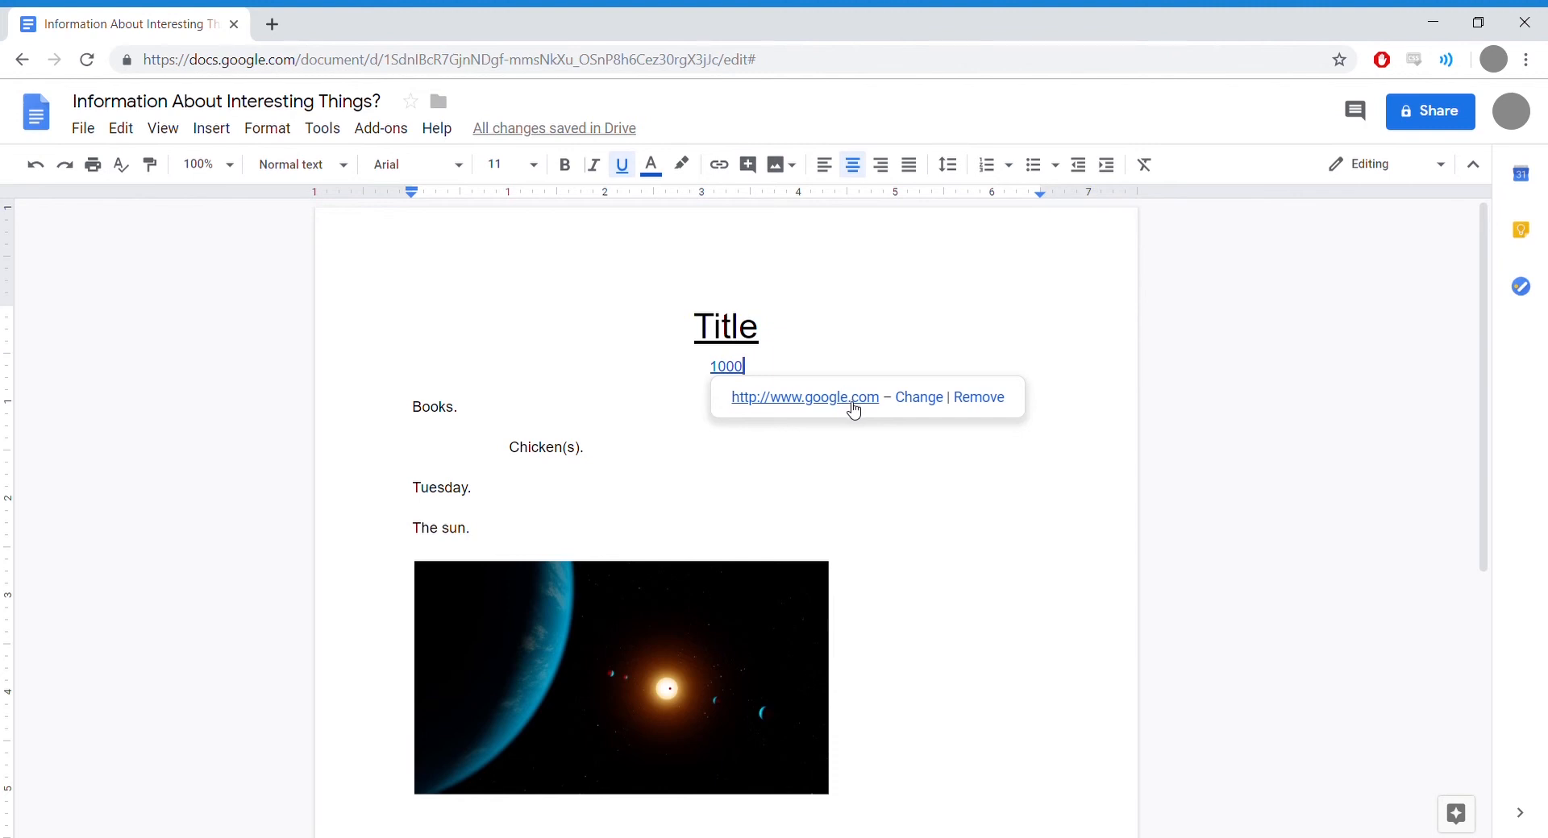
left_click(933, 407)
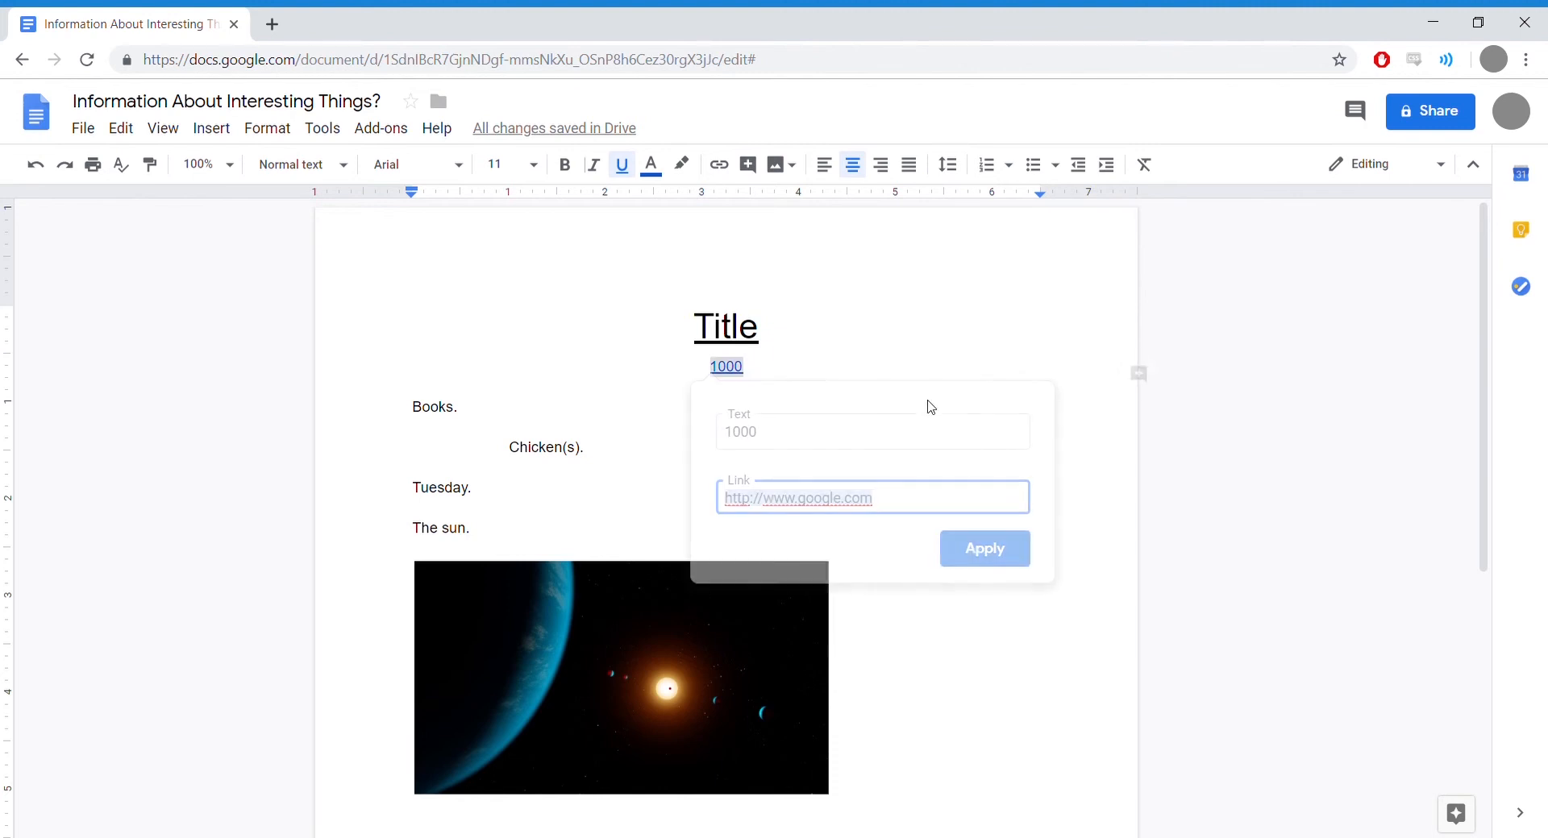
left_click_drag(846, 500, 793, 508)
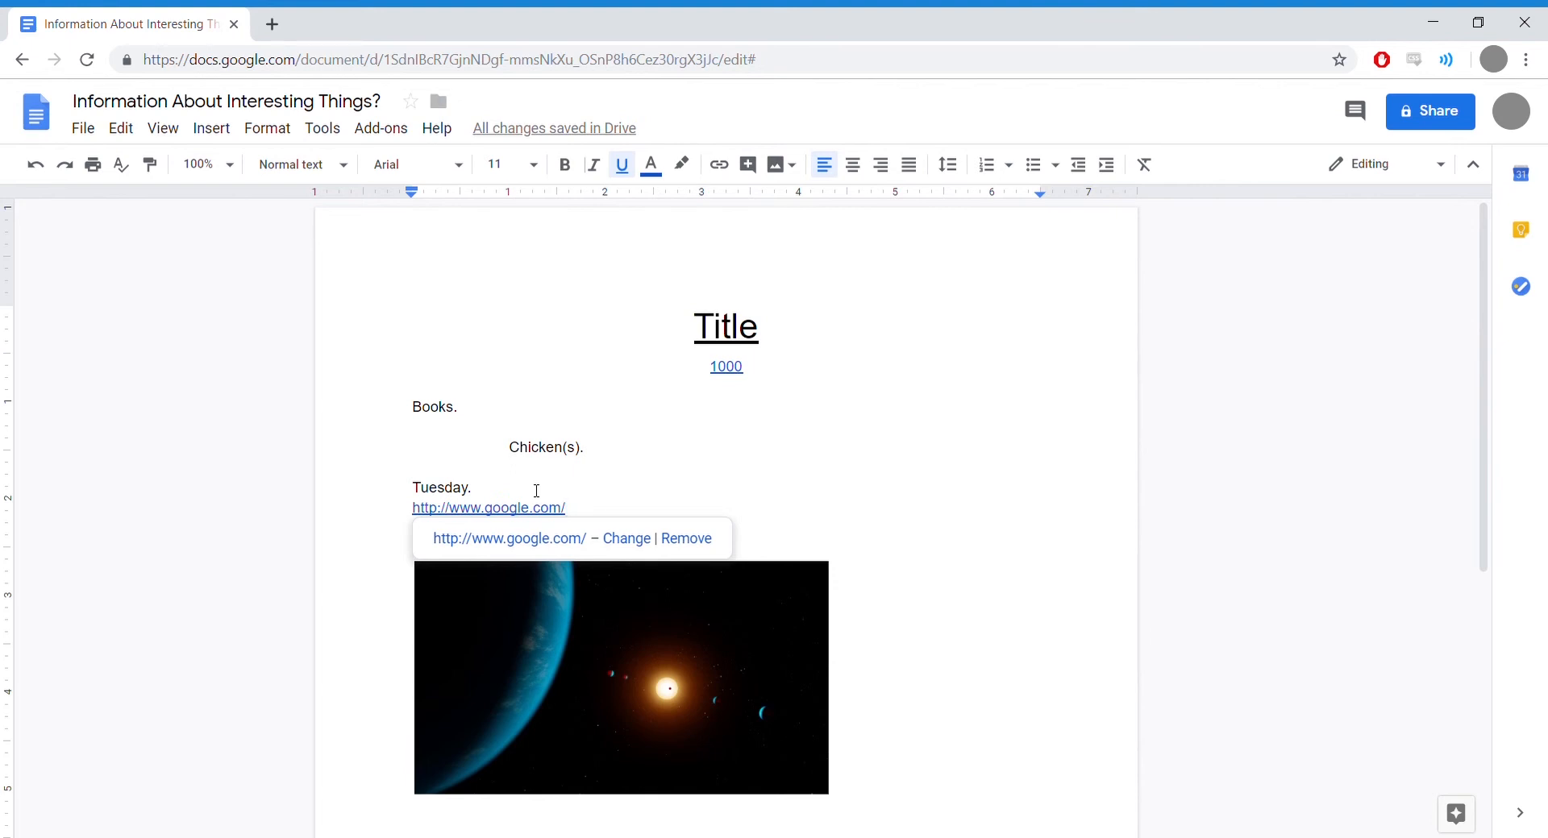
Step: Undo the stray Google link and repoint the 1000 link to the document's 1000 bookmark
left_click(132, 134)
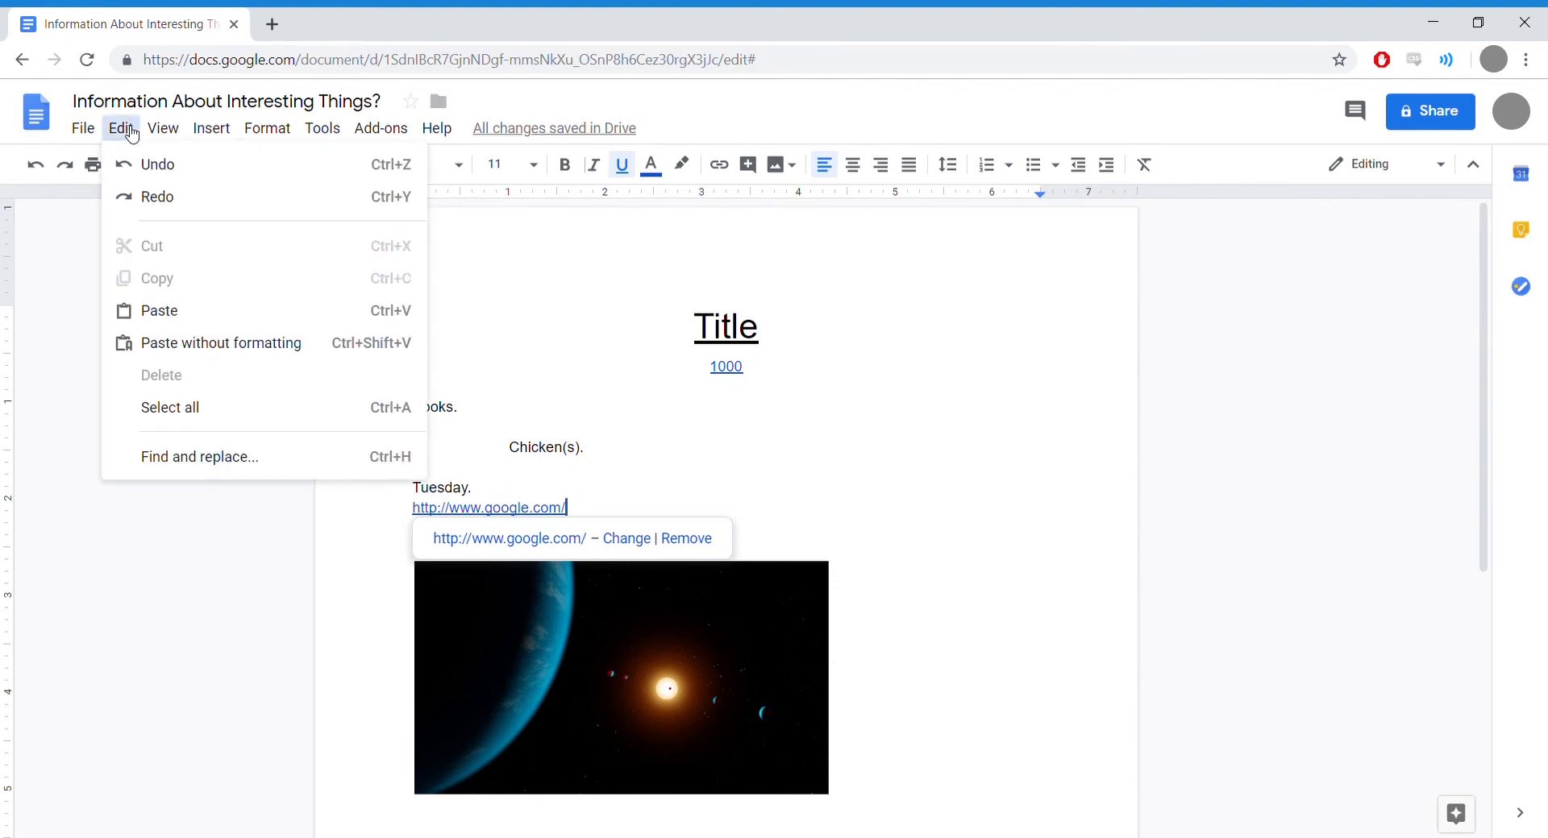
left_click(161, 169)
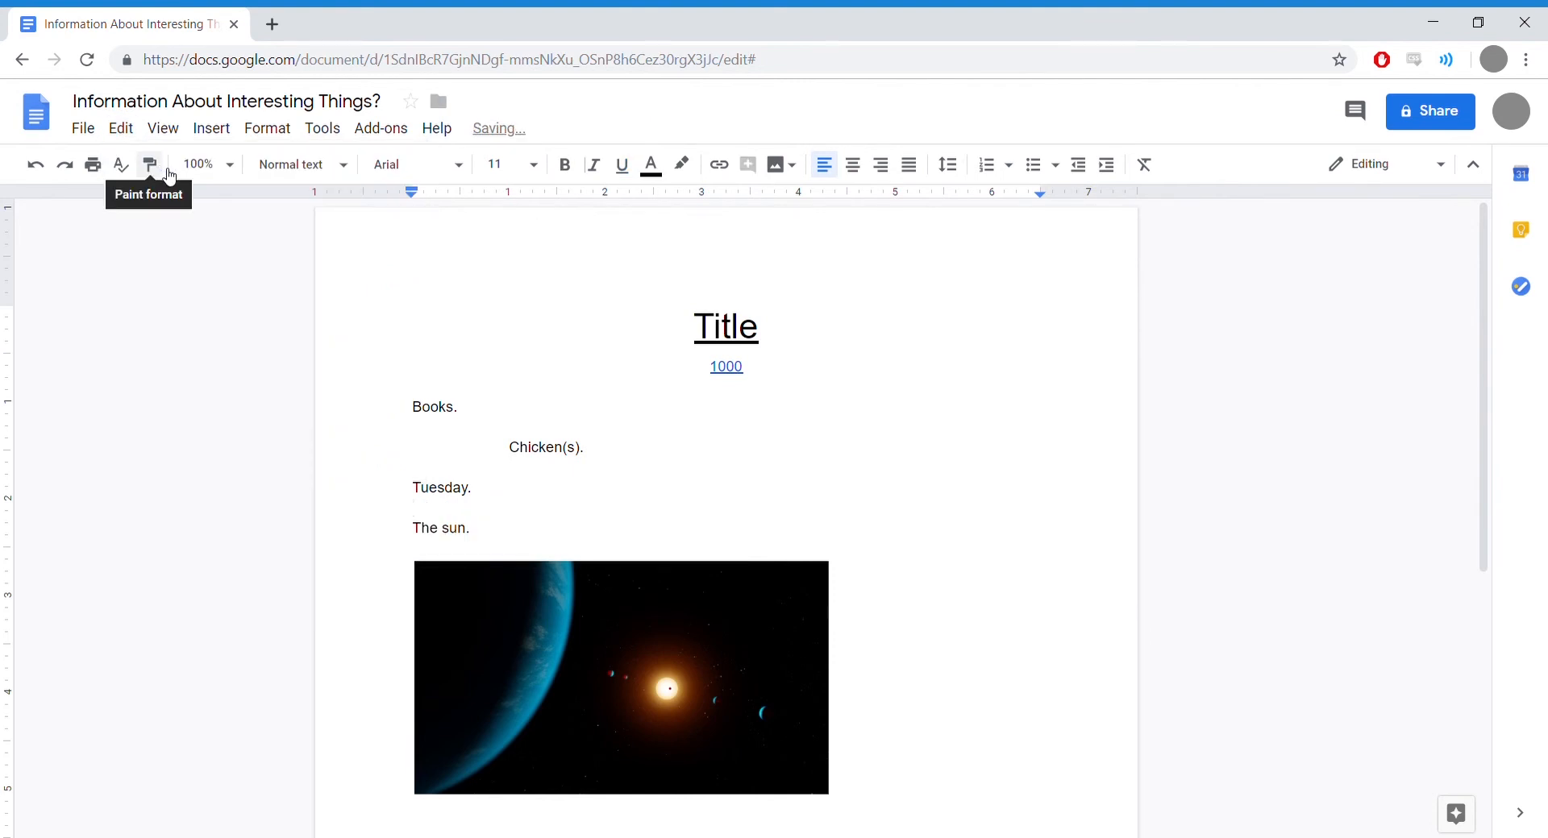
left_click(728, 371)
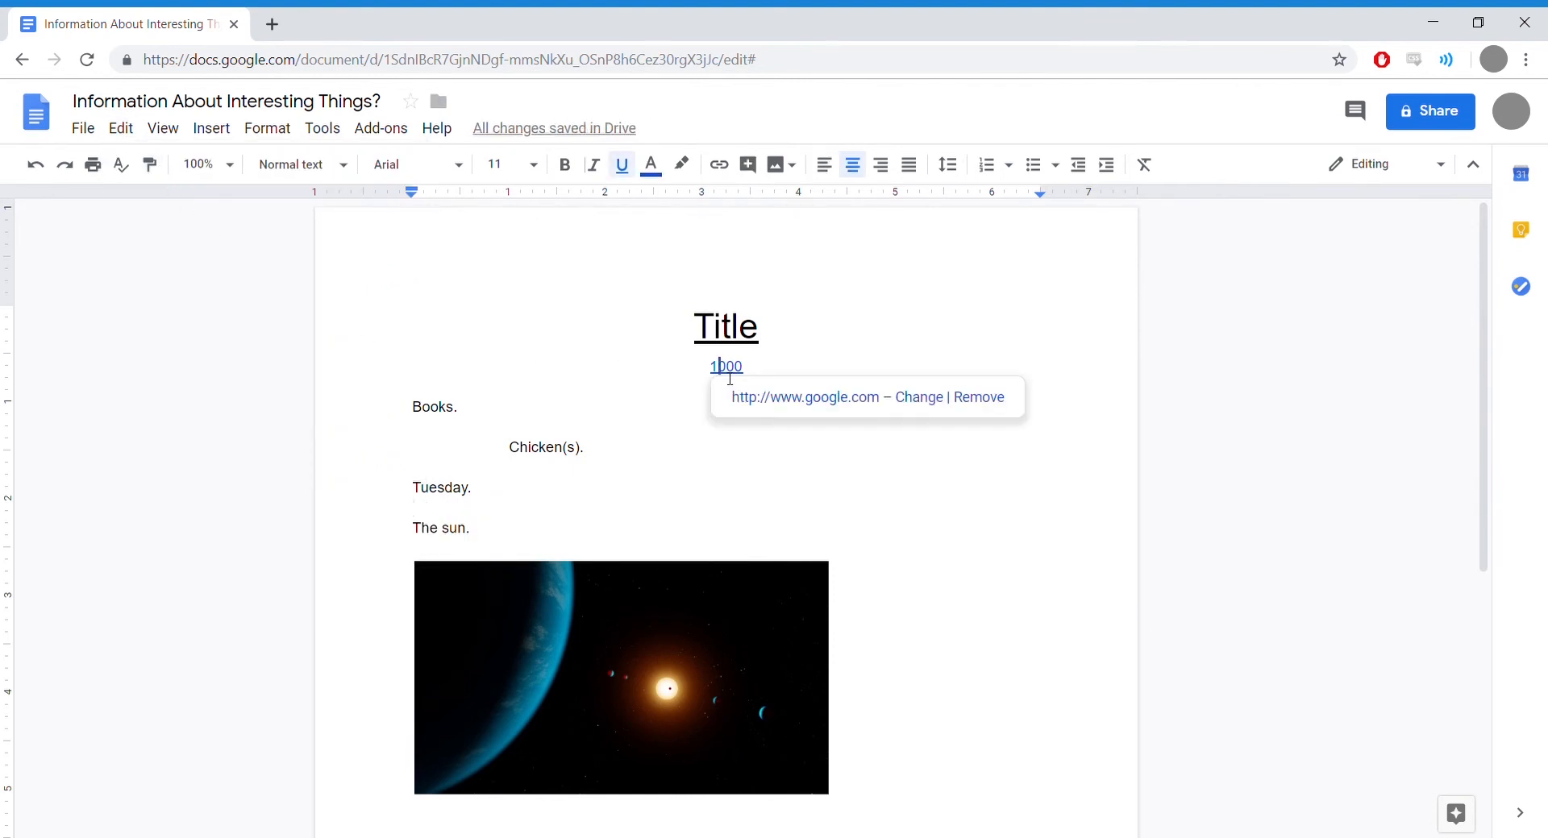
left_click(921, 399)
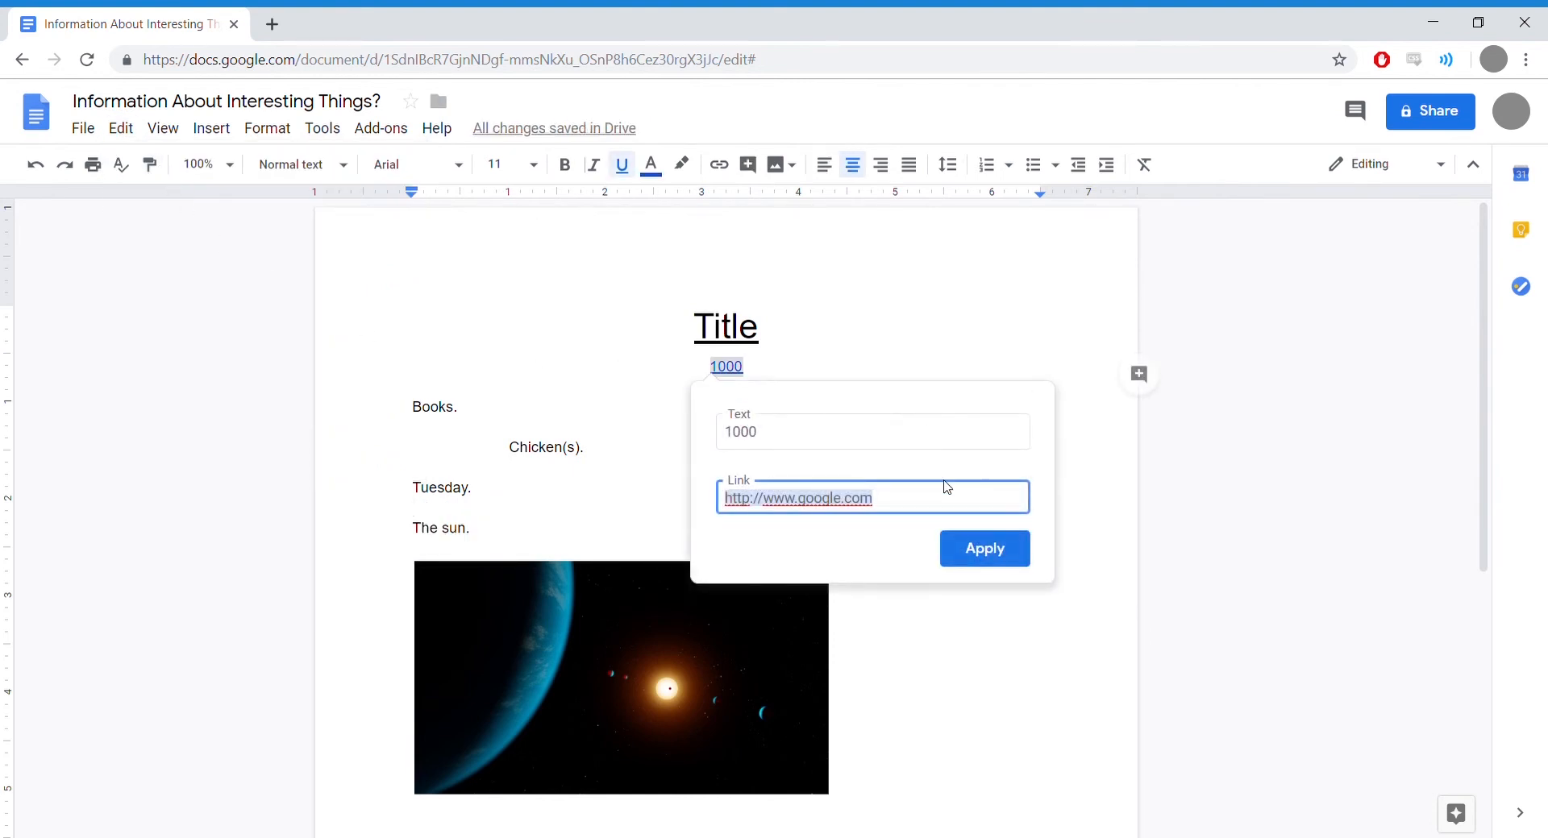
key("BackSpace")
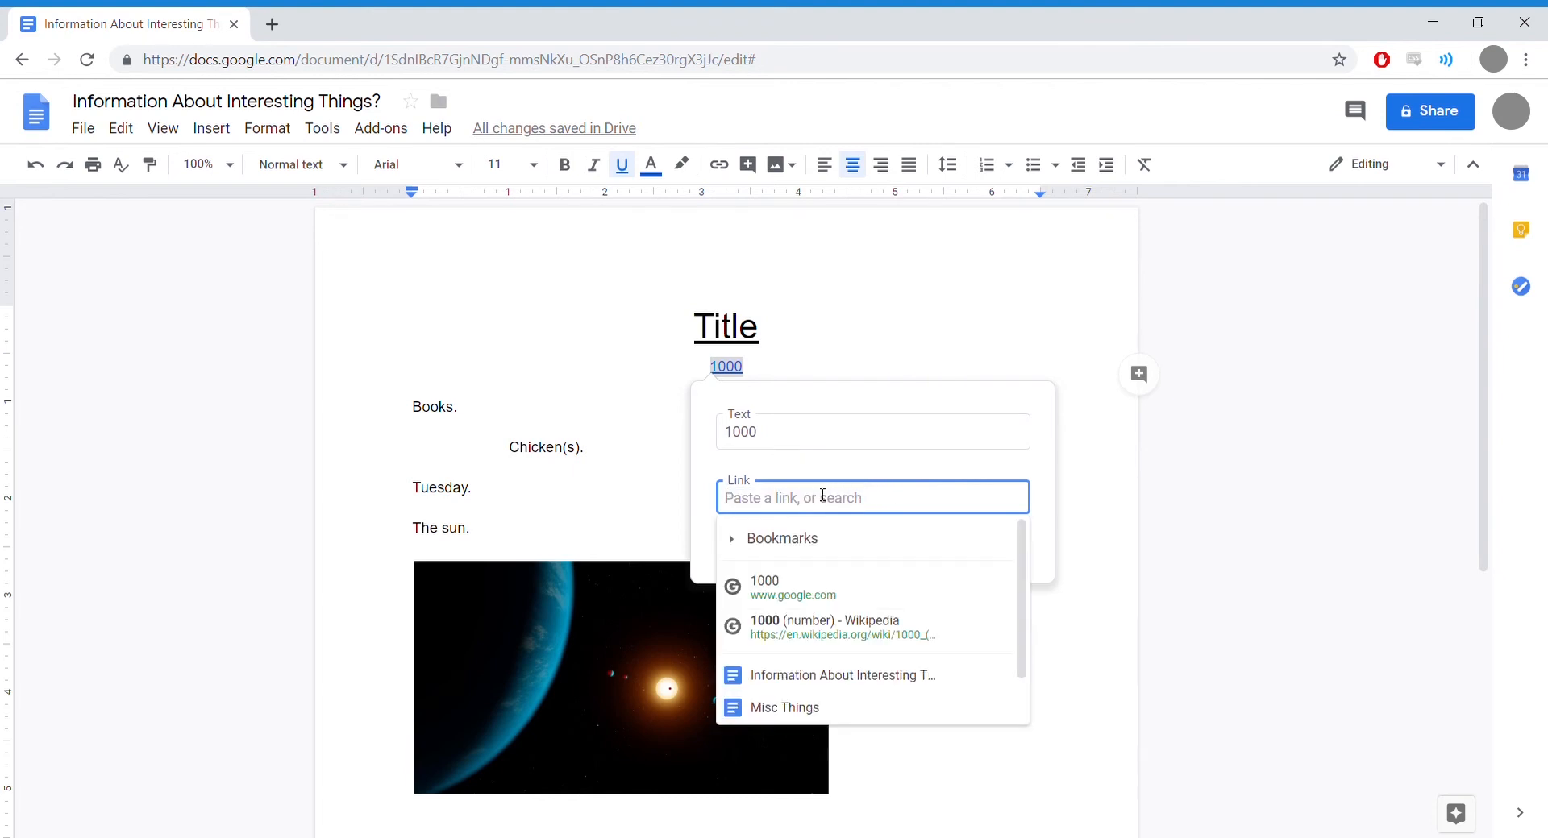
left_click(736, 544)
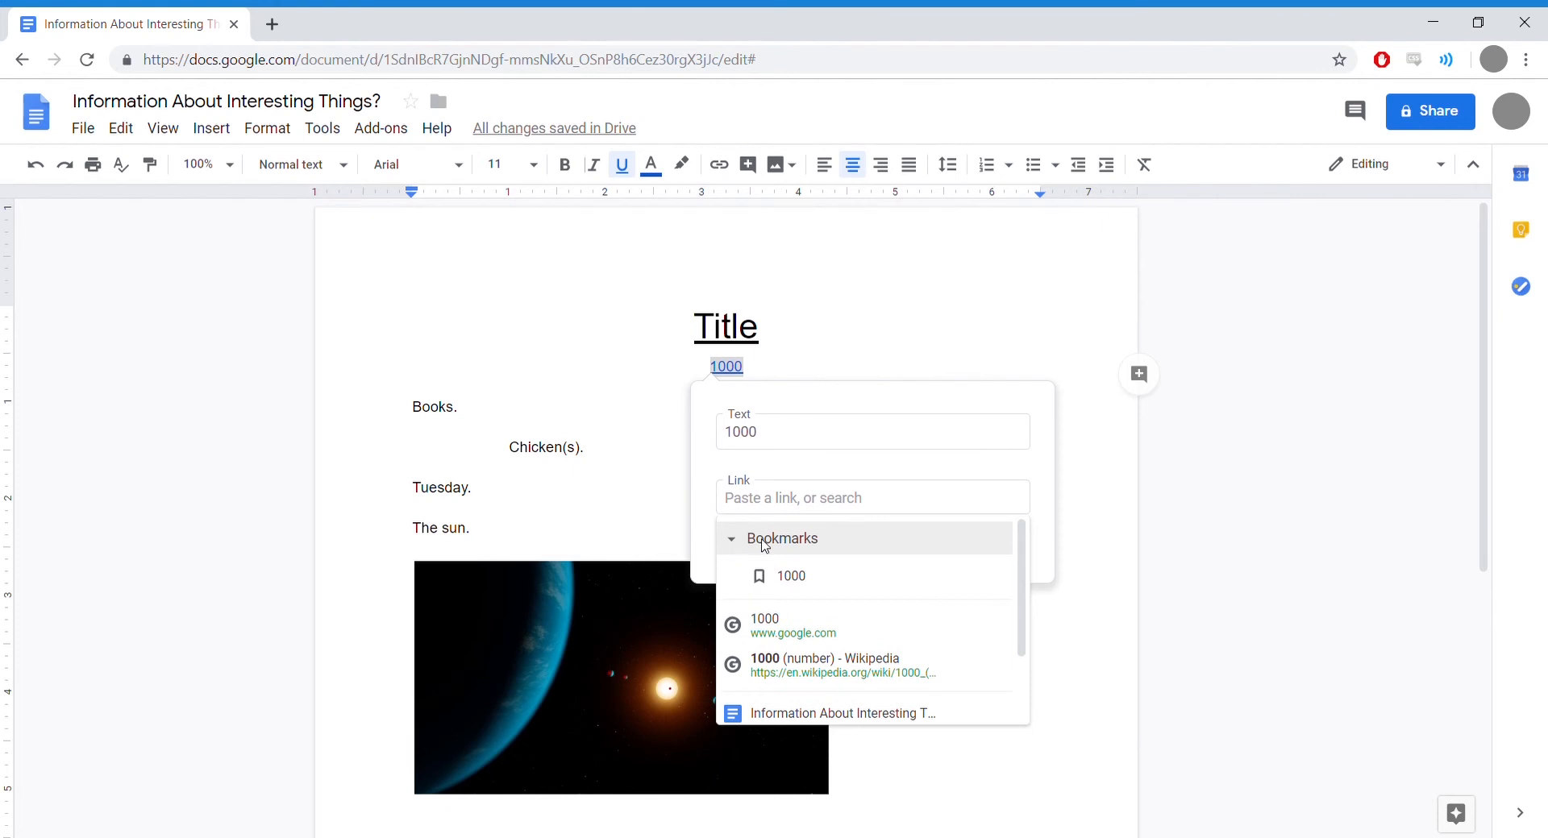
left_click(794, 578)
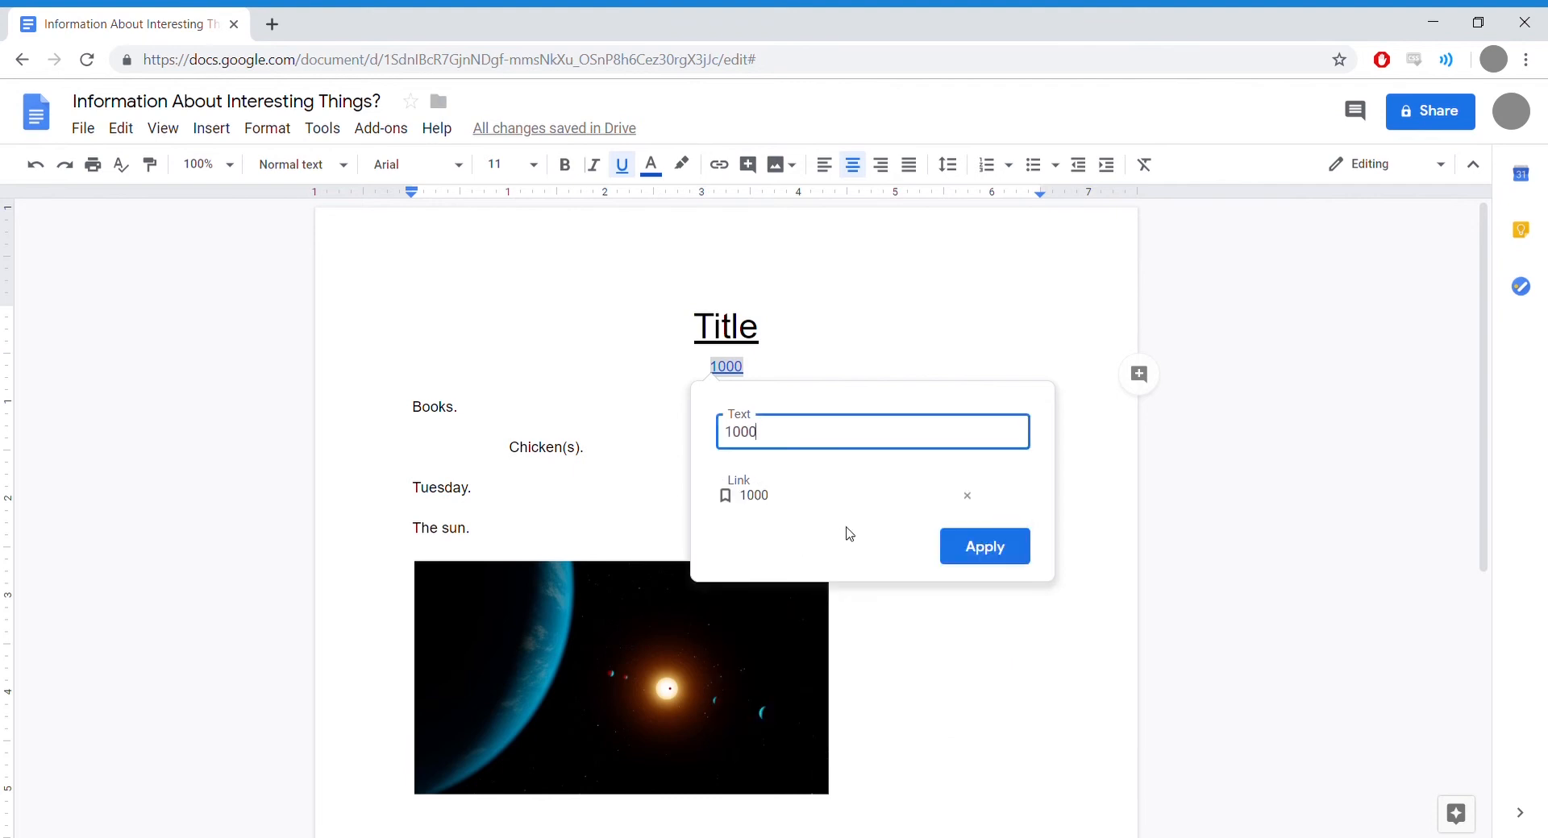
left_click(985, 555)
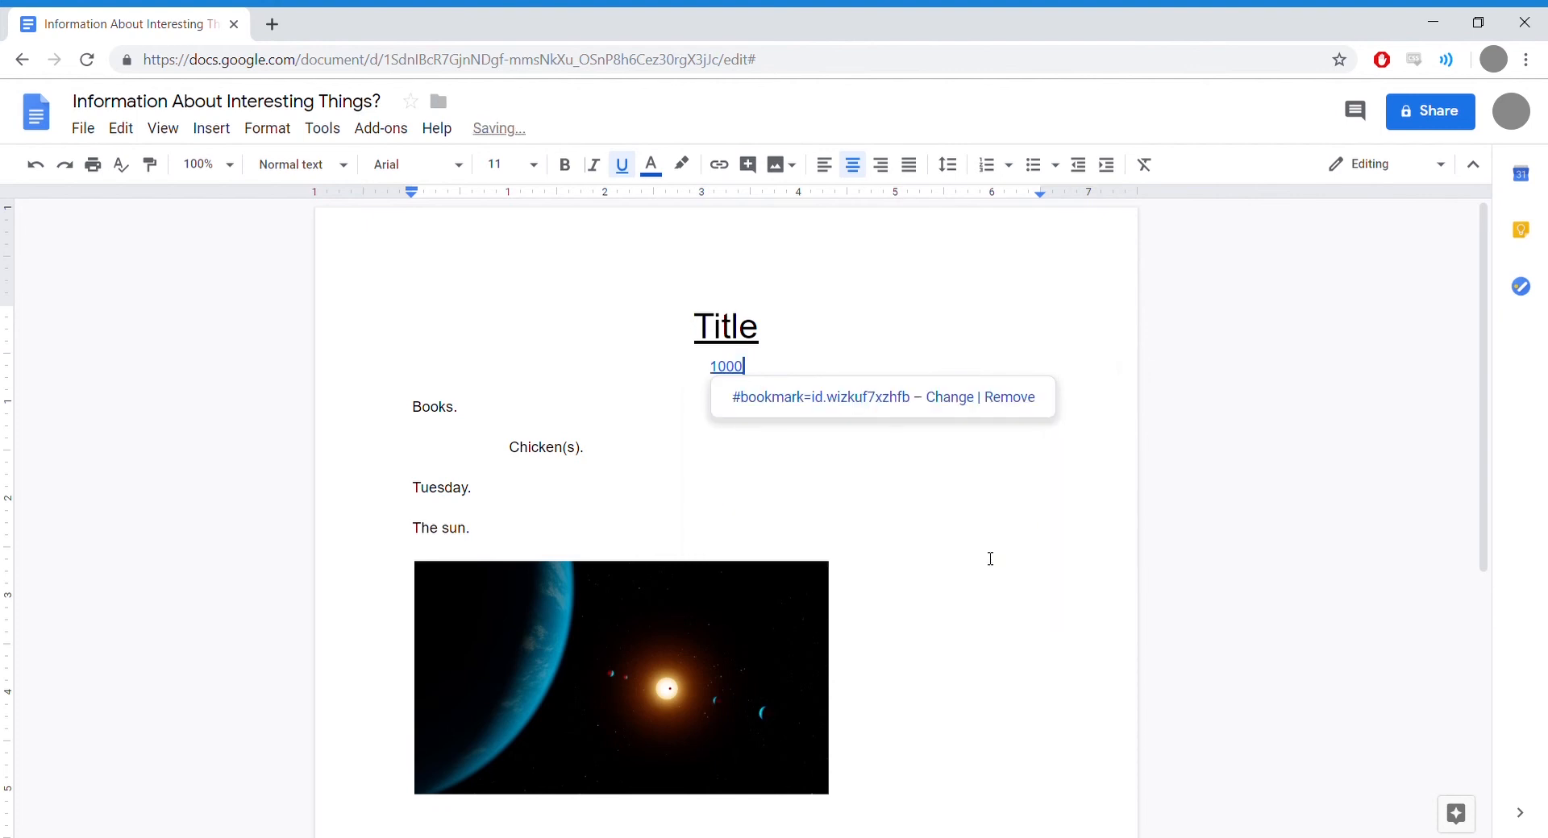
left_click(935, 521)
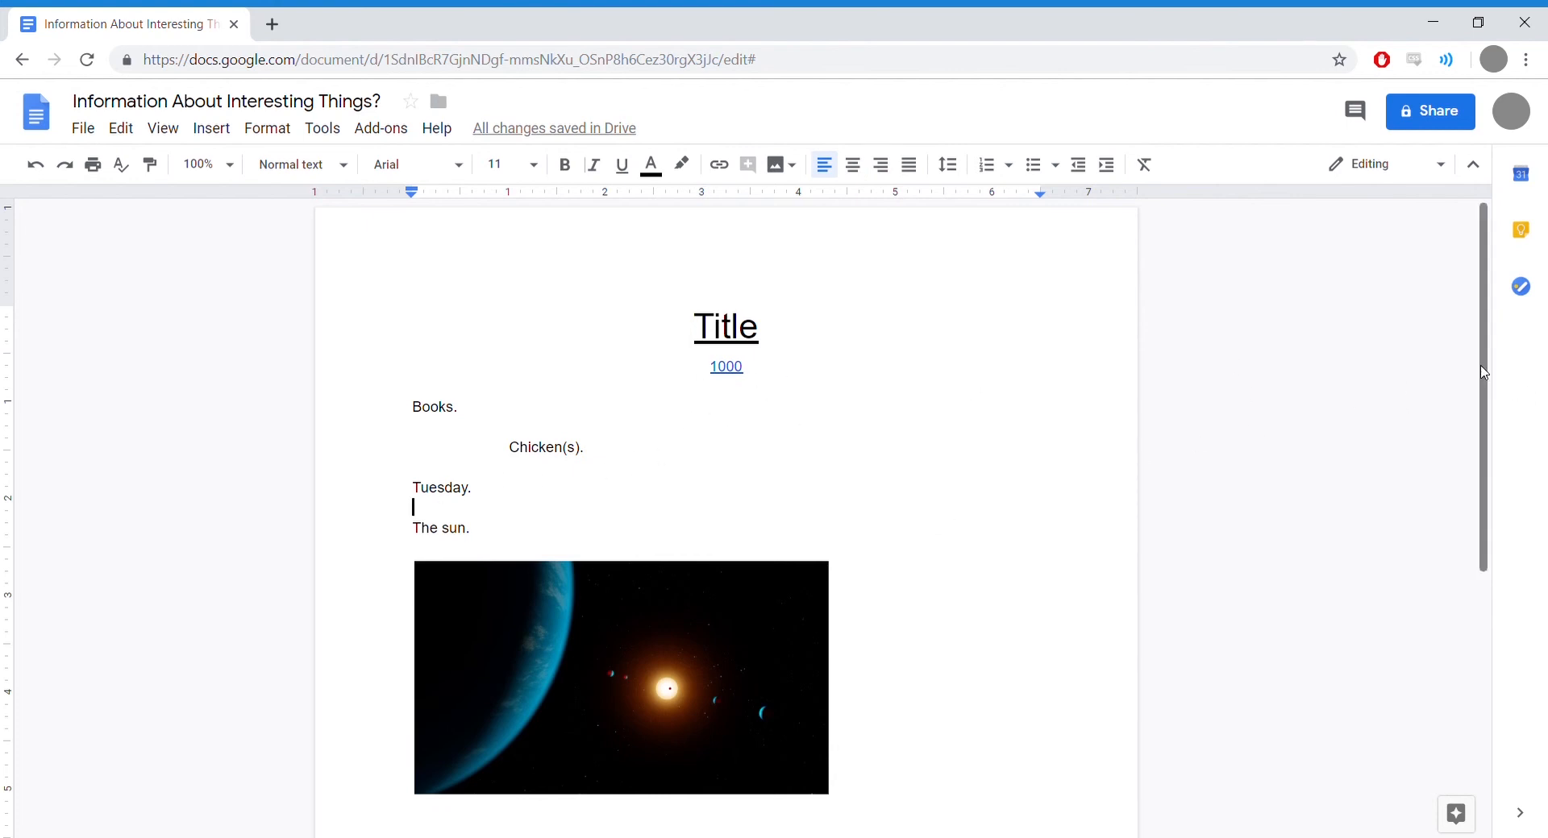
Step: Follow the 1000 link to jump to the bookmarked 1000 in the Racecar row
left_click_drag(1485, 362, 1476, 323)
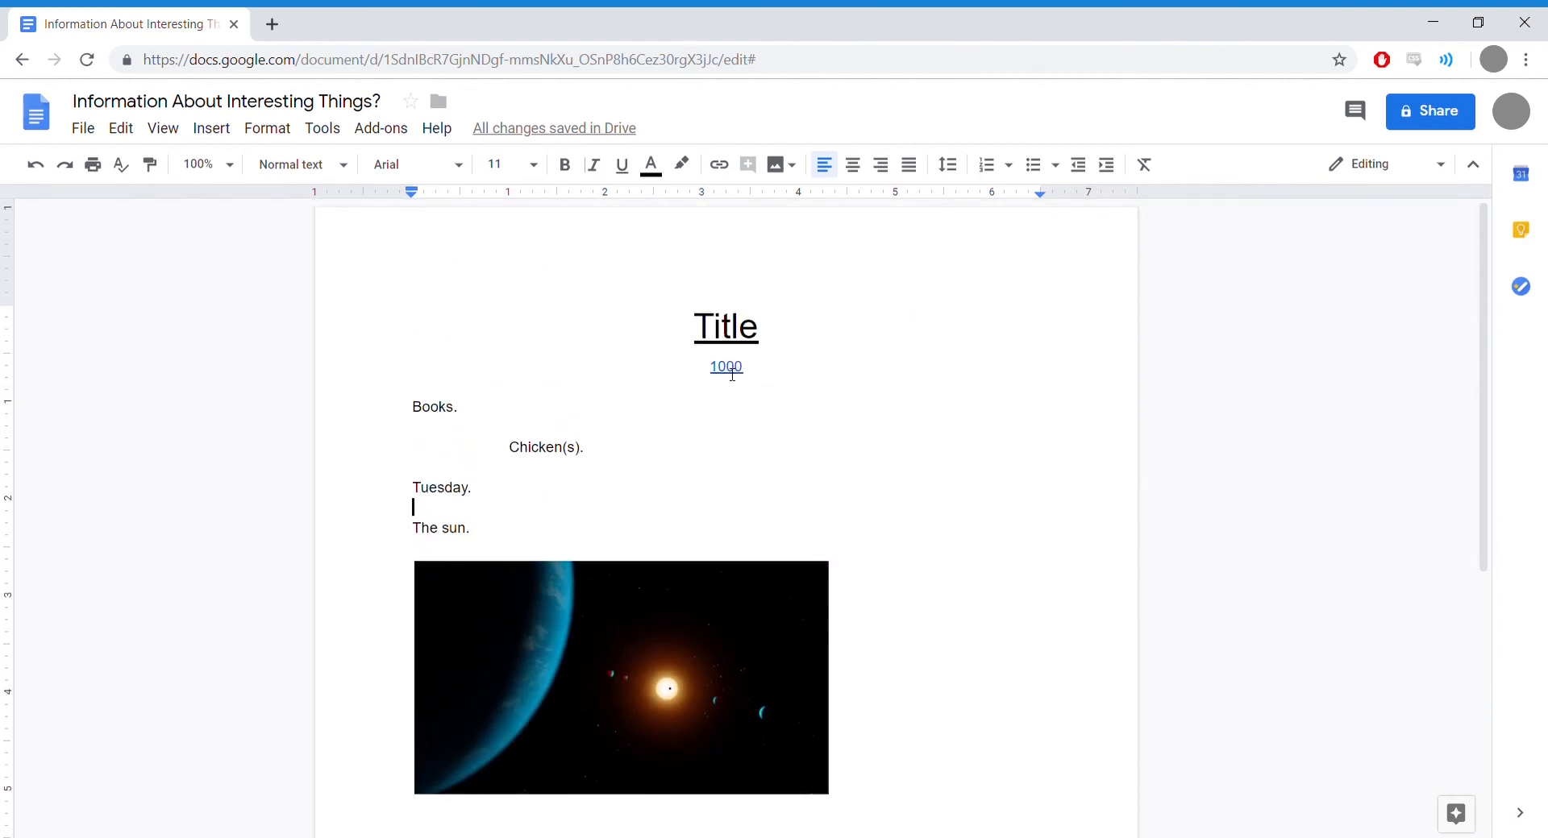
left_click_drag(1483, 346, 1478, 304)
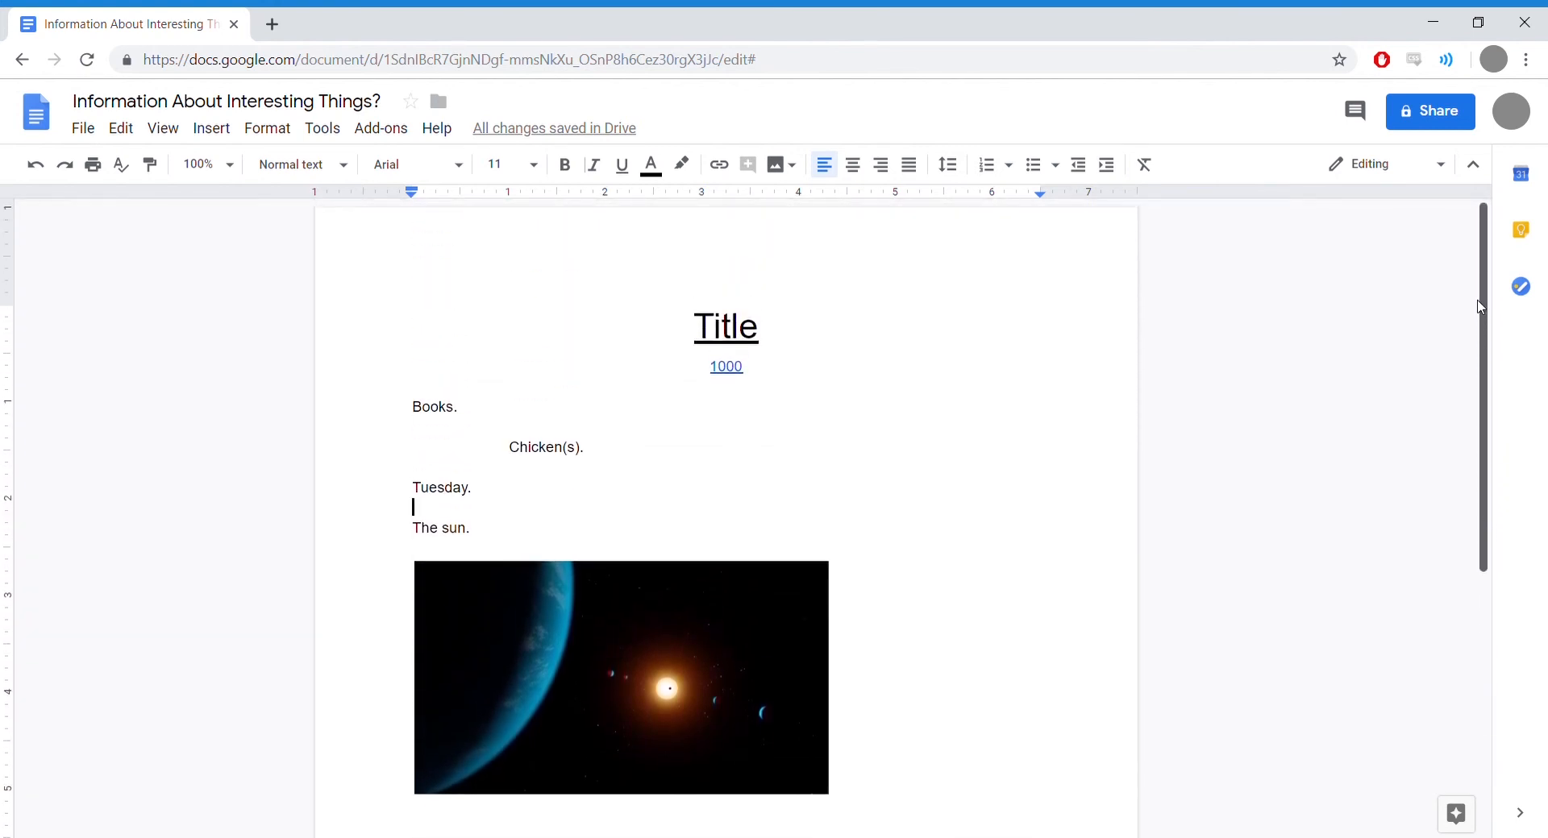
left_click(728, 369)
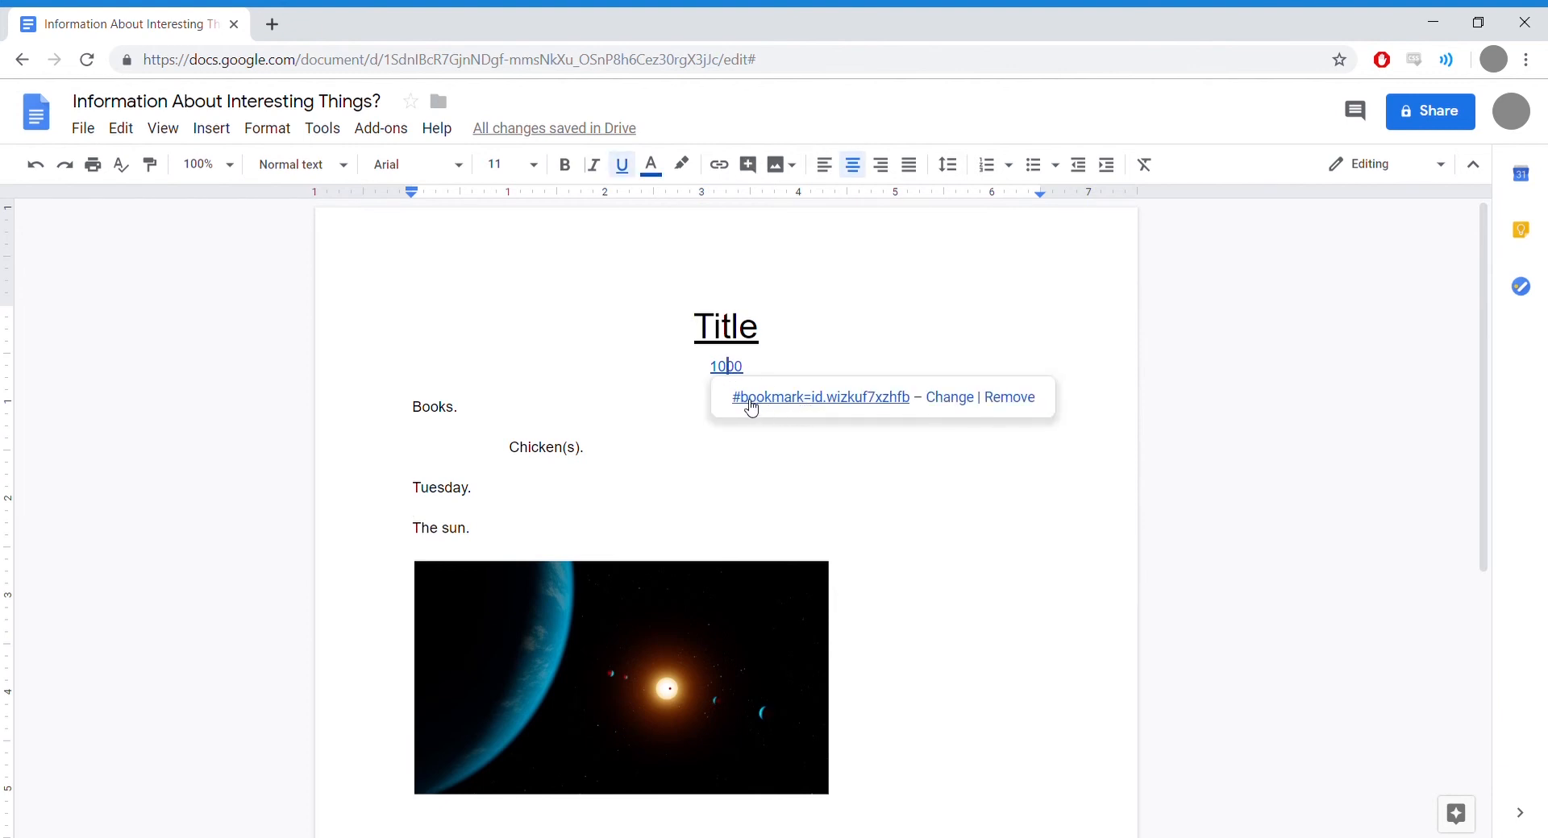
left_click(882, 398)
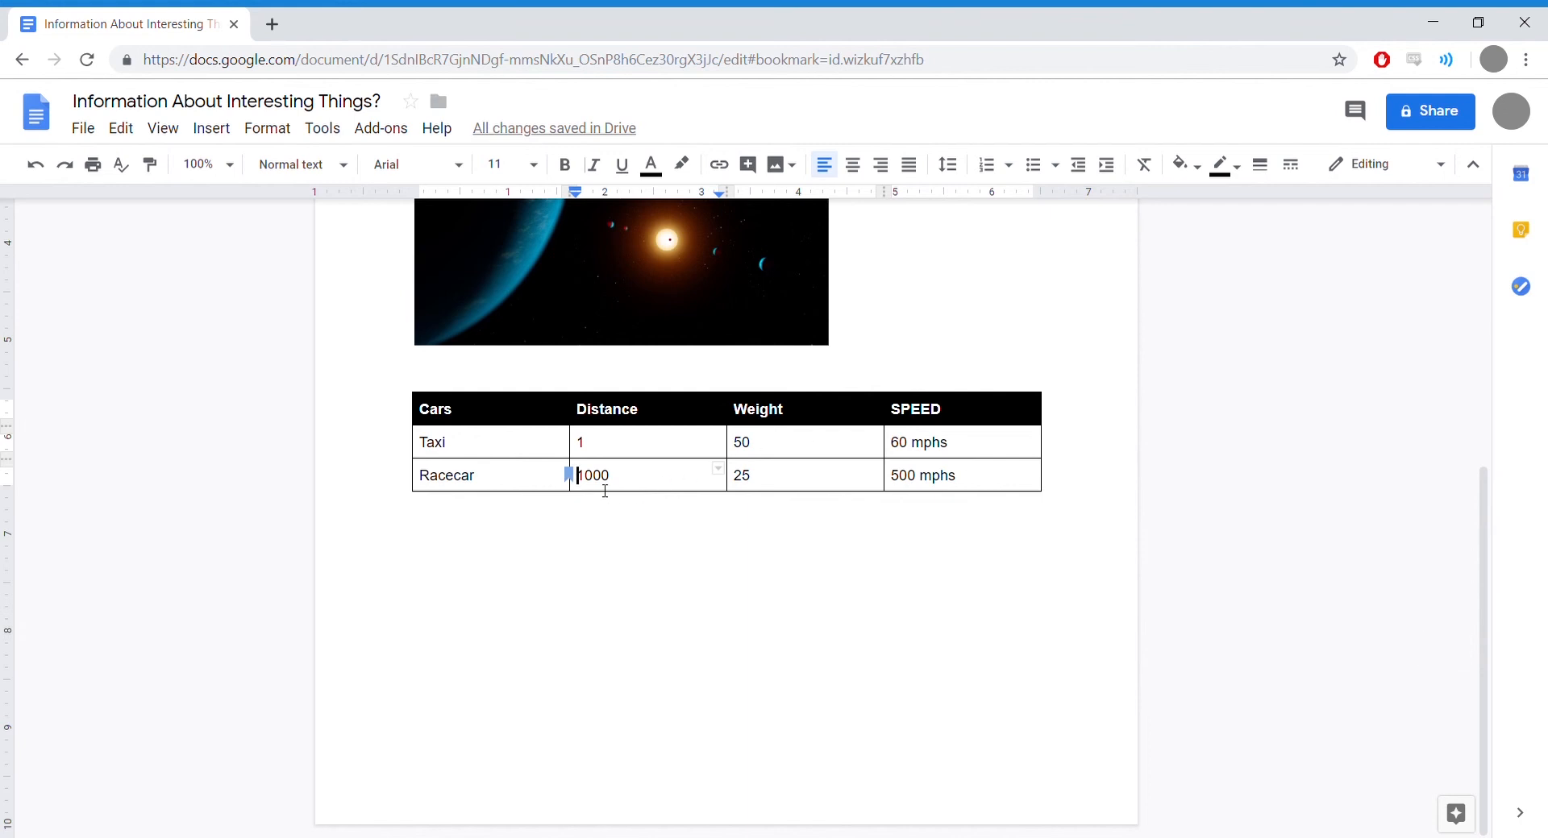
left_click_drag(1483, 586, 1481, 260)
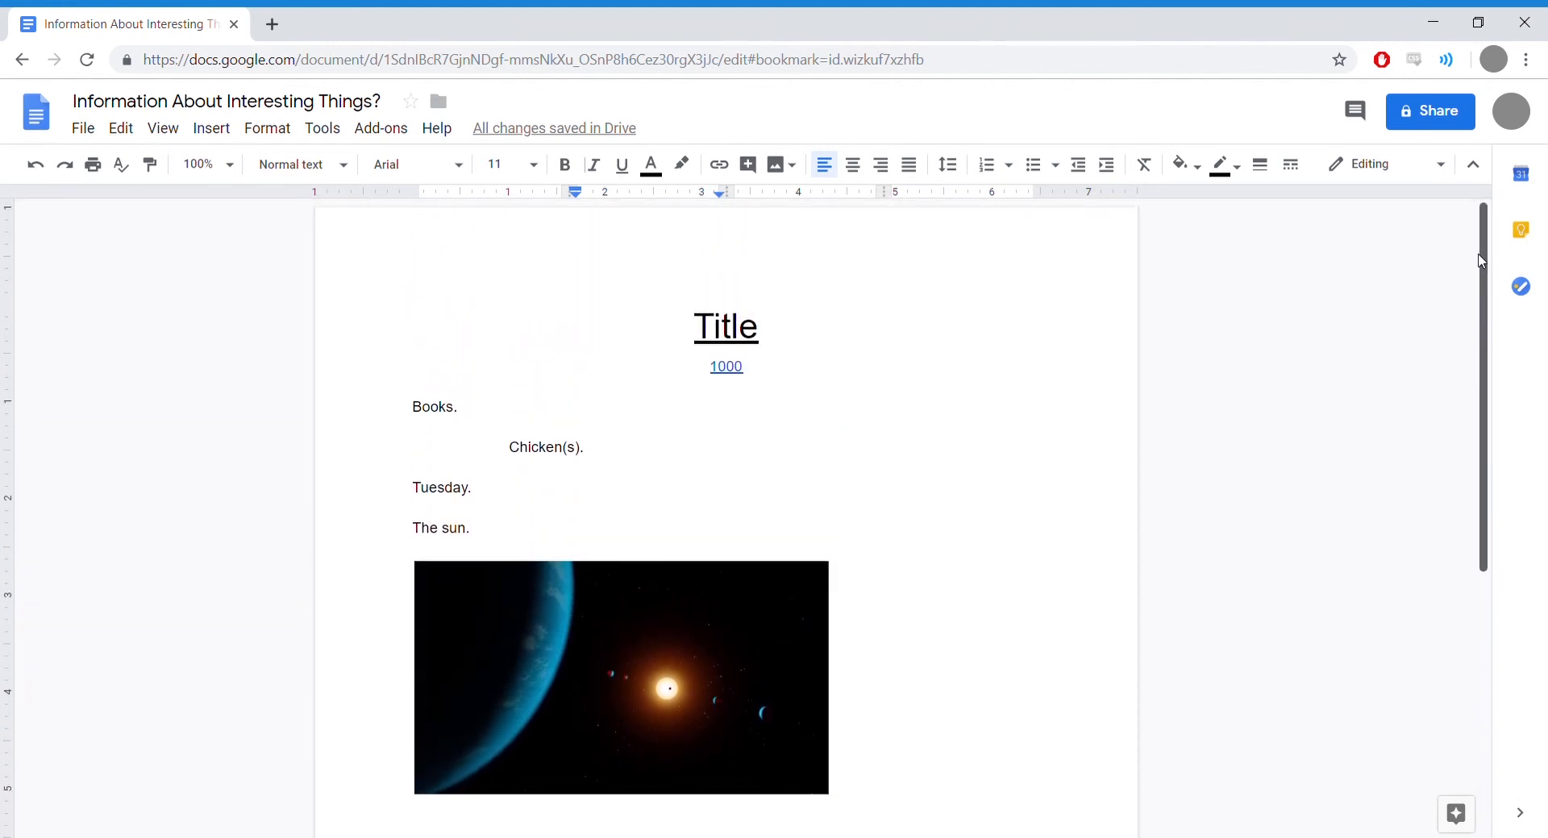
scroll(1475, 314, "down", 1)
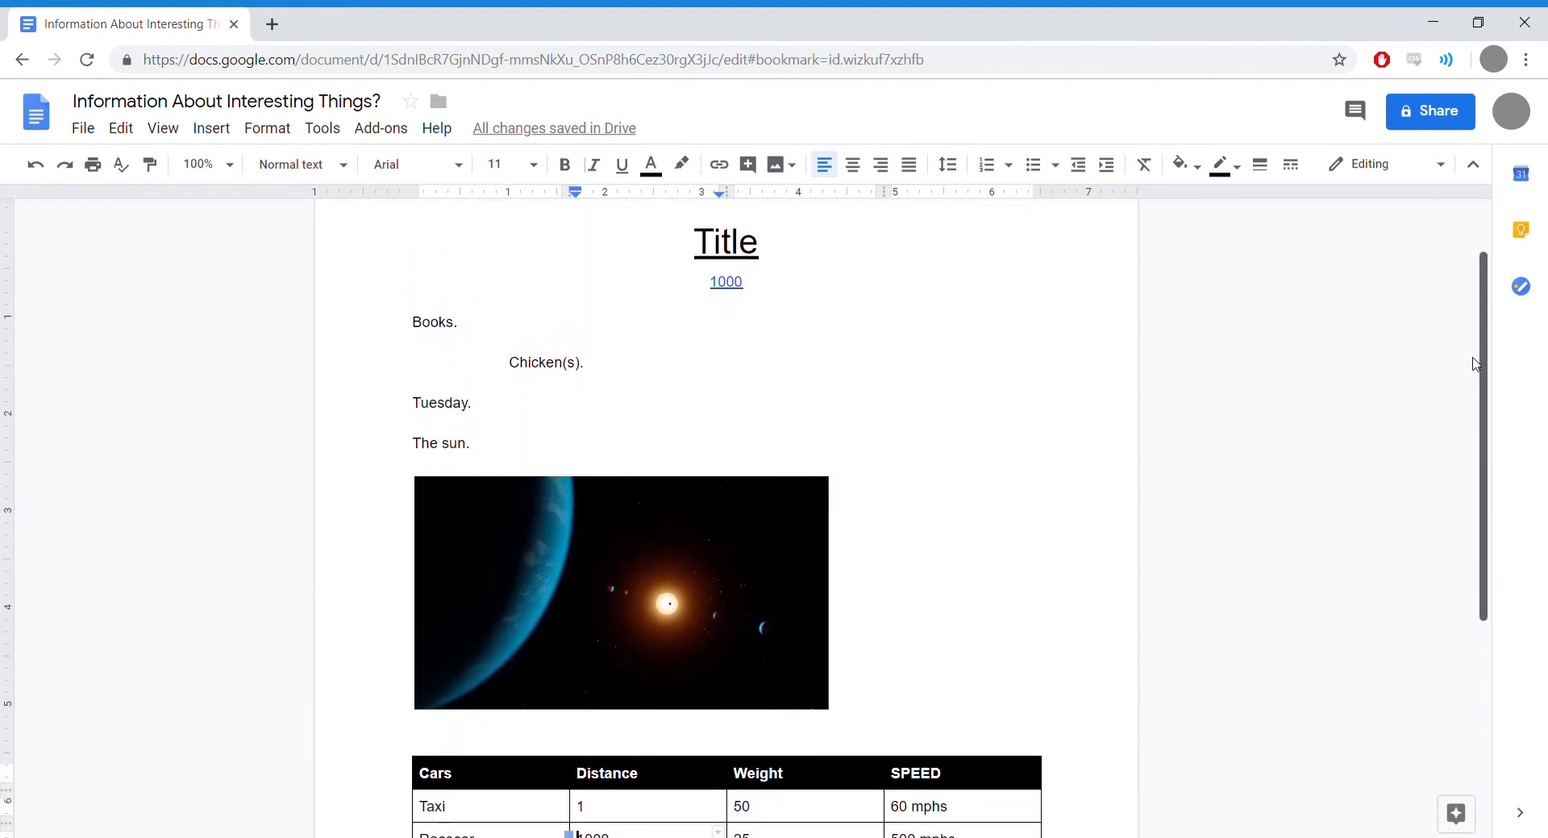
scroll(1475, 364, "up", 1)
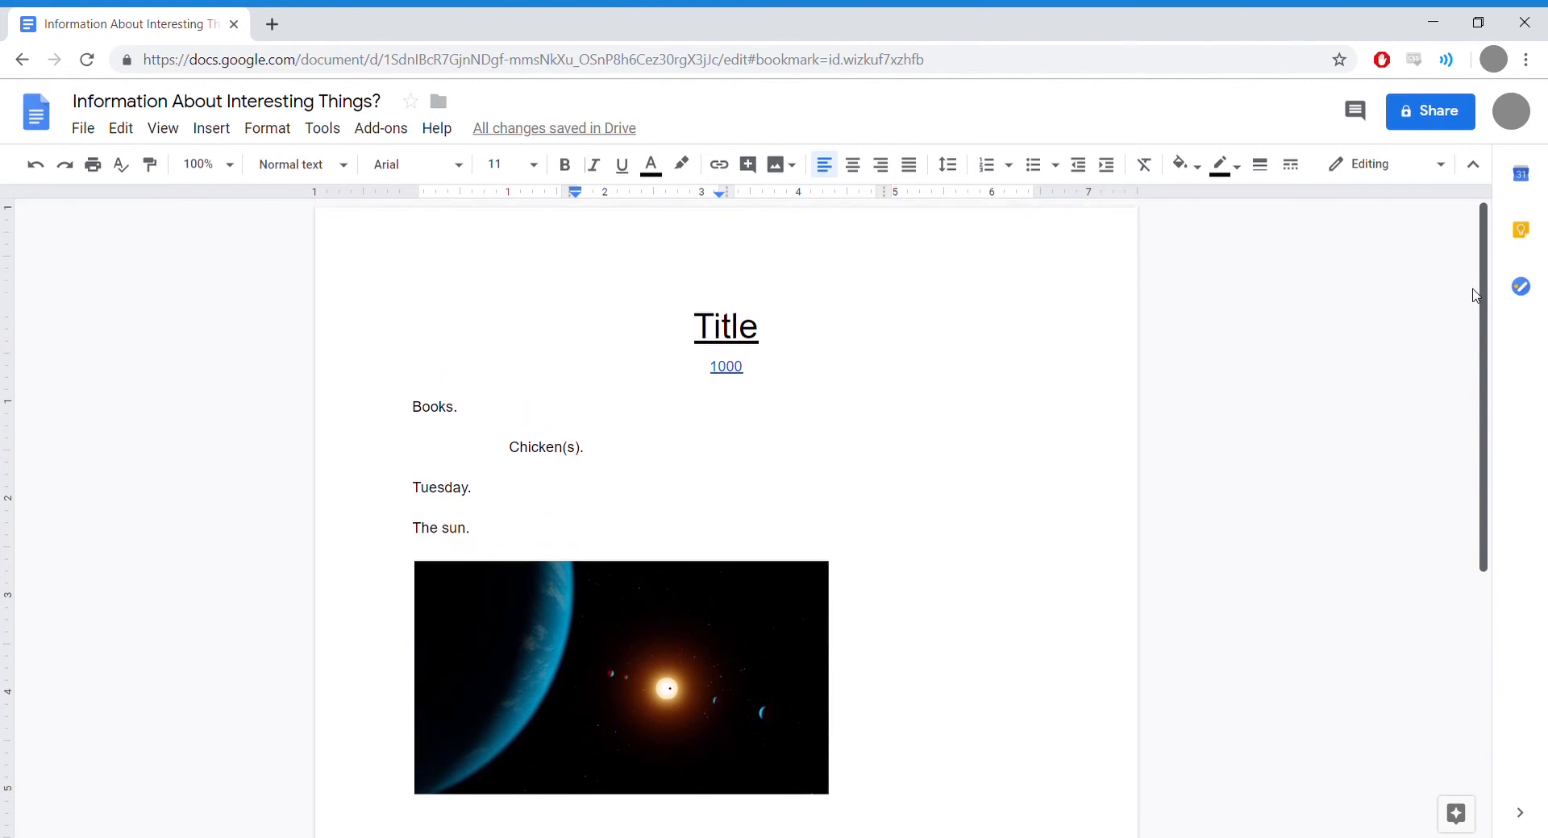
scroll(1469, 379, "down", 3)
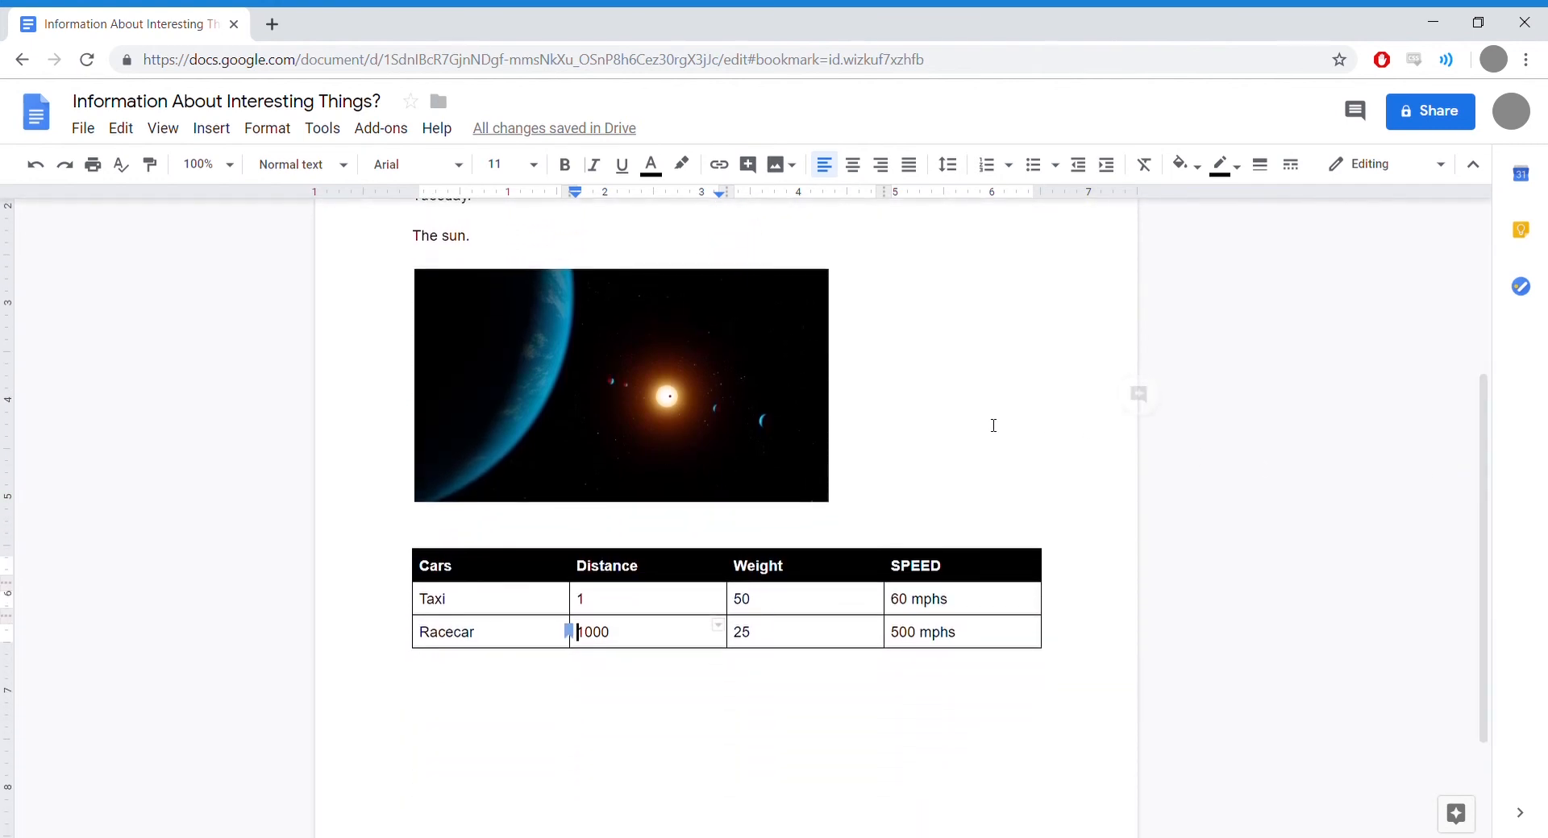
Step: Add a numbered list of 1, 2 and 3 on the empty line below the table
left_click(1091, 630)
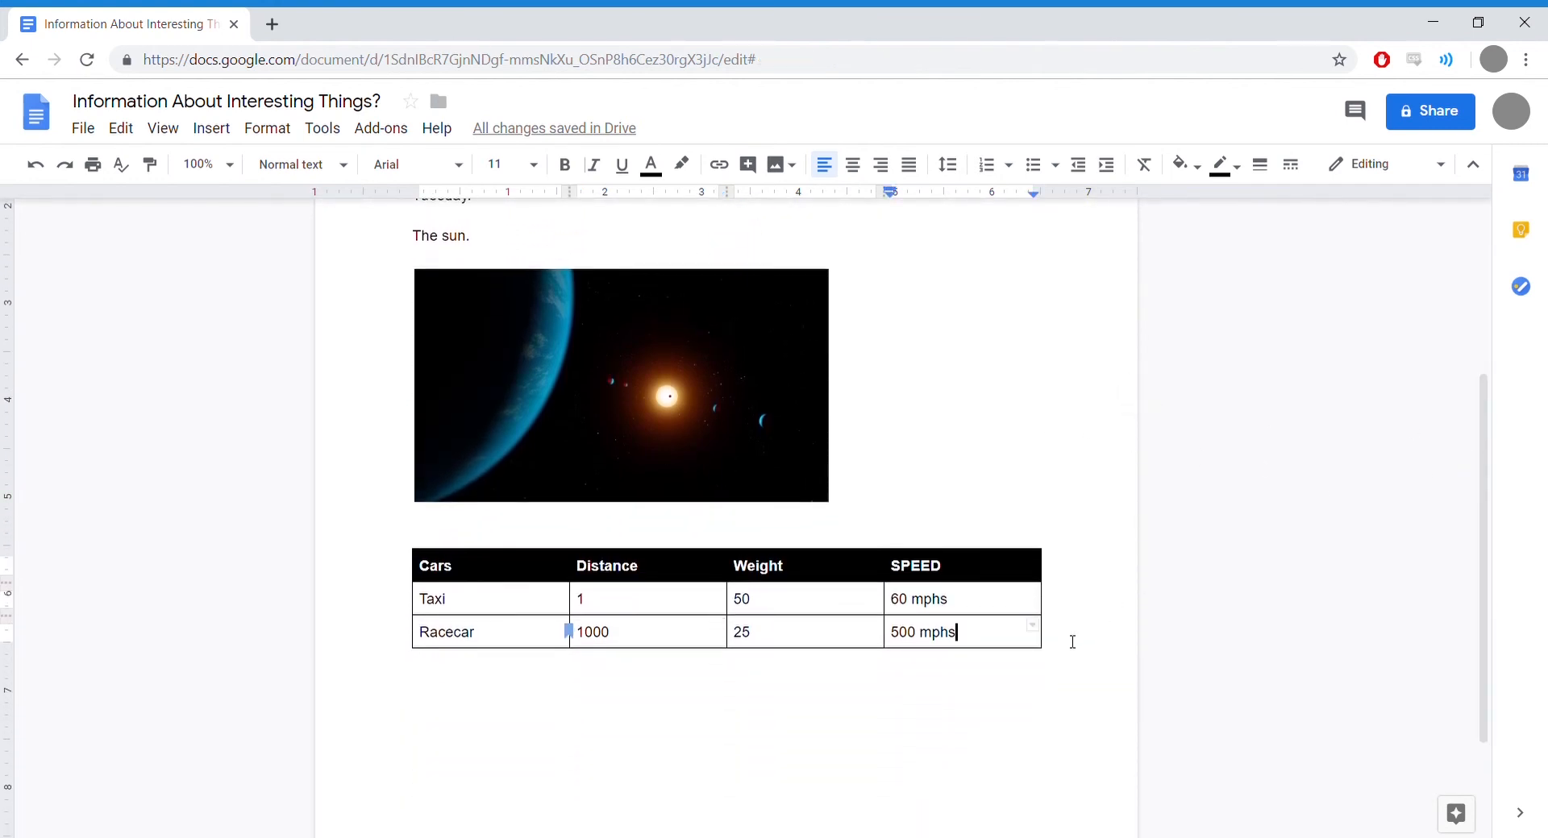
left_click(651, 691)
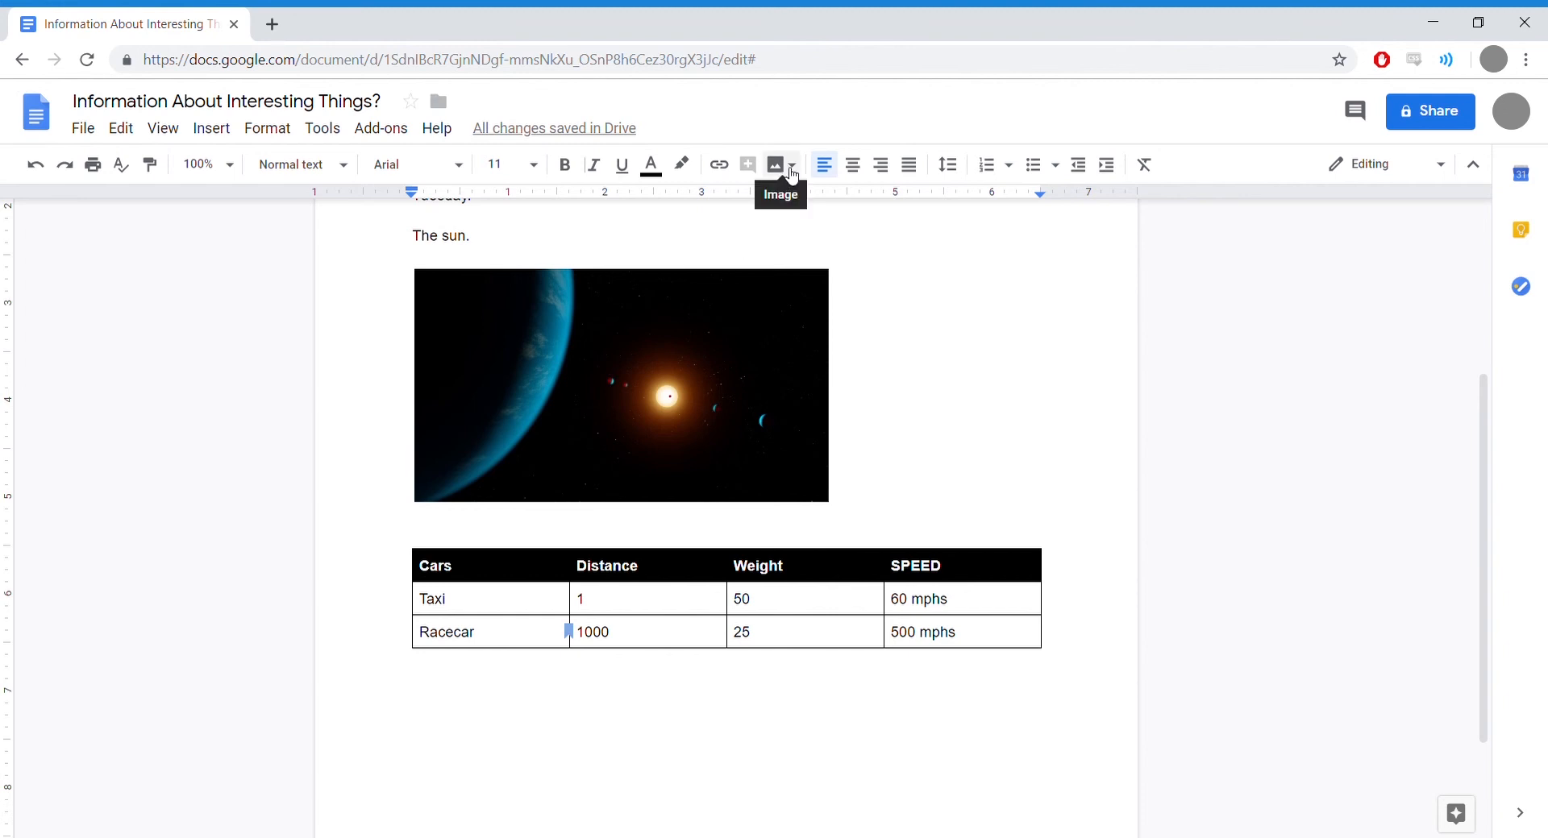
left_click(1036, 177)
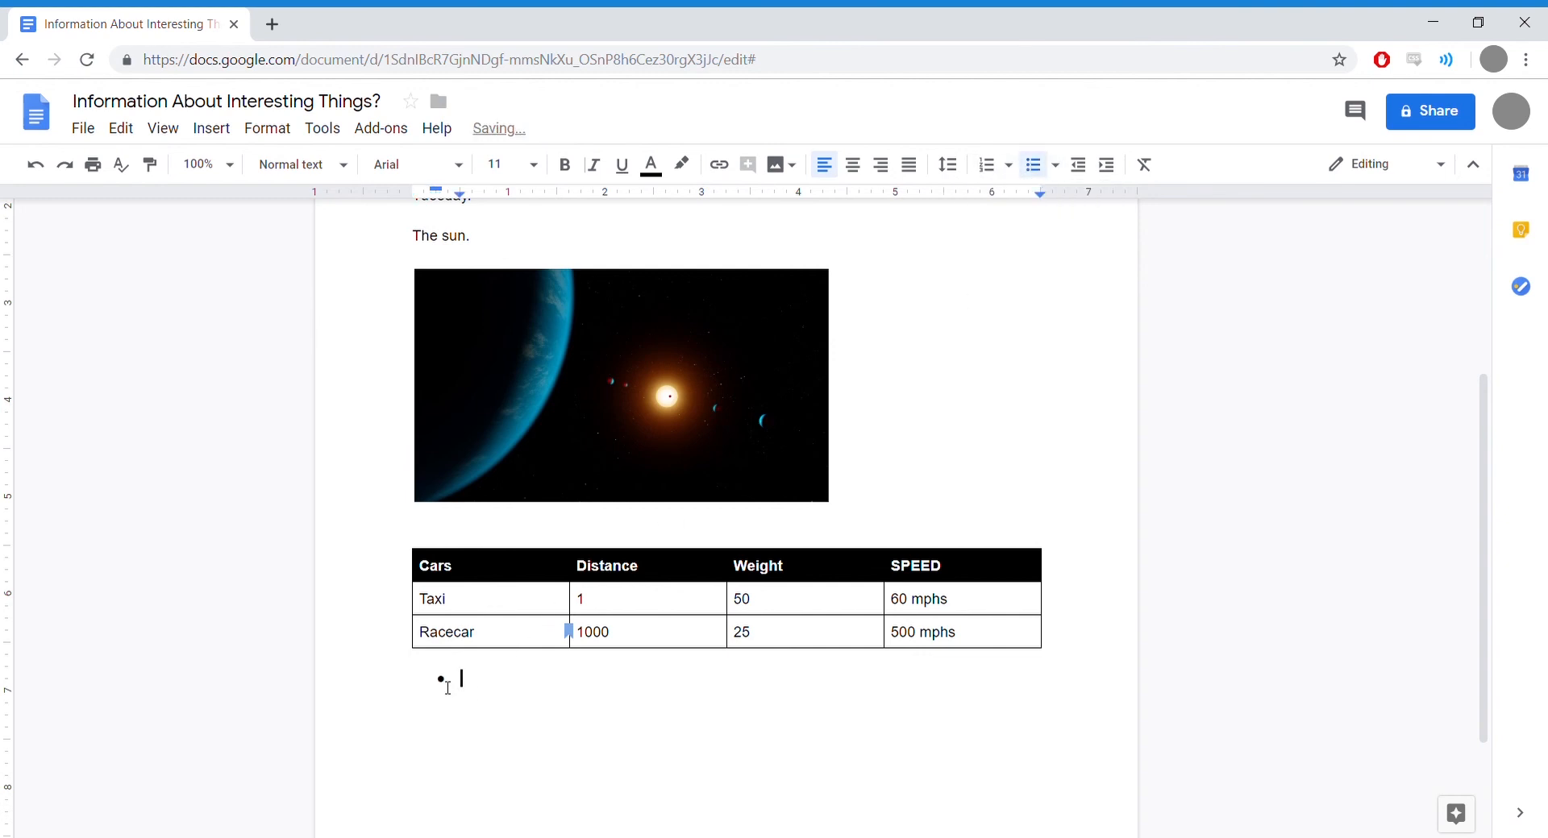
left_click(984, 167)
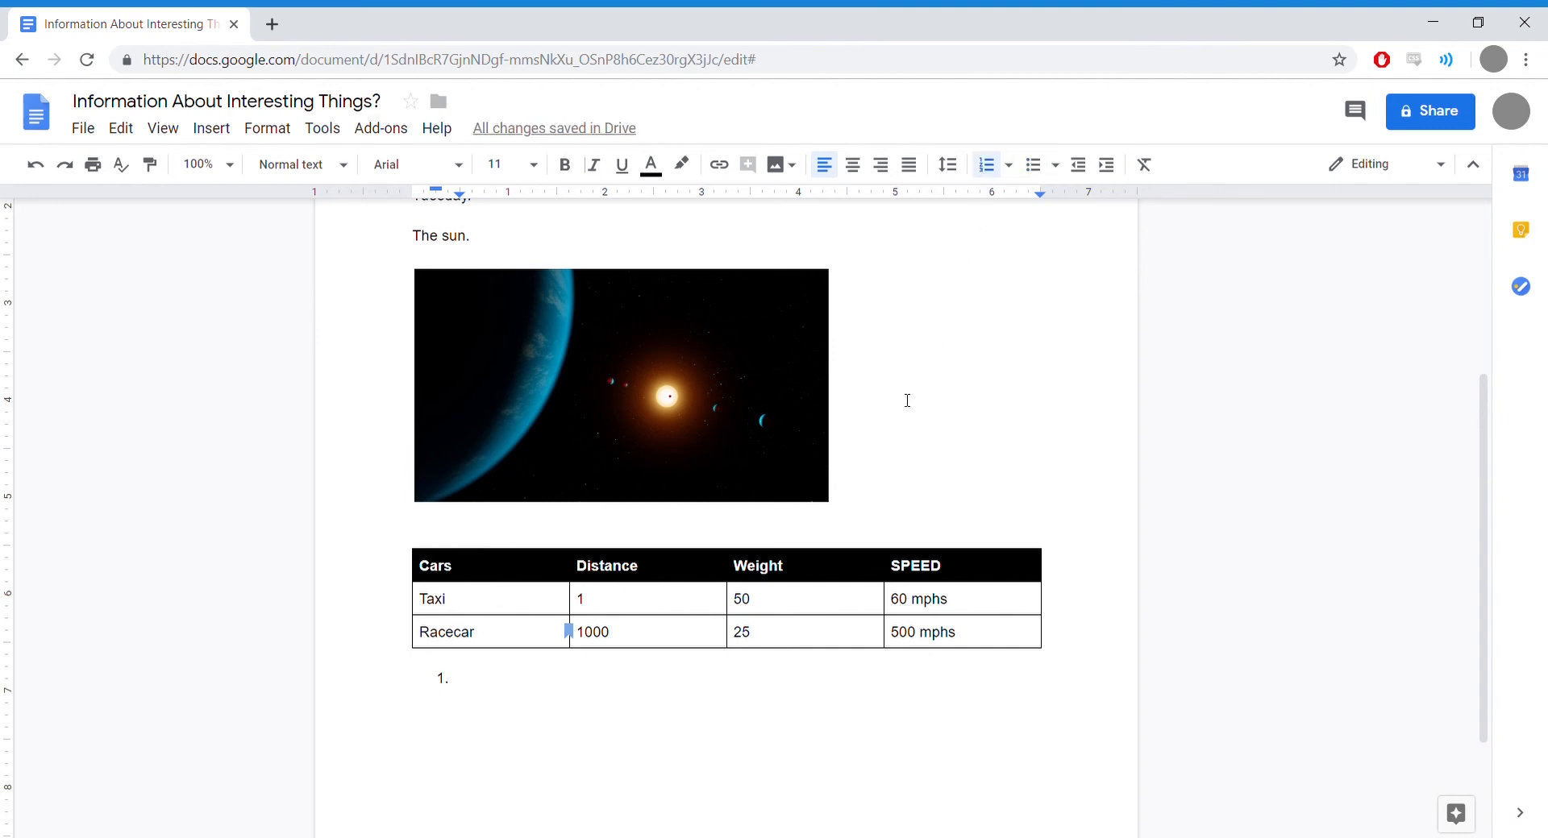
type("1")
key("Return")
type("2")
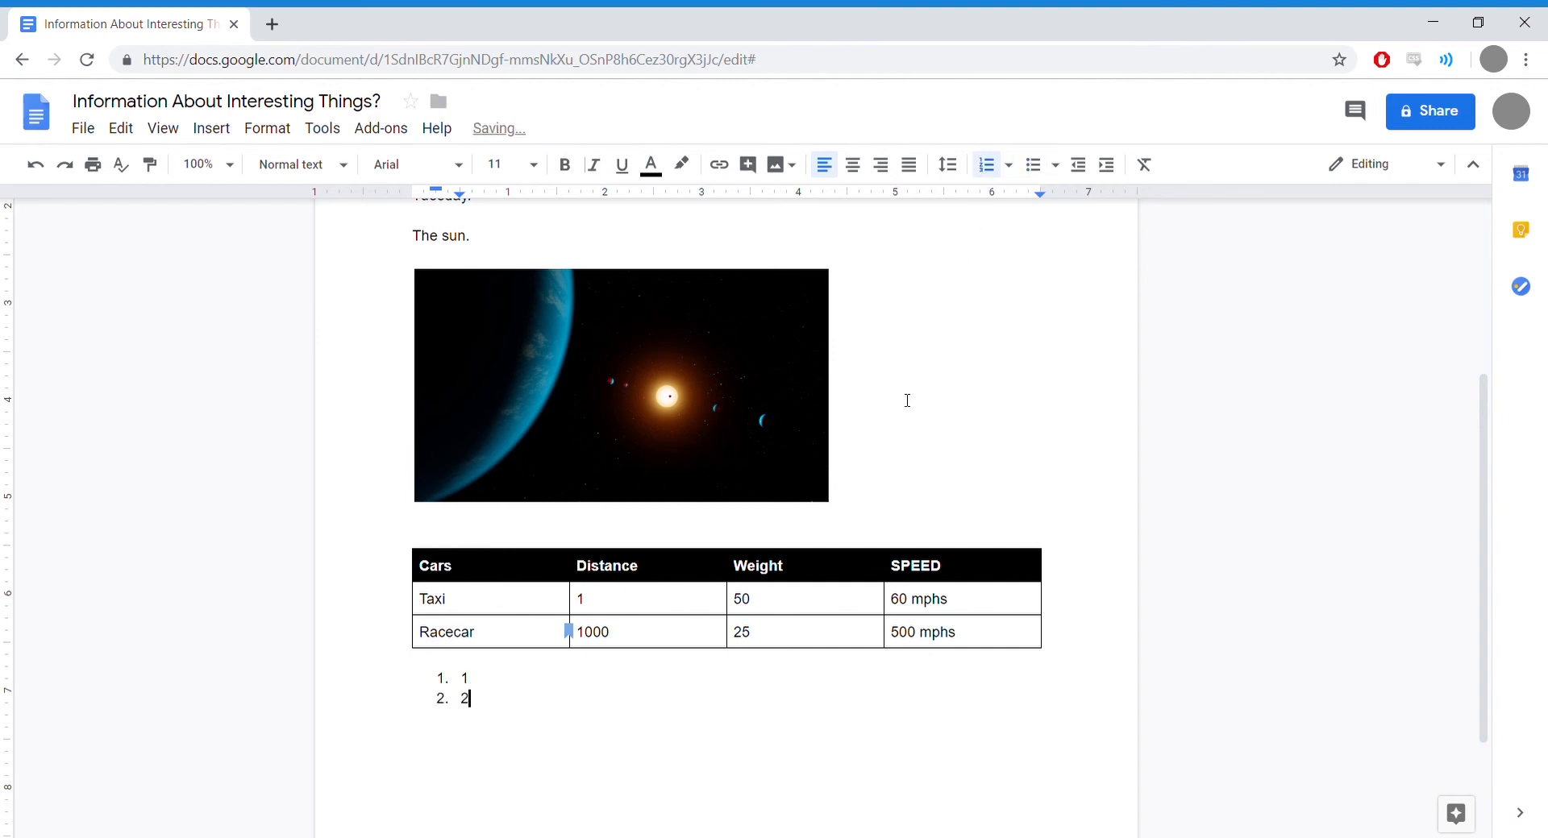
key("Return")
type("3")
key("Return")
key("Return")
key("Return")
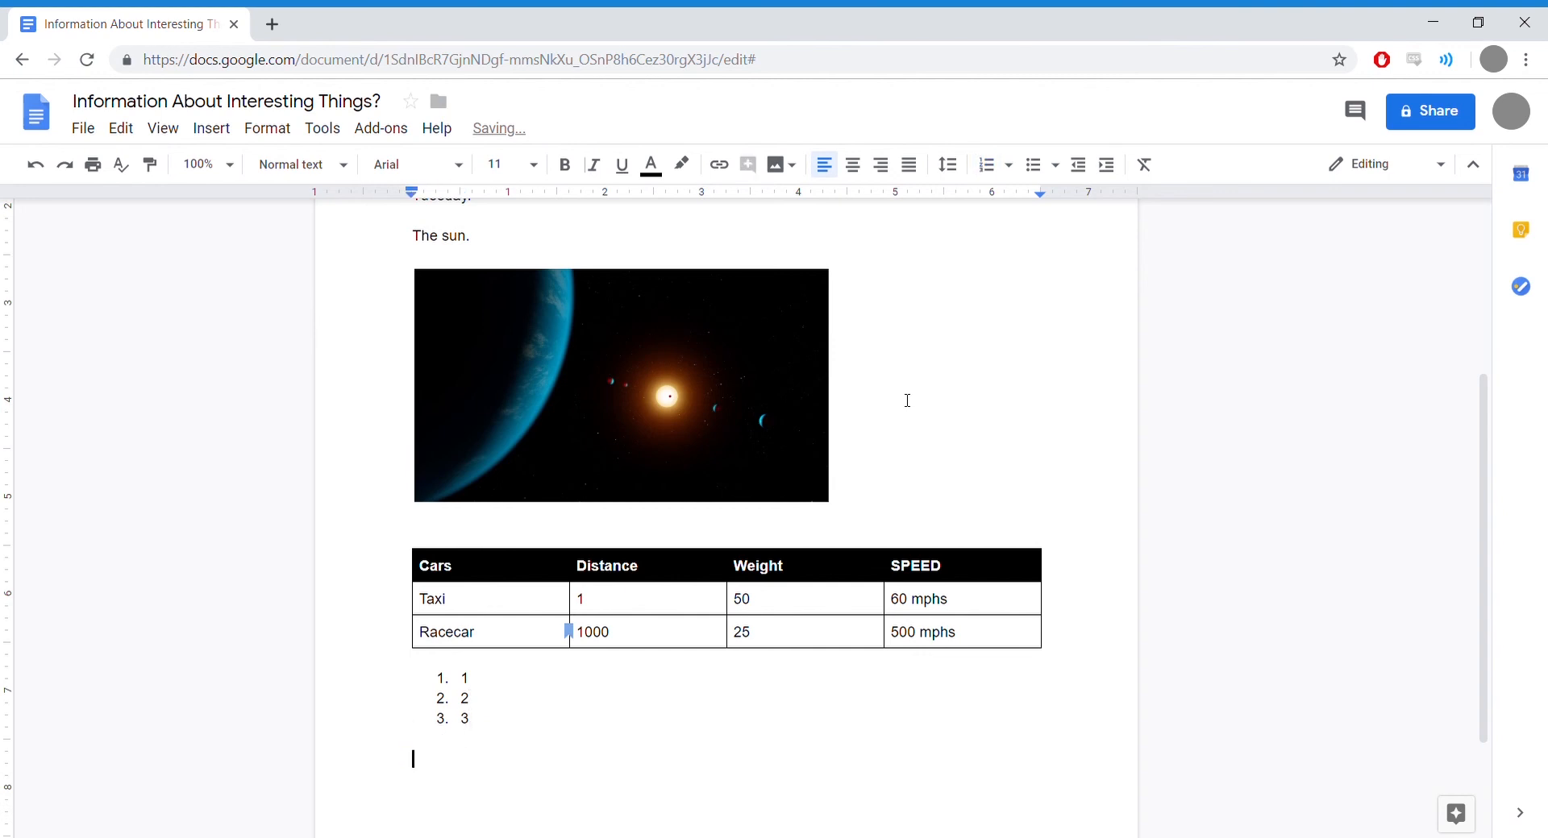
Step: Add bullets Chair, Couch and Sarcophagus, leaving an unbulleted empty line after them
left_click(1032, 164)
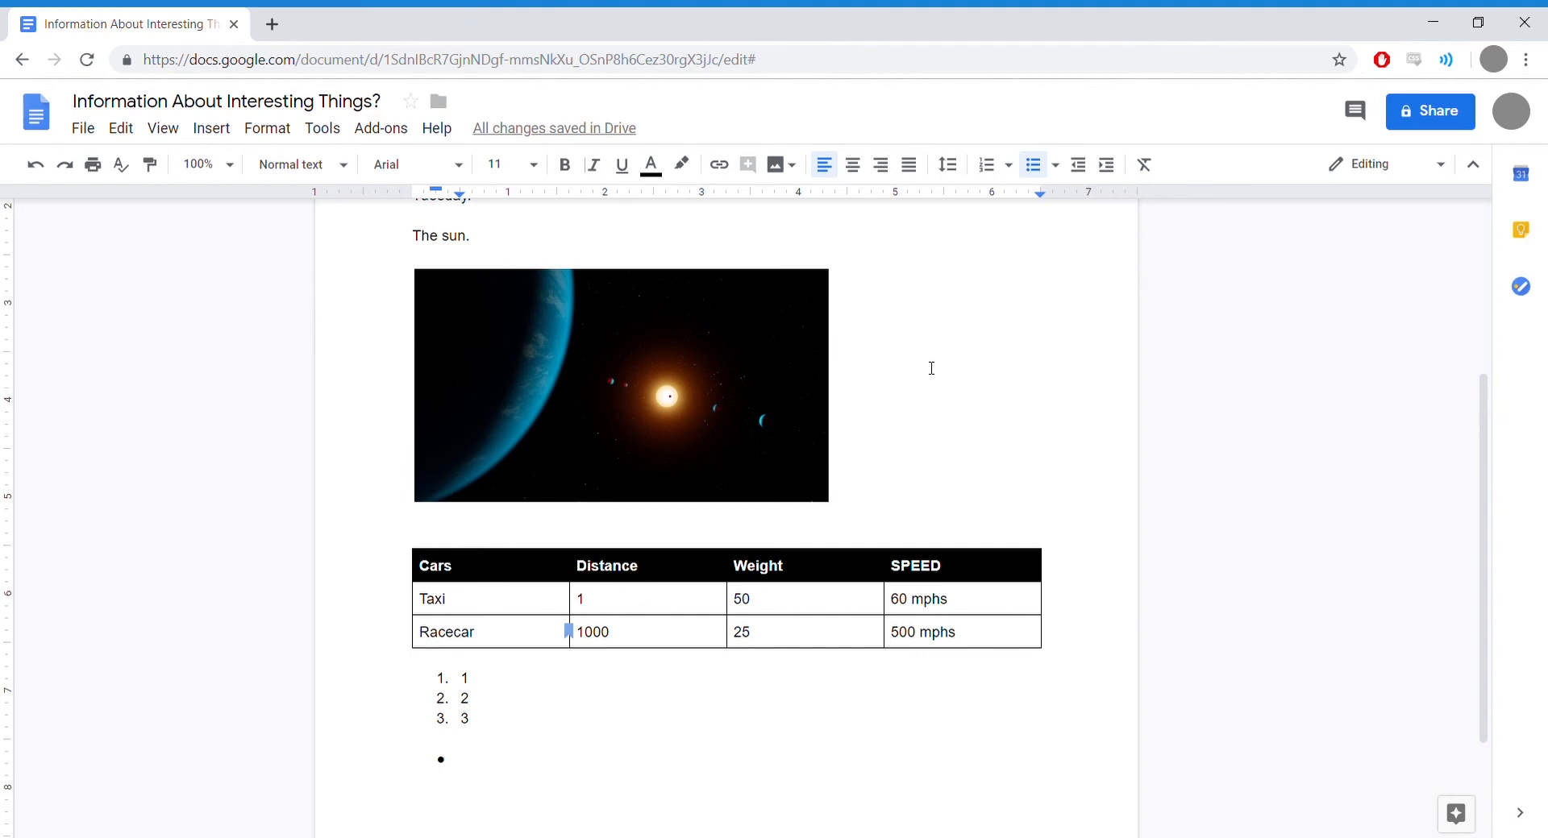
type("Chair")
key("Return")
type("Couch")
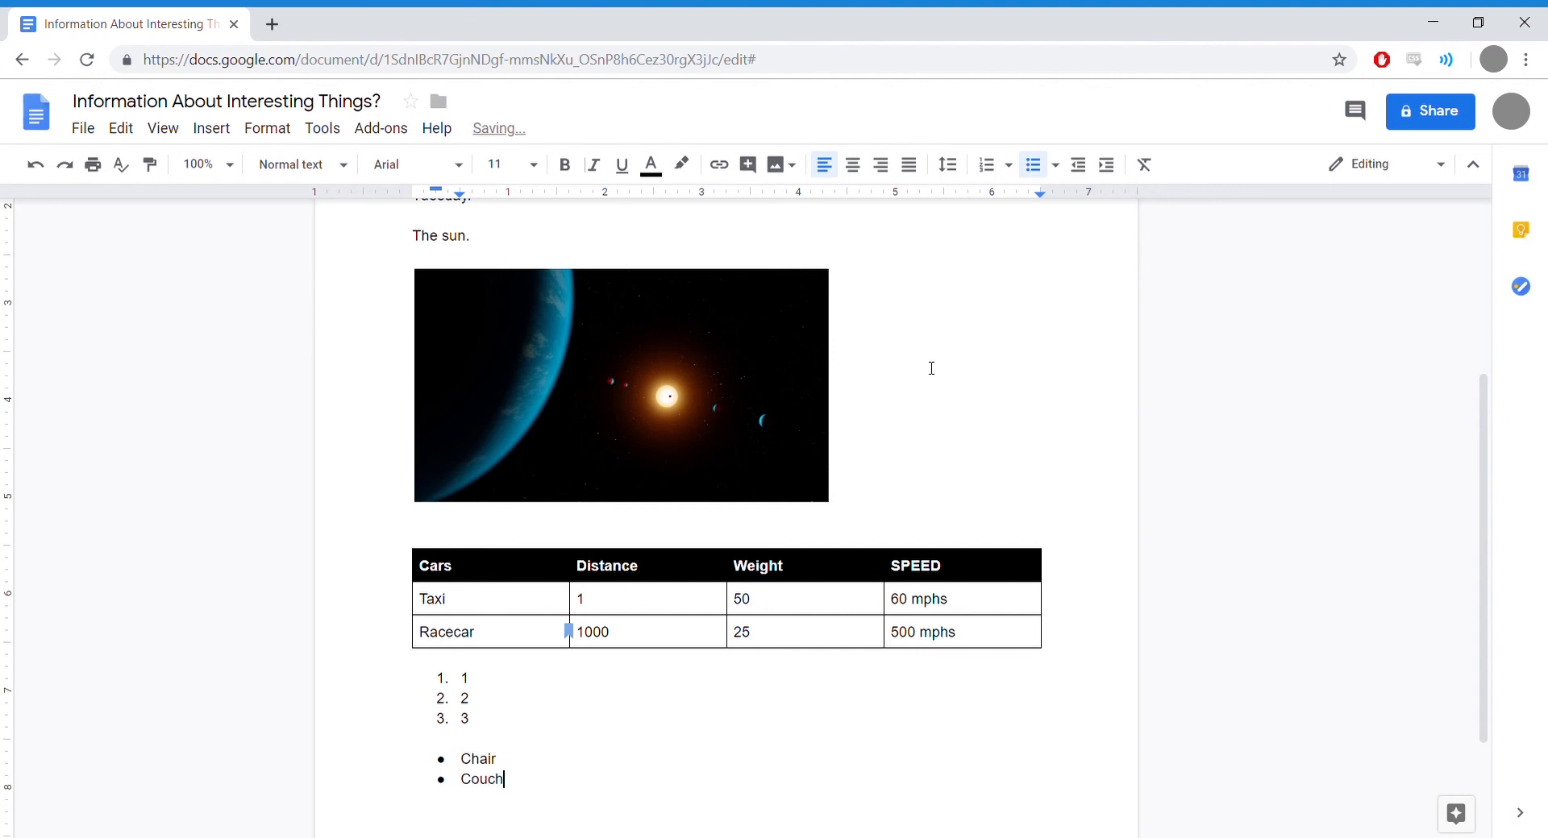
key("Return")
type("Sarcophagus")
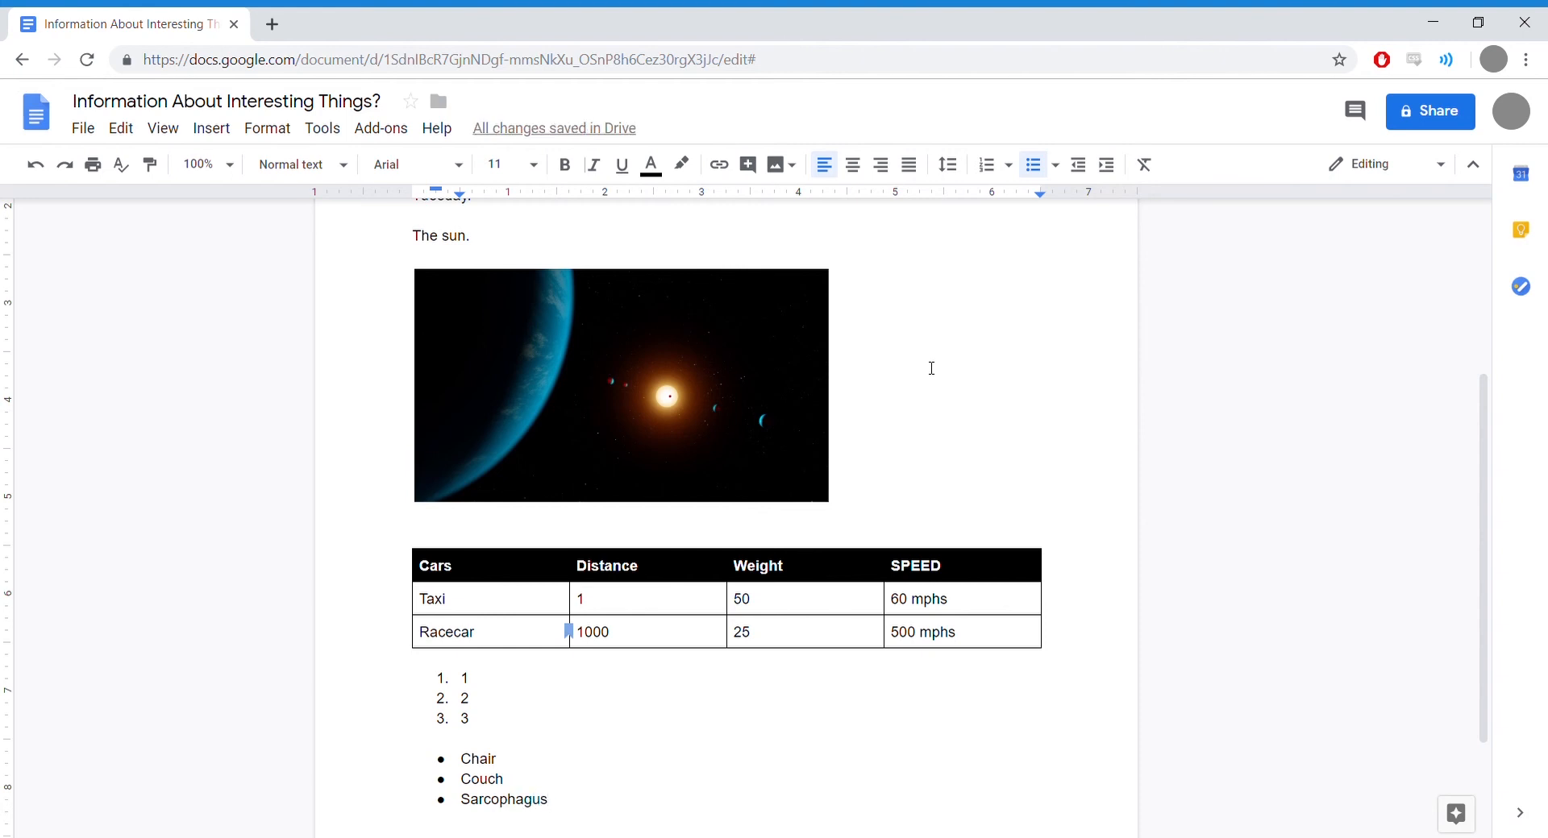
scroll(927, 369, "down", 2)
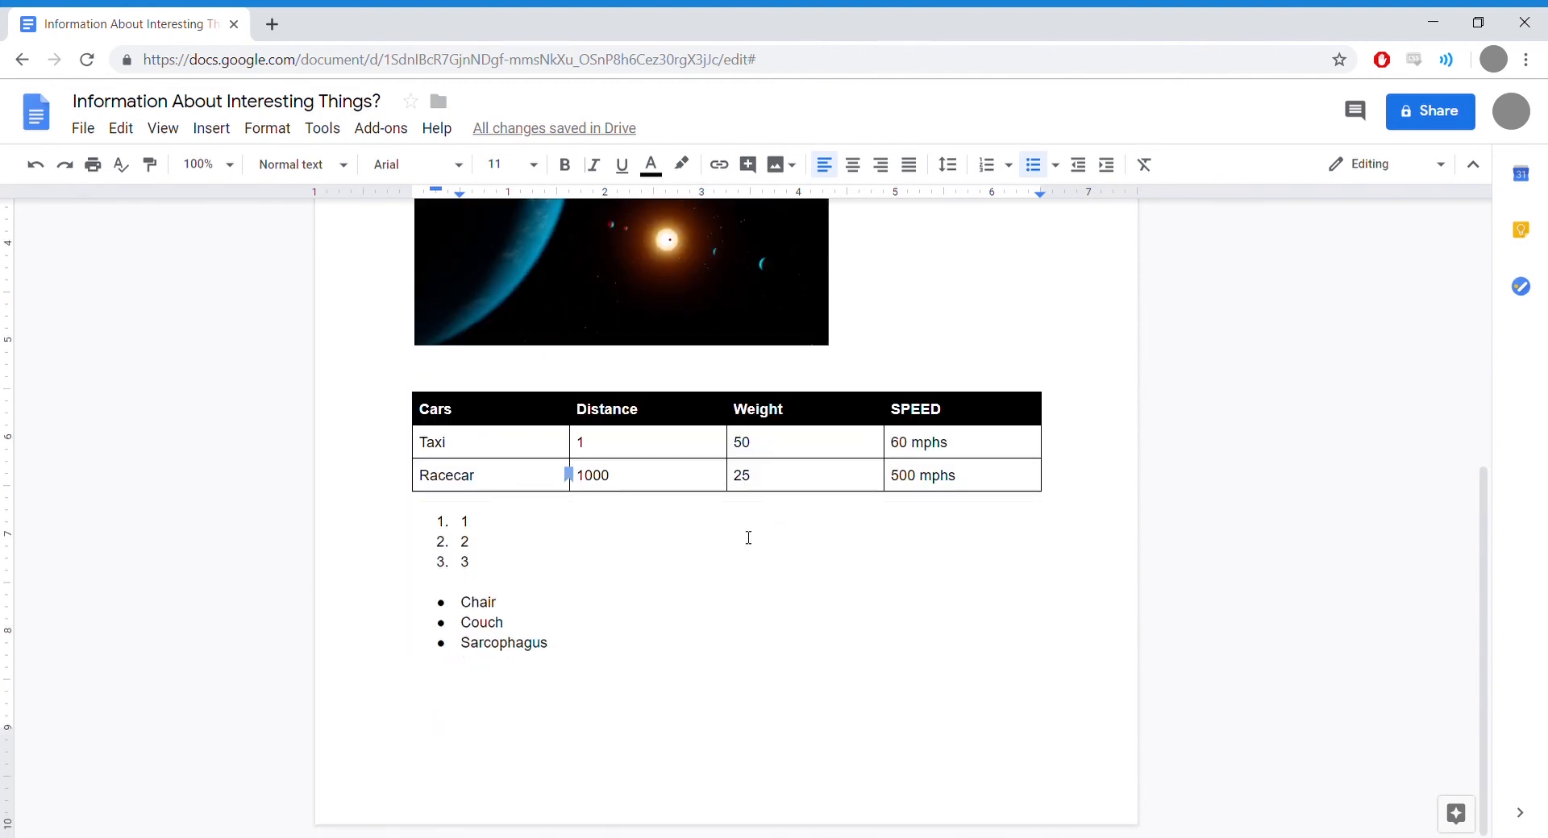
key("Return")
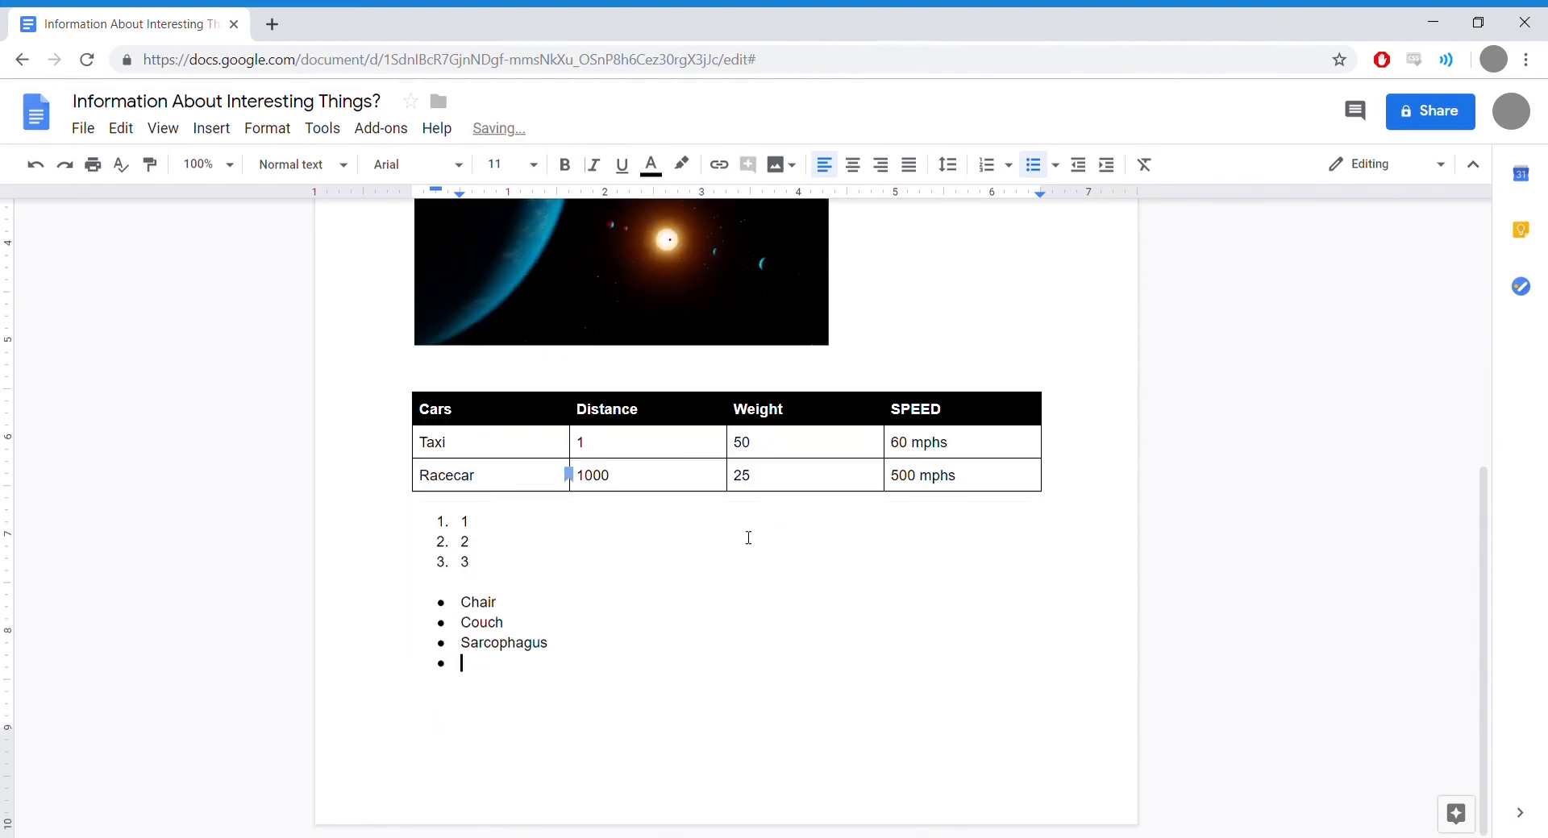
left_click(1041, 173)
left_click_drag(1482, 548, 1475, 449)
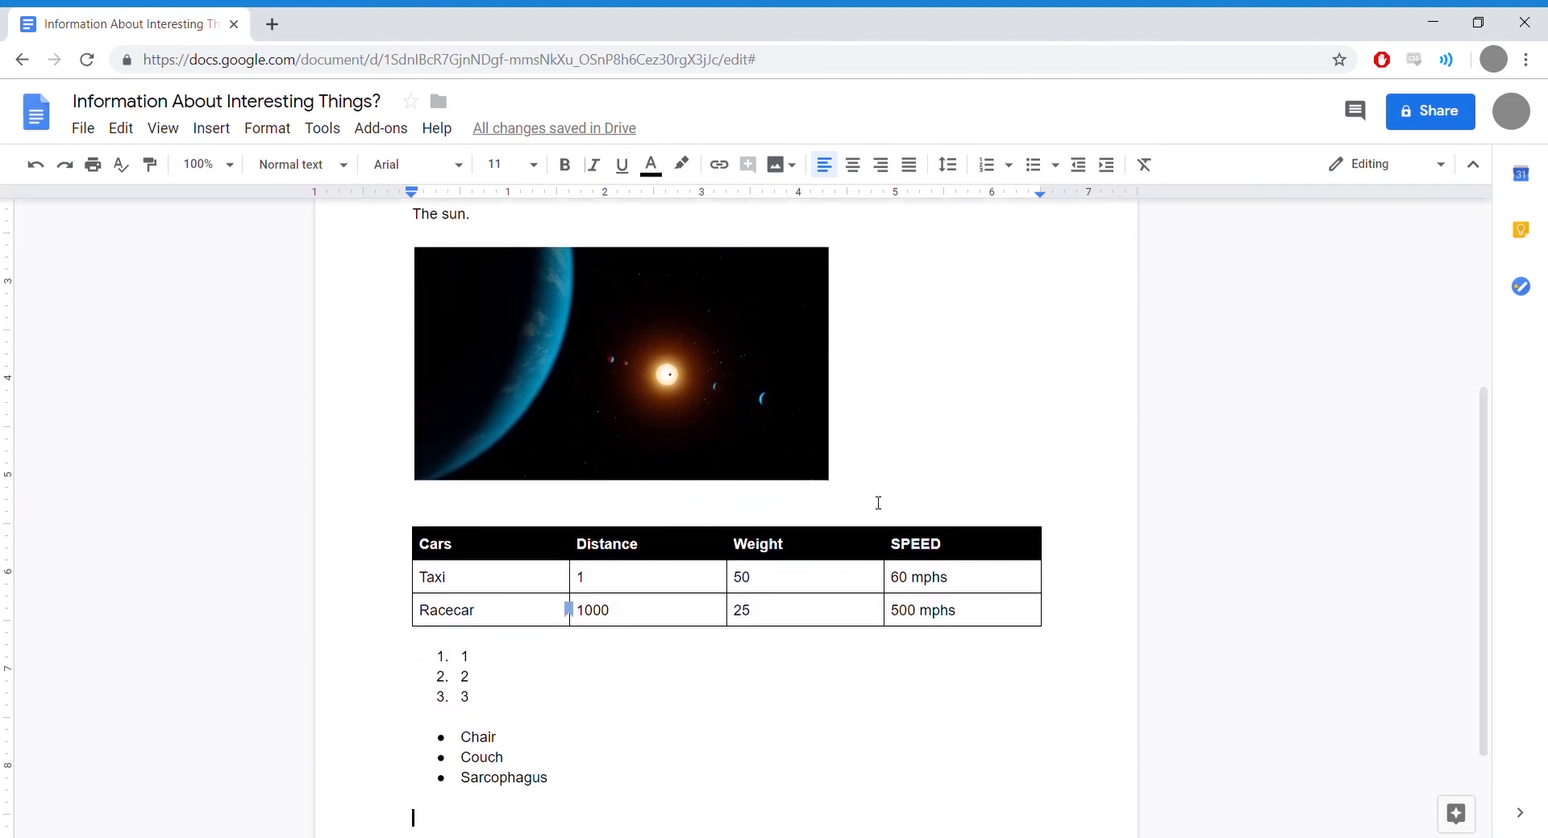
Step: Select the whole document and set its line spacing to single
key("ctrl+a")
scroll(878, 503, "down", 2)
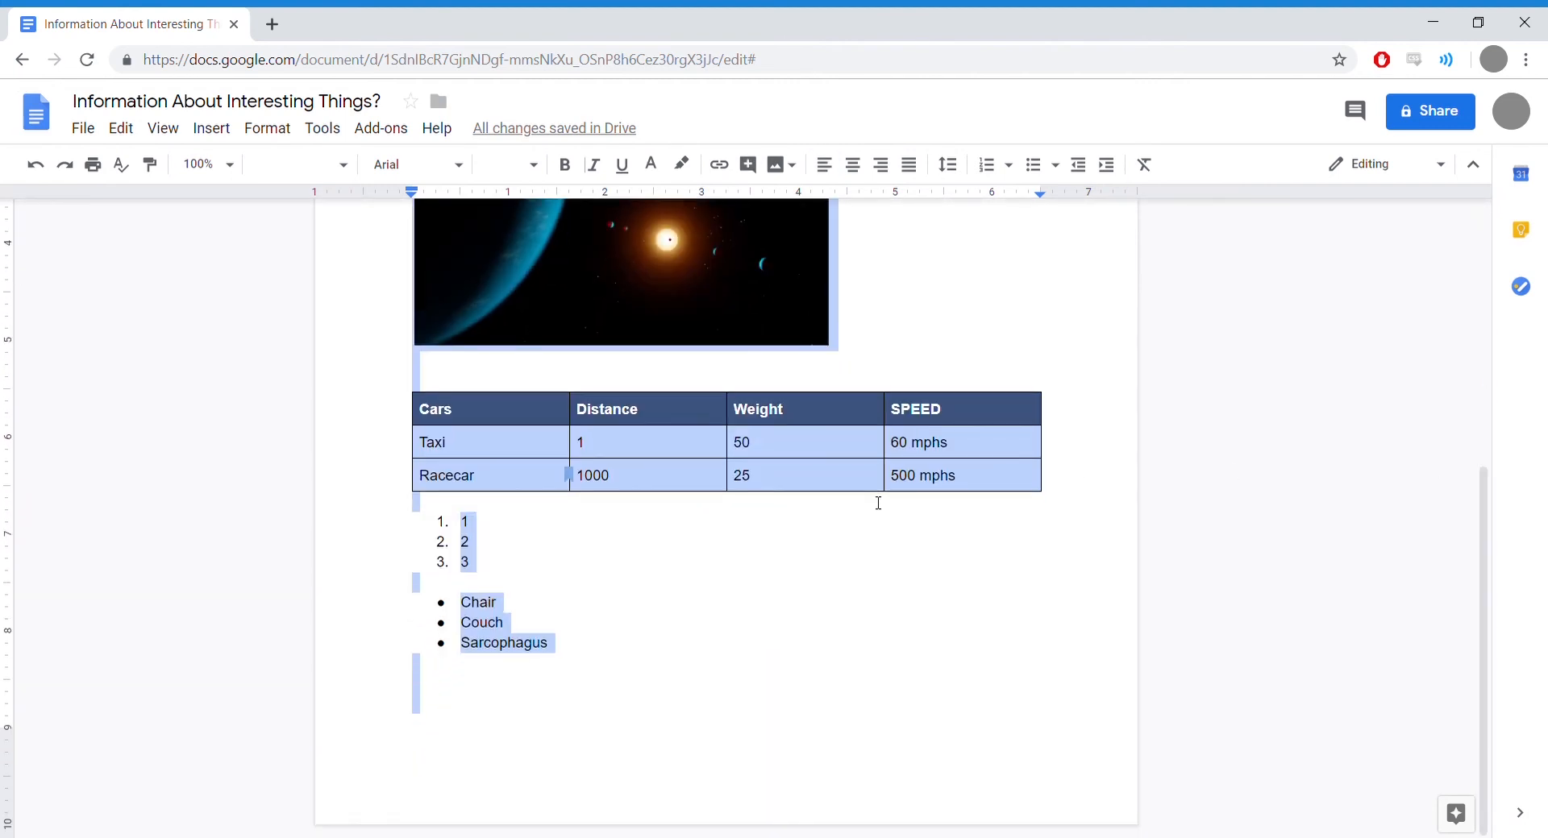
scroll(864, 543, "up", 6)
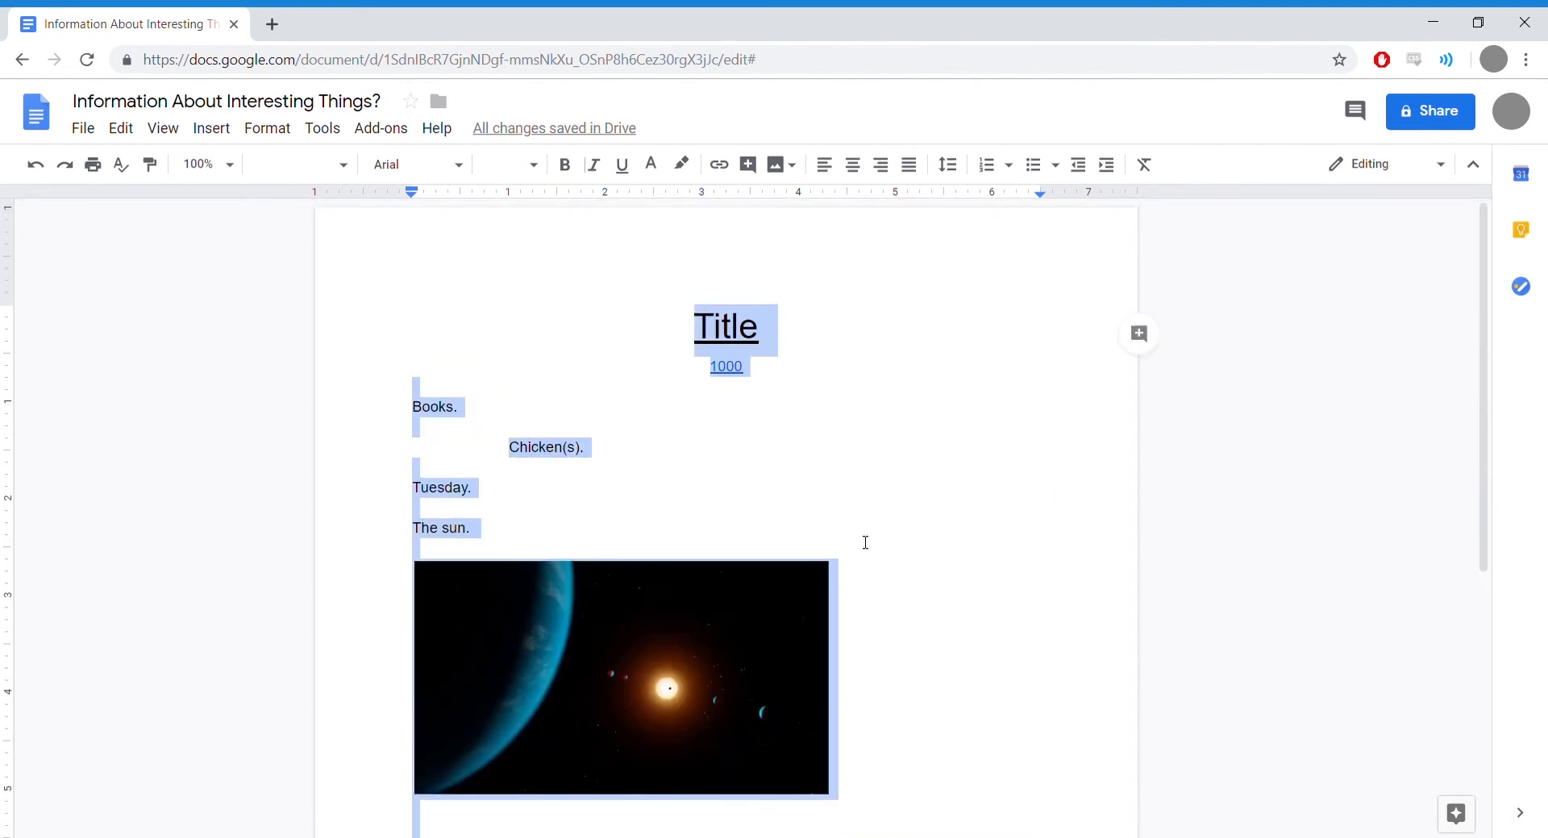
left_click(949, 165)
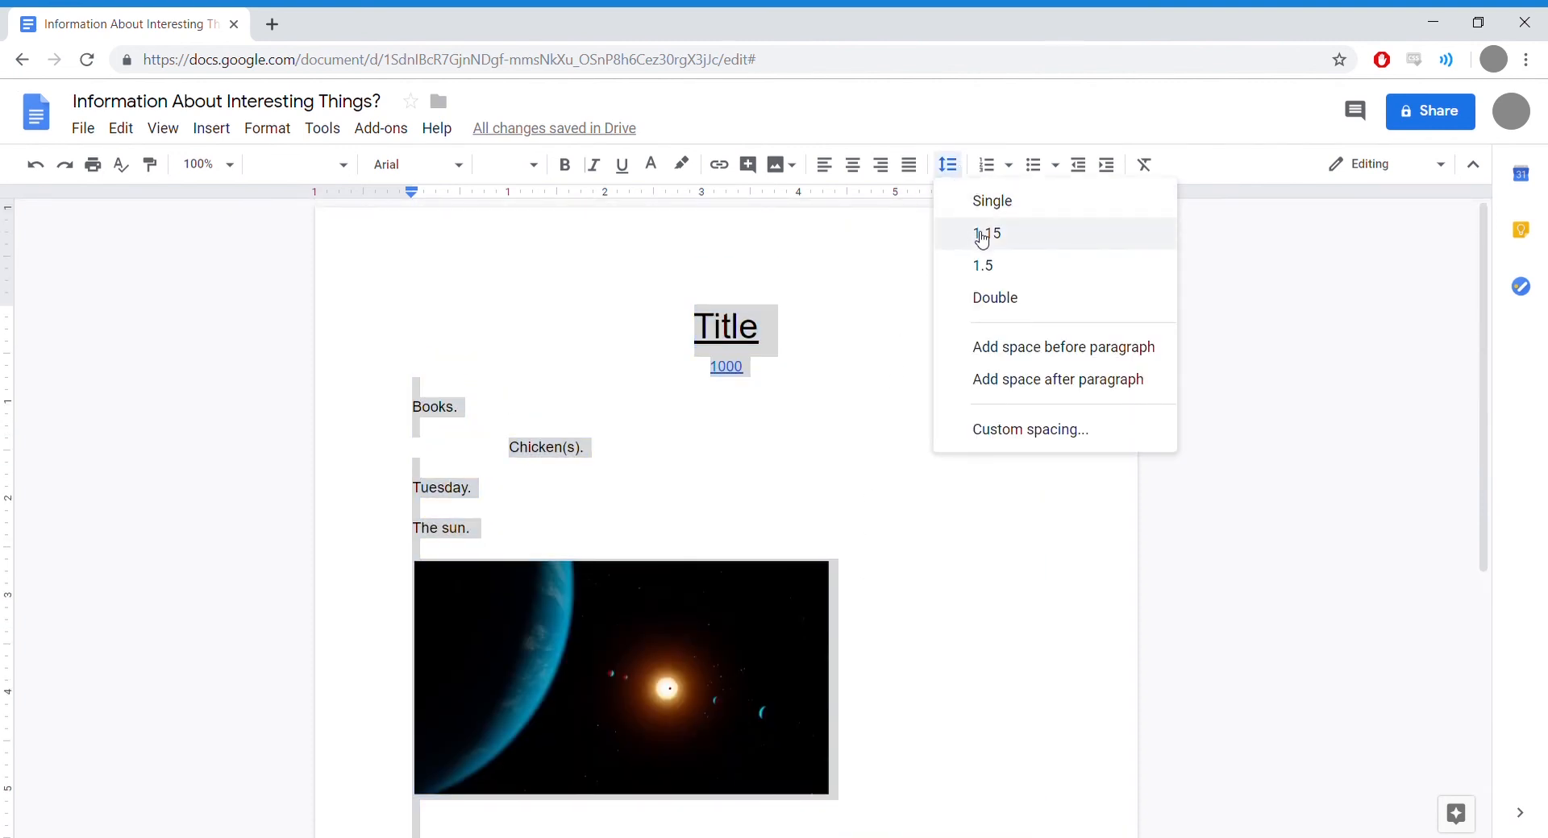
left_click(991, 205)
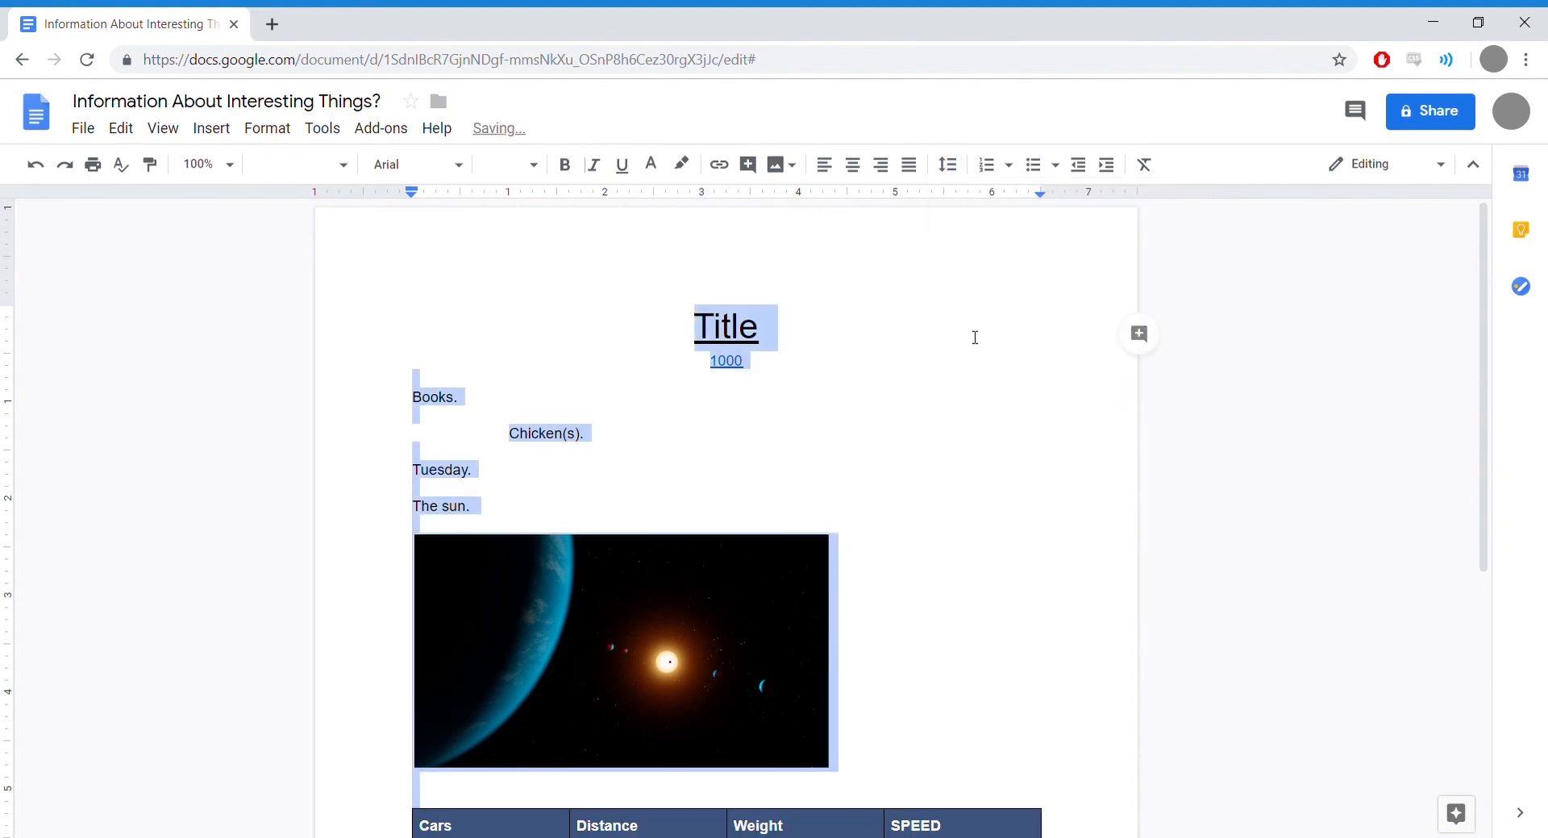
scroll(975, 335, "down", 5)
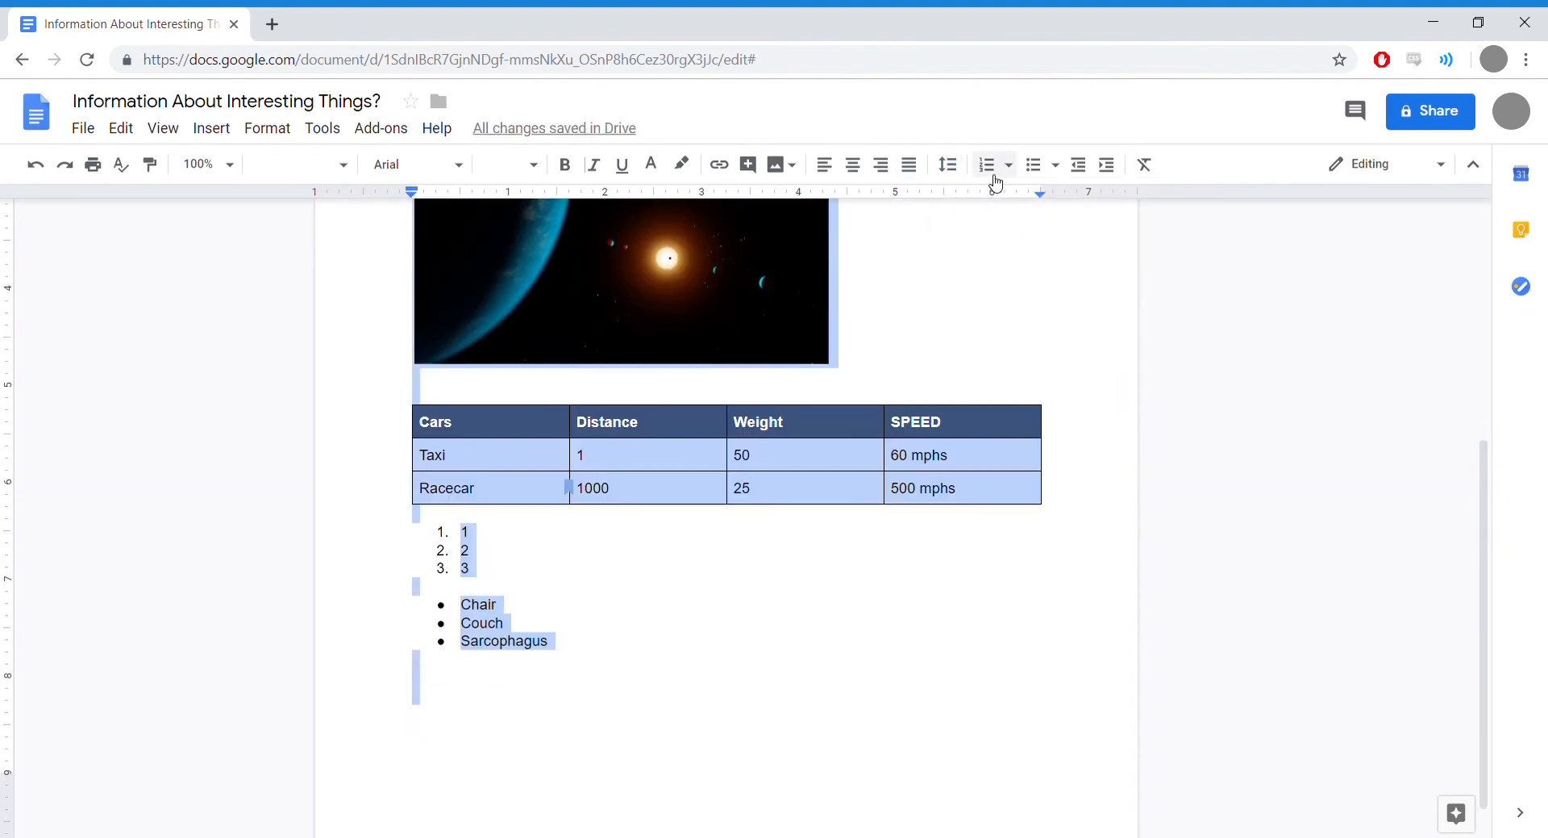
scroll(988, 266, "down", 1)
scroll(981, 309, "up", 4)
scroll(979, 309, "up", 2)
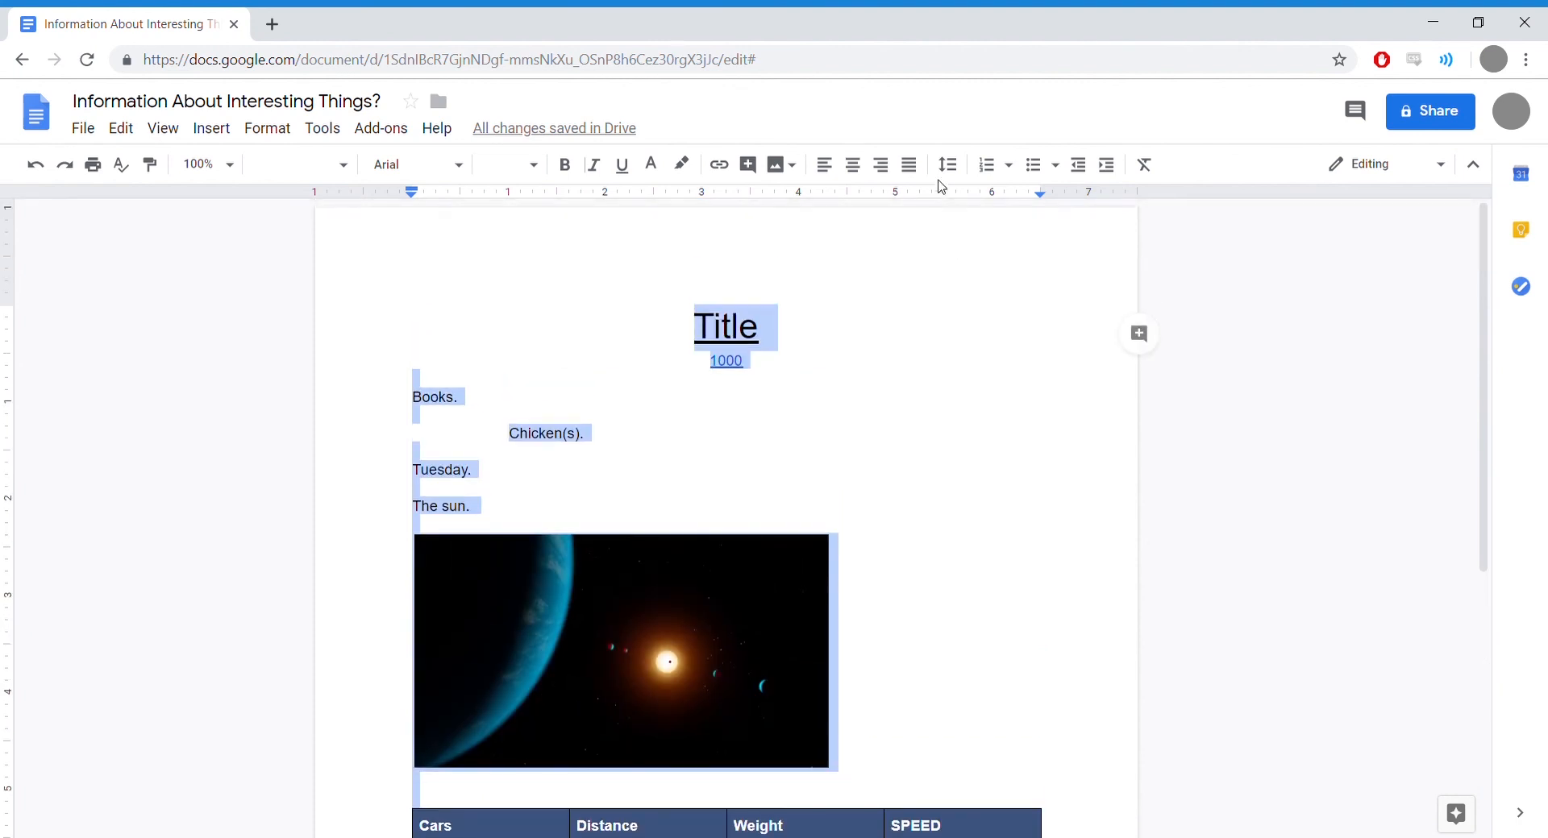
Step: Change the selection's line spacing to 1.15, then to double
left_click(948, 164)
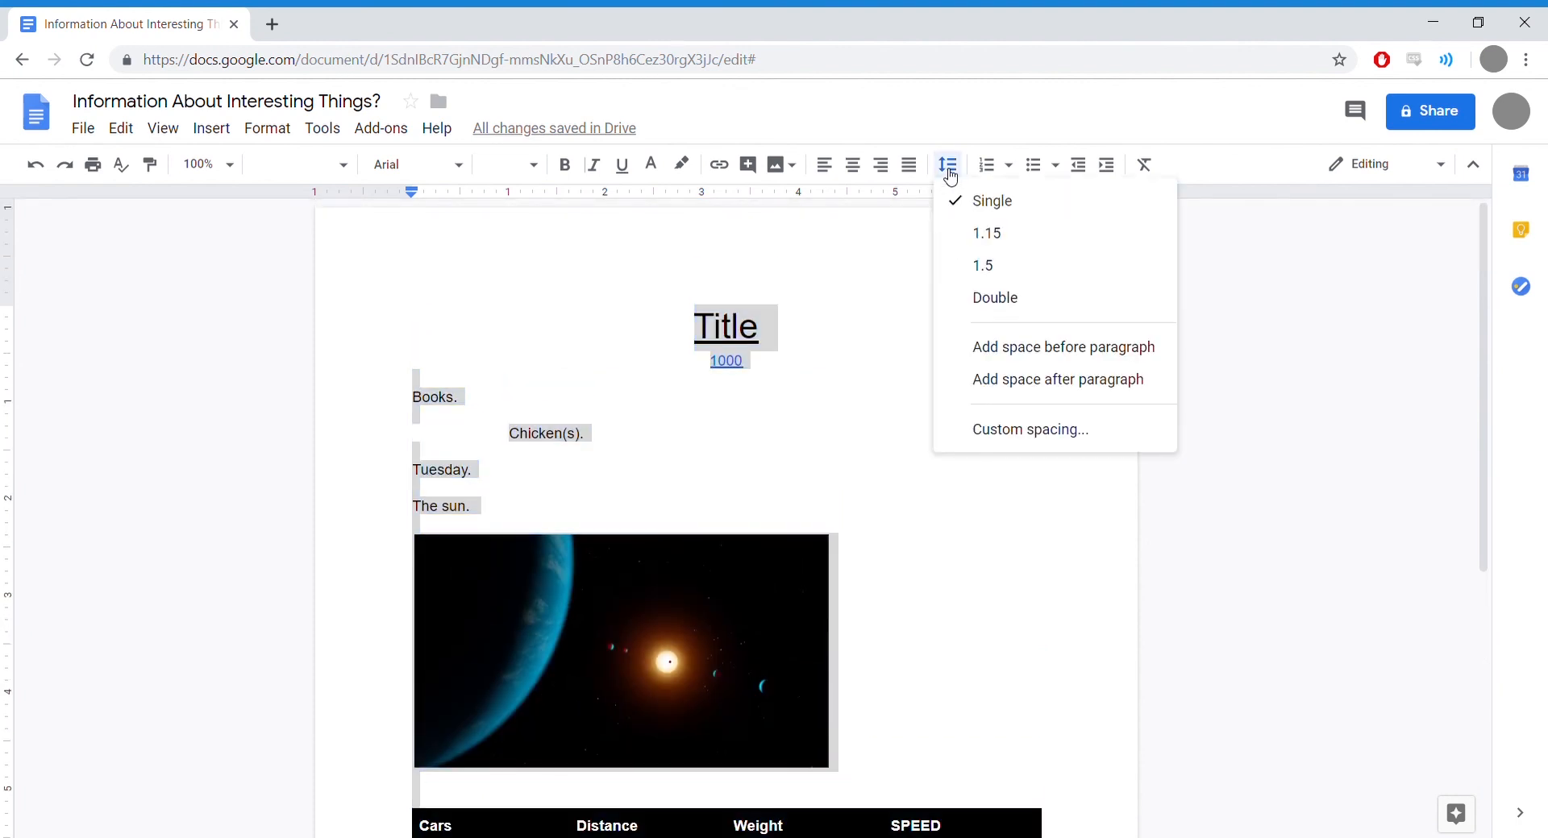
left_click(1004, 242)
scroll(970, 335, "down", 5)
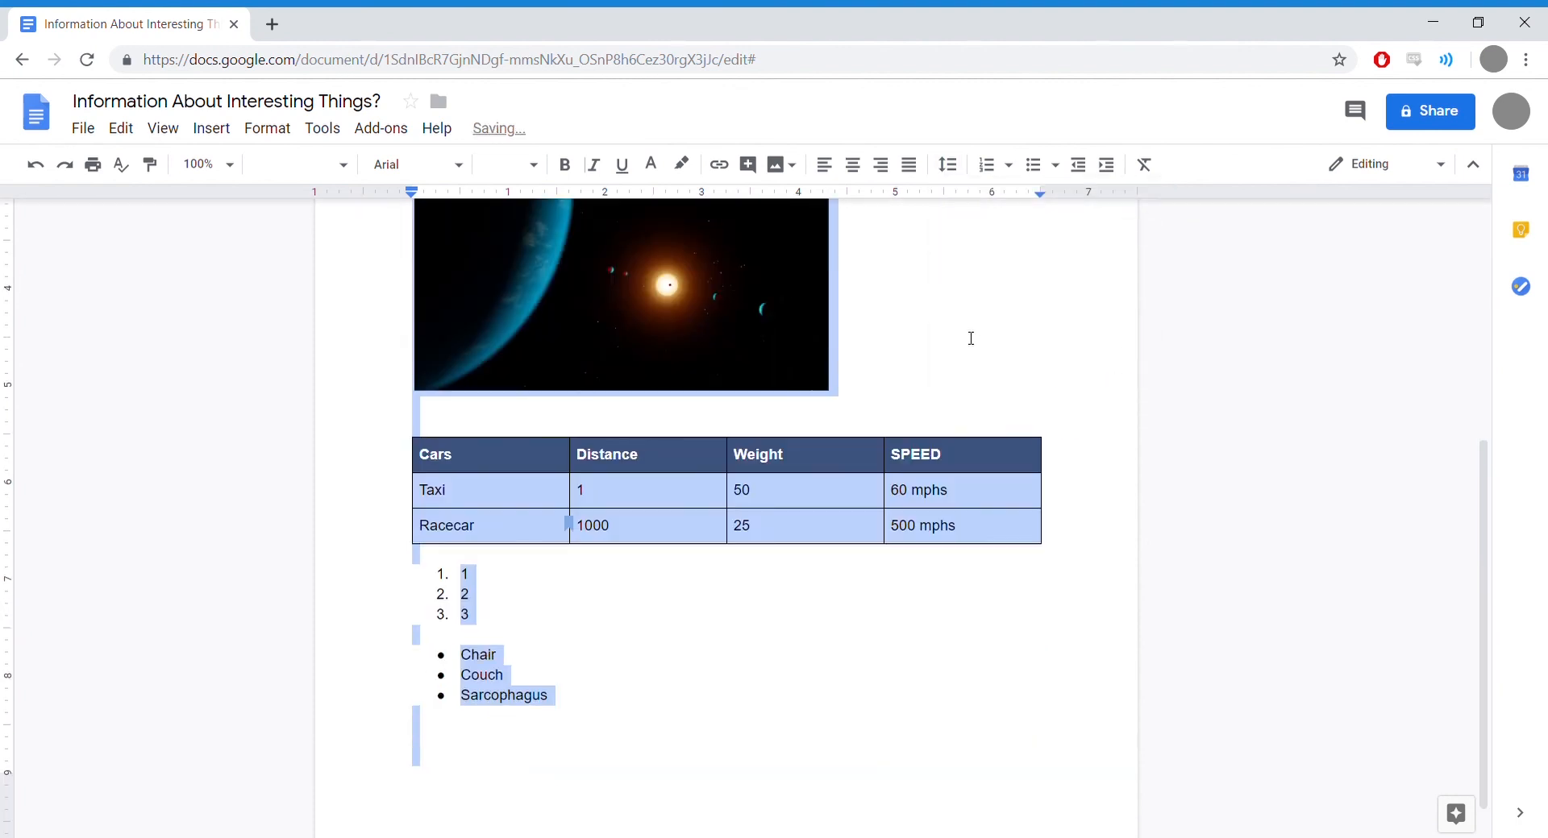
left_click(948, 165)
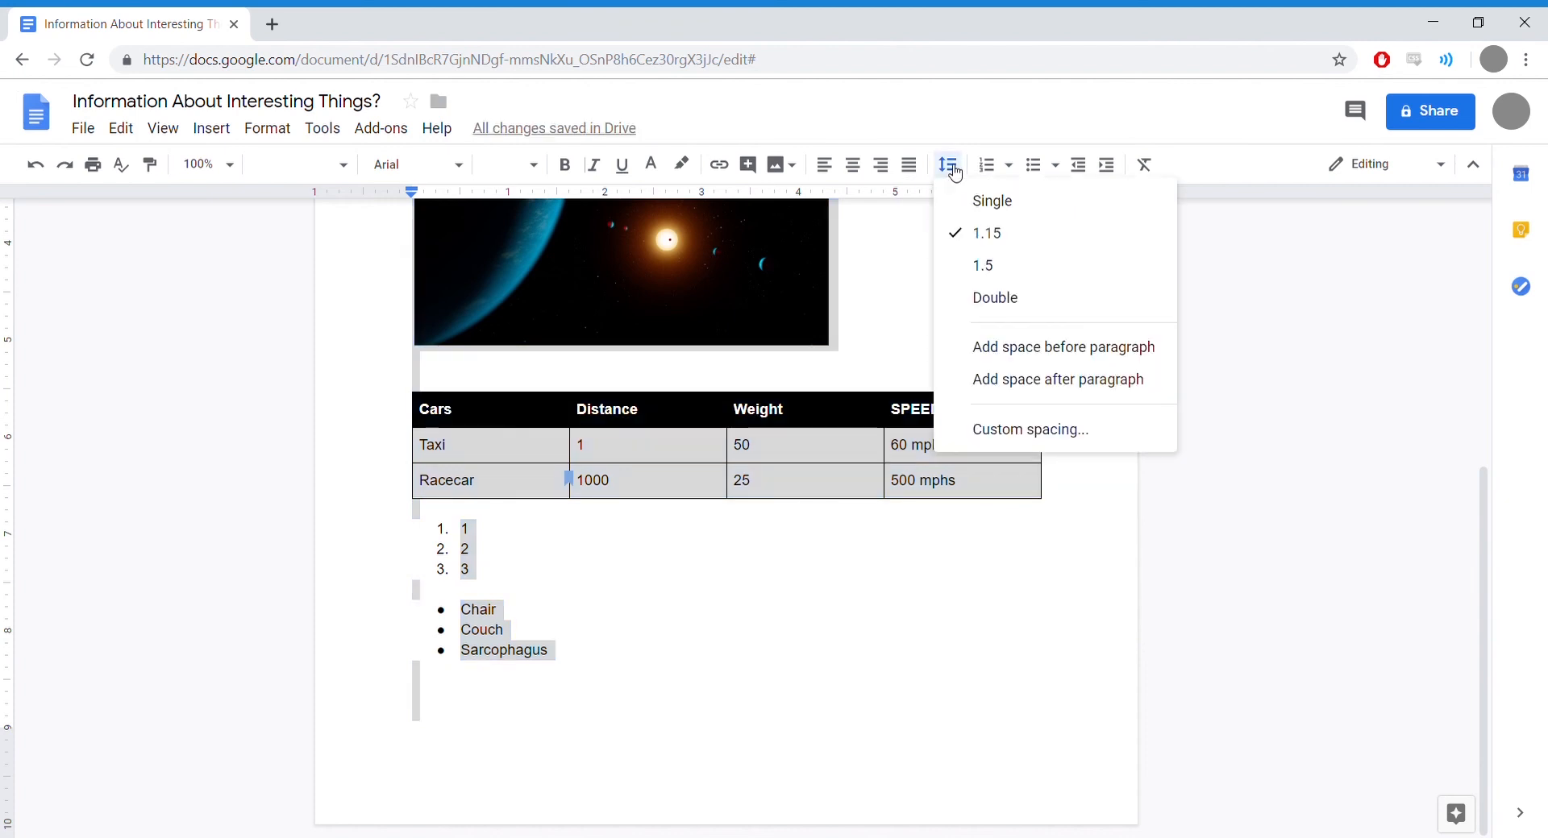
left_click(1002, 306)
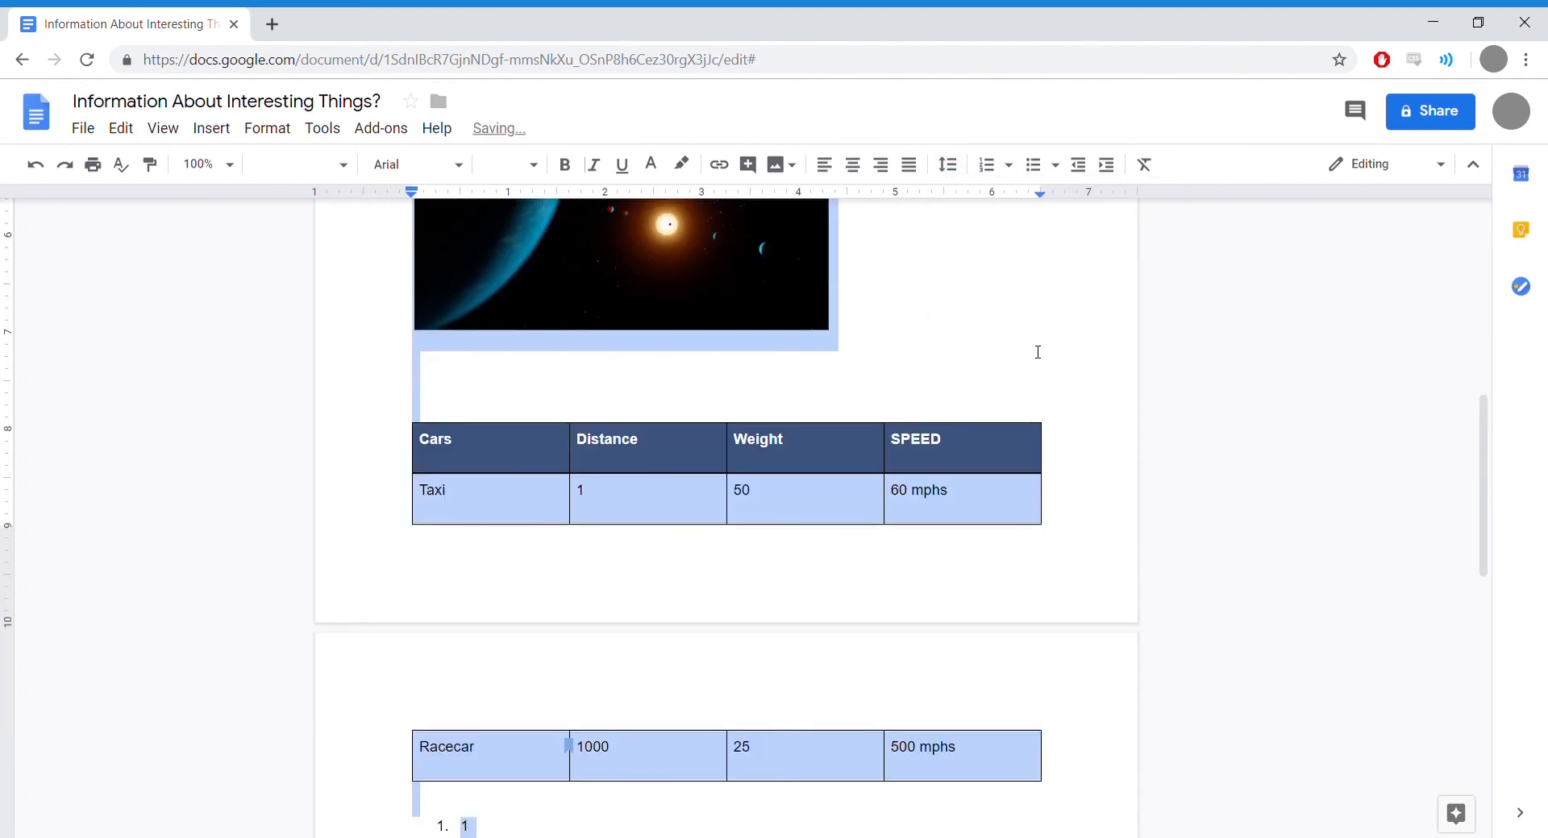
left_click(1037, 352)
left_click_drag(1483, 432, 1455, 492)
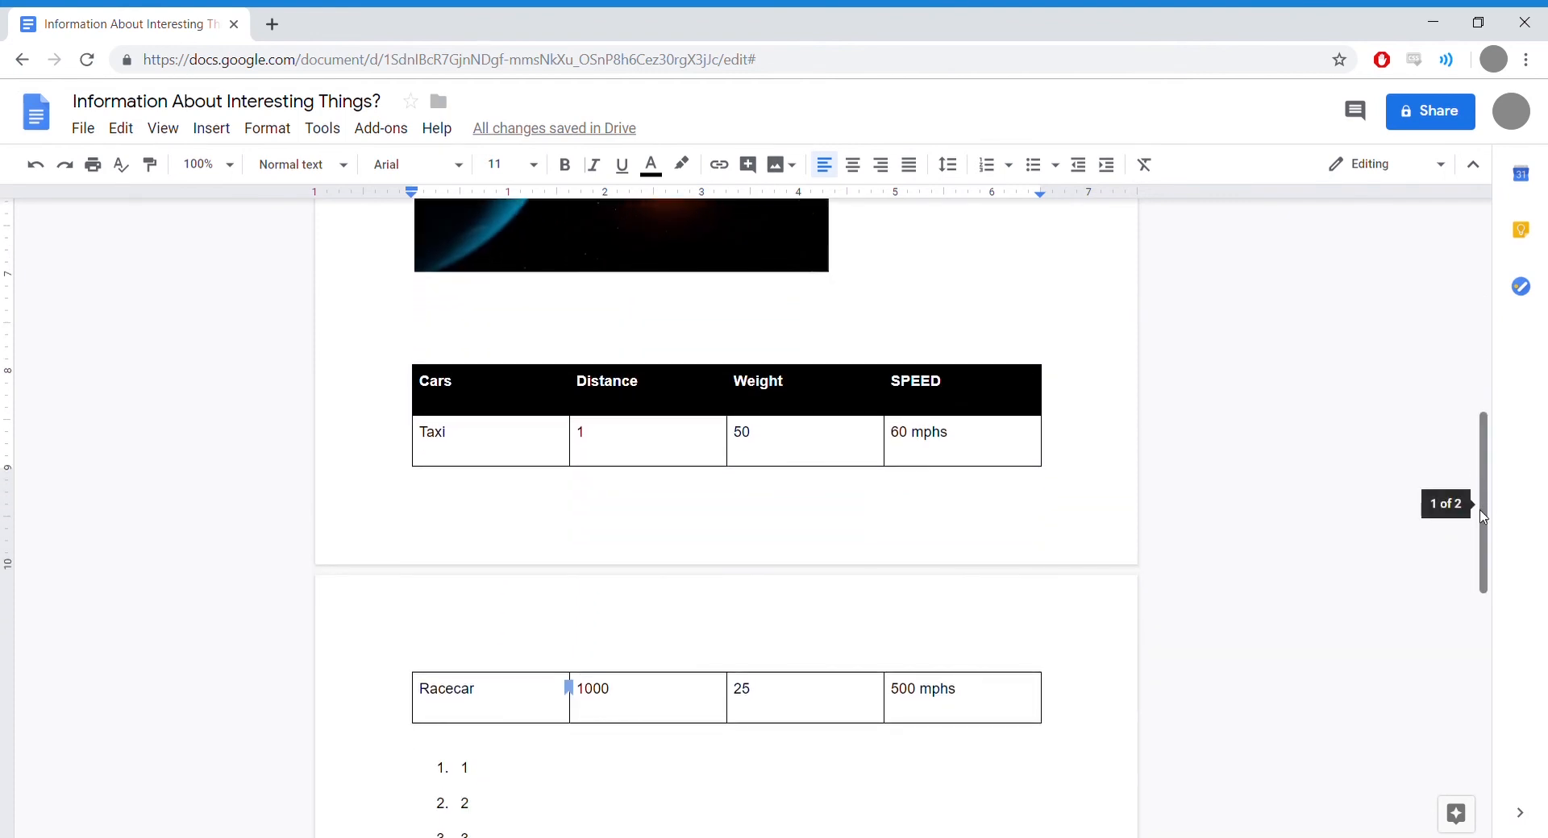
left_click_drag(1480, 505, 1468, 705)
left_click(960, 631)
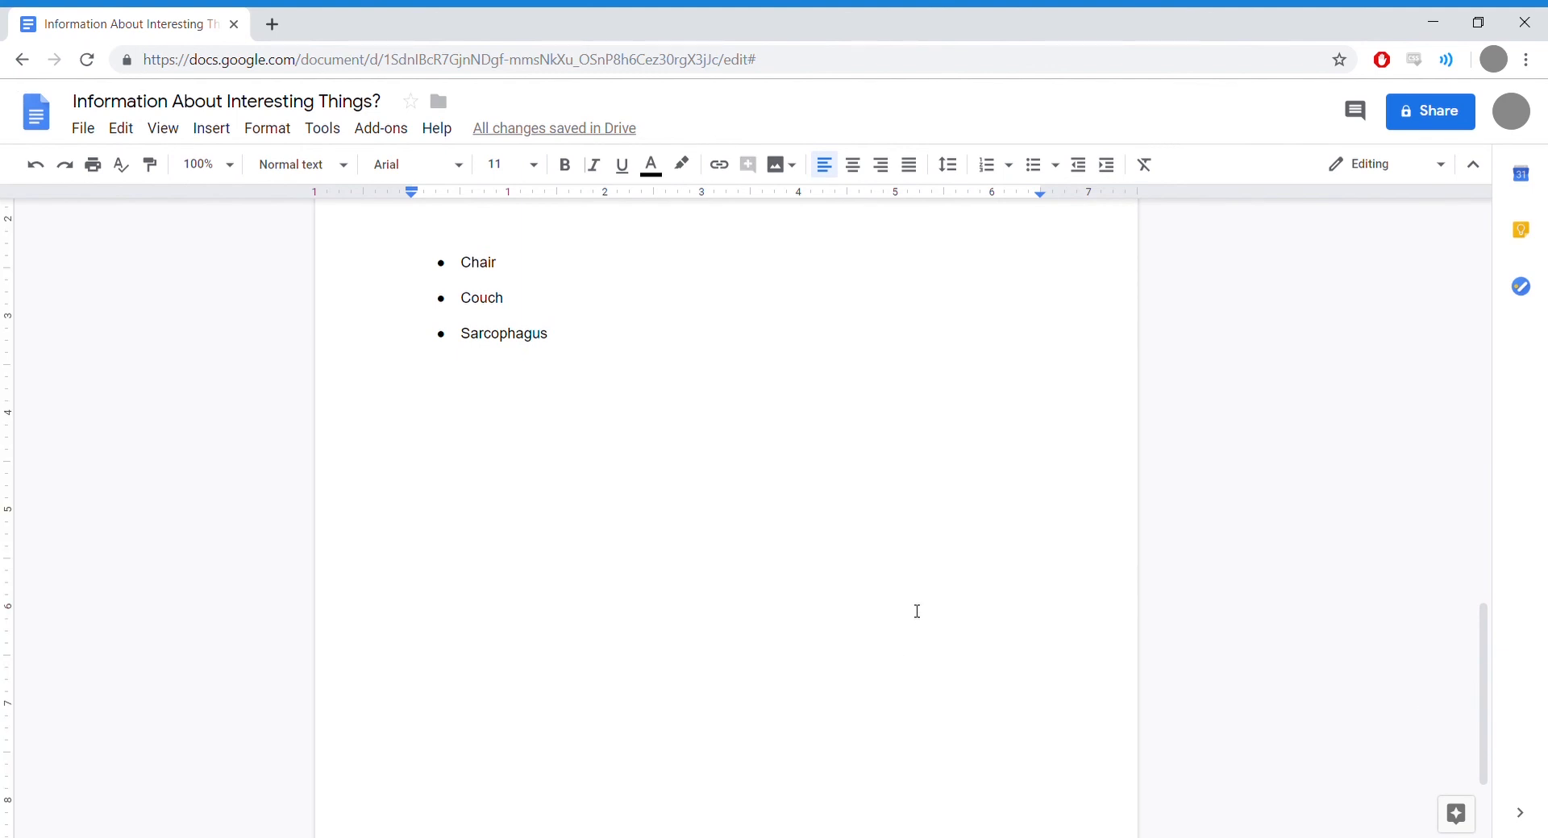
left_click(202, 133)
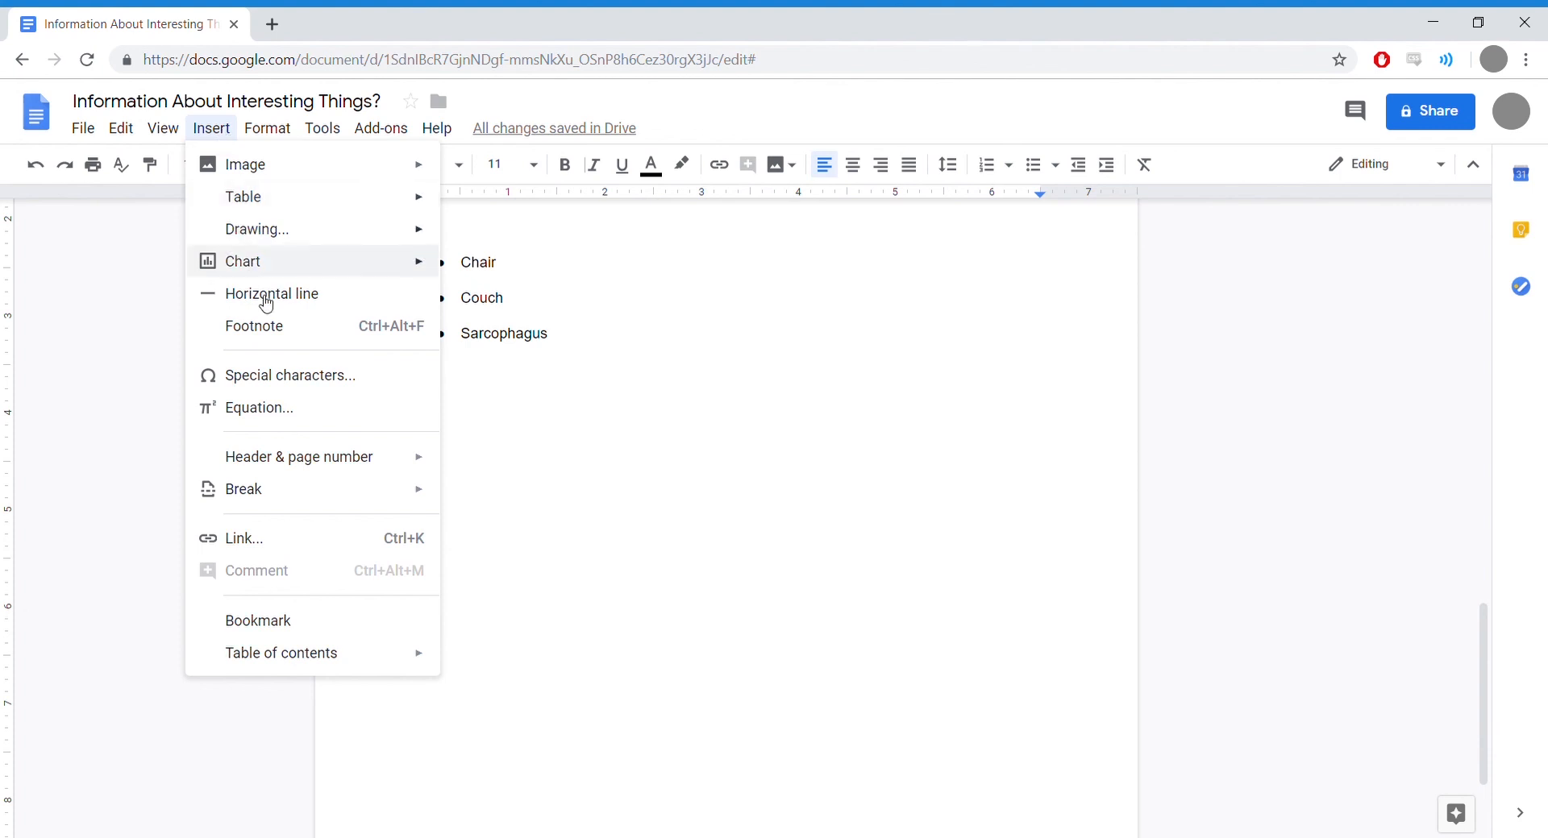
Step: Insert bottom-right page numbers in the footer of every page
mouse_move(314, 464)
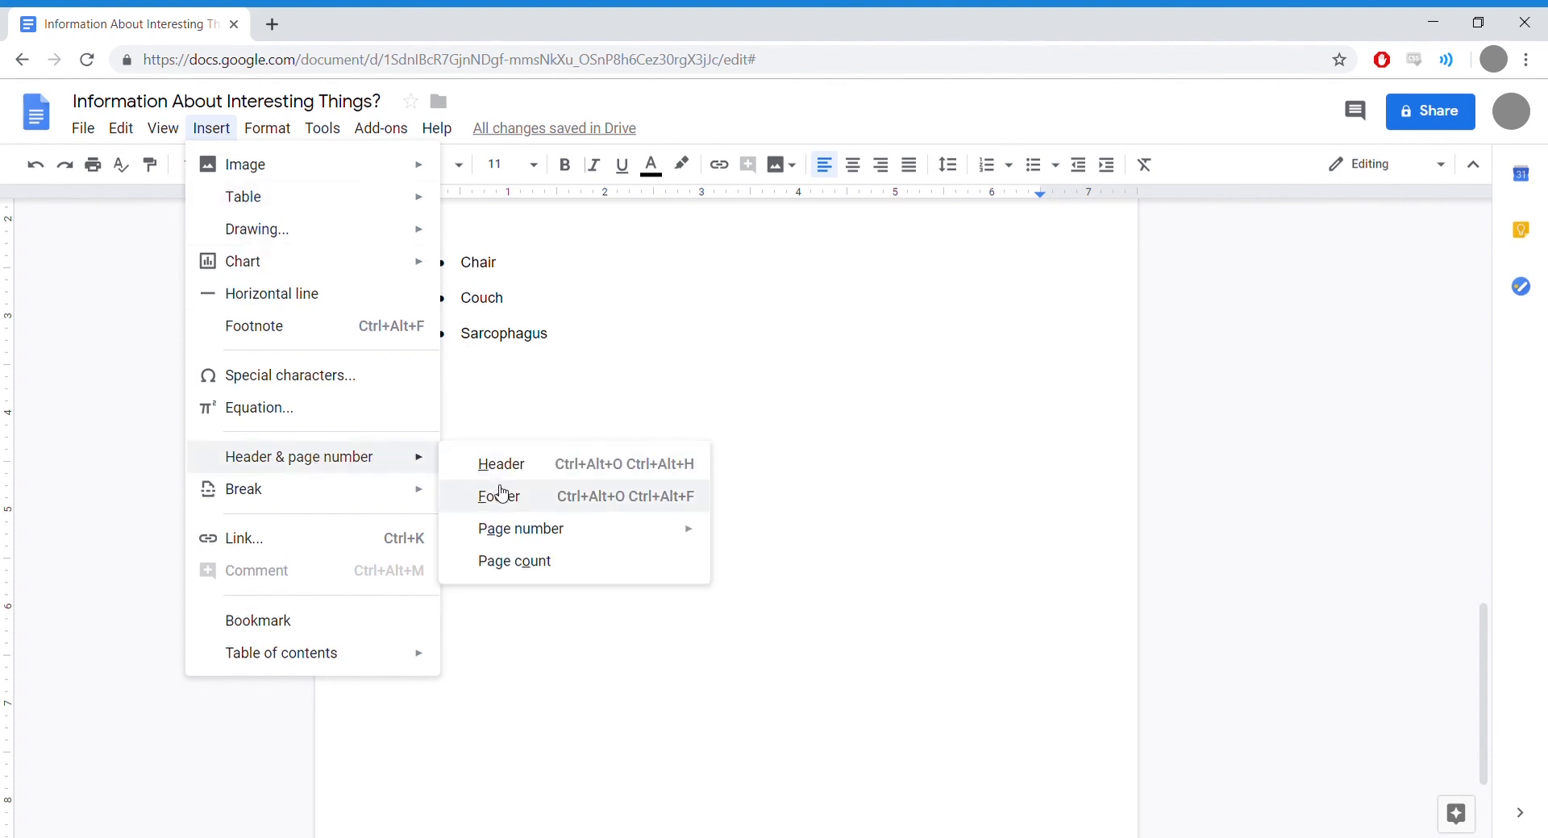
mouse_move(545, 542)
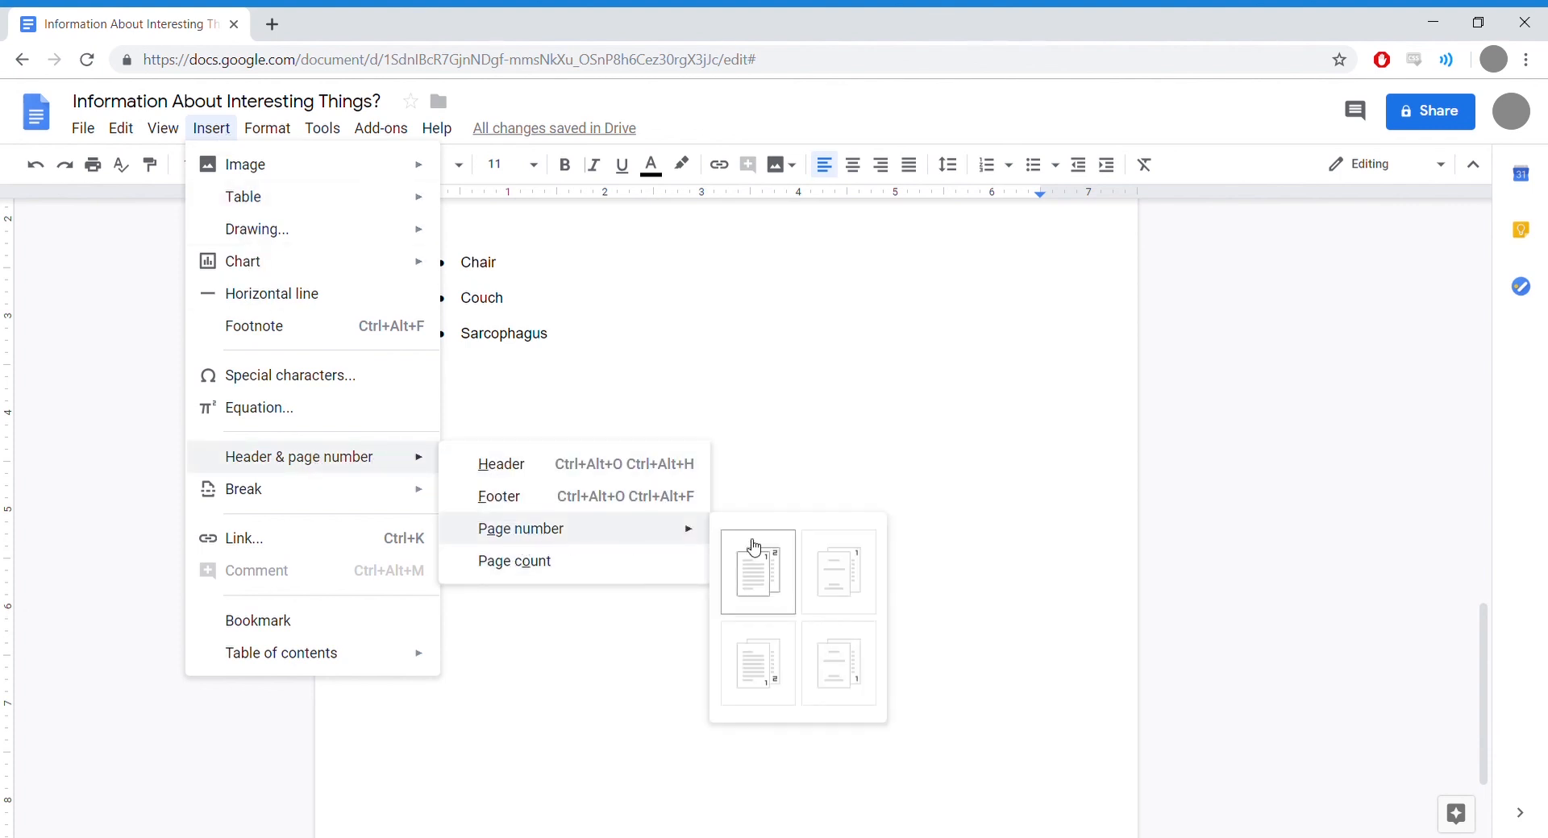
left_click(758, 662)
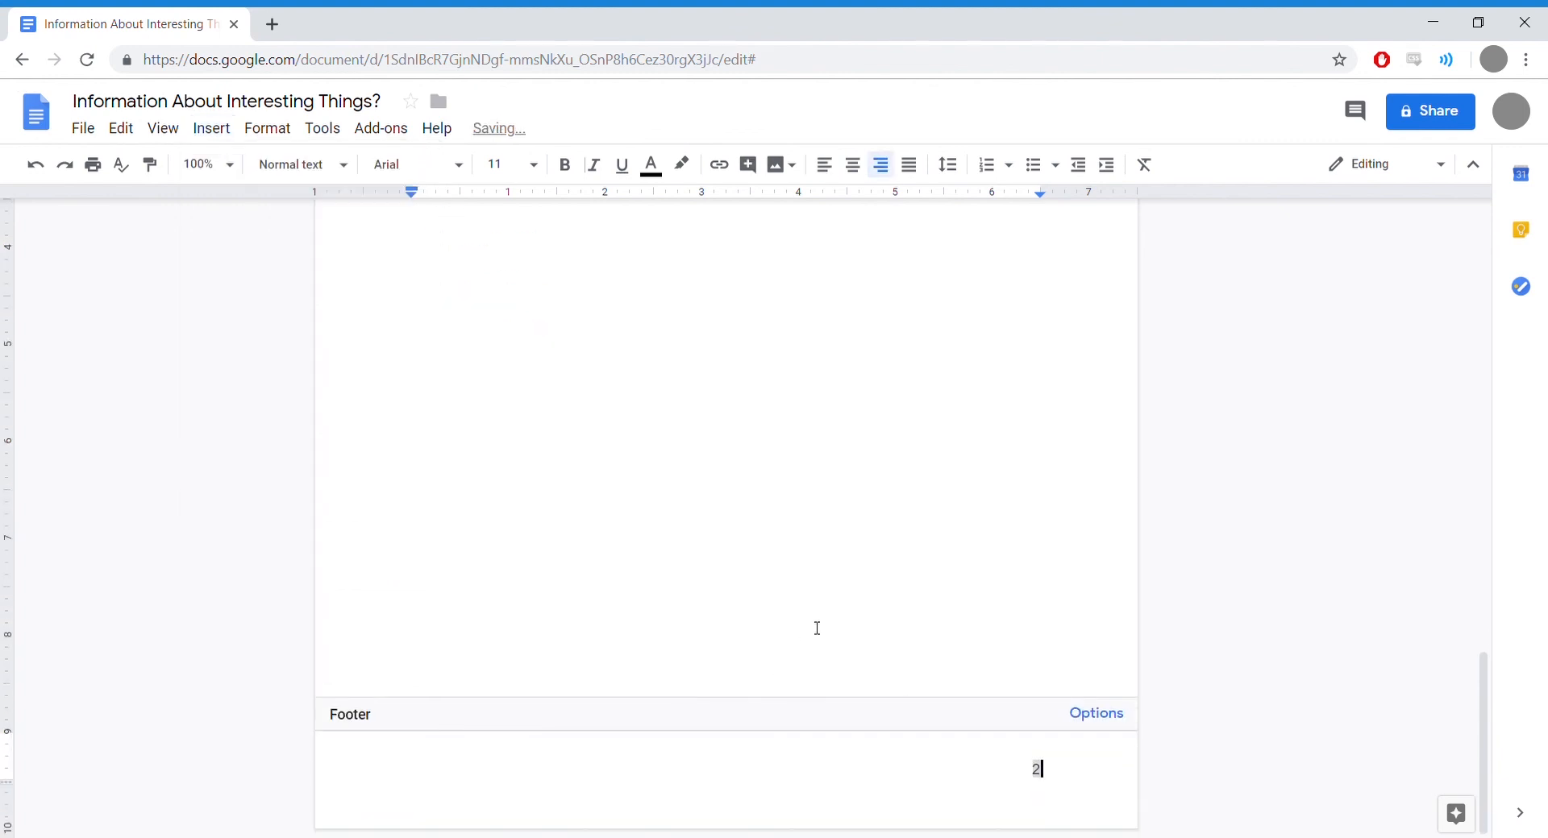
left_click(1167, 643)
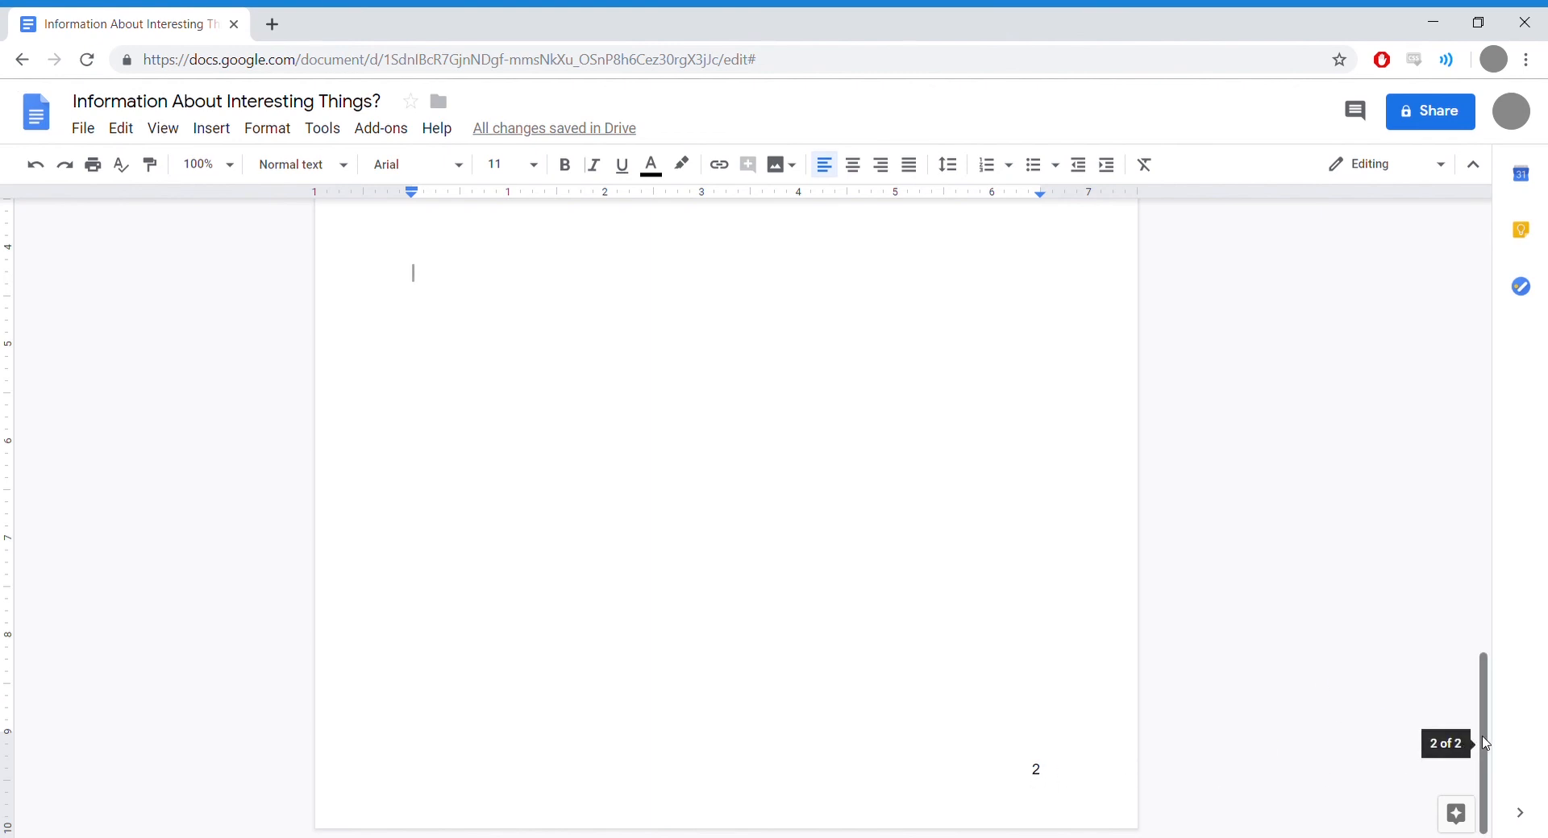
left_click_drag(1482, 743, 1492, 455)
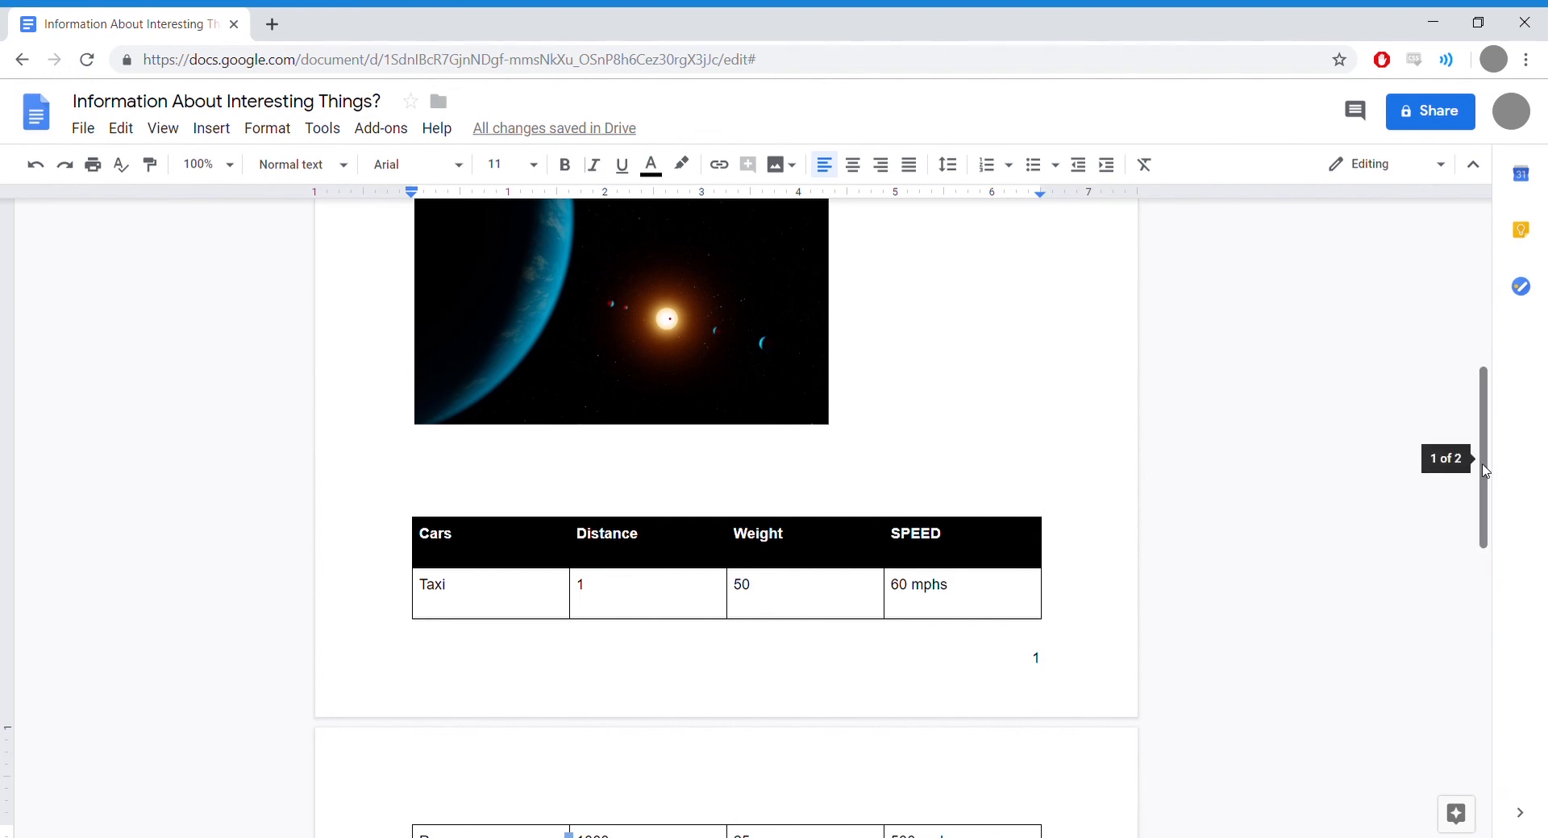
Step: Highlight Books., Chicken(s)., Tuesday. and The sun. in yellow, then select the s in Chicken(s)
left_click_drag(1485, 471, 1486, 306)
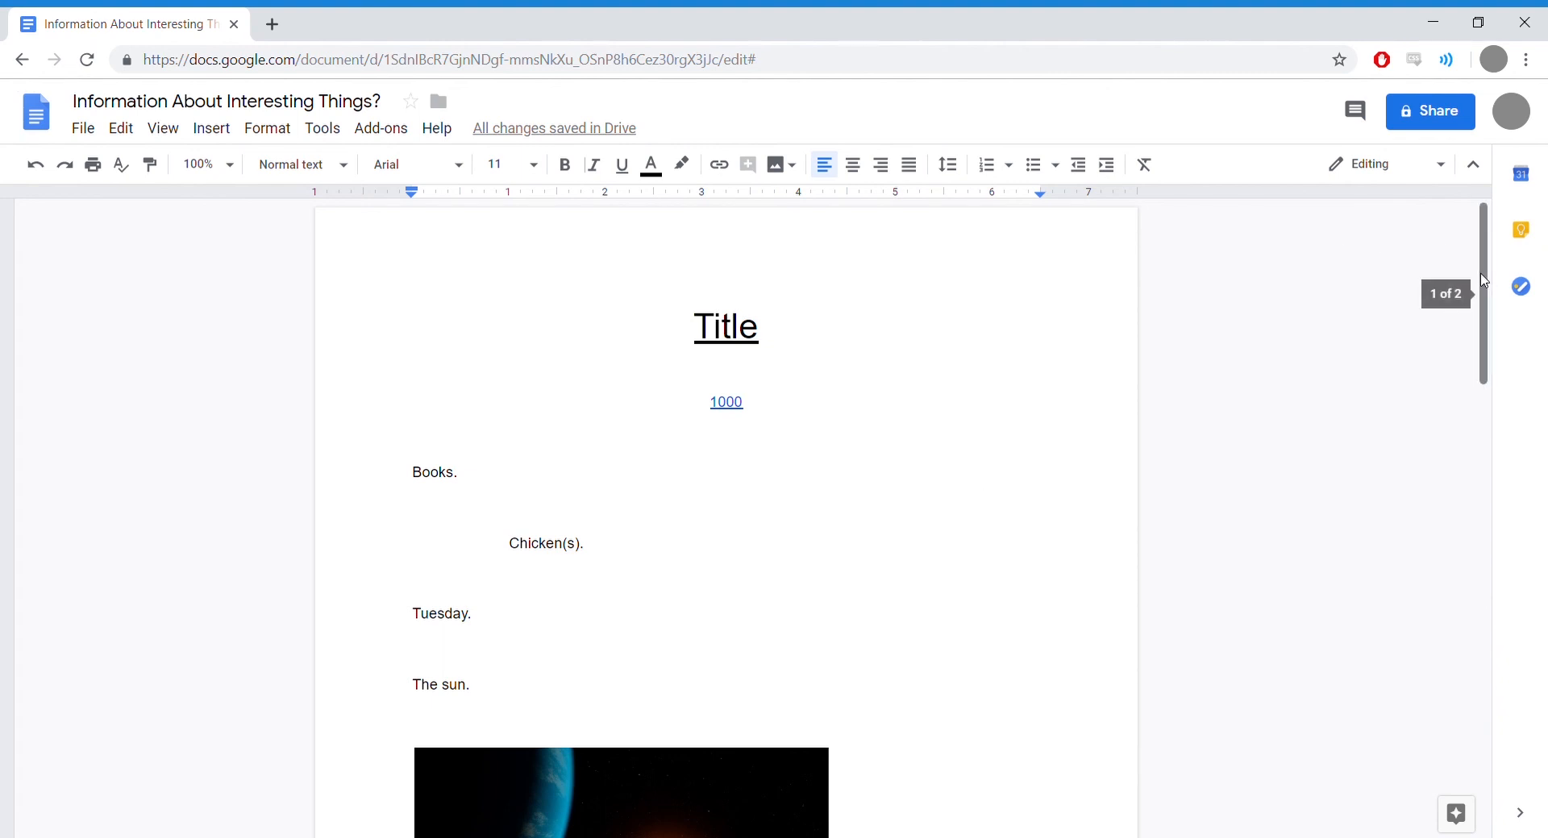
mouse_move(1483, 284)
left_mouse_down()
mouse_move(1488, 718)
mouse_move(1488, 300)
left_mouse_up()
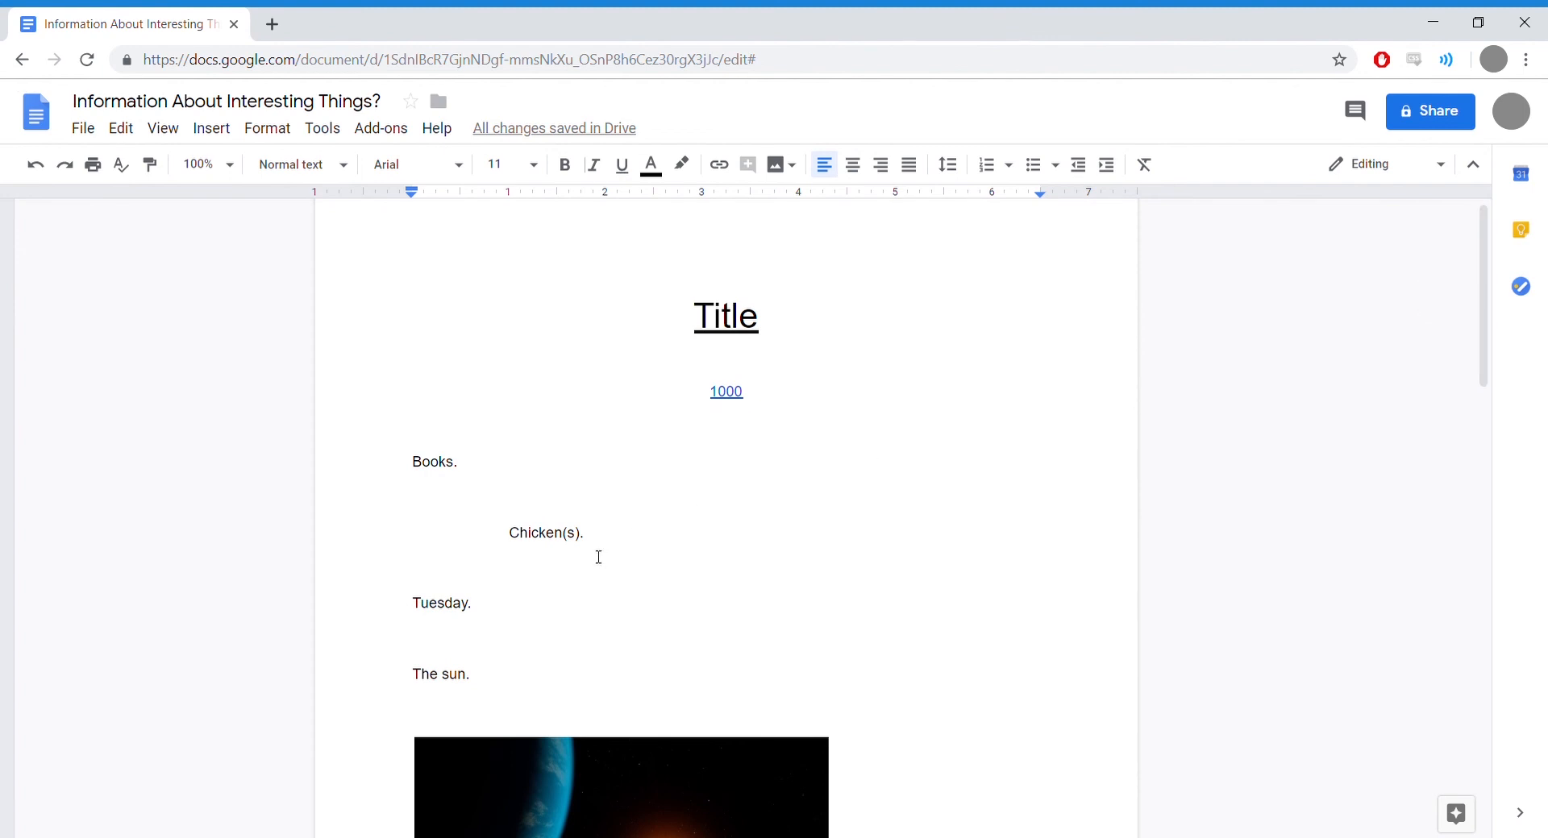
left_click_drag(486, 676, 408, 463)
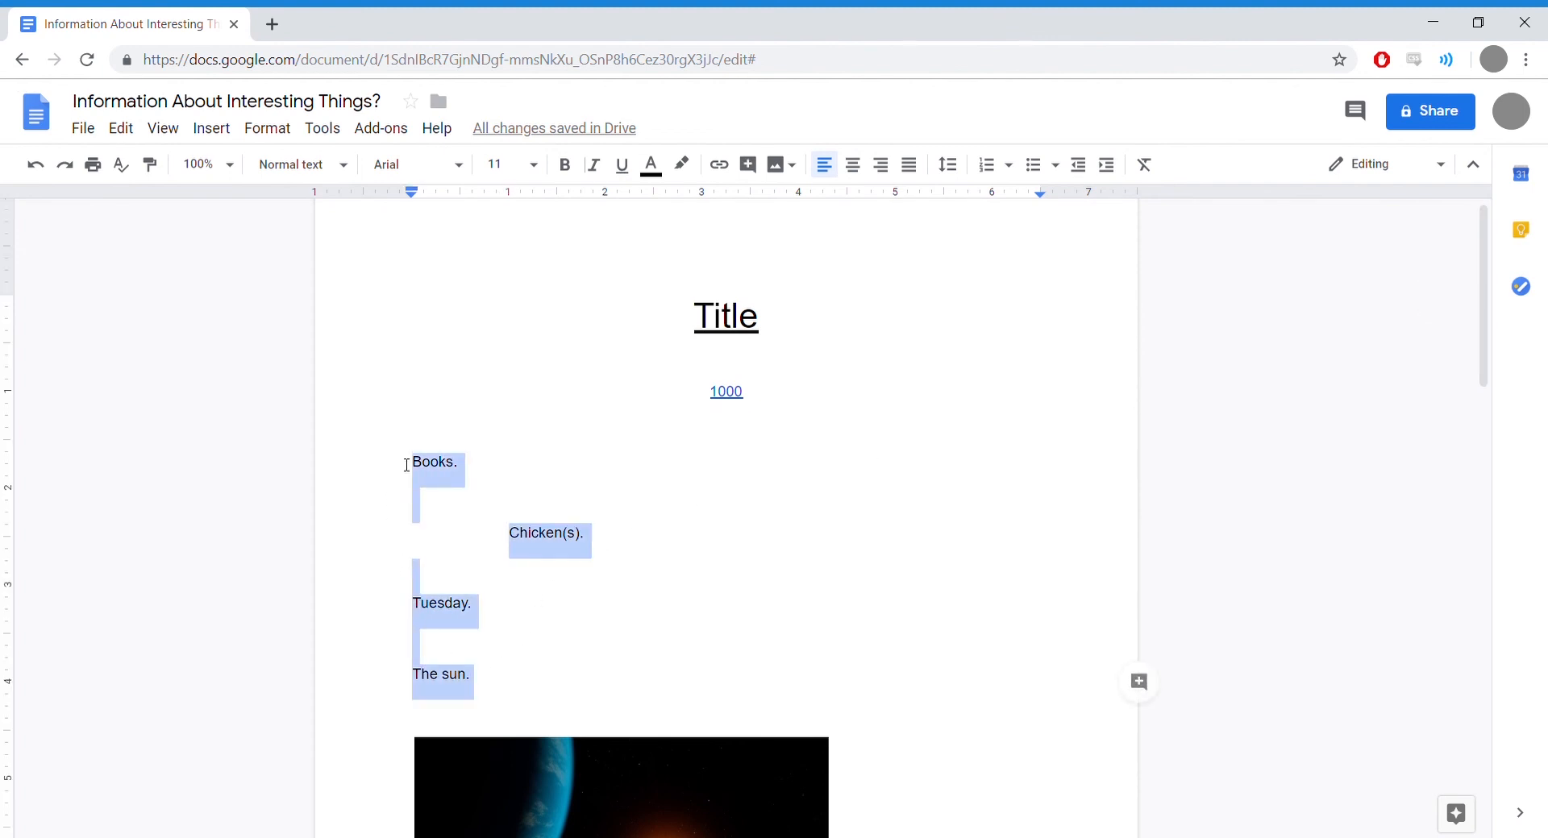
left_click(690, 167)
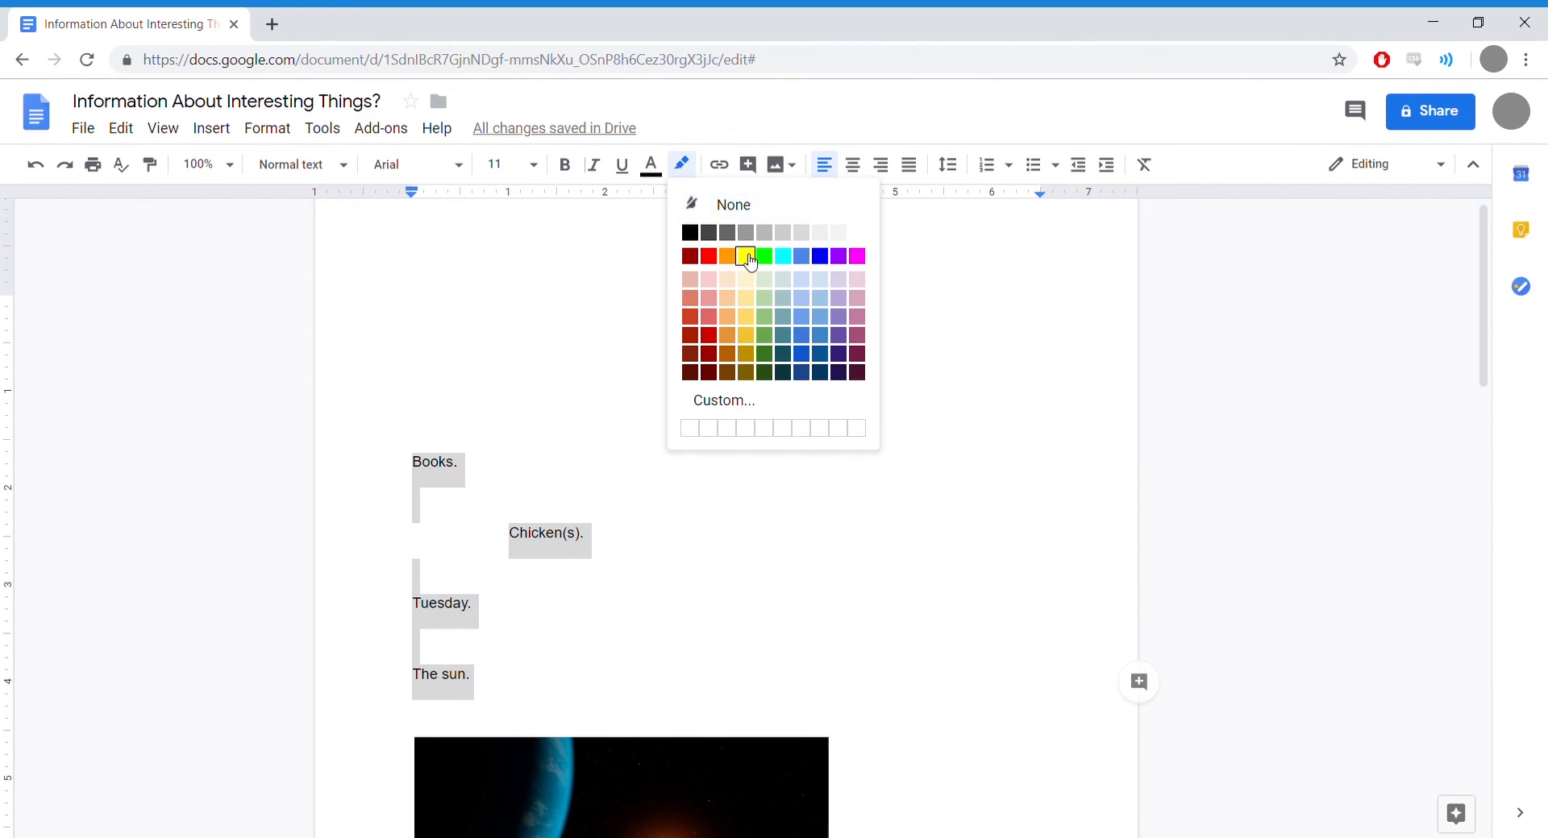
left_click(746, 256)
left_click(544, 653)
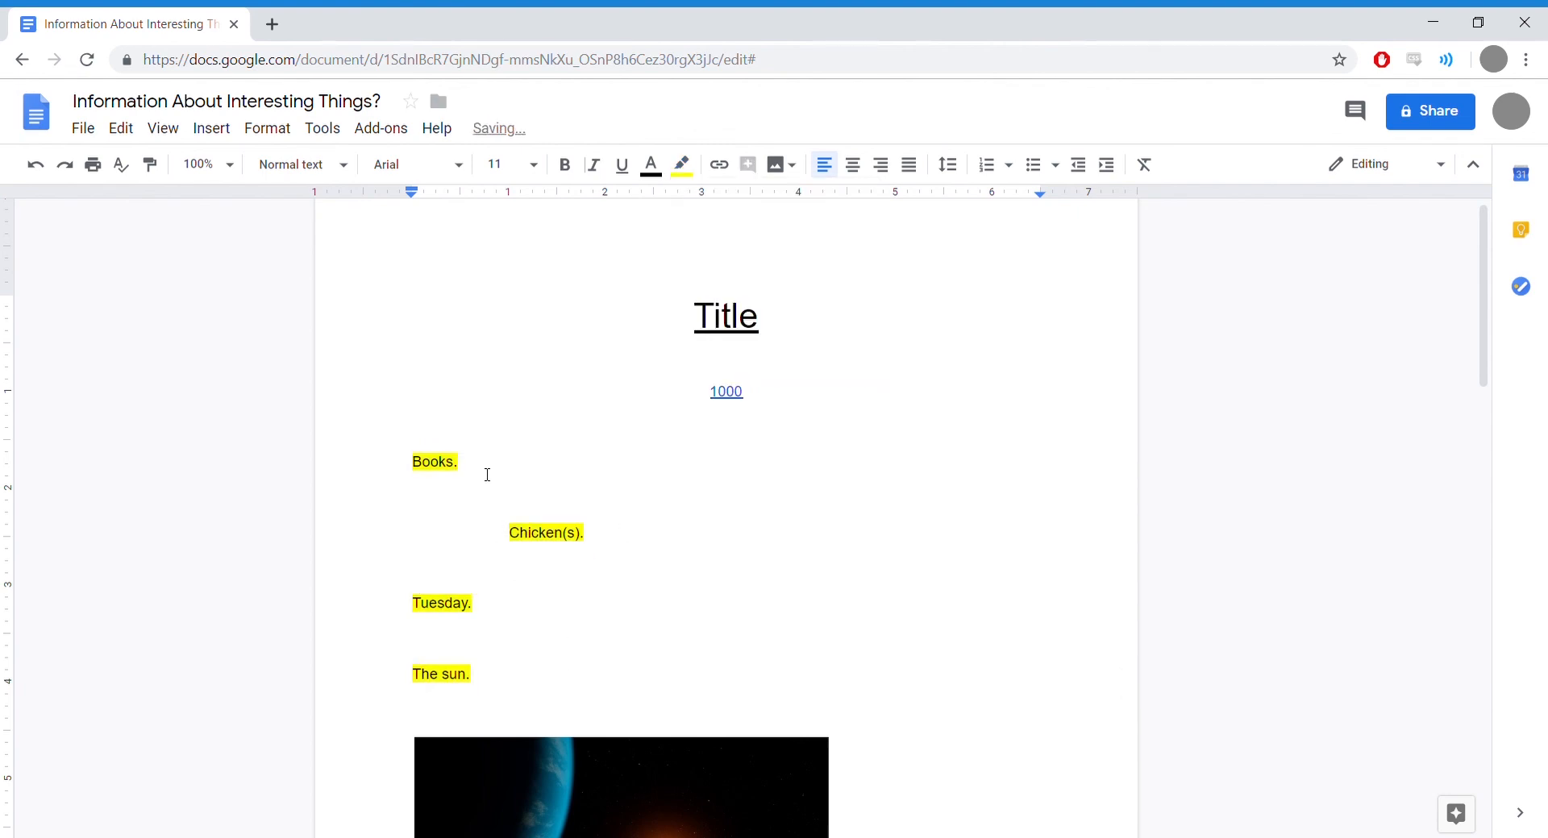
left_click(575, 539)
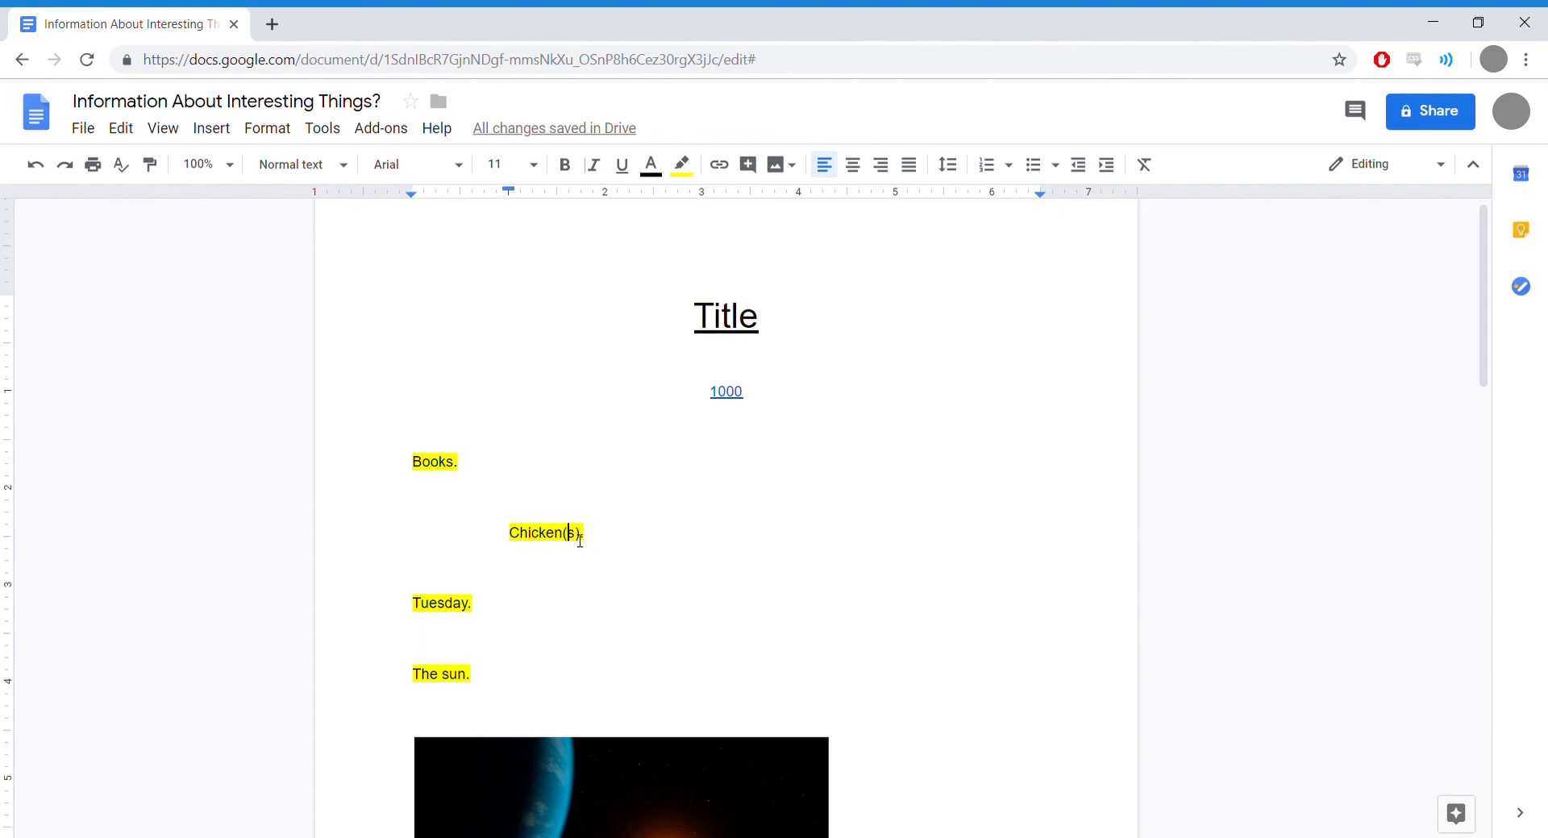
key("shift+Right")
Step: Bold the s in Chicken(s)., then try a magenta text color and a red highlight on it
left_click(571, 173)
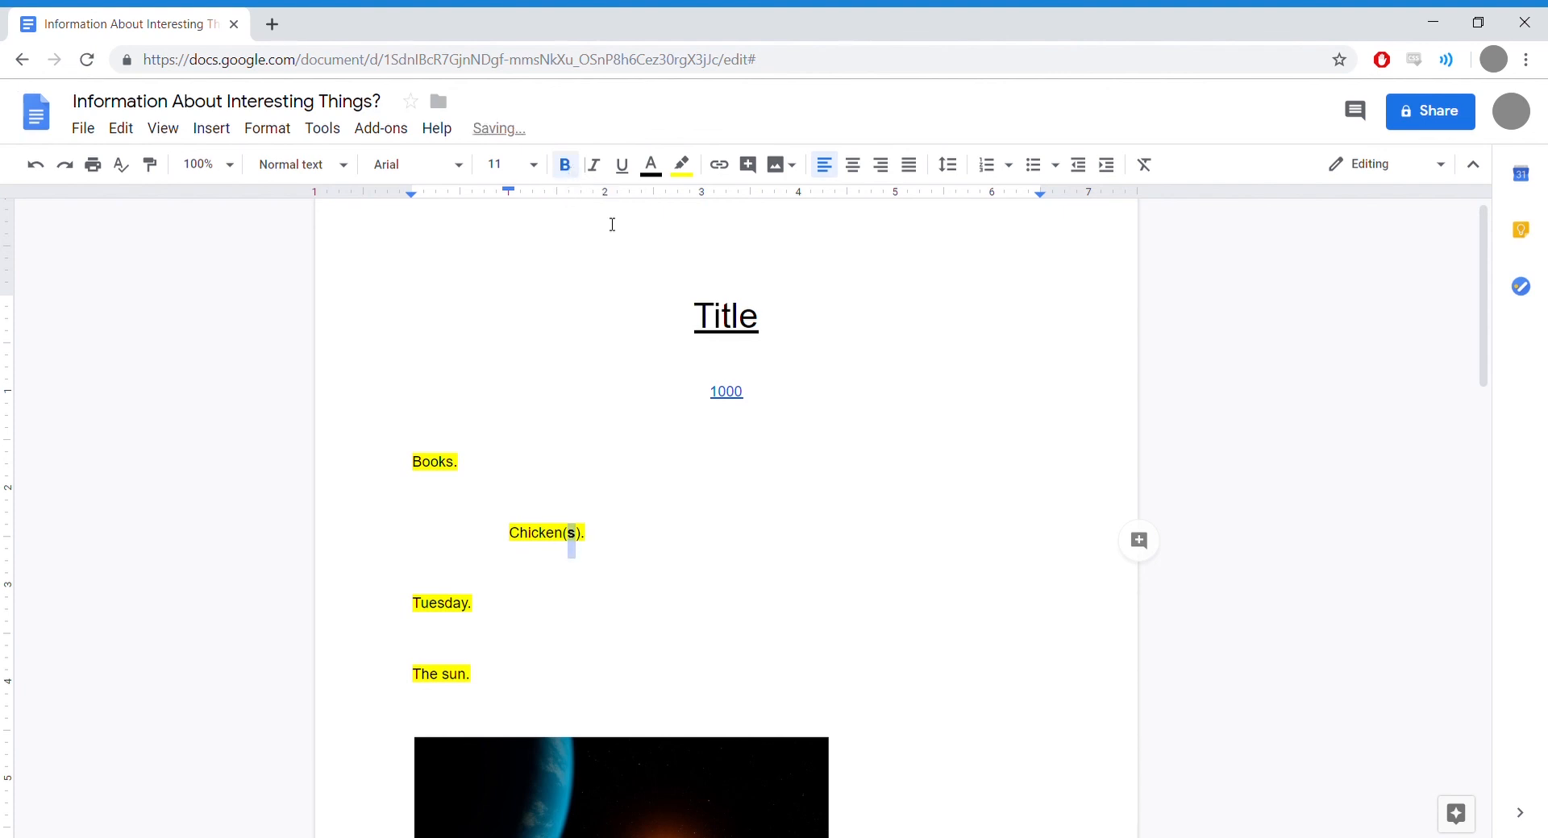
left_click(654, 176)
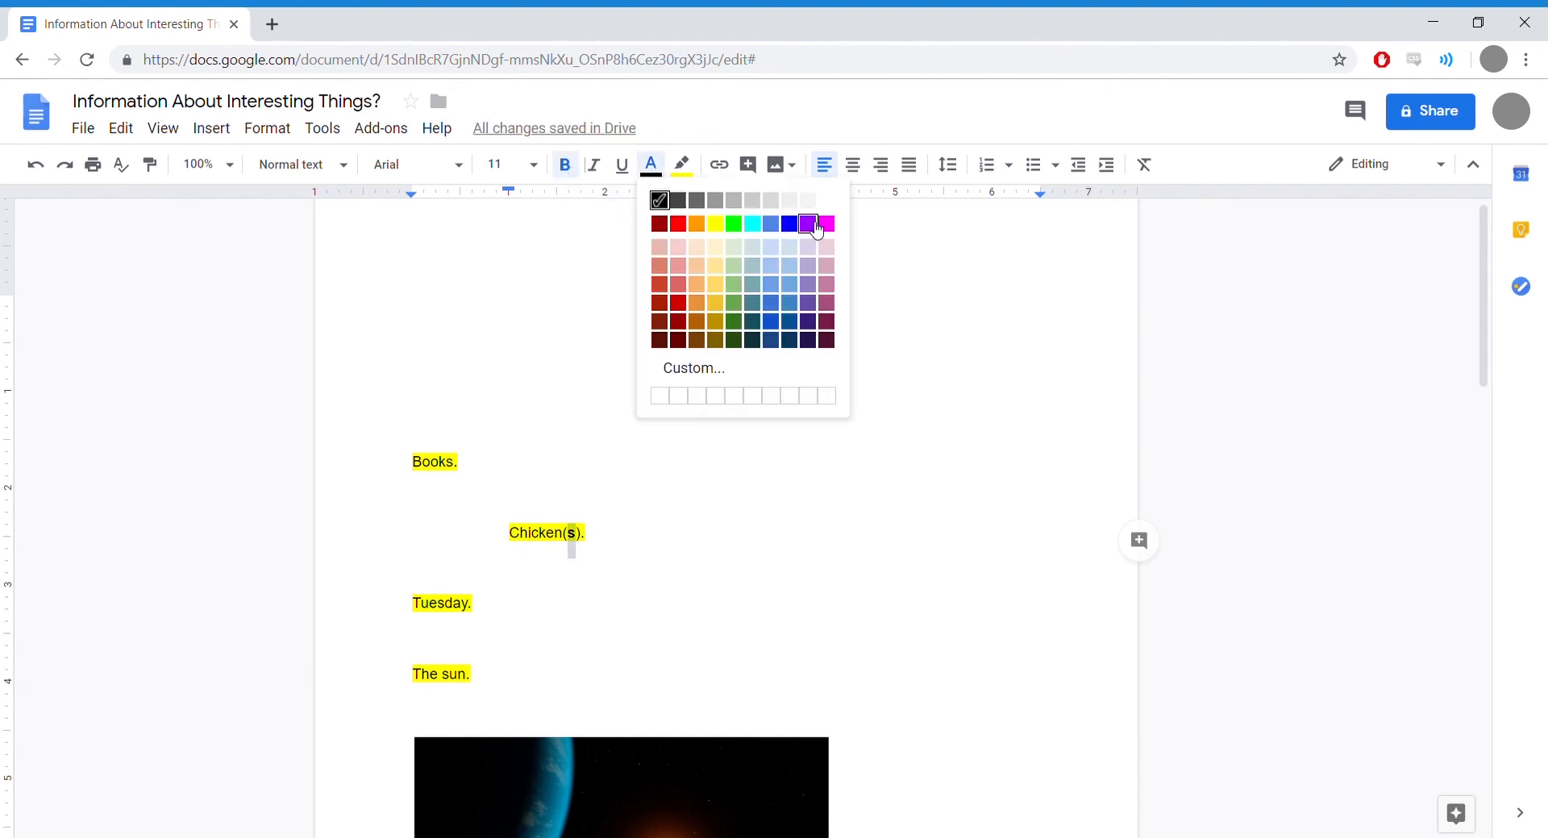
left_click(826, 223)
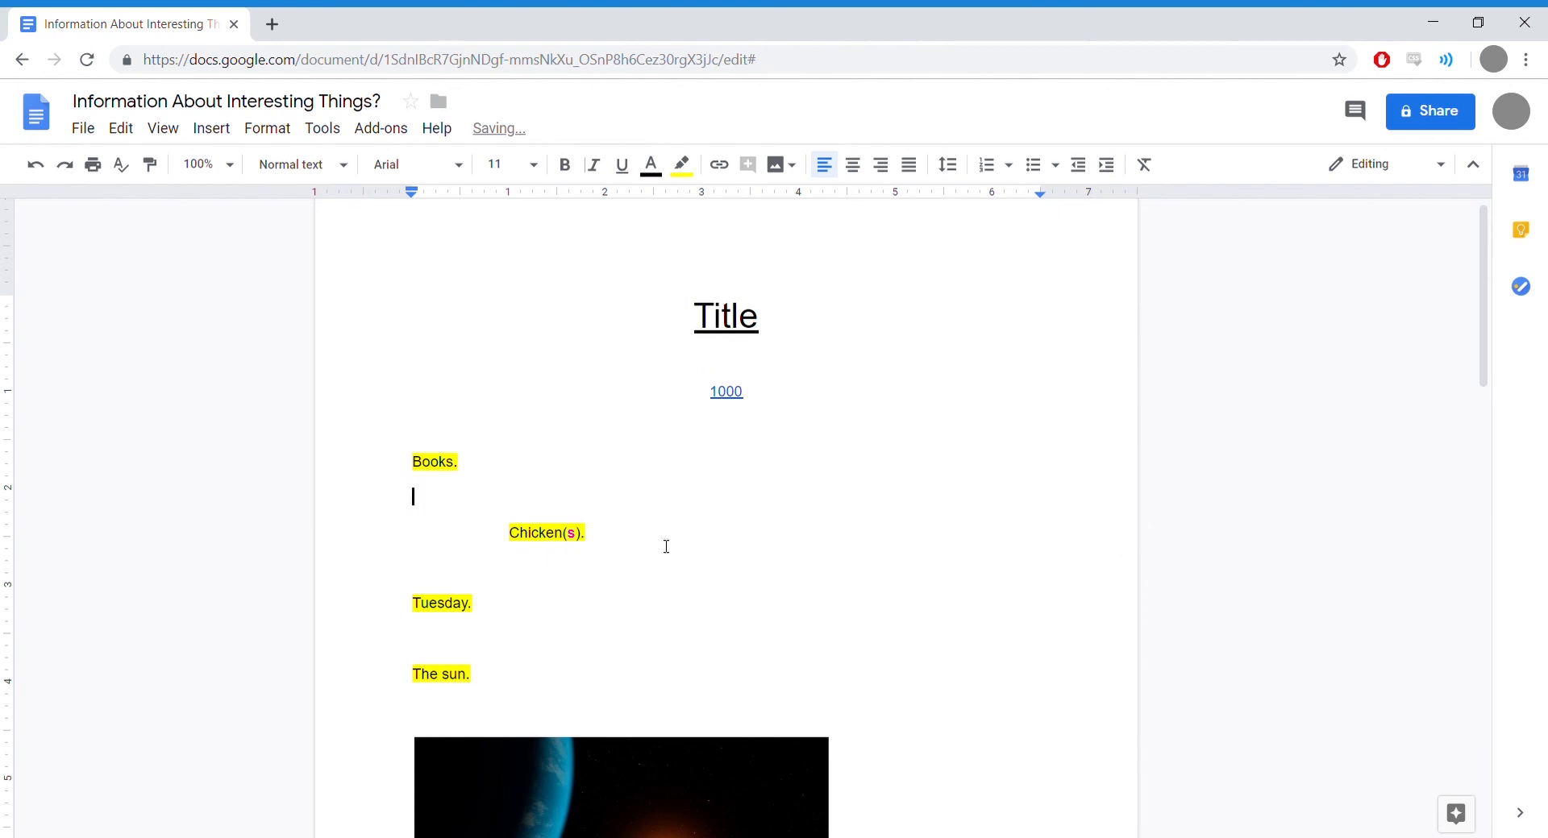
left_click_drag(578, 536, 564, 535)
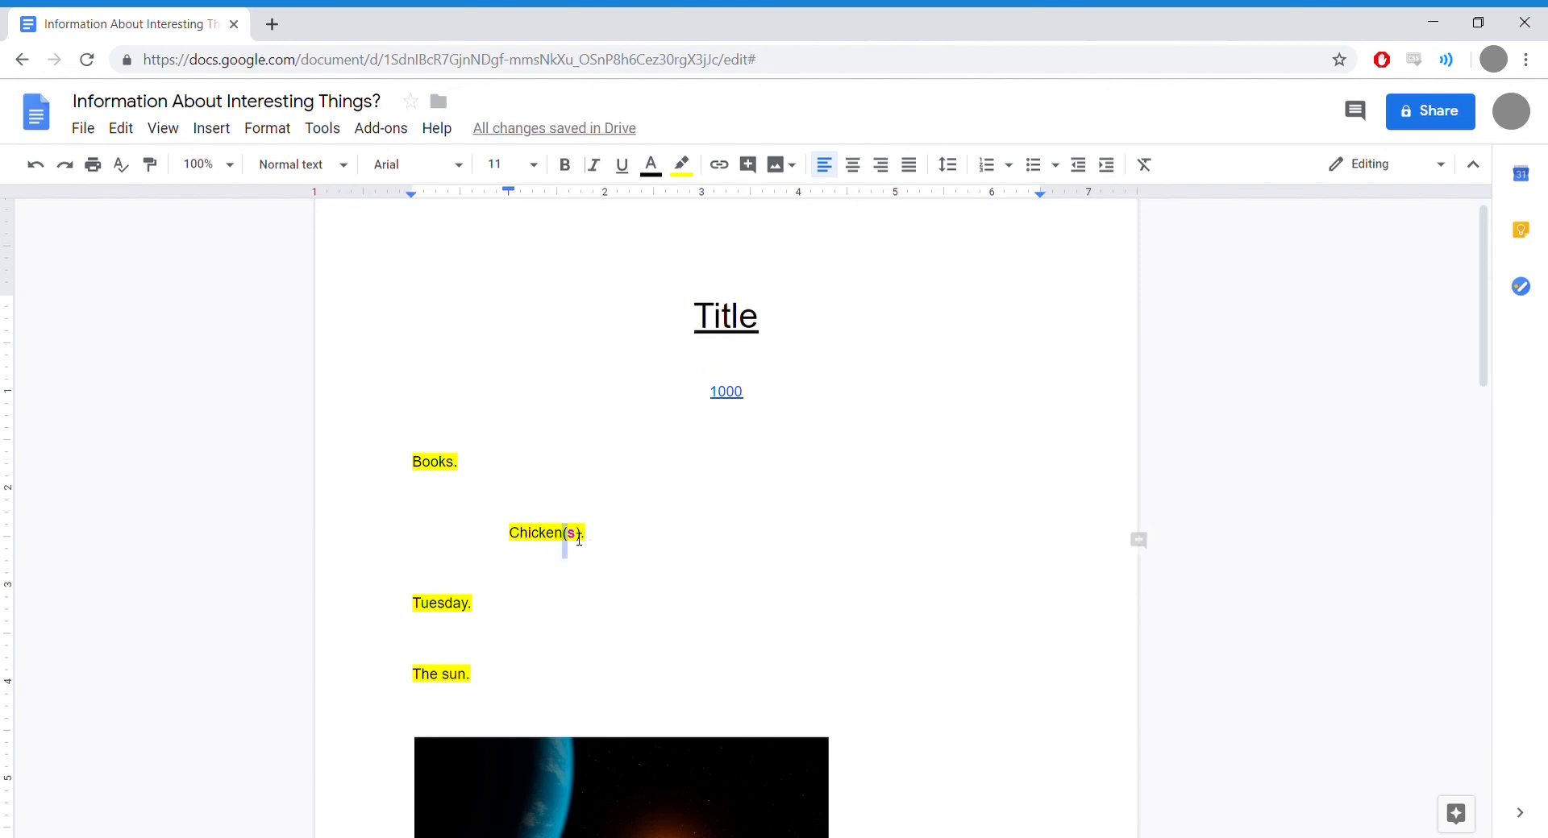
left_click(682, 164)
left_click(712, 256)
Step: Undo the red highlight and the magenta color on the s with Edit > Undo
left_click(133, 131)
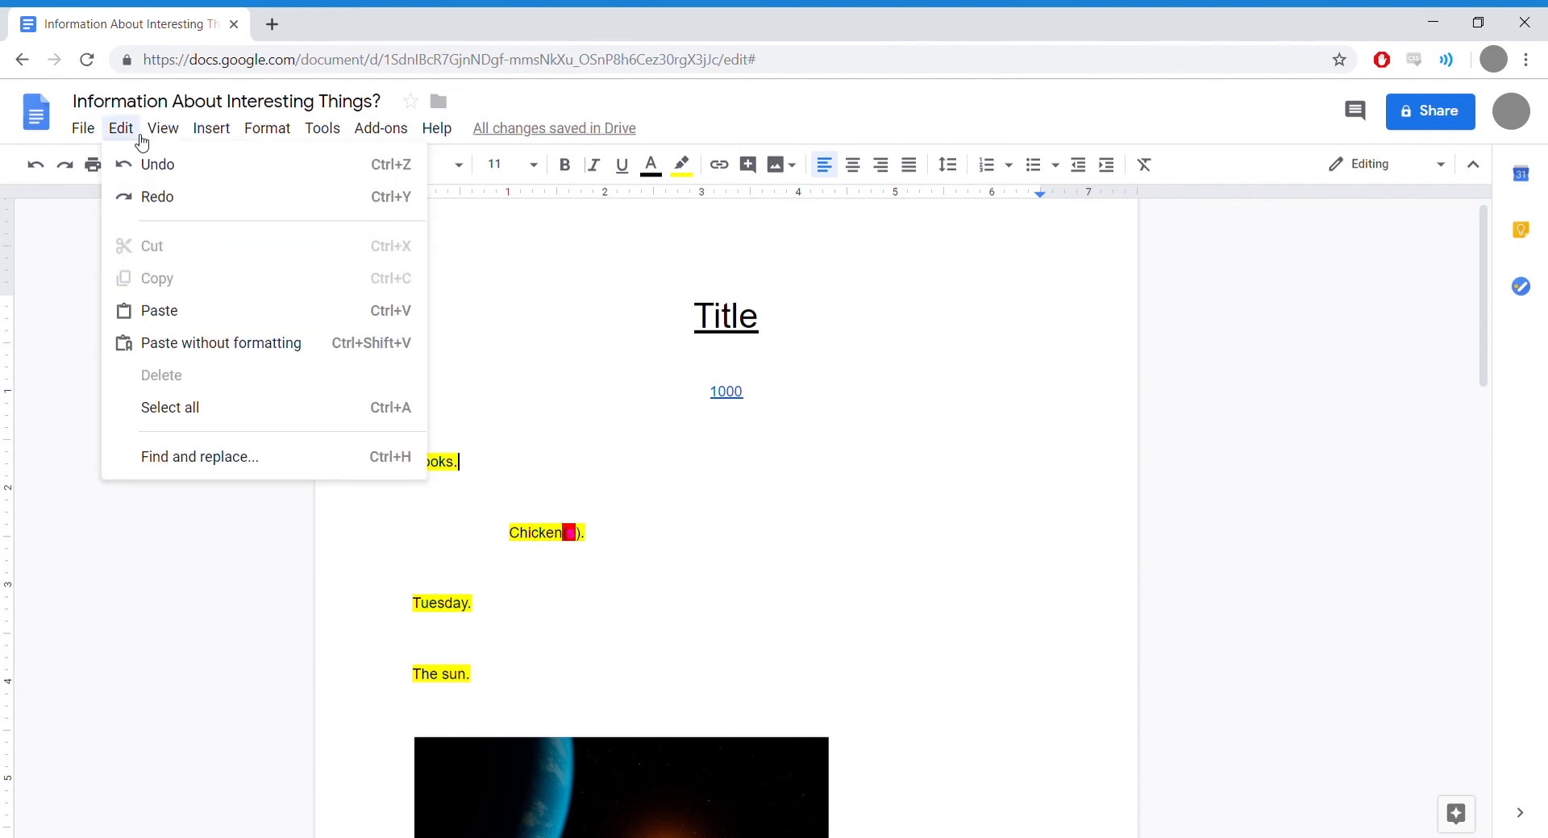
left_click(154, 162)
left_click(122, 129)
left_click(153, 163)
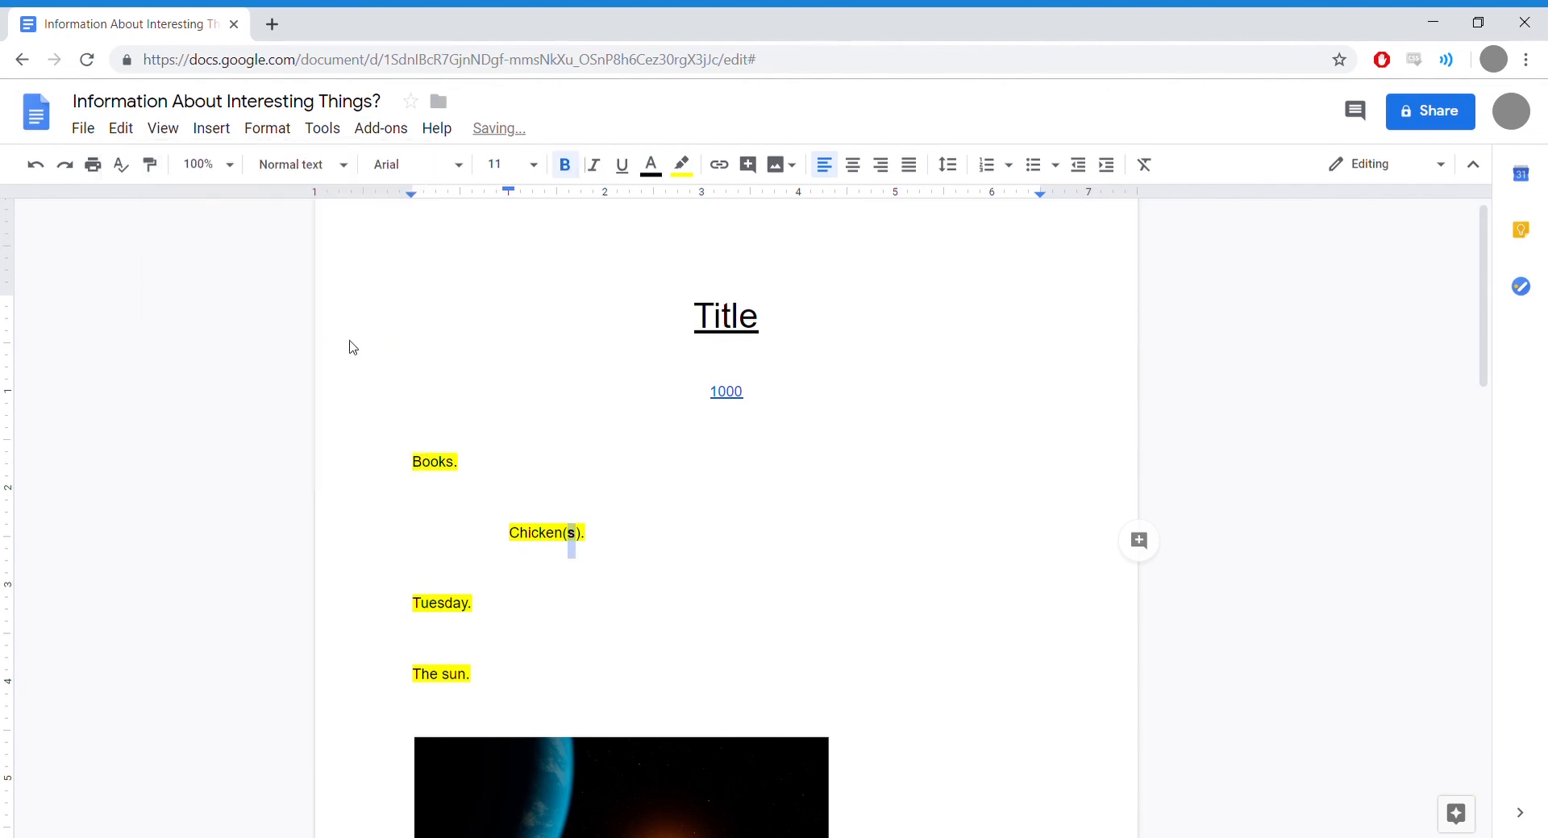
Step: Set the s text color to red, keeping the line's yellow highlight
left_click(650, 165)
left_click(679, 225)
left_click(635, 538)
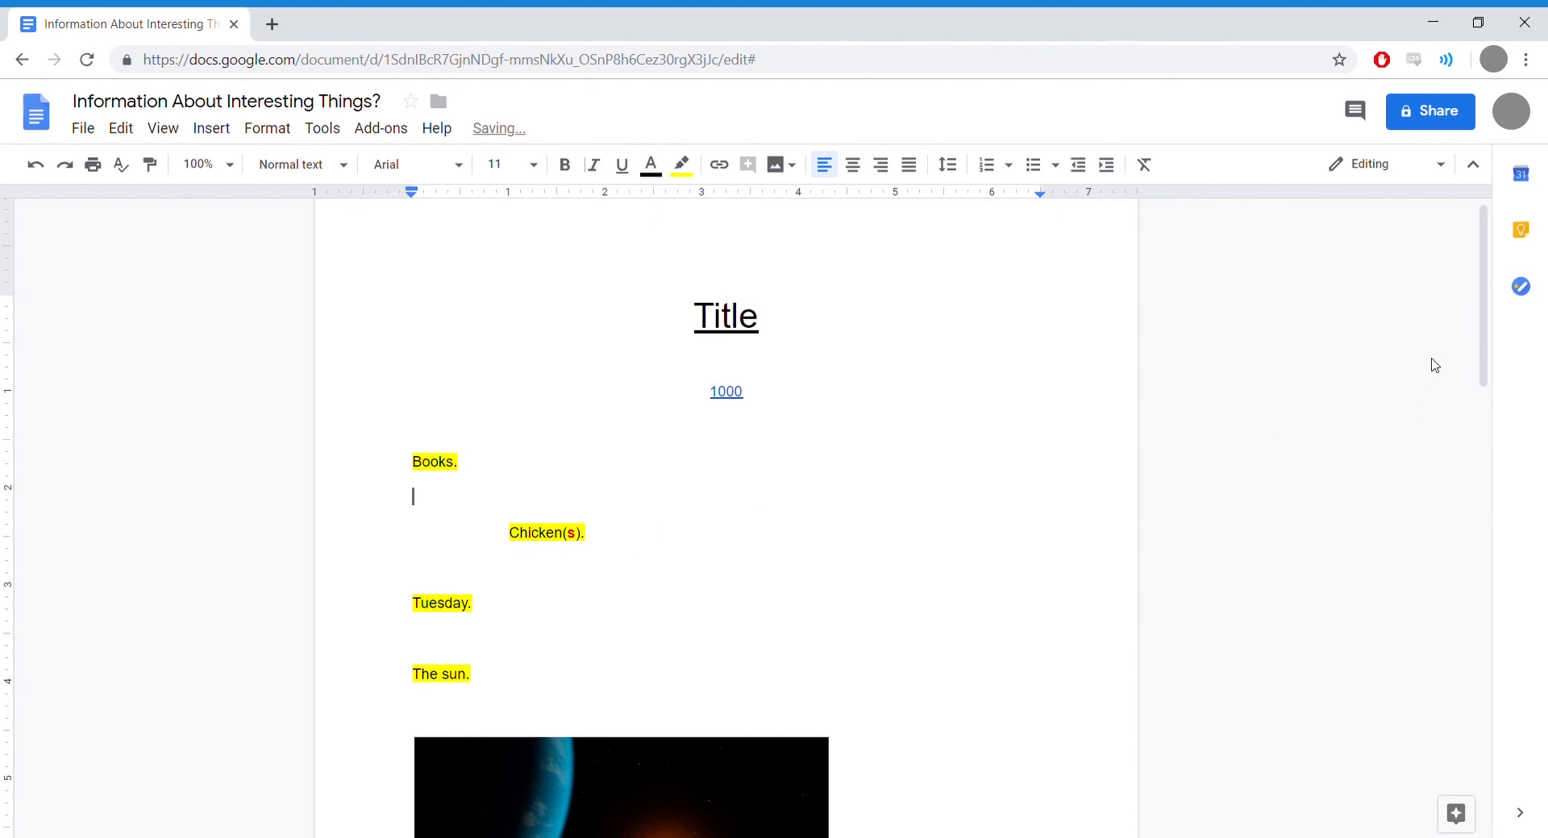
left_click_drag(1492, 296, 1495, 226)
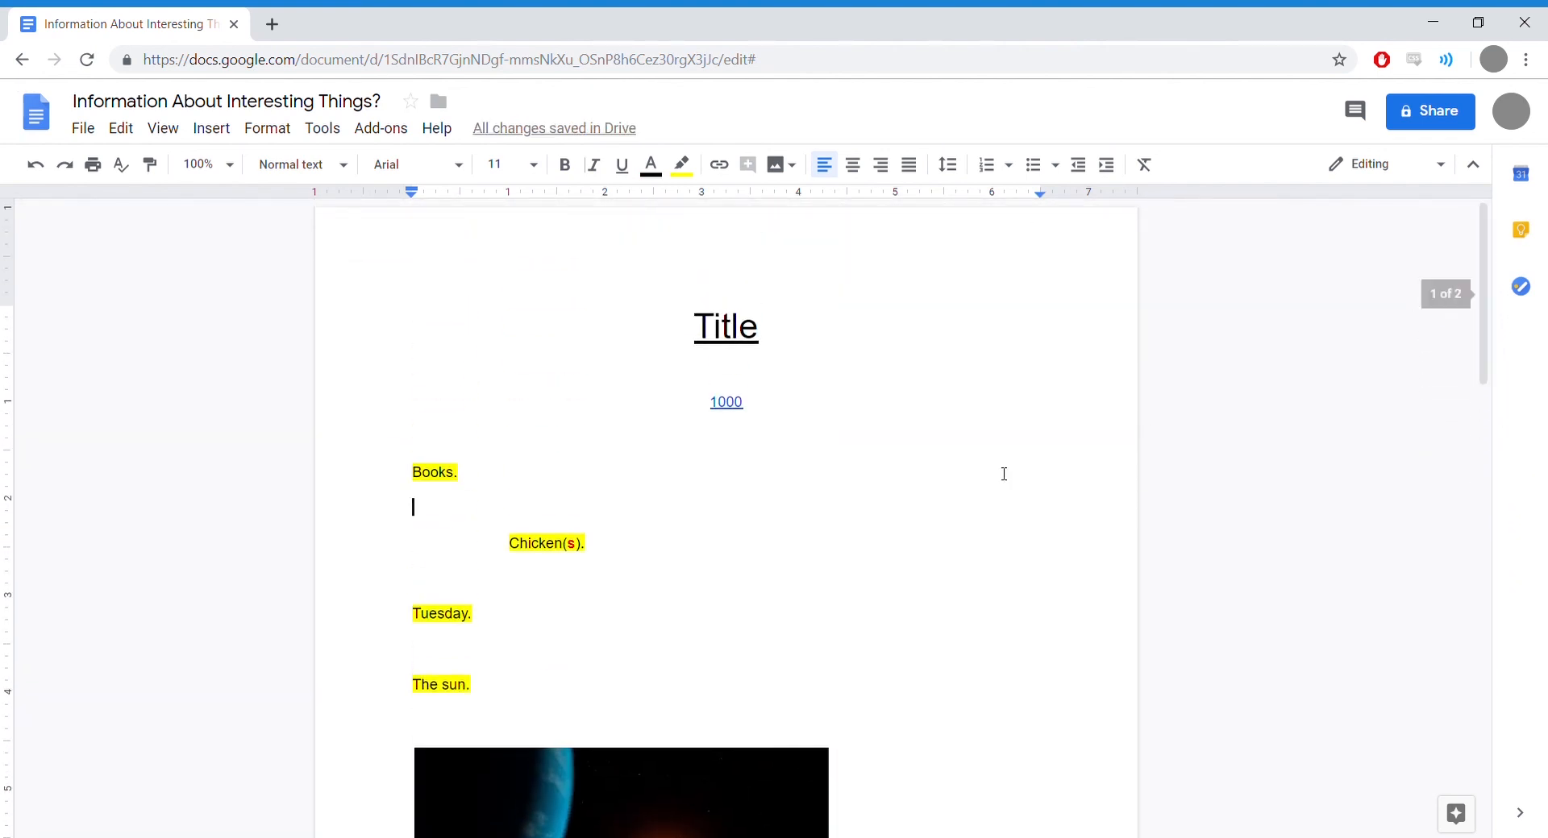